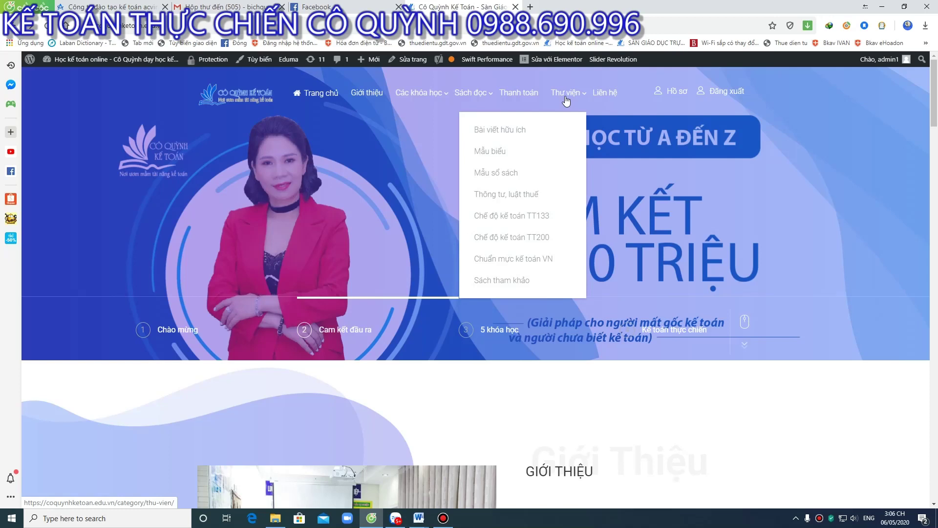
Open the Mẫu sổ sách section of the library and view the Mẫu sổ thủ công Excel article's TT133 template links
left_click(505, 174)
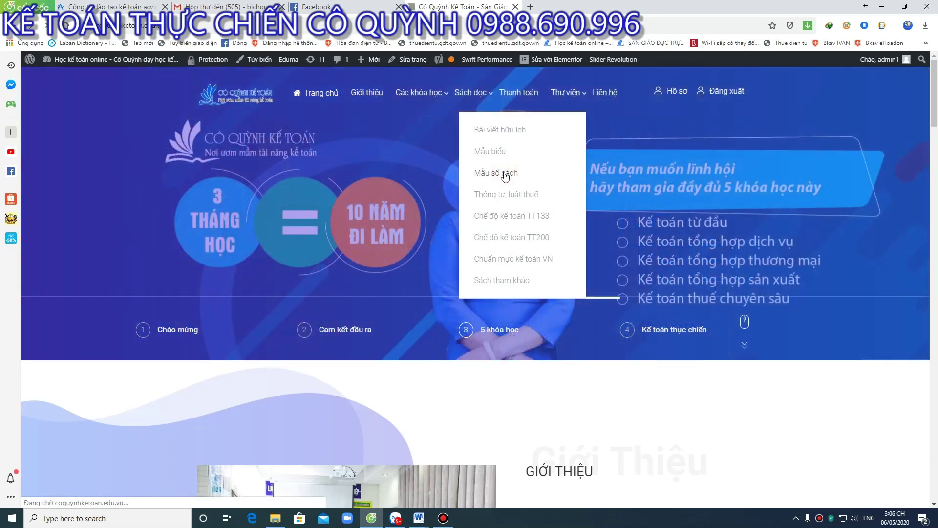
scroll(497, 230, "down", 2)
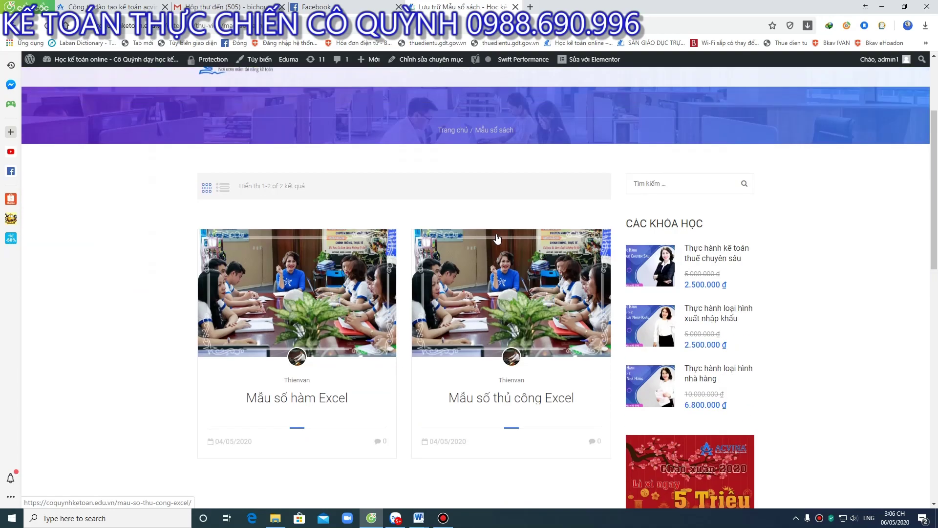
scroll(498, 238, "down", 1)
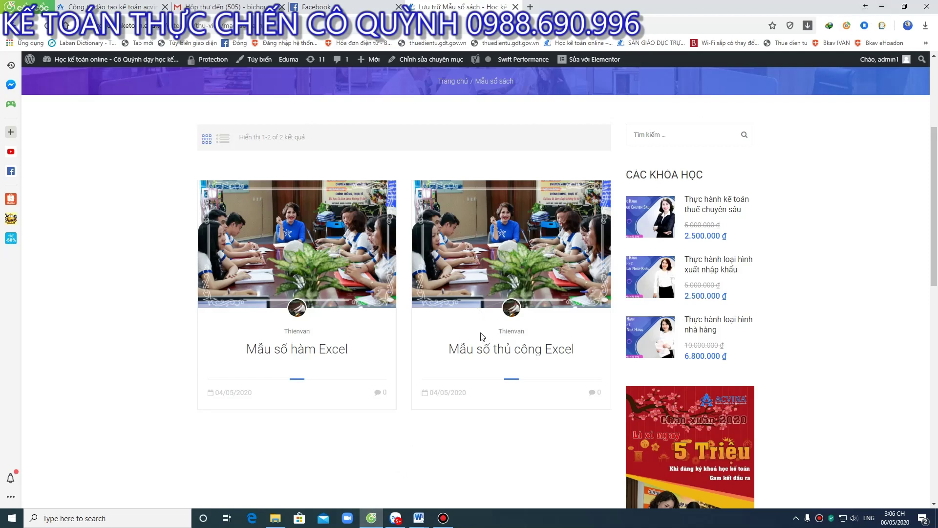
left_click(473, 287)
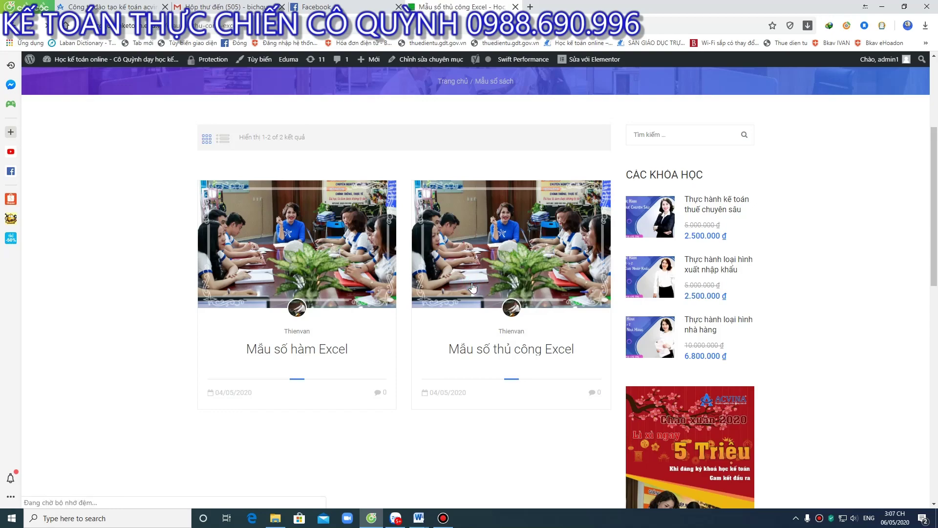
scroll(397, 375, "down", 6)
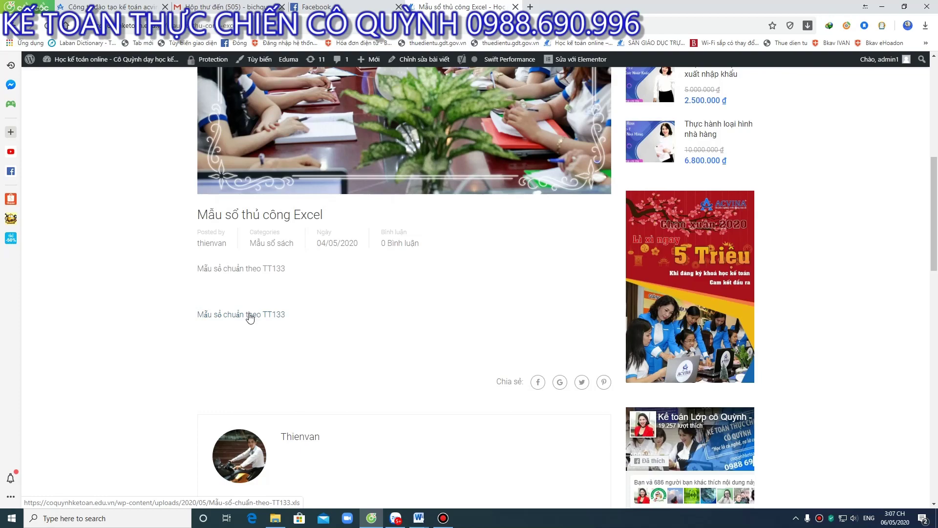
Switch to File Explorer and open the workbook Mẫu sổ chuẩn theo TT133 (3)(1) from the CẤM XÓA folder on drive D:
left_click(882, 6)
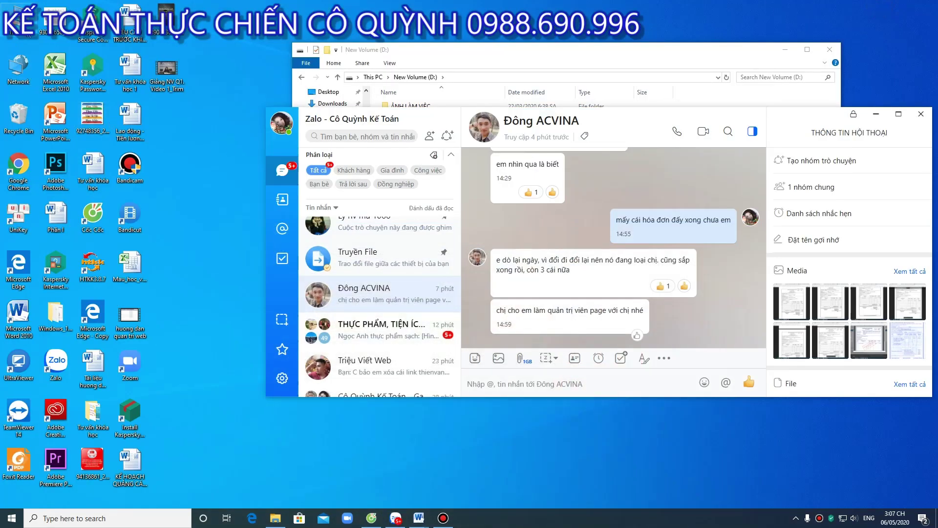
key("super+e")
double_click(527, 226)
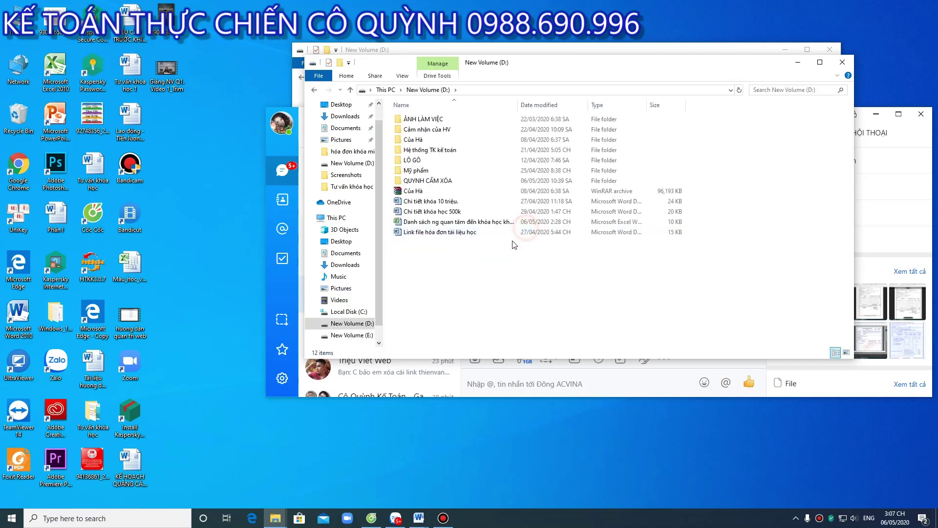
left_click(441, 181)
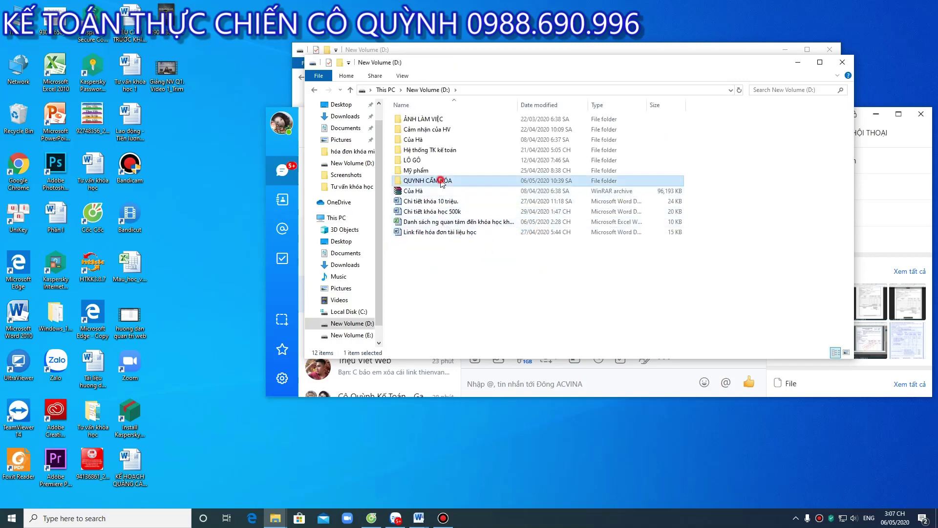
double_click(442, 181)
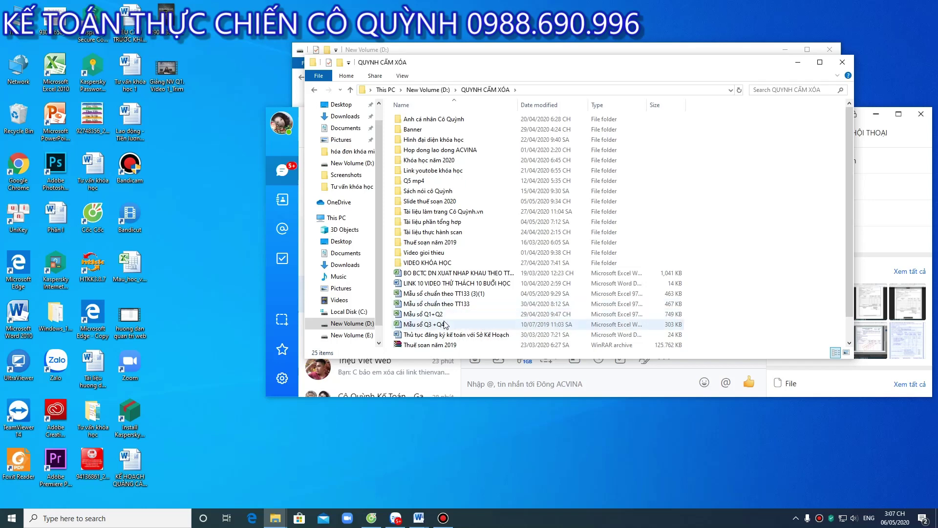
left_click(460, 306)
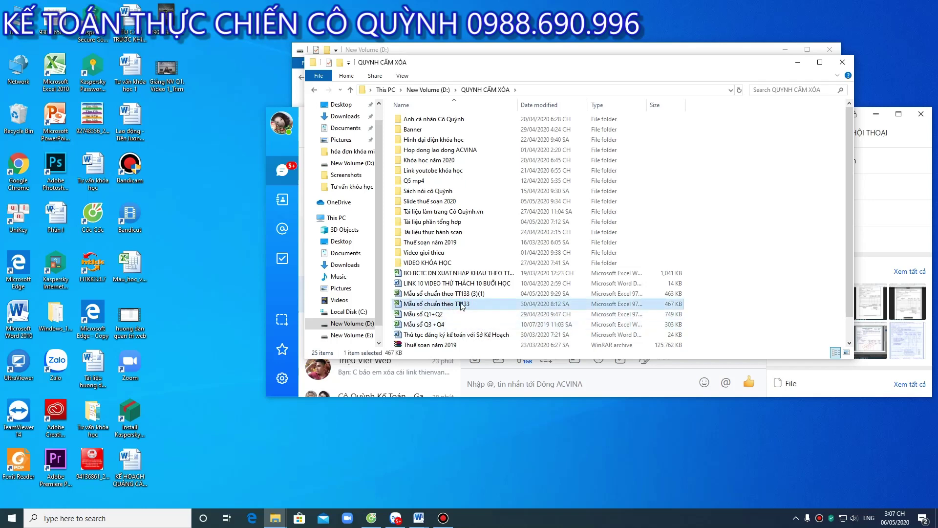
double_click(462, 294)
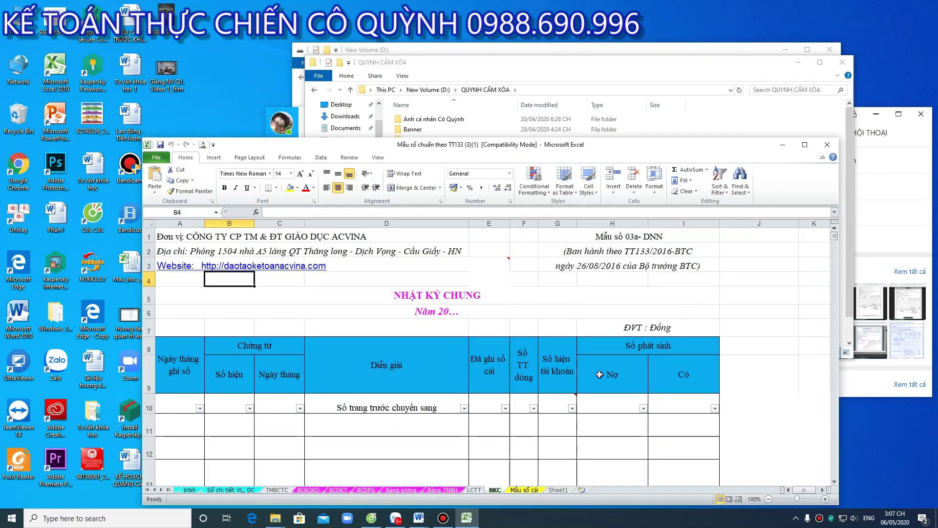
Open the workbook Mẫu sổ Q3 +Q4 from the same folder
mouse_move(554, 409)
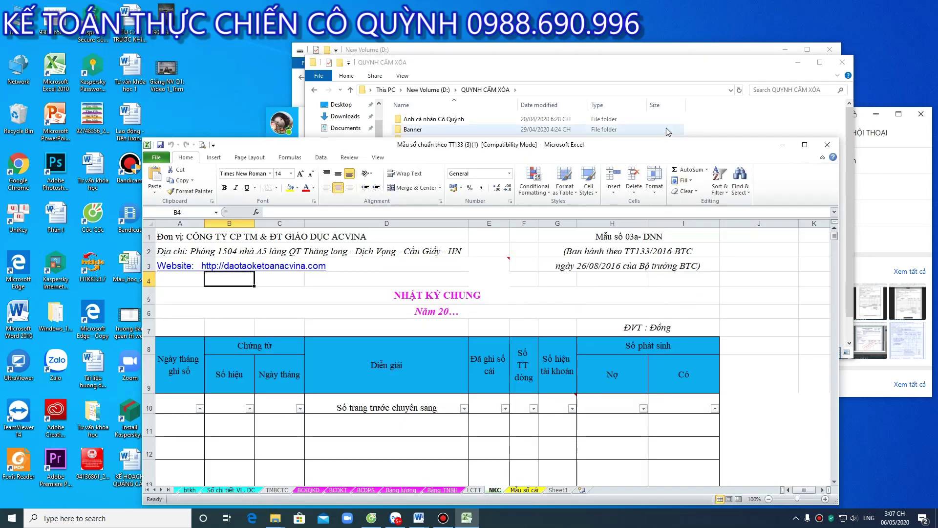
left_click(701, 124)
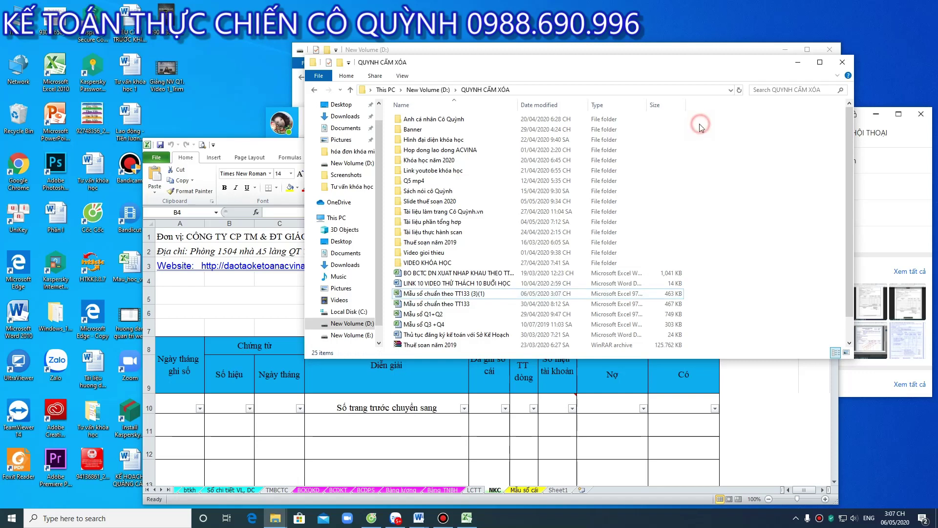
double_click(442, 324)
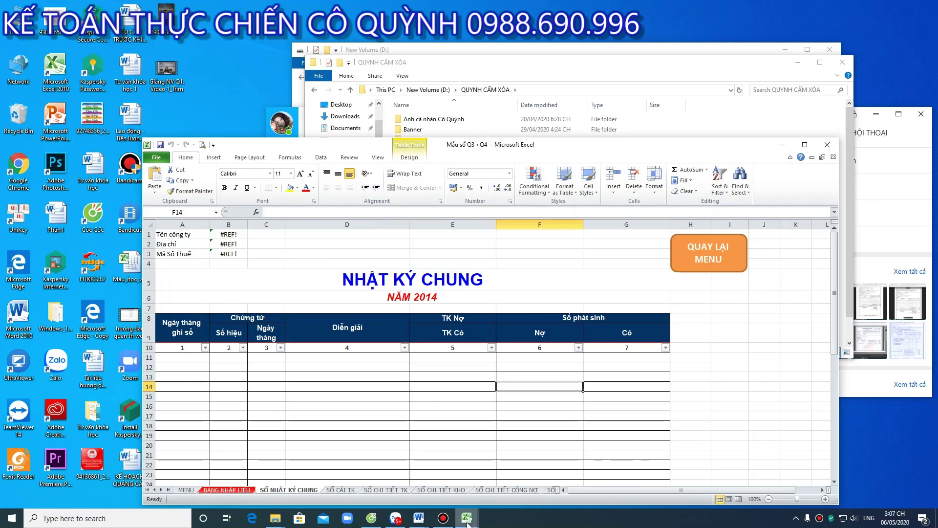
In the TT133 workbook's NKC sheet, enter account numbers 642, 1331 and 111 in cells G11 to G13
mouse_move(467, 521)
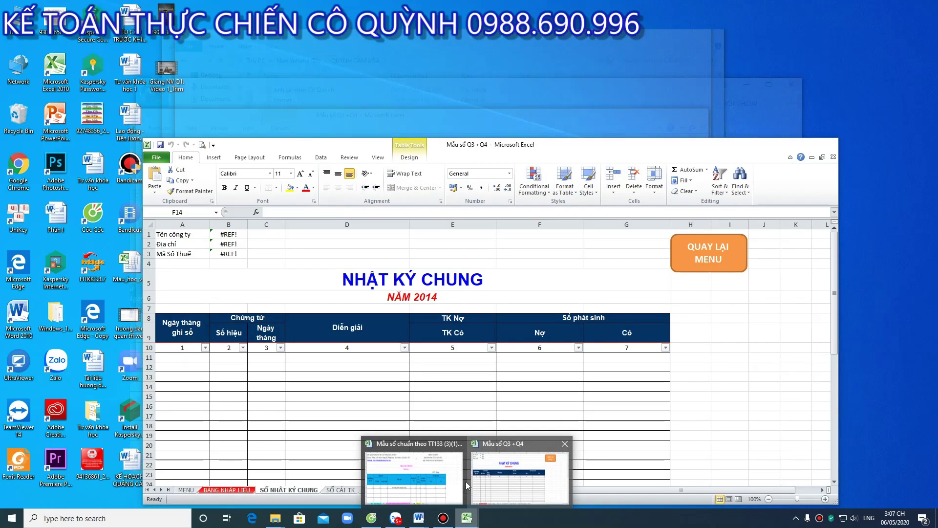
left_click(455, 479)
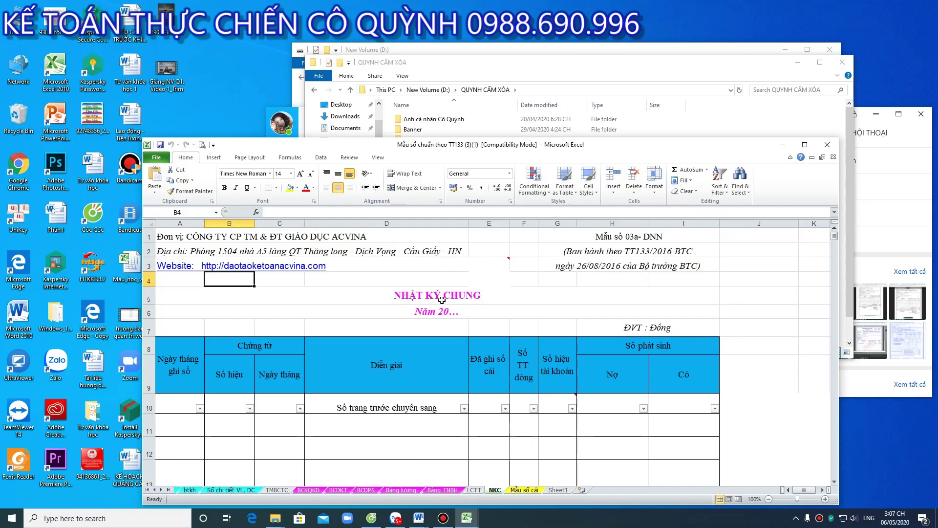
scroll(440, 307, "down", 1)
scroll(439, 315, "up", 1)
left_click(567, 433)
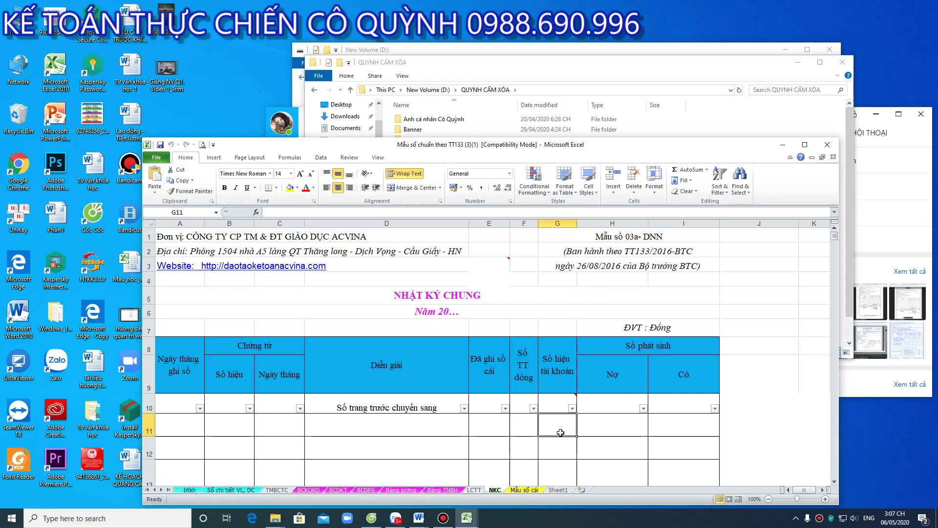
type("642")
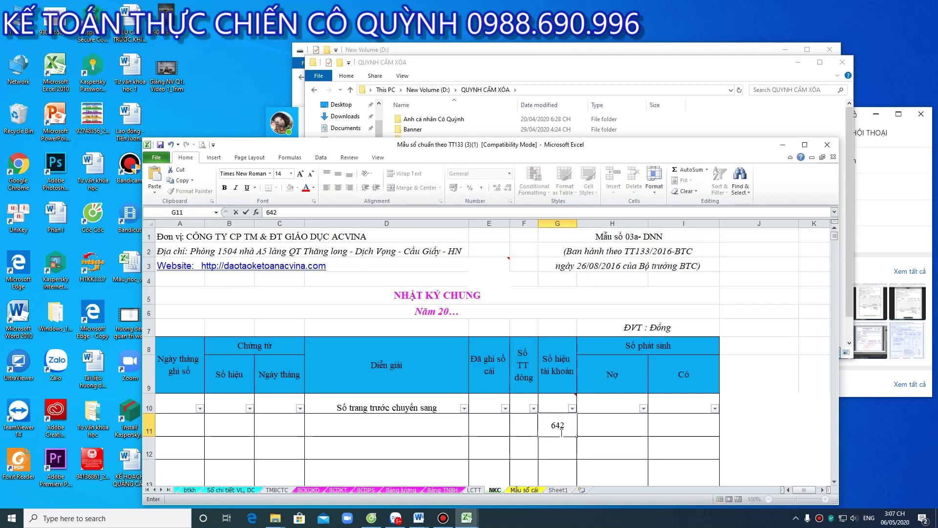
key("Return")
type("133")
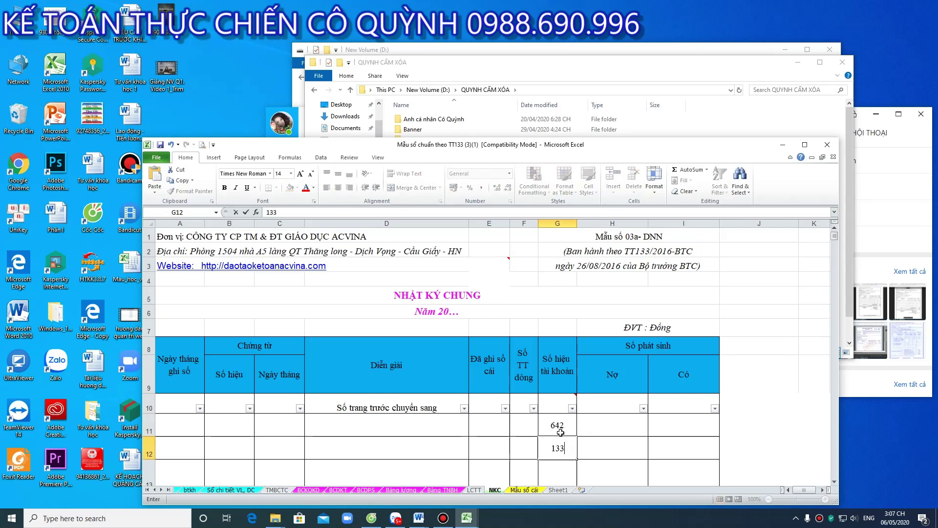
type("1")
key("Return")
type("111")
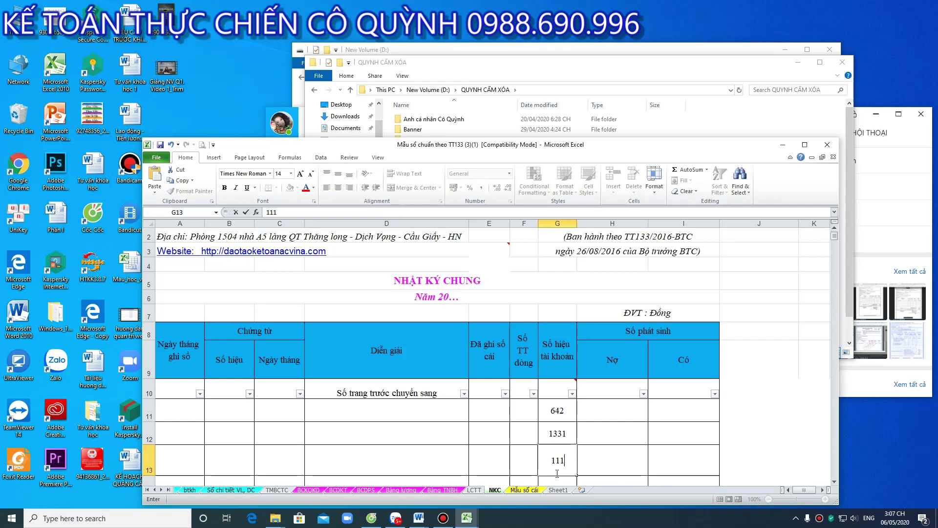
Switch to the Mẫu sổ Q3 +Q4 workbook and show its BẢNG NHẬP LIỆU sheet
left_click(467, 518)
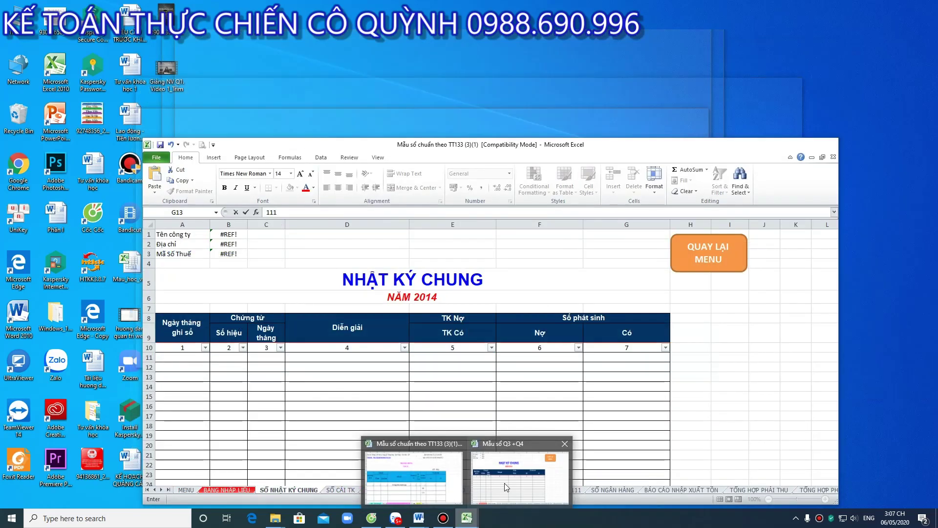
left_click(505, 483)
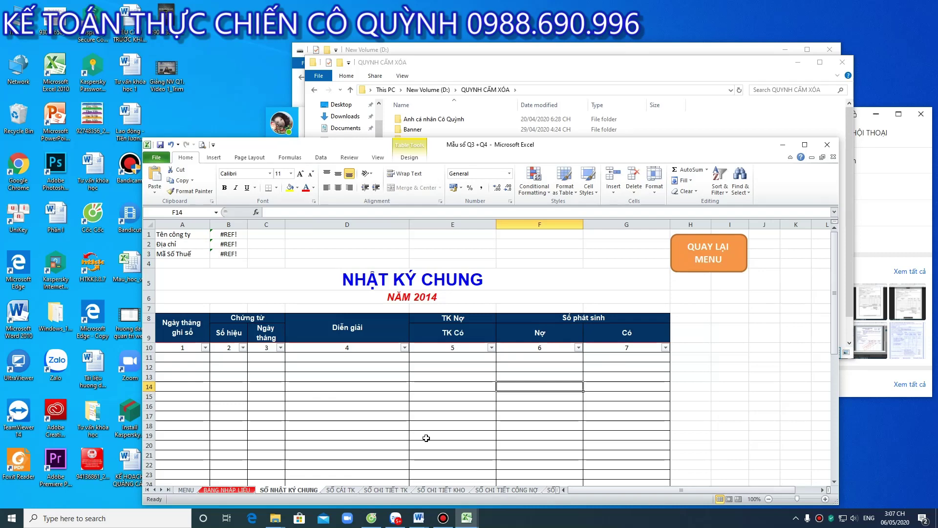
left_click(238, 490)
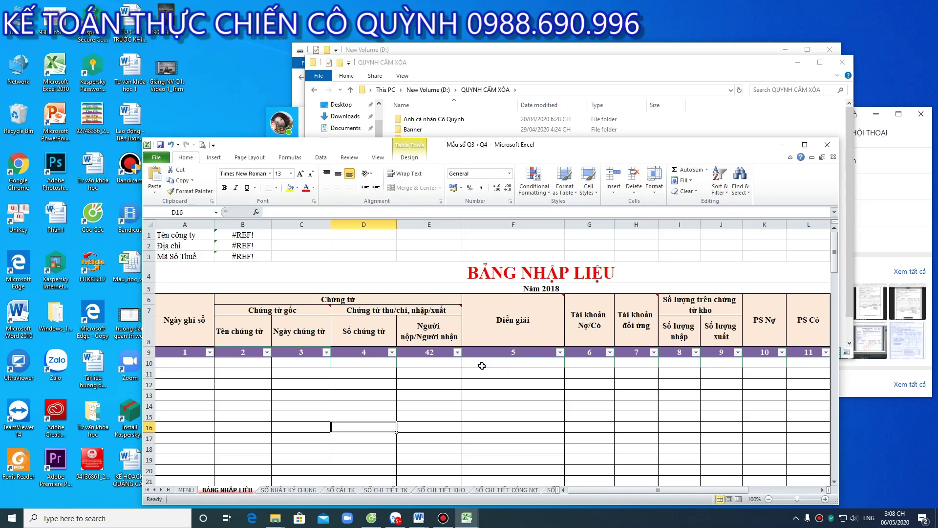
Enter 156, 1331 and 331 in cells G10 to G12 of the Tài khoản Nợ/Có column, and select those three cells
left_click(591, 373)
double_click(590, 362)
type("156")
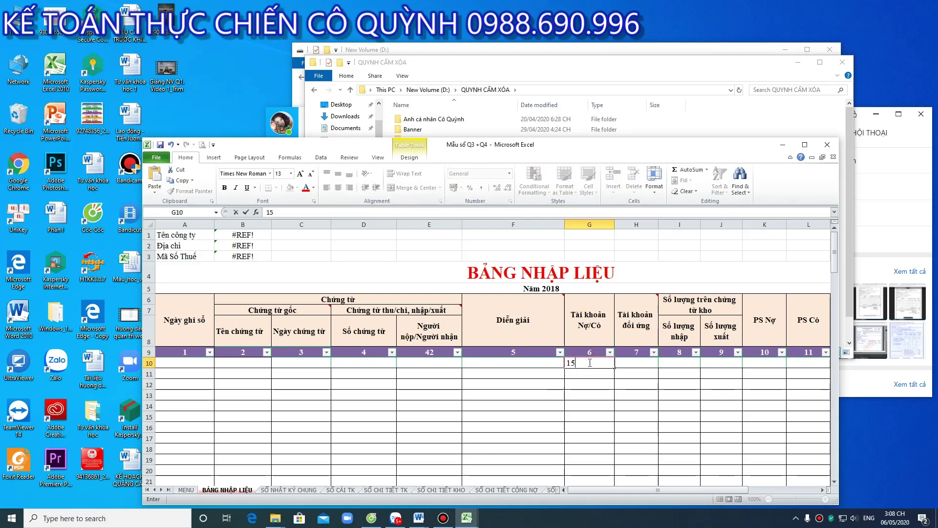
left_click(591, 373)
type("1331")
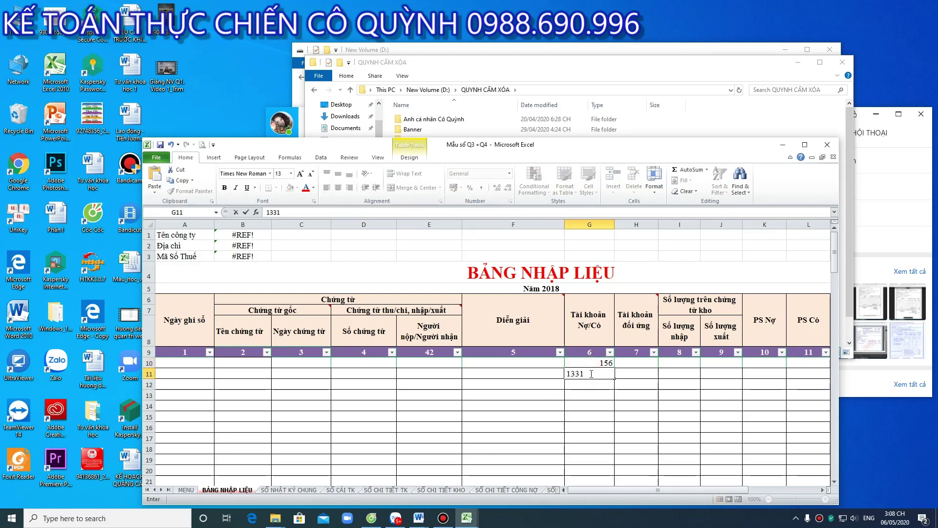
key("Return")
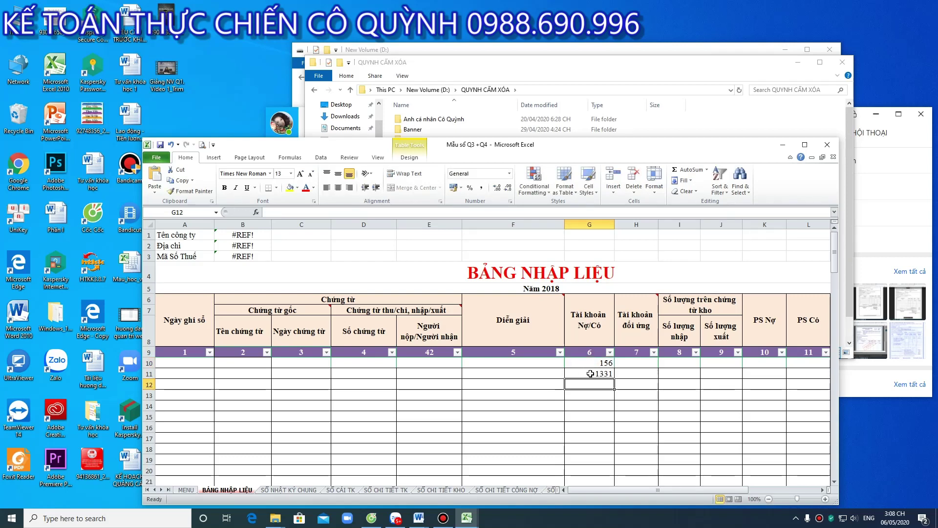
type("331")
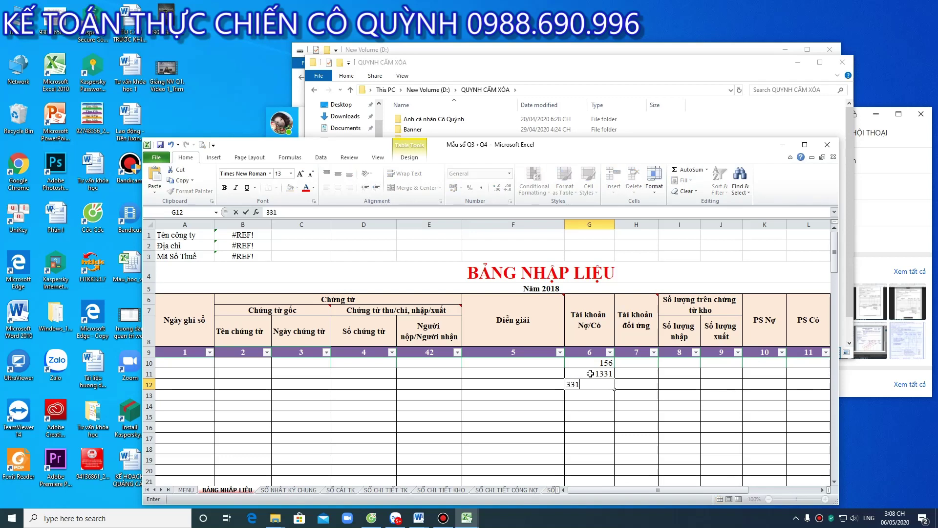
left_click(607, 406)
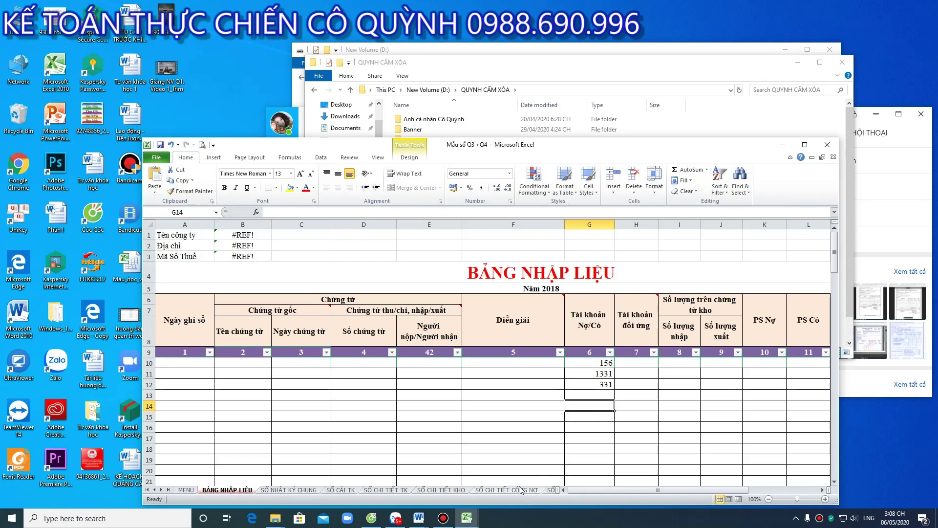
left_click_drag(589, 363, 591, 386)
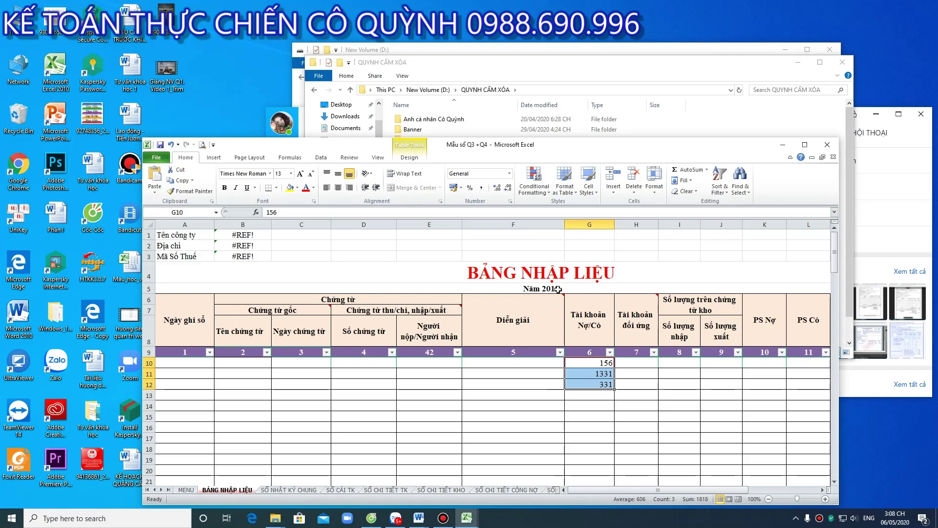
Enter the sub-account codes 156A, 156b and 156c in cells G14 to G16 of the Tài khoản Nợ/Có column
left_click(589, 407)
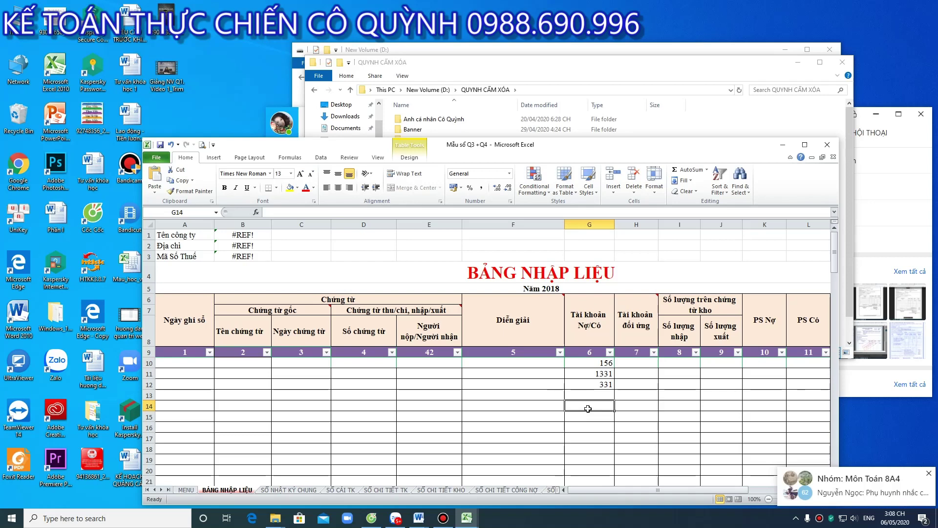
type("156")
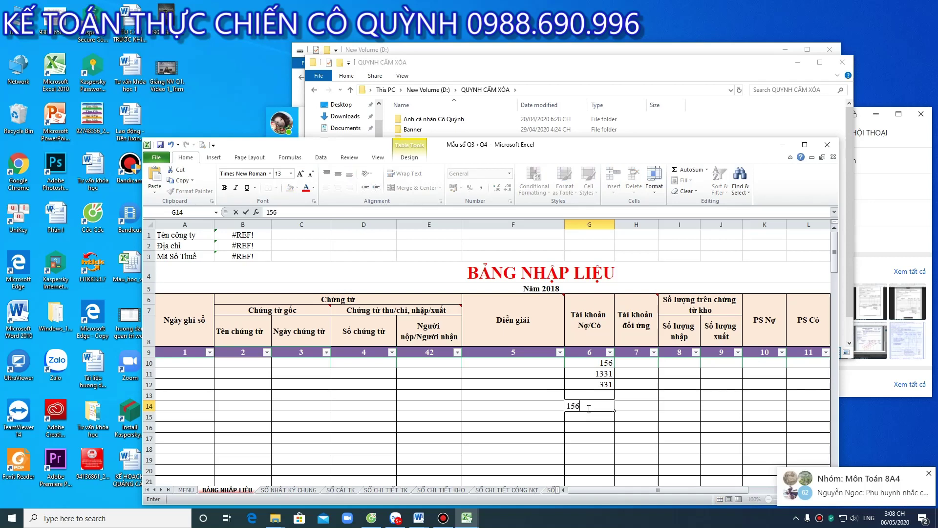
type("A")
key("Return")
type("156")
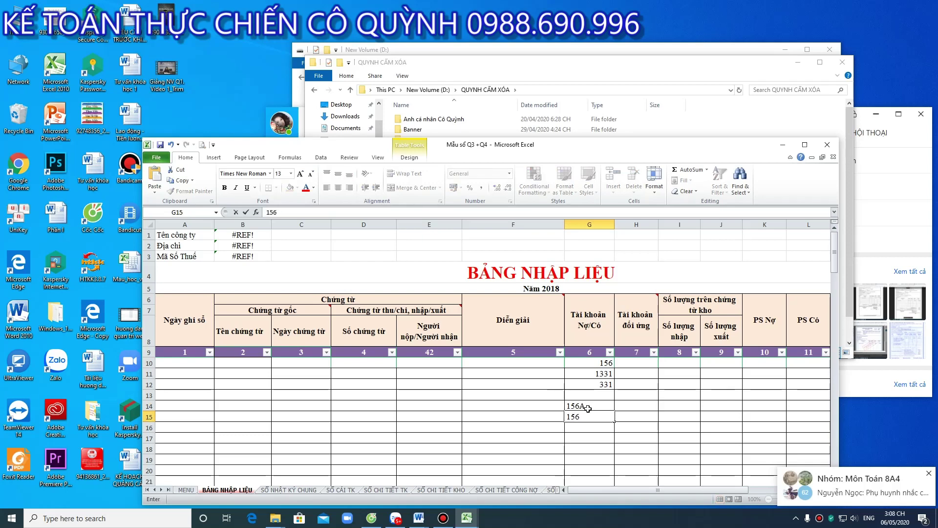
type("b")
key("Return")
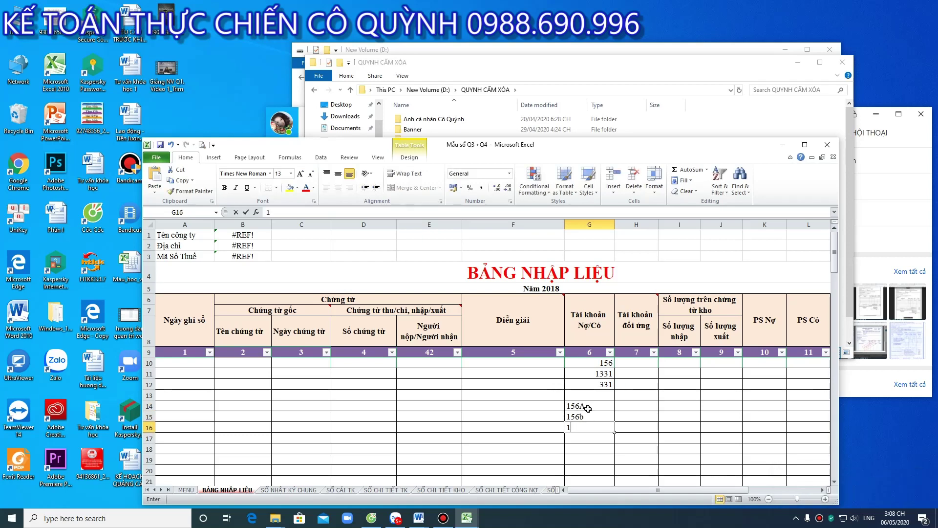
type("156c")
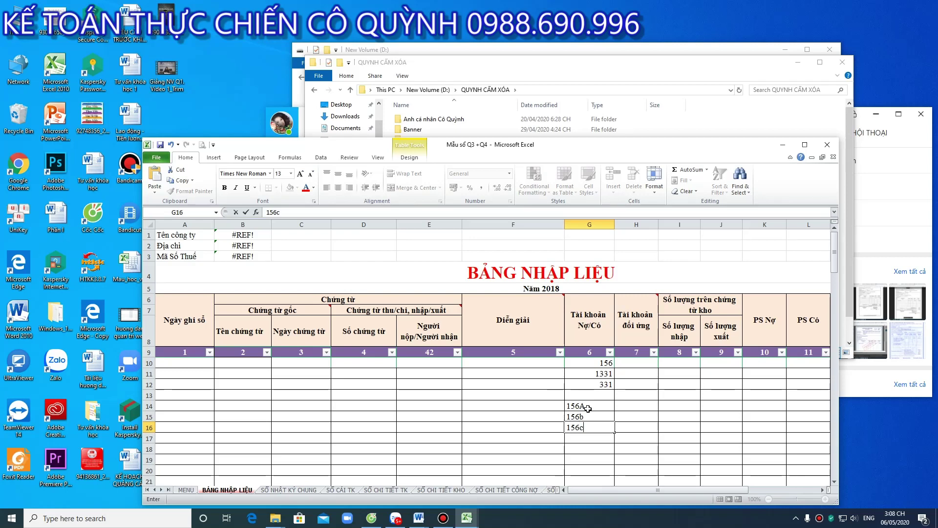
left_click(601, 436)
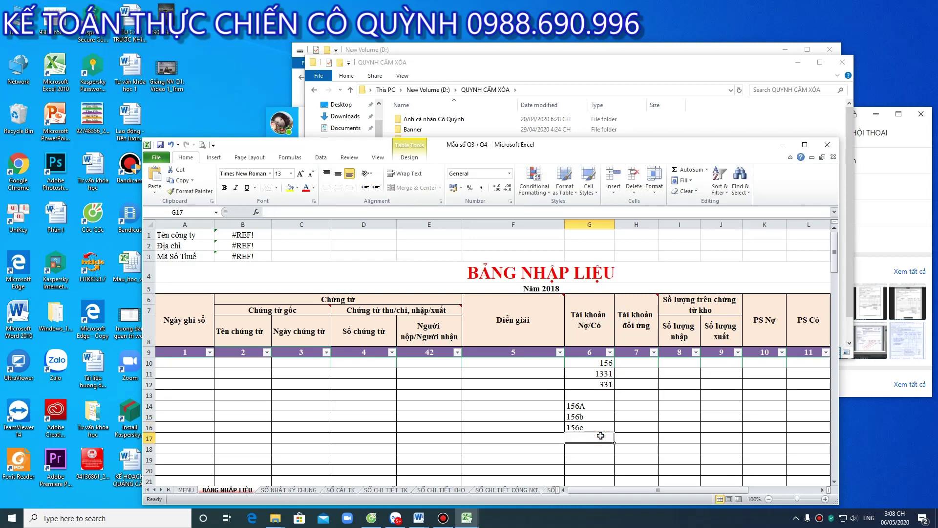
Enter account number 1331 in cell G17, directly below the 156 sub-account codes
type("11")
key("BackSpace")
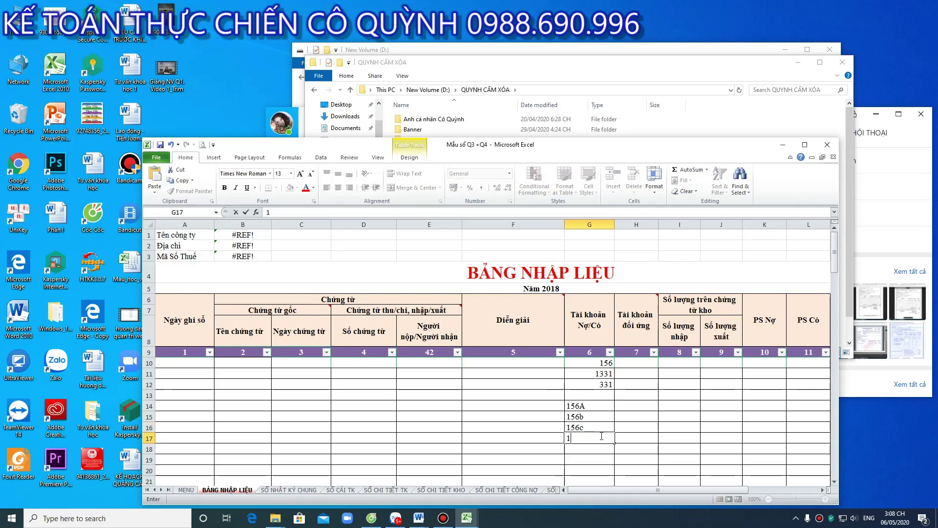
type("33")
type("1")
key("Return")
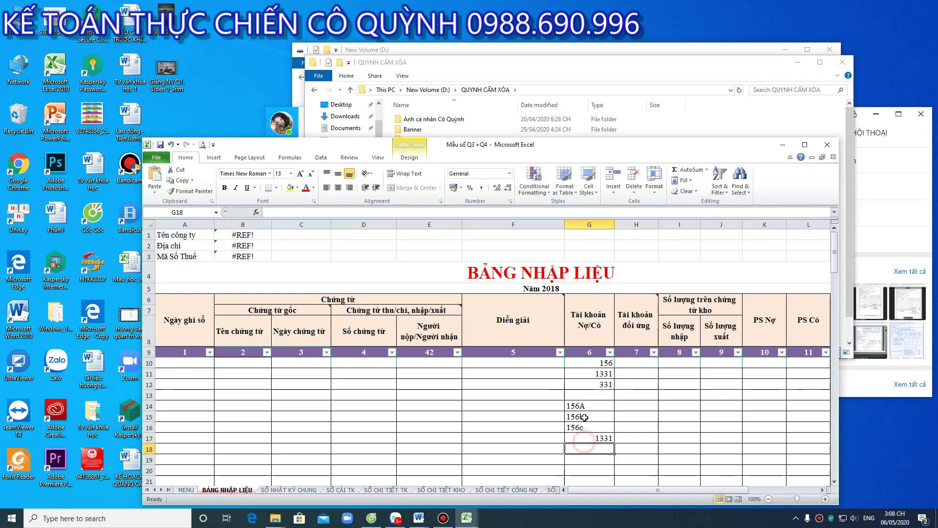
Review the sub-account codes in G14:G16 and the 331 entry, then select the BẢNG NHẬP LIỆU table from its title down to row 21
left_click_drag(584, 406, 580, 434)
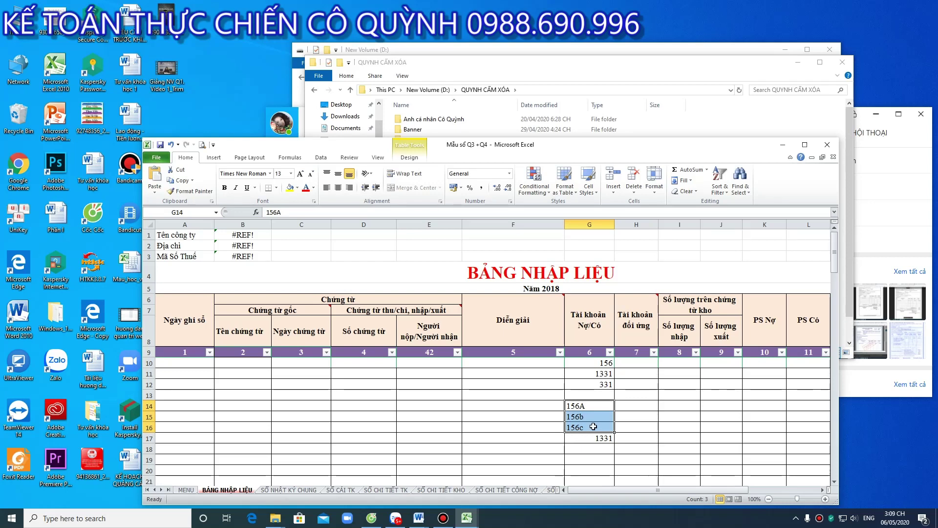
left_click(599, 406)
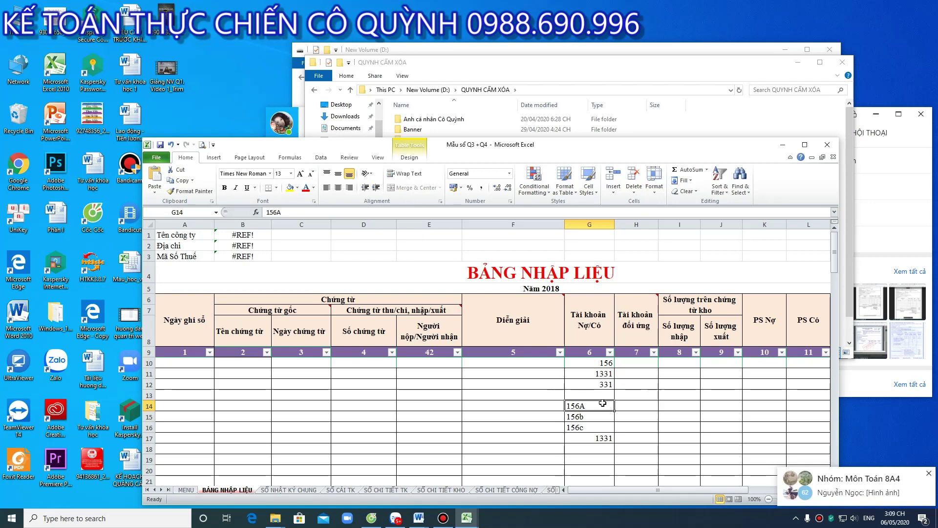
left_click(602, 389)
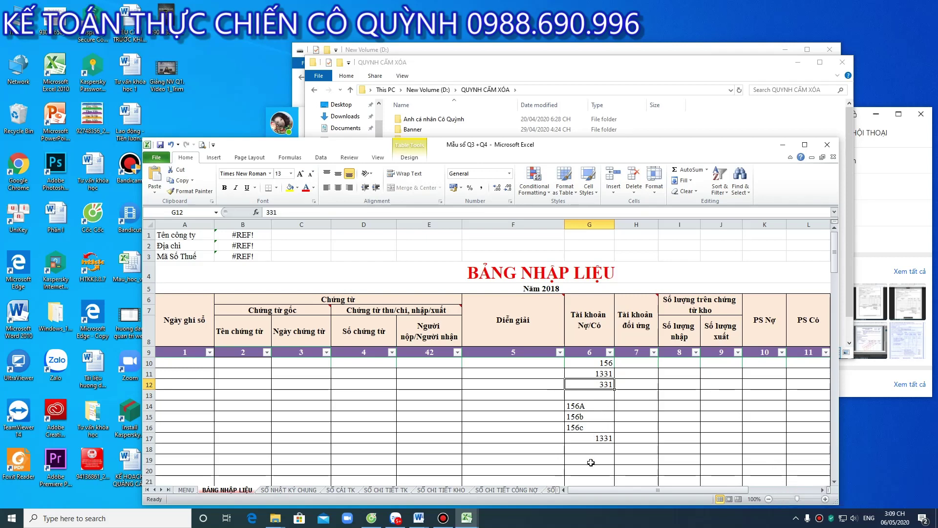
scroll(591, 462, "down", 1)
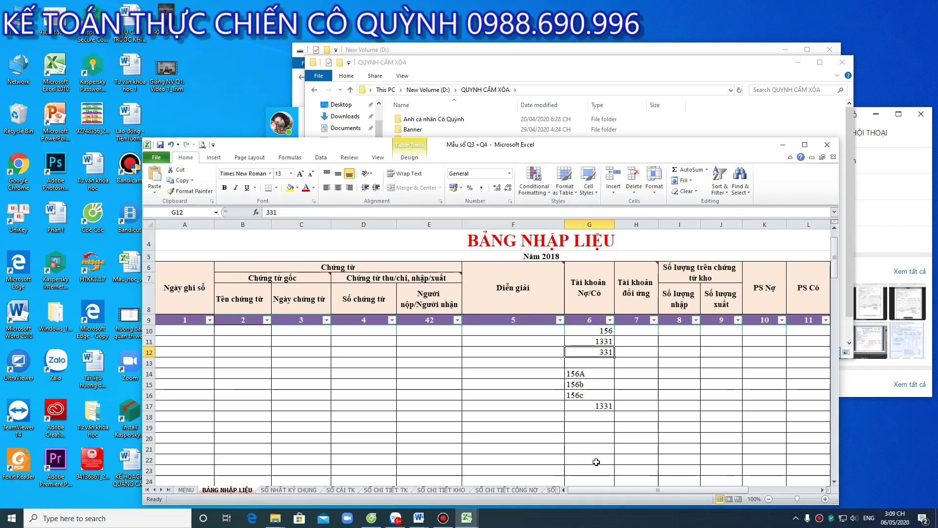
left_click_drag(500, 244, 538, 451)
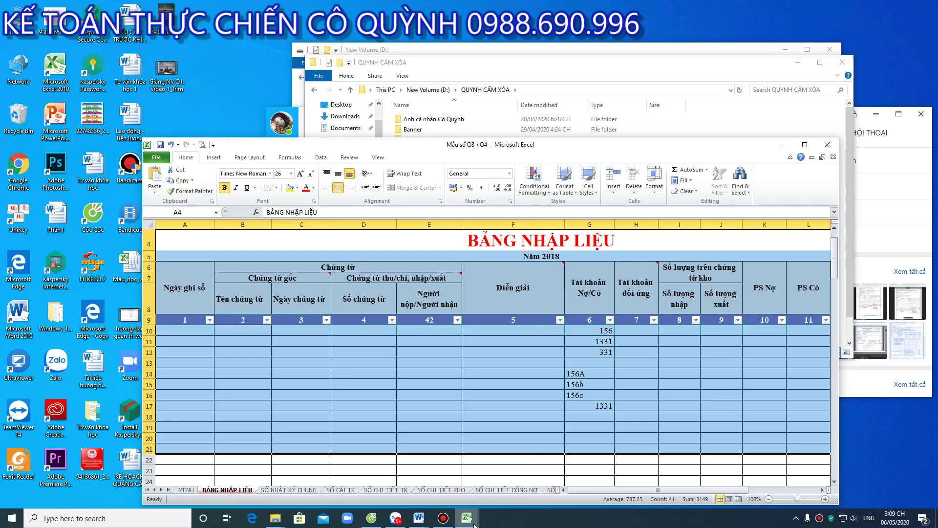
Switch to the TT133 workbook's NKC sheet and move its window higher on the desktop
mouse_move(467, 518)
left_click(446, 489)
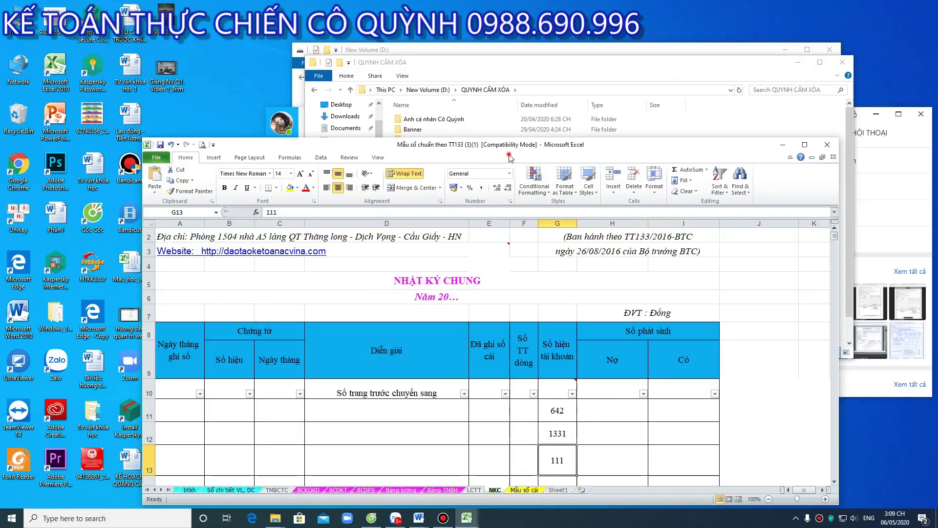
left_click_drag(509, 145, 482, 56)
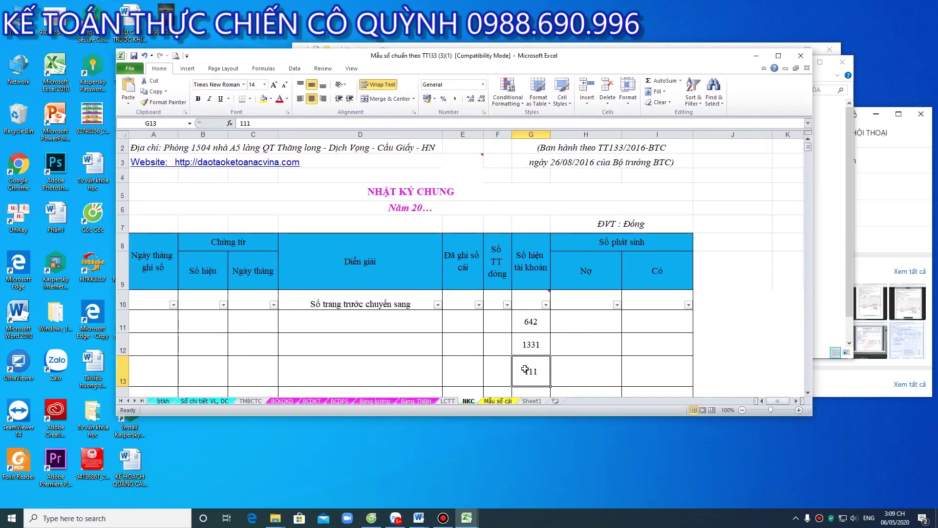
Examine the account entries 642, 1331 and 111 in G11:G13 of the NKC sheet and the journal rows they belong to
left_click_drag(530, 320, 526, 381)
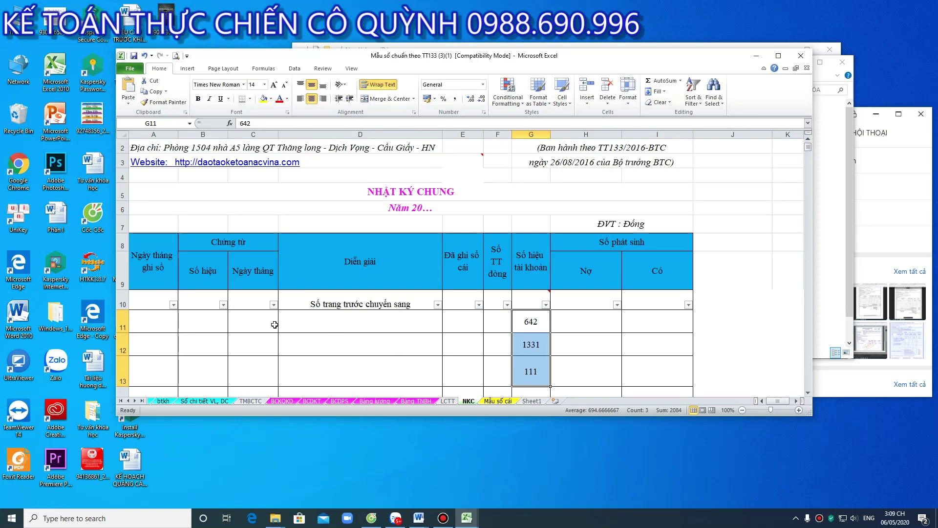
left_click_drag(167, 330, 674, 380)
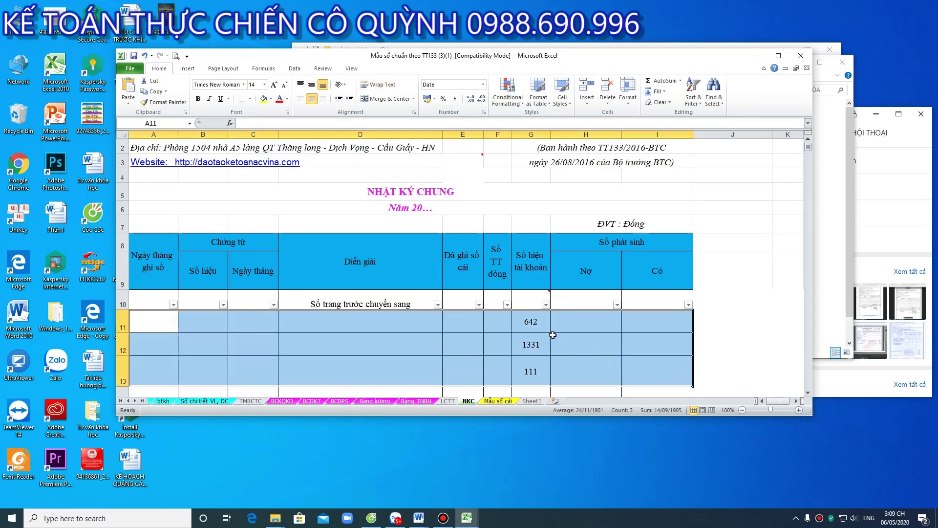
left_click(535, 327)
left_click(535, 344)
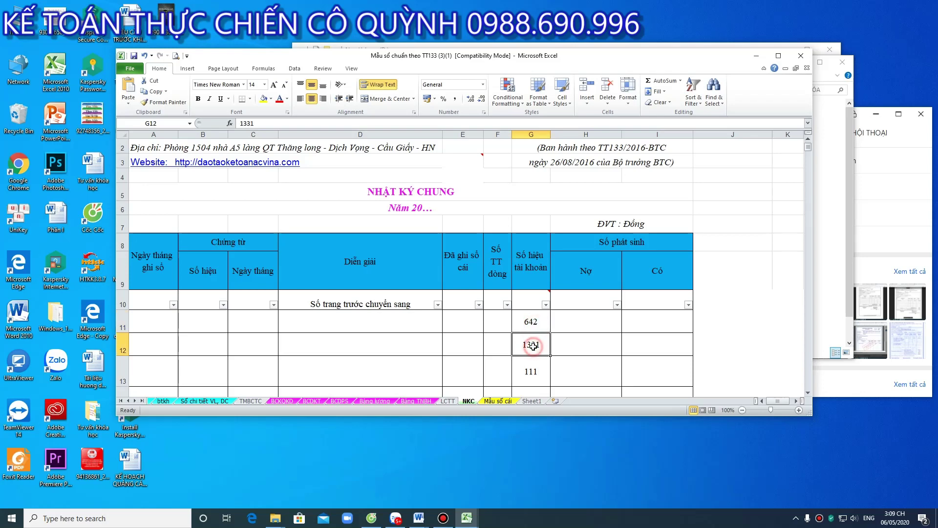
left_click(535, 371)
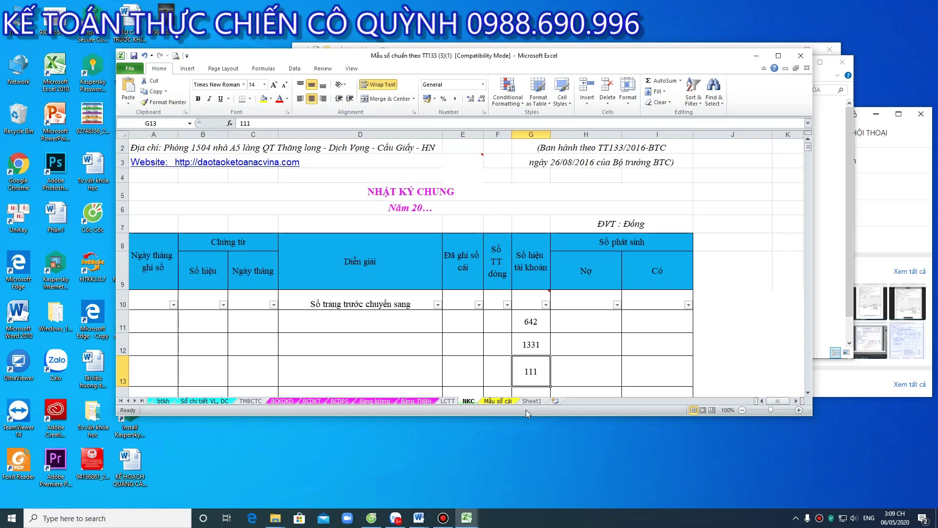
left_click(530, 324)
left_click_drag(530, 324, 531, 371)
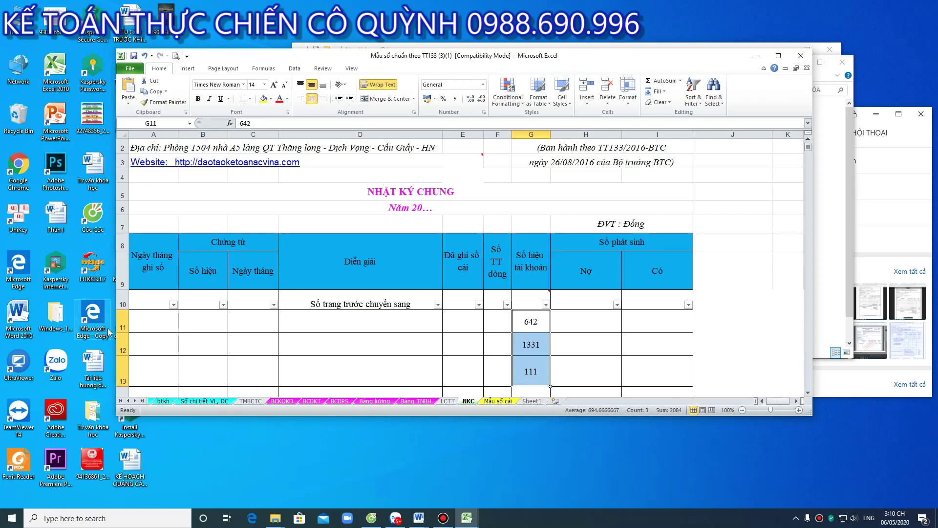
left_click_drag(166, 326, 677, 381)
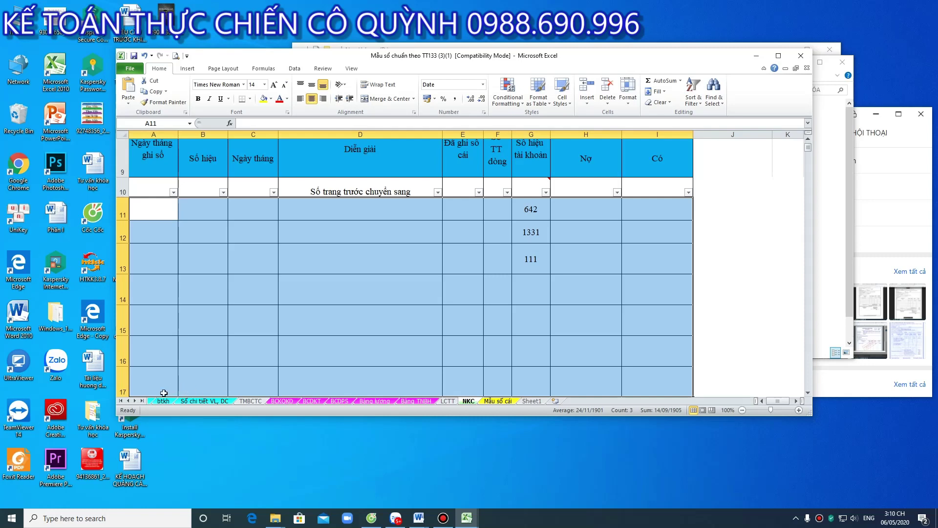
View the Bảng lương, Bảng TNBH and btkh sheets of the TT133 workbook and return to the NKC sheet
left_click(384, 402)
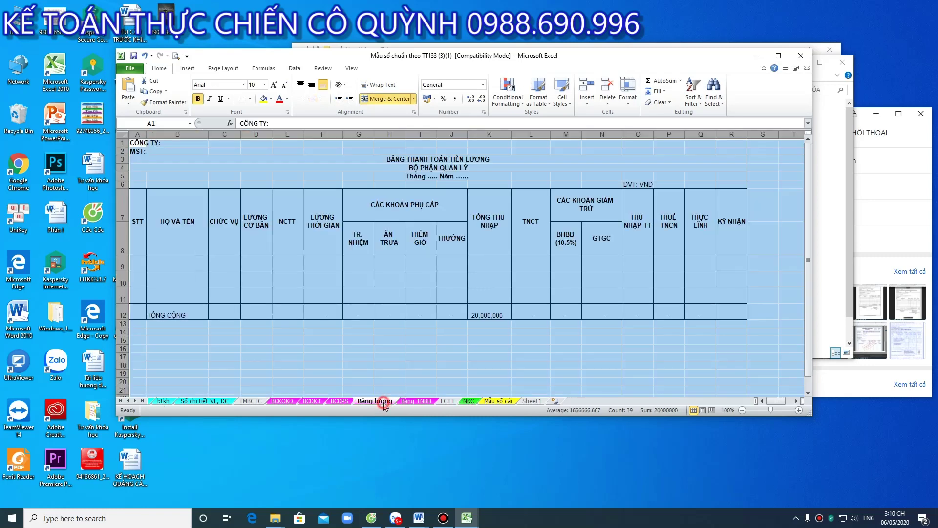
left_click(412, 401)
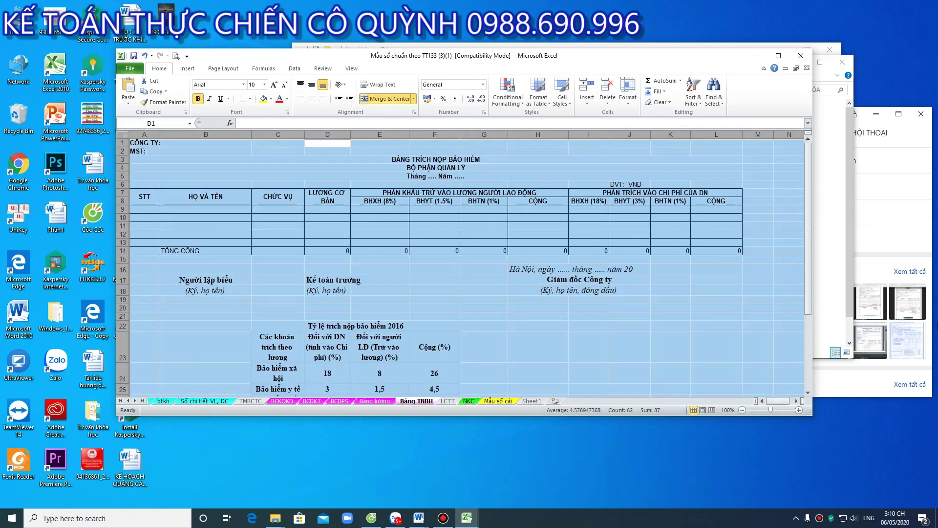
left_click(373, 401)
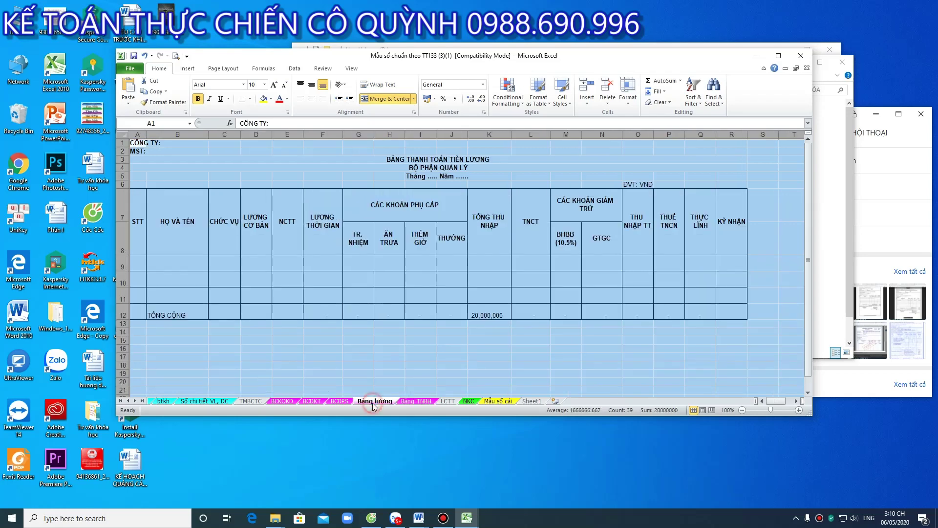
left_click(410, 401)
left_click(164, 401)
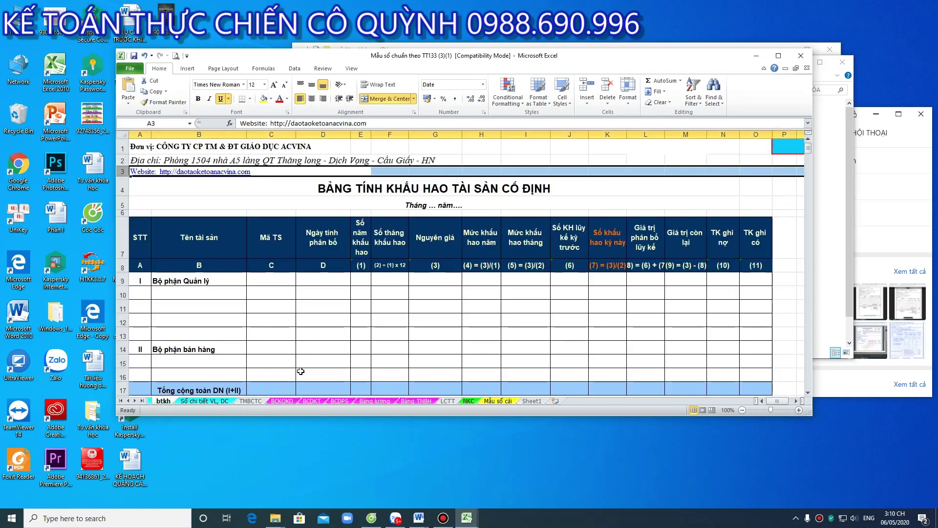
left_click(467, 402)
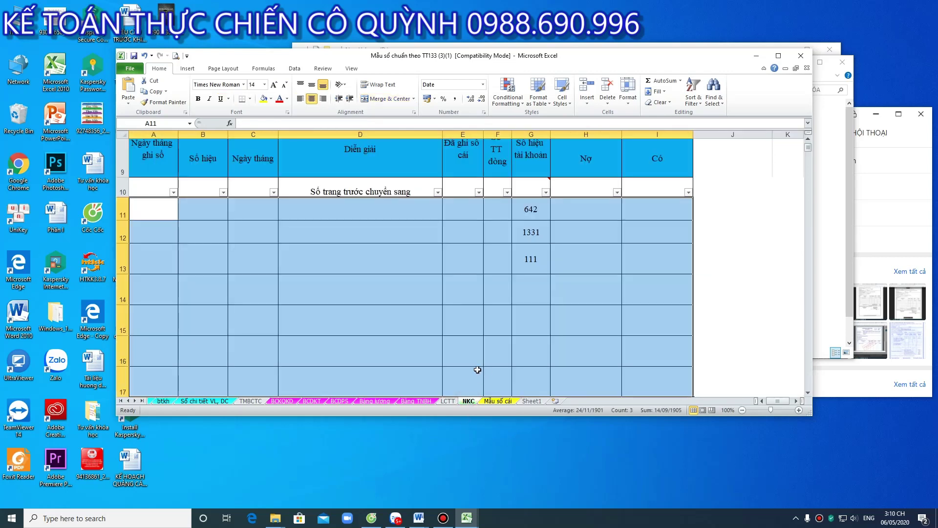
Highlight the blank journal rows 15 to 17 and 18 to 20 across columns A to I of the NKC sheet
left_click_drag(154, 330, 672, 392)
scroll(630, 382, "down", 1)
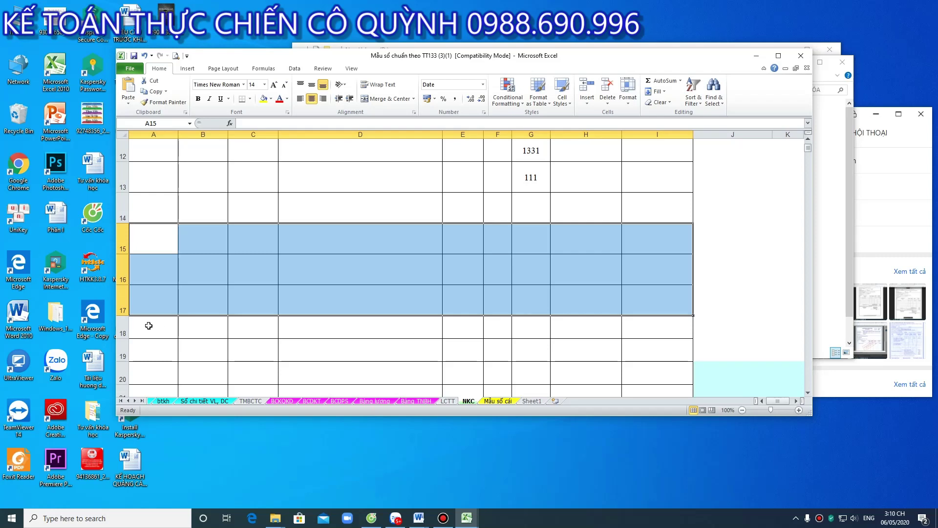
left_click_drag(148, 325, 669, 381)
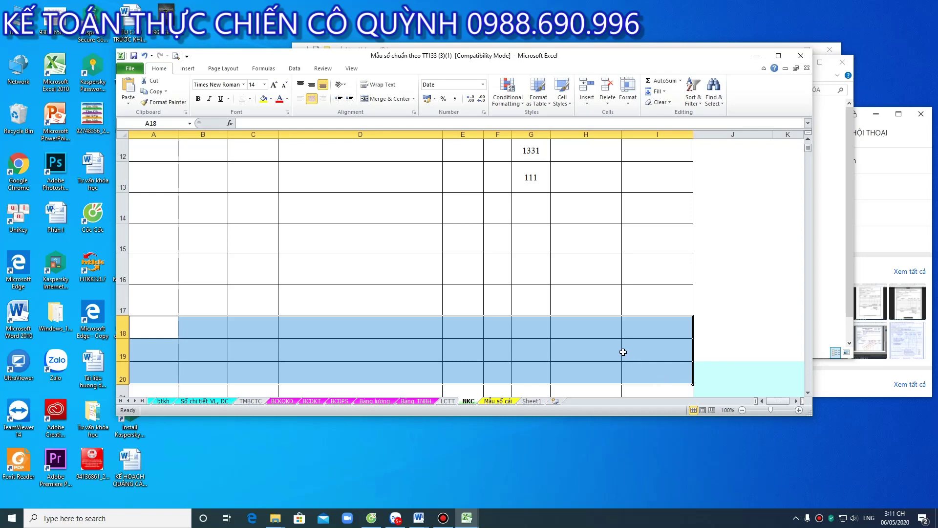
scroll(611, 346, "up", 1)
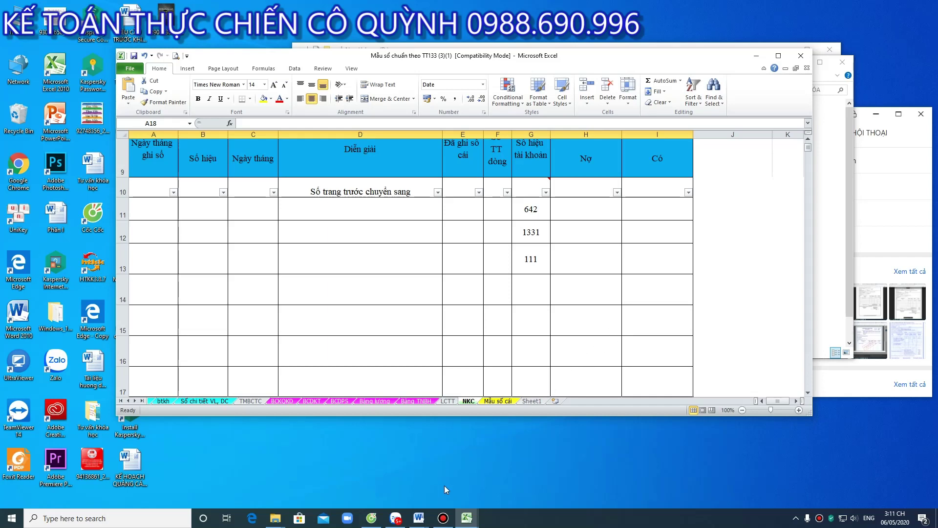
Show the Mẫu sổ Q3 +Q4 workbook for comparison, then return to the TT133 workbook and highlight its NKC journal rows
mouse_move(467, 518)
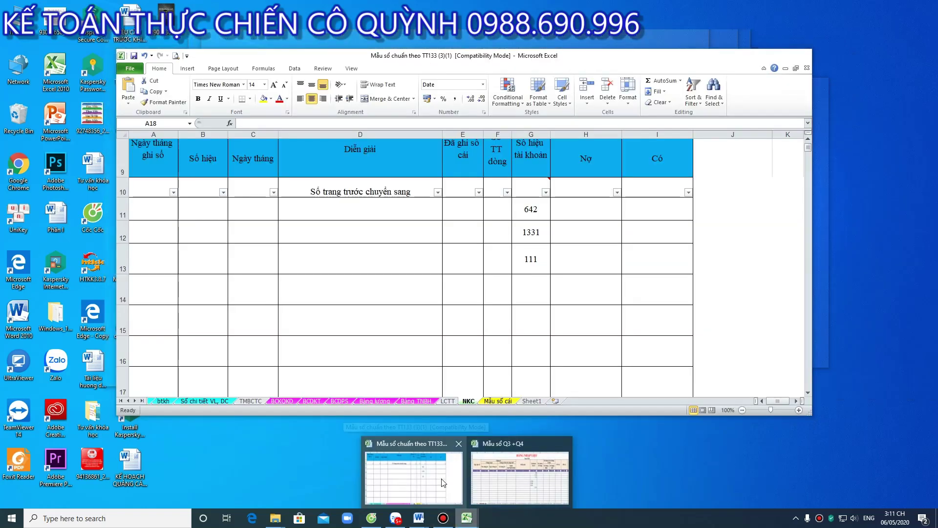
left_click(490, 475)
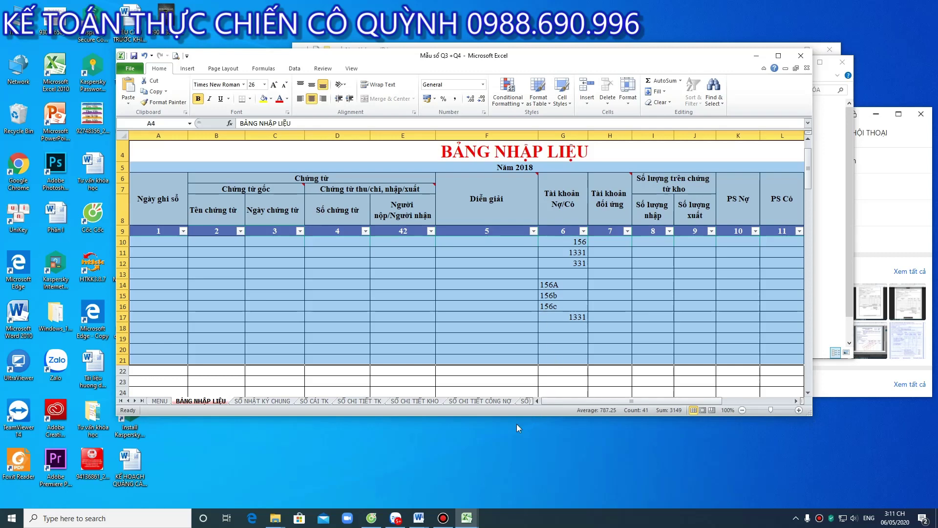
left_click(467, 518)
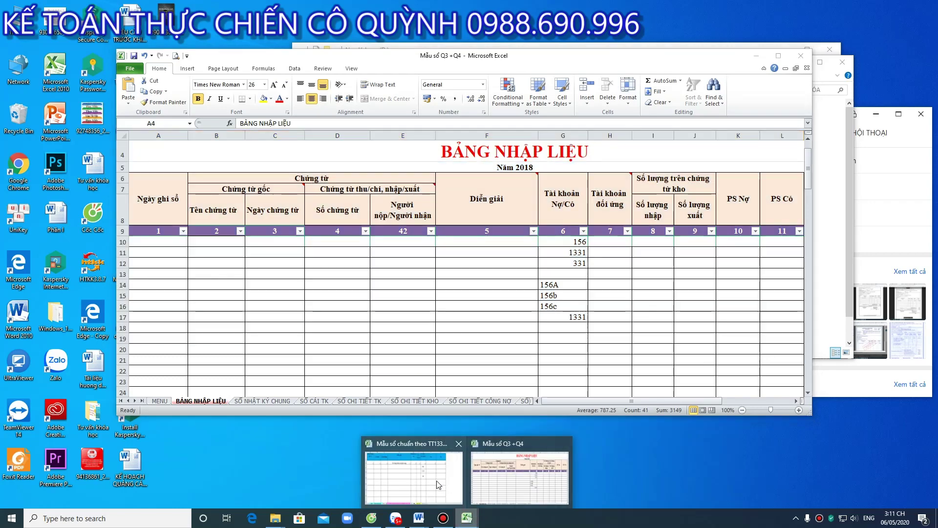
left_click(439, 484)
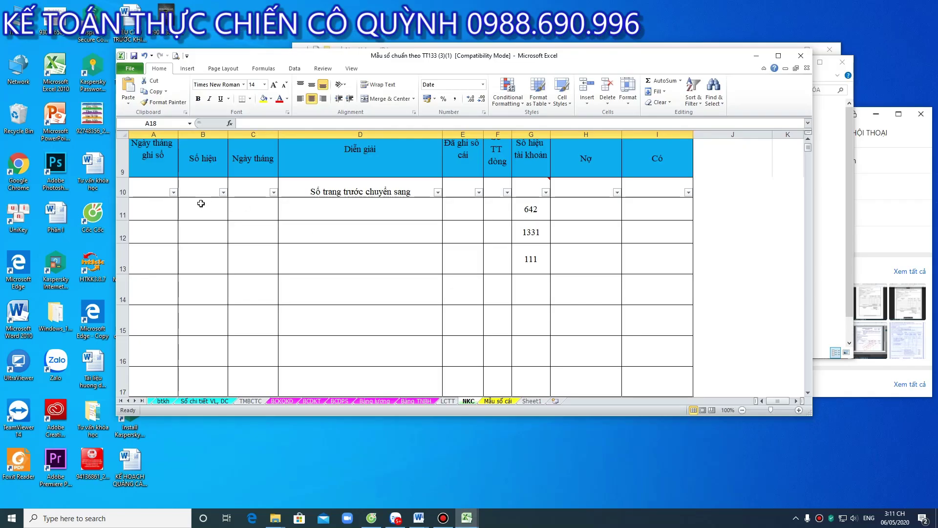
left_click_drag(168, 215, 672, 351)
Examine the Mẫu sổ cái sheet from its opening rows down to the Nợ and Có cells of the Cộng số phát sinh row
left_click(499, 401)
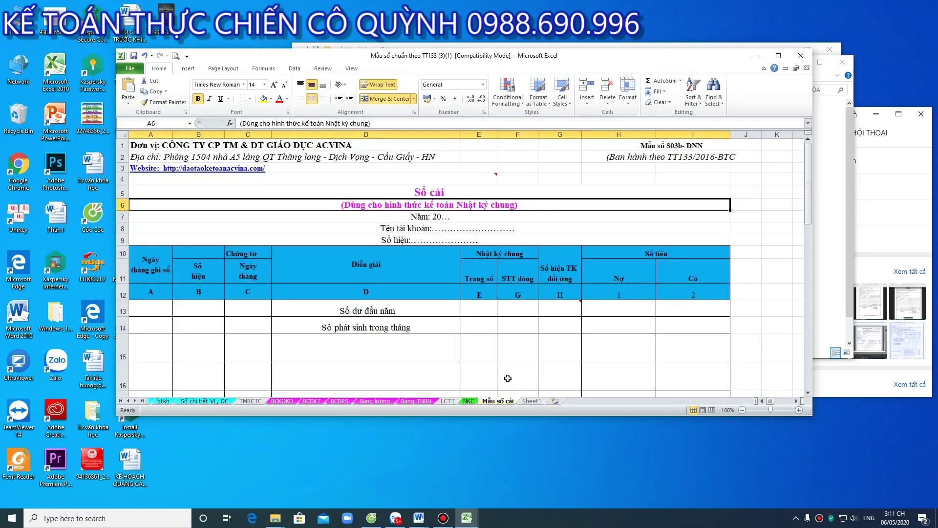
scroll(530, 364, "down", 3)
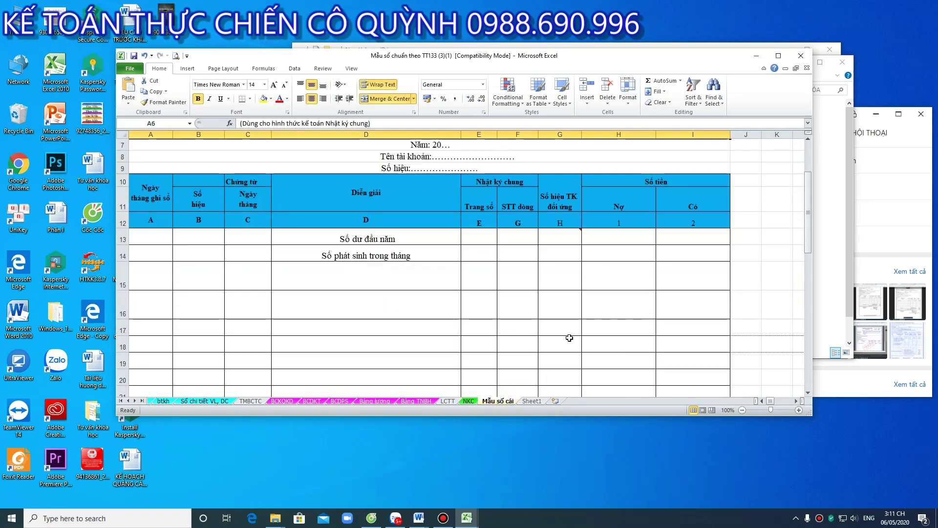
left_click(388, 242)
left_click_drag(407, 241, 707, 368)
scroll(707, 369, "down", 7)
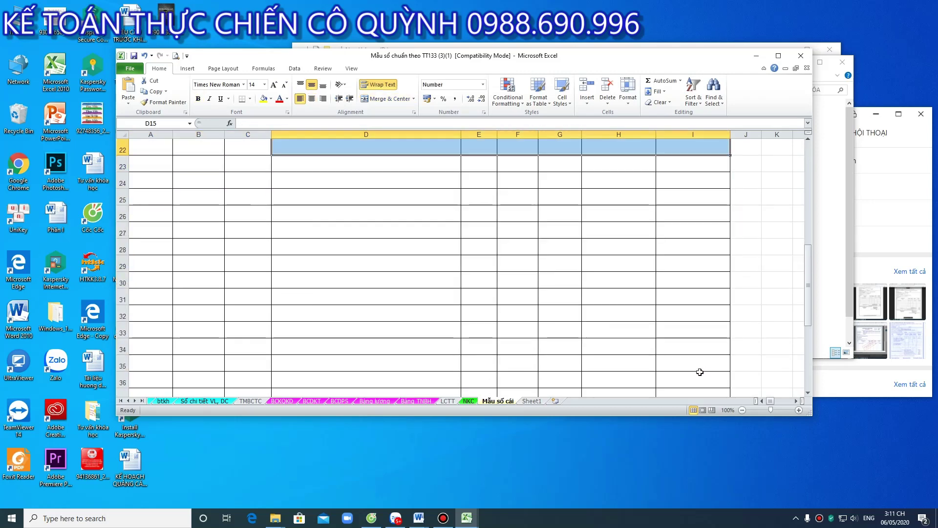
left_click(632, 353)
left_click(691, 350)
left_click(643, 358)
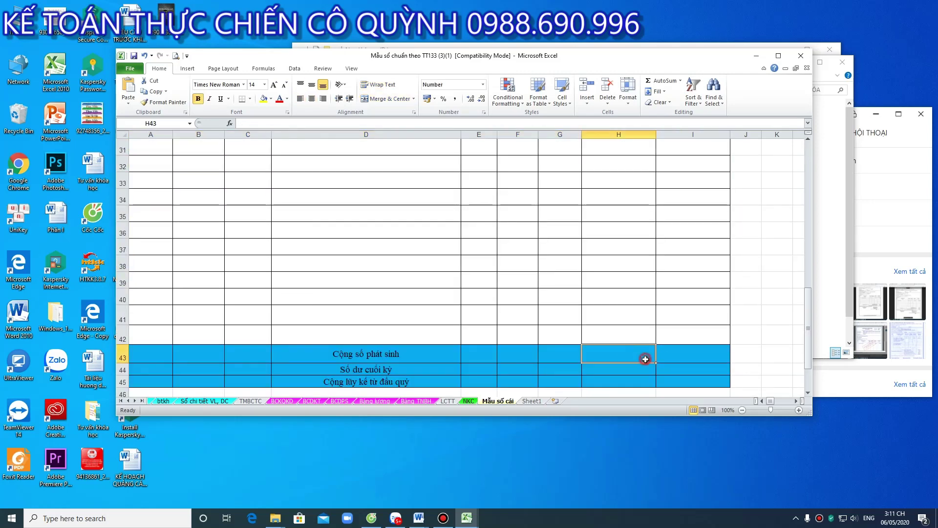
left_click(670, 350)
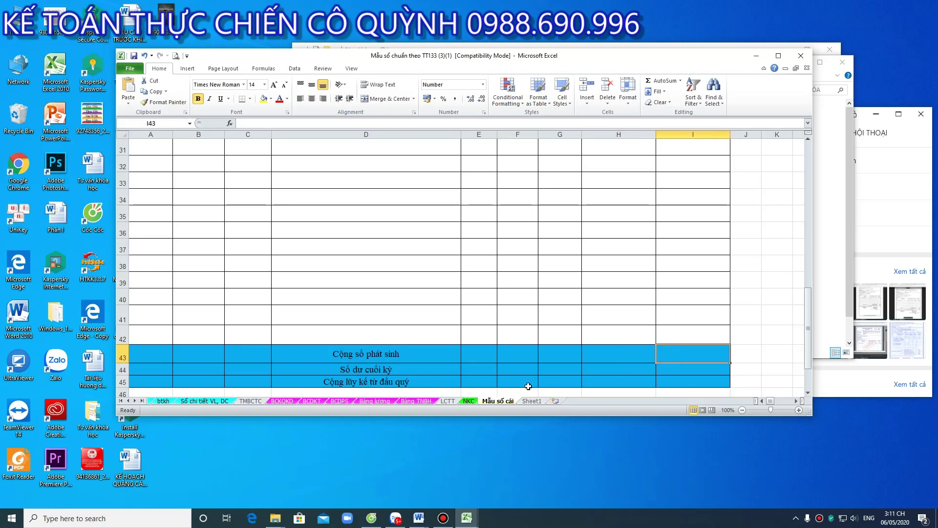
Examine the BCDPS sheet's Phát sinh trong kỳ columns and the first Nợ cell under Số dư cuối kỳ
left_click(343, 401)
left_click_drag(457, 235, 538, 384)
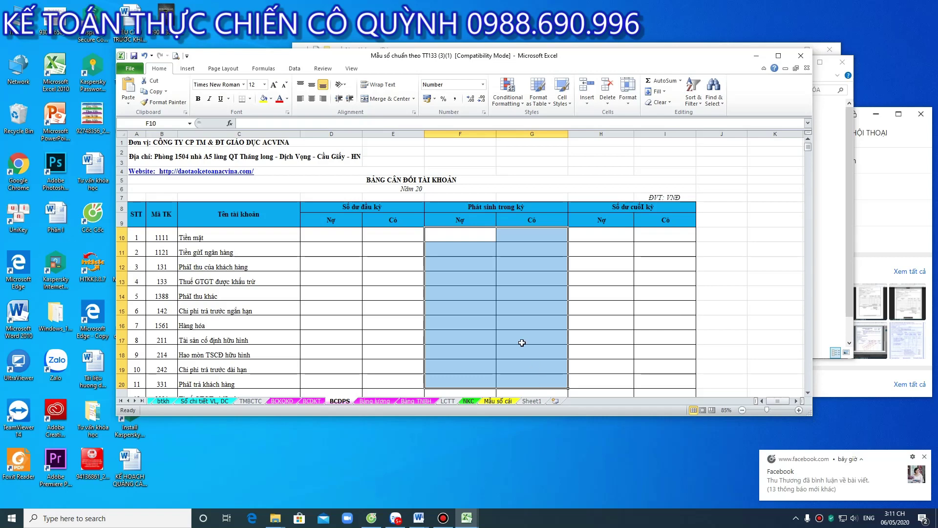
left_click(475, 234)
left_click_drag(476, 235, 517, 368)
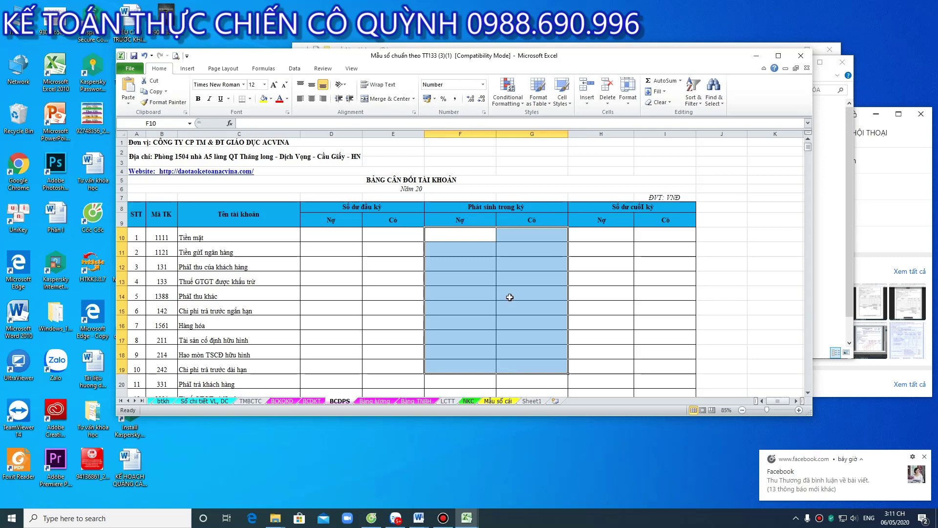
left_click(611, 239)
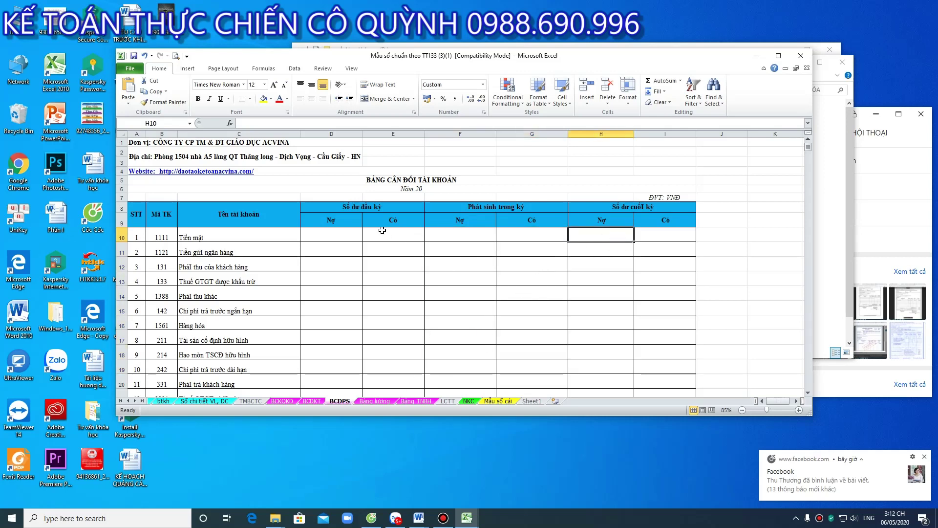
Compare the BCDKT sheet's Số cuối năm and Số đầu năm columns with the BCDPS sheet's Số dư cuối kỳ columns
left_click(433, 181)
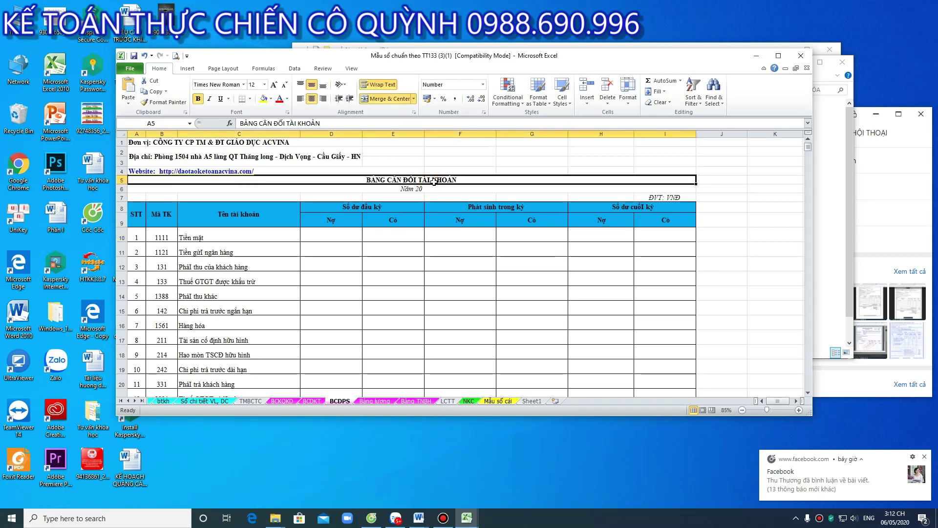
left_click(312, 401)
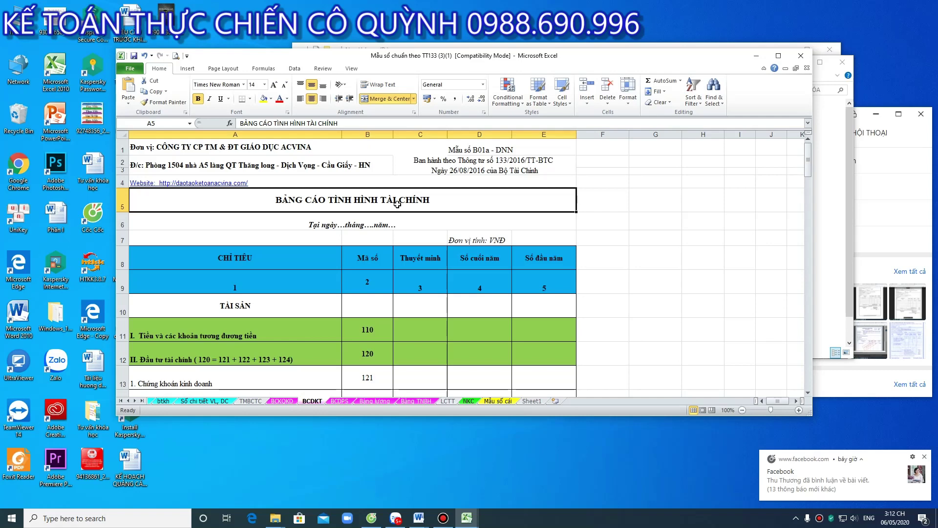
scroll(435, 254, "down", 2)
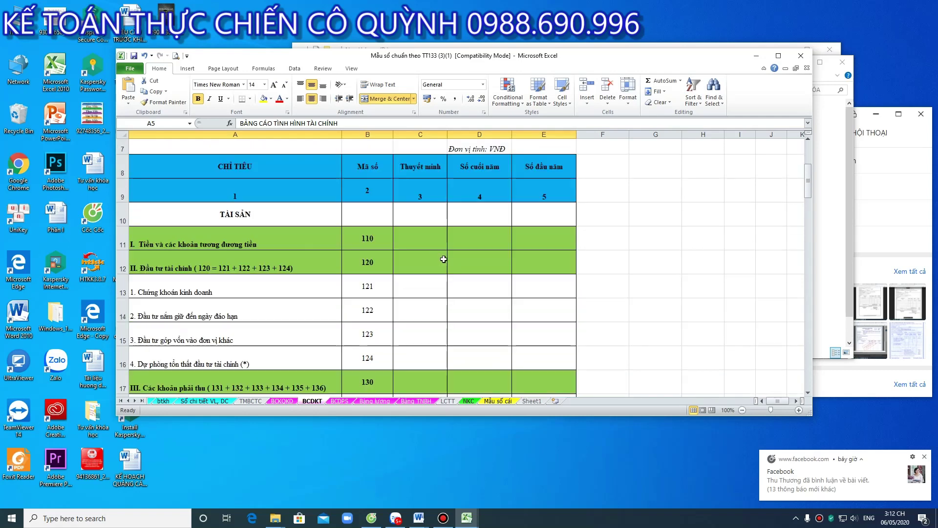
scroll(443, 257, "up", 1)
left_click_drag(510, 277, 541, 369)
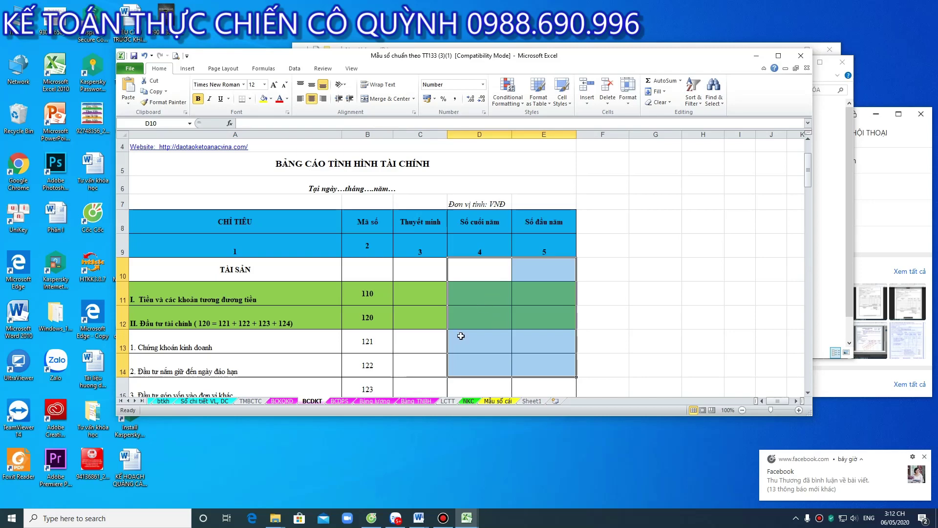
left_click(342, 402)
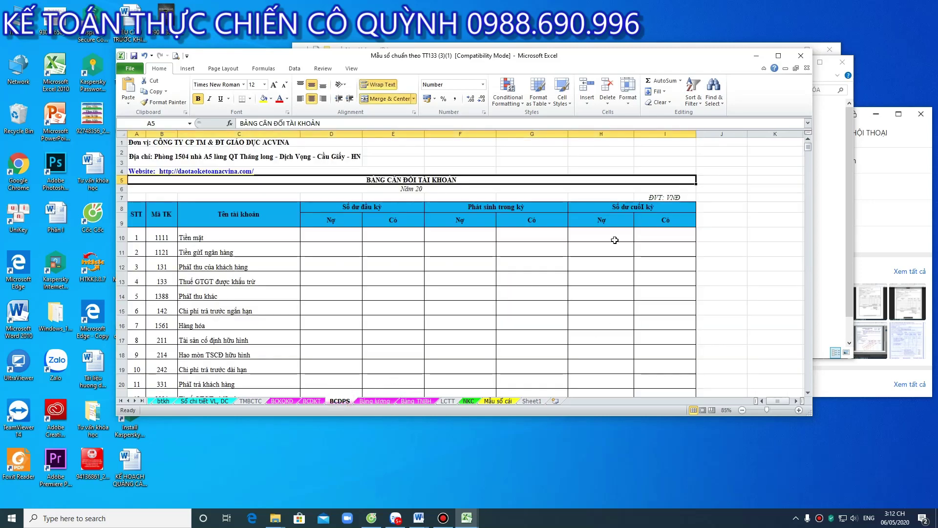
left_click_drag(615, 240, 648, 390)
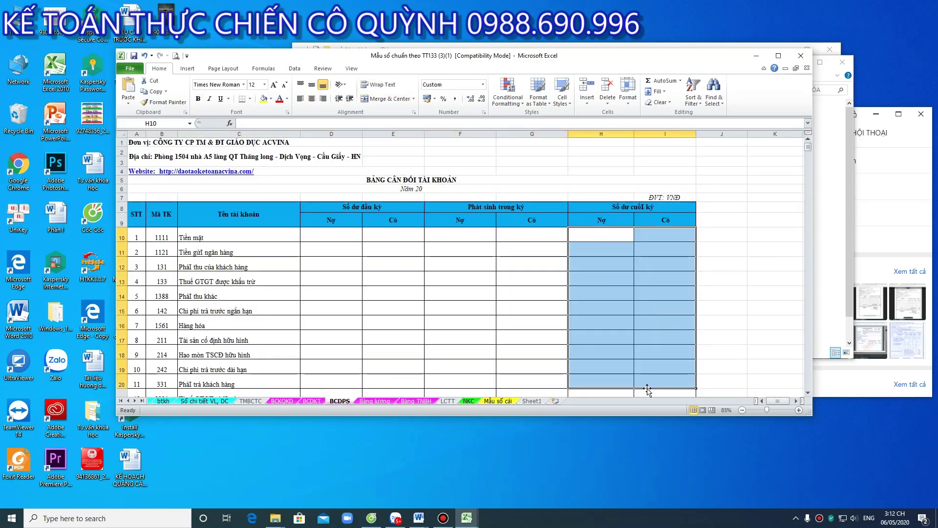
Show the BCKQKD report's title and highlight its indicators 1 to 6, from Doanh thu bán hàng to Doanh thu hoạt động tài chính
left_click(274, 401)
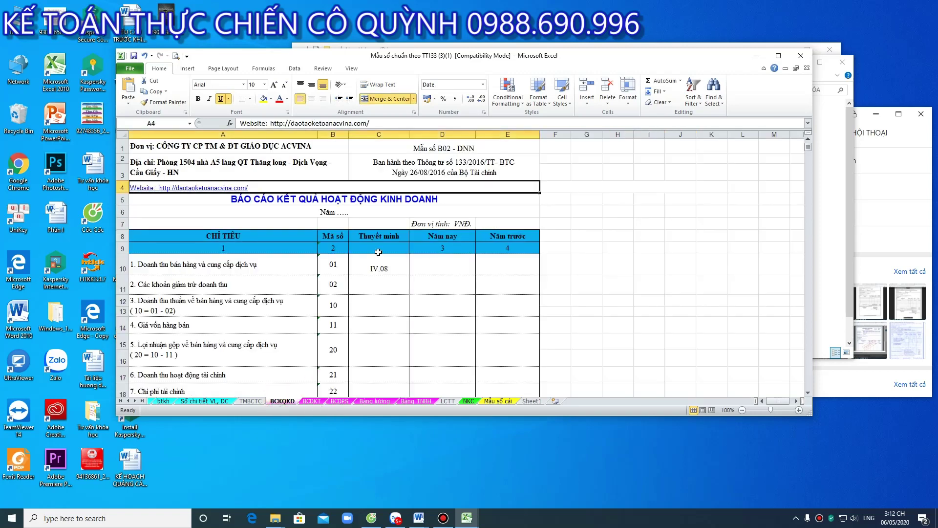
left_click(390, 204)
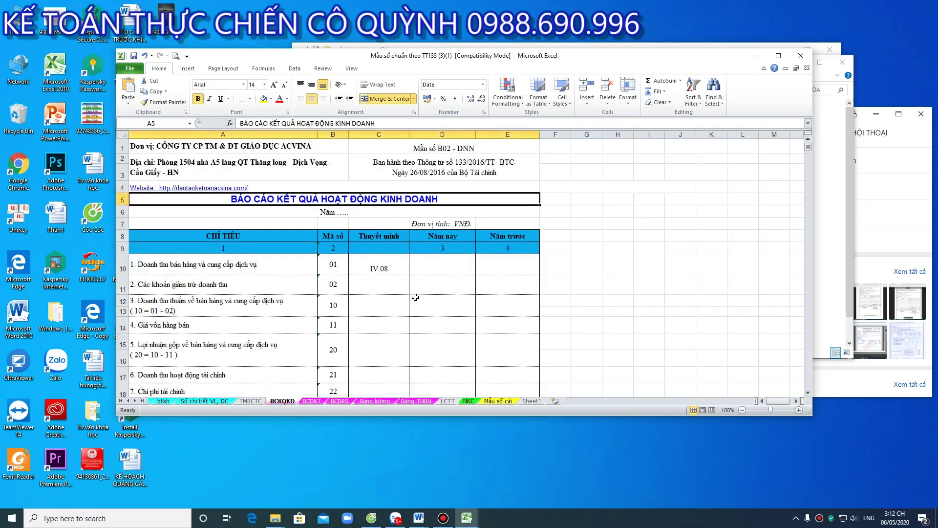
left_click_drag(220, 263, 218, 373)
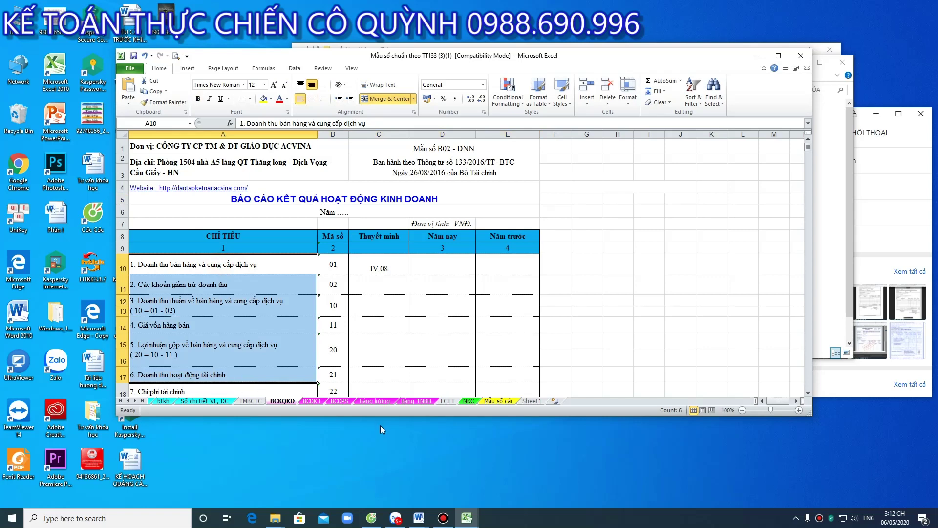
On the BCDPS sheet, highlight the Số dư cuối kỳ columns and the Phát sinh trong kỳ cells for the accounts from 511 onward
left_click(339, 402)
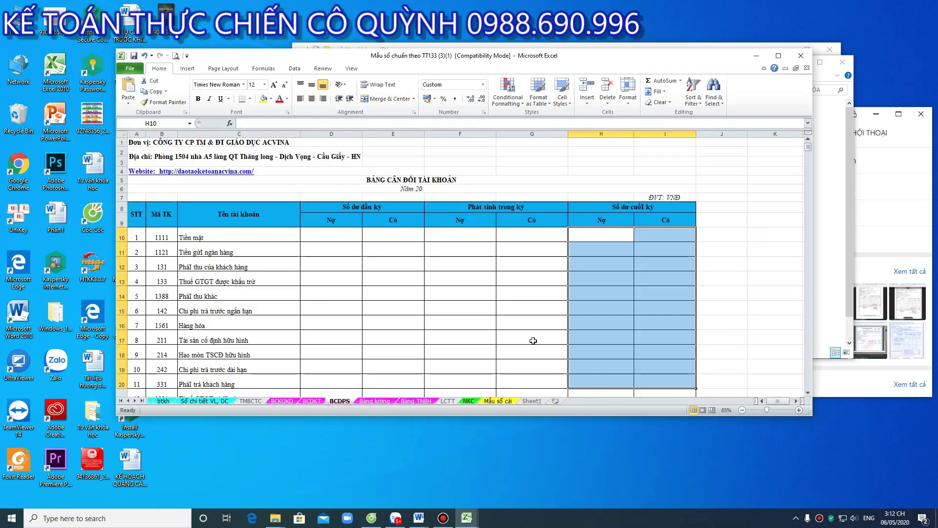
left_click_drag(628, 207, 647, 333)
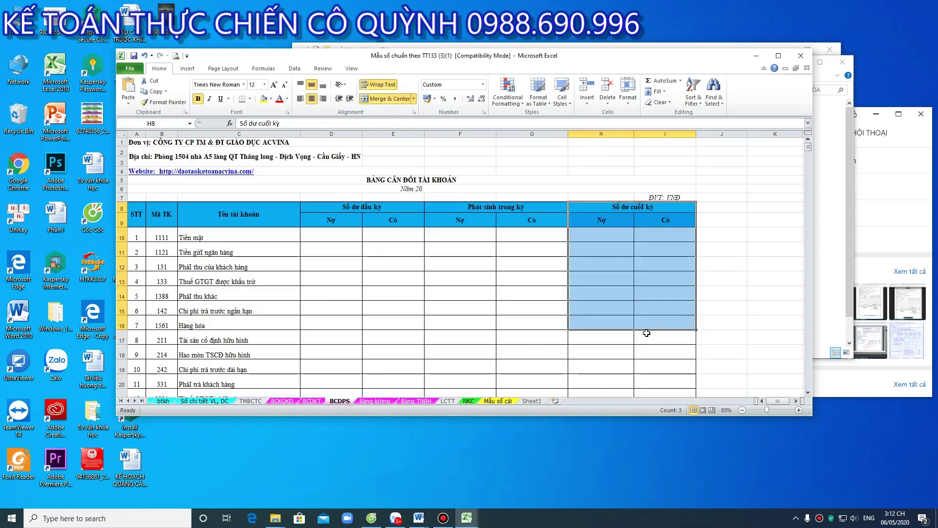
scroll(597, 339, "down", 8)
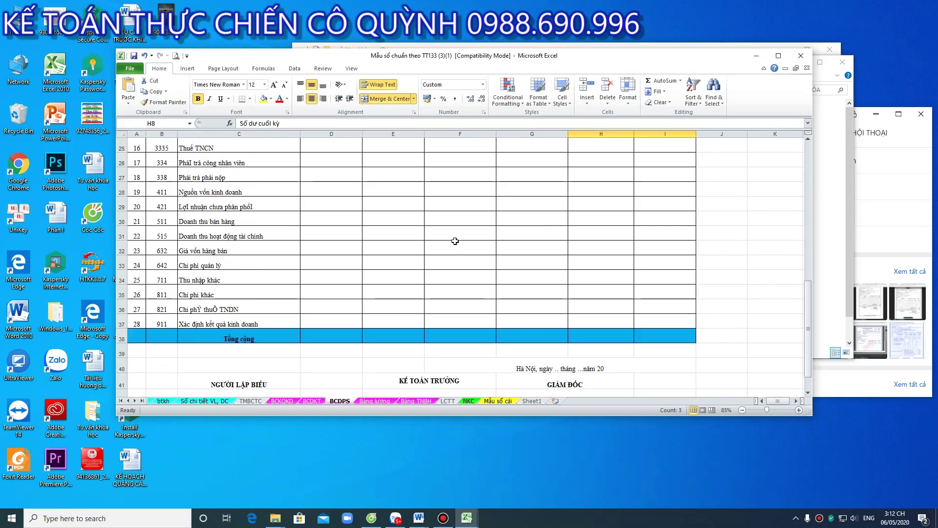
left_click_drag(455, 217, 545, 321)
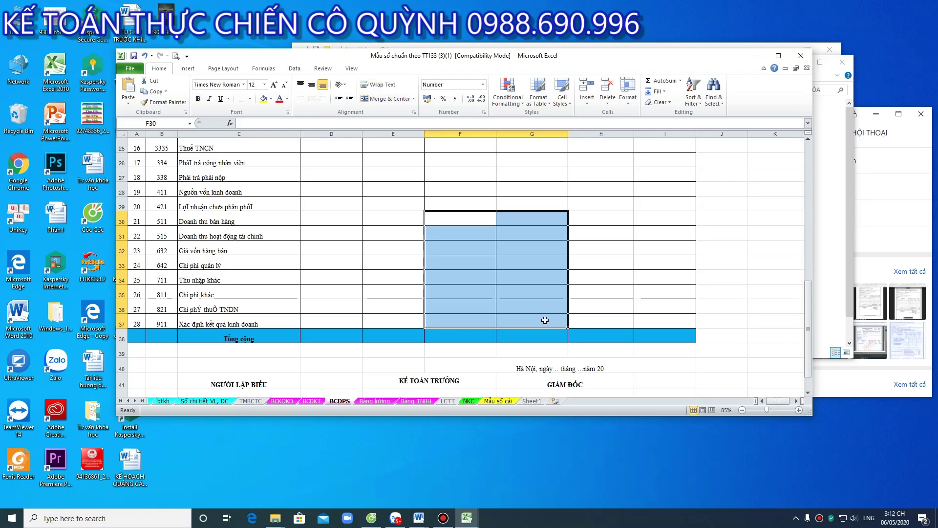
left_click_drag(471, 221, 533, 306)
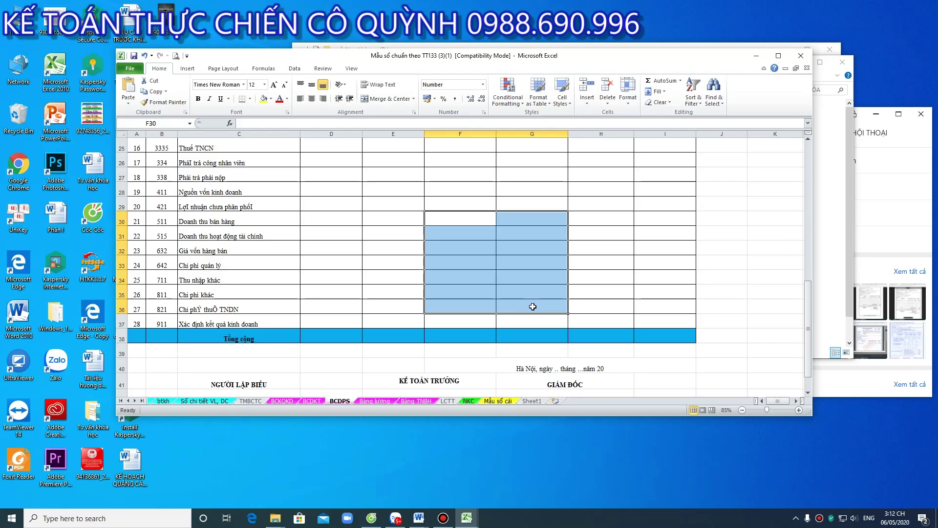
Revisit the BCKQKD sheet and examine the BCDKT sheet's Số cuối năm cells for codes 122, 130 and 136
left_click(286, 401)
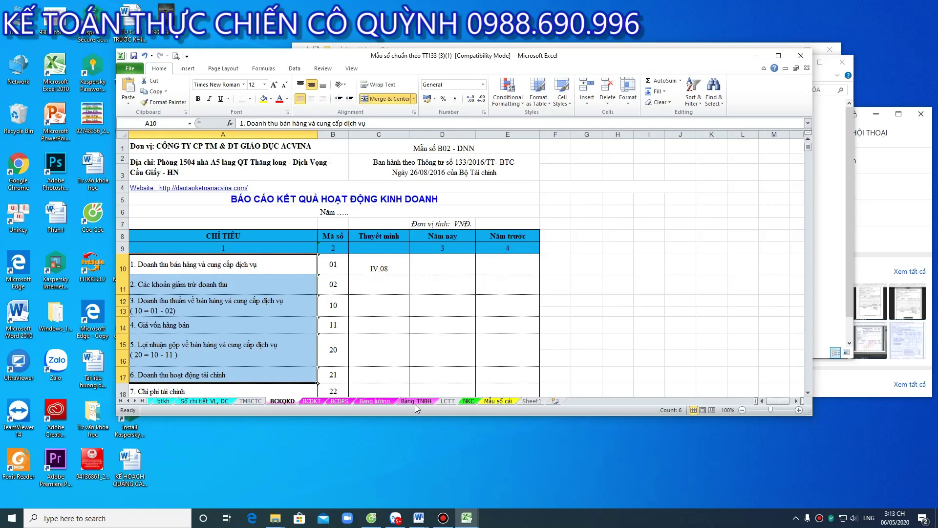
left_click(314, 403)
scroll(393, 339, "down", 4)
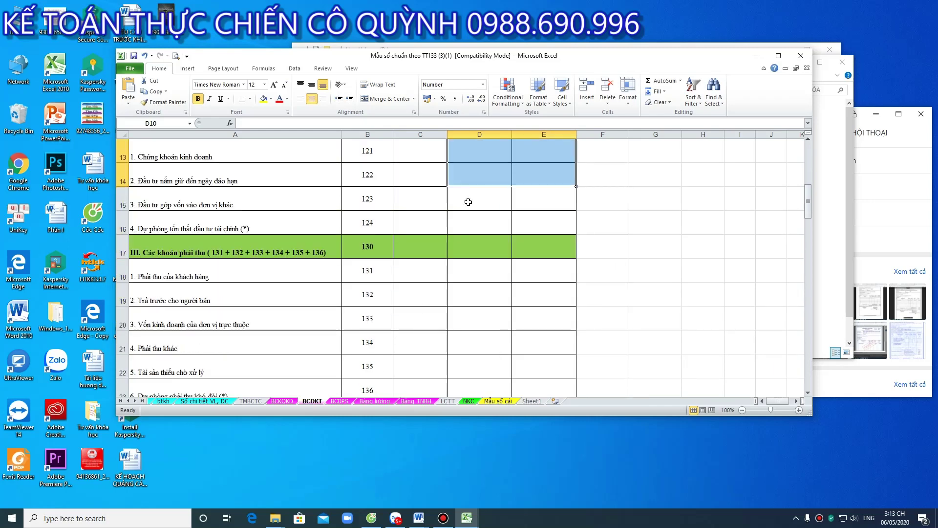
left_click(465, 179)
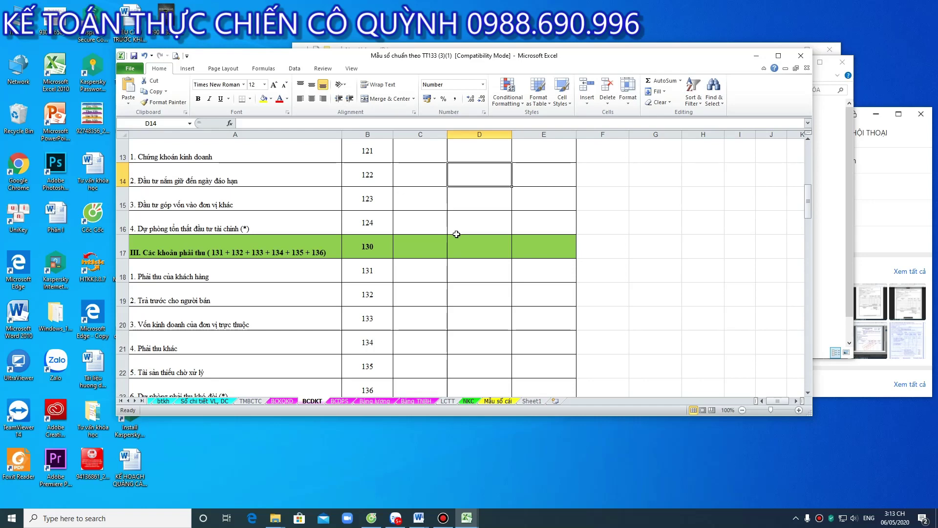
left_click(477, 250)
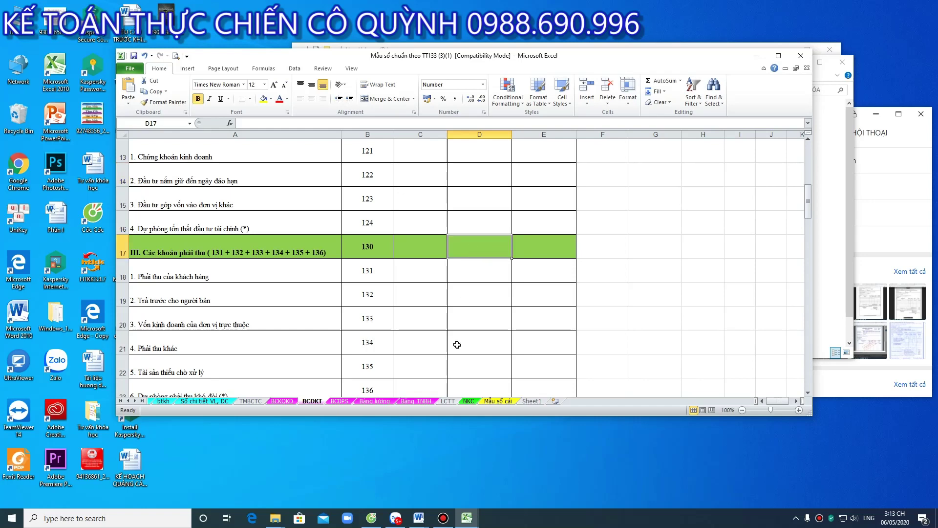
scroll(465, 333, "down", 1)
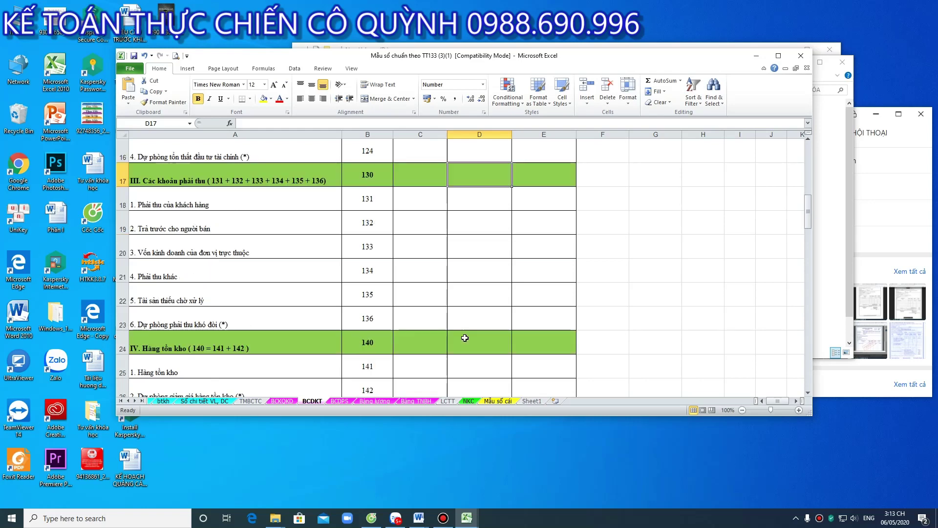
left_click(472, 316)
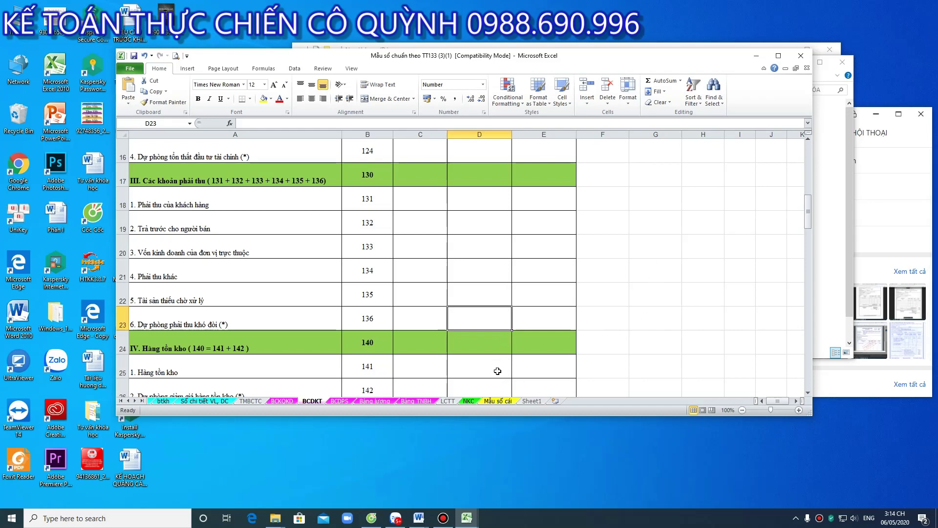
Highlight the NKC journal rows 11 to 13 containing accounts 642, 1331 and 111 across columns A to I
left_click(467, 401)
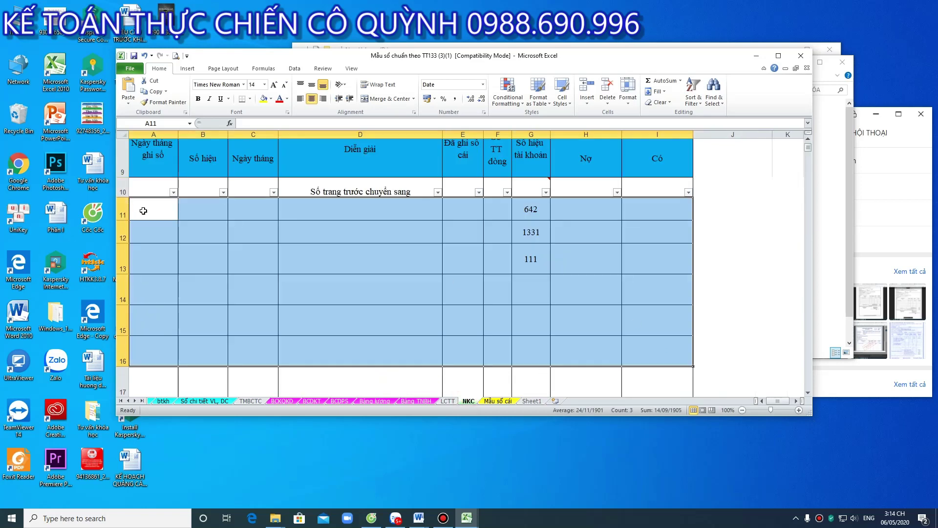
left_click_drag(142, 209, 646, 310)
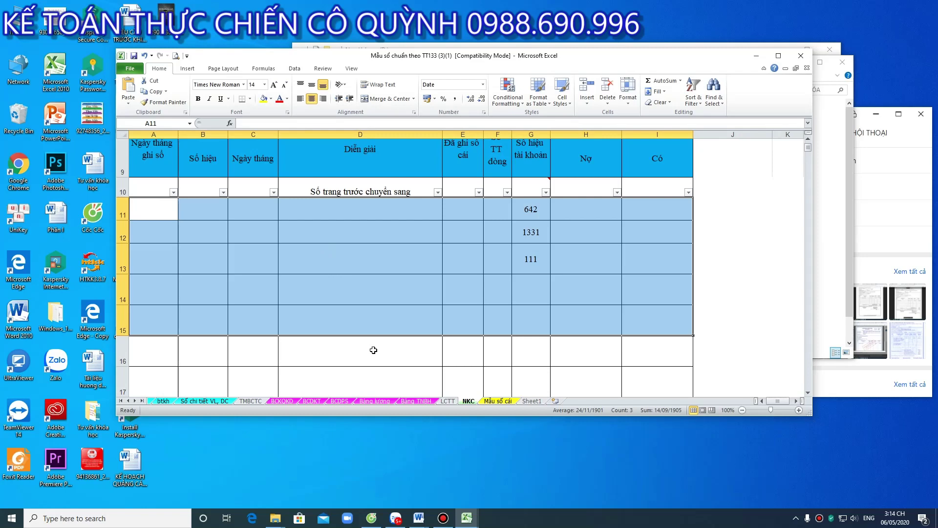
left_click(384, 314)
left_click_drag(168, 208, 668, 262)
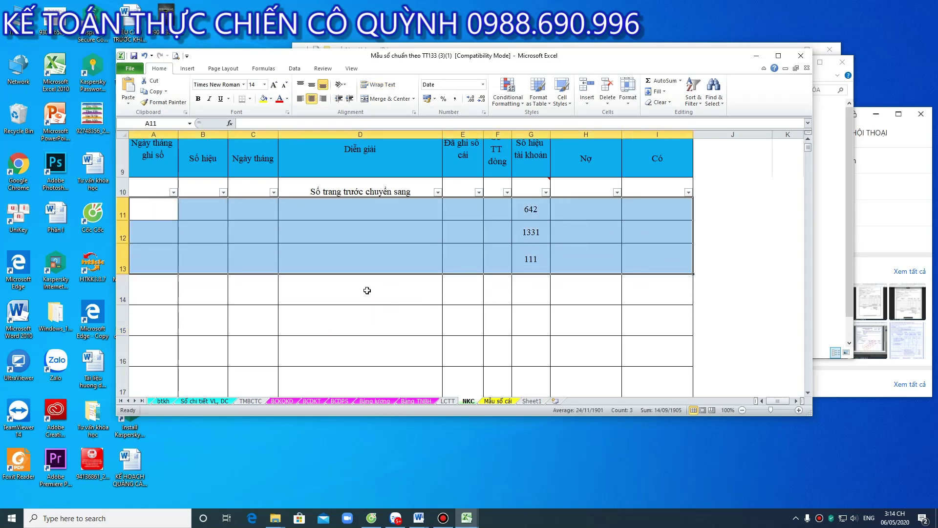
Point out the Ngày tháng ghi sổ and Chứng từ Ngày tháng column headers and the first posting date cell of the NKC sheet
scroll(293, 300, "up", 1)
left_click(145, 201)
left_click(247, 209)
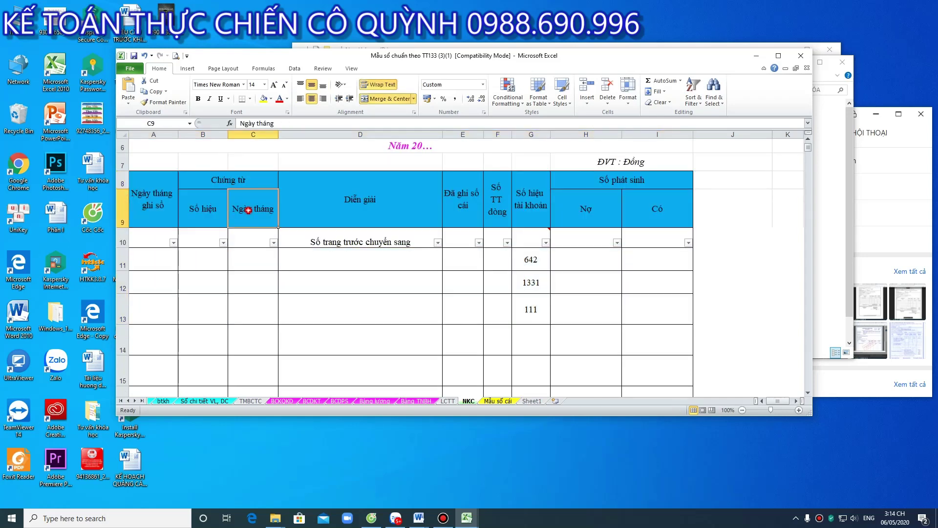
left_click(153, 200)
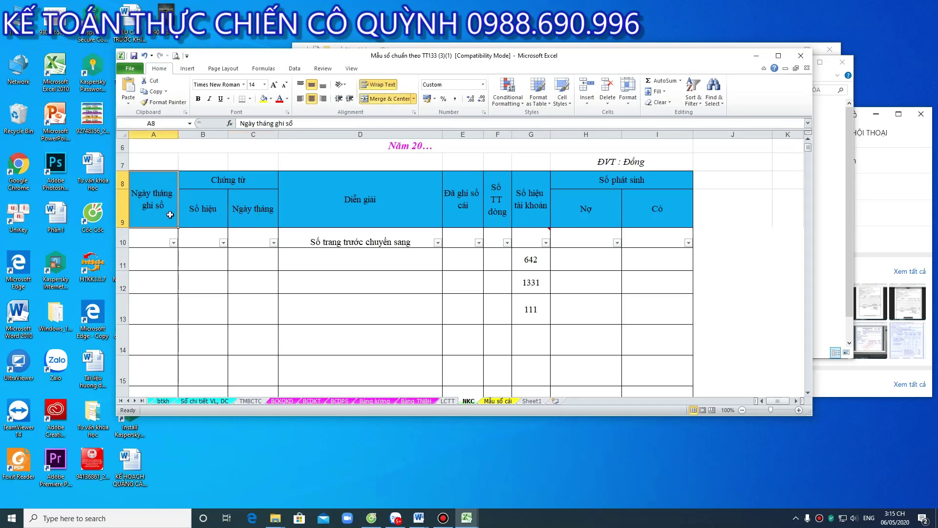
left_click(161, 268)
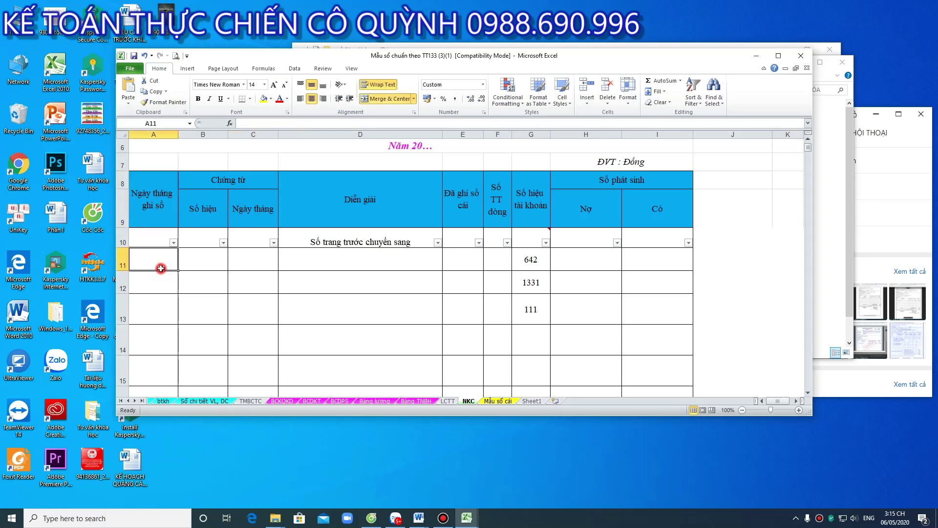
left_click(258, 218)
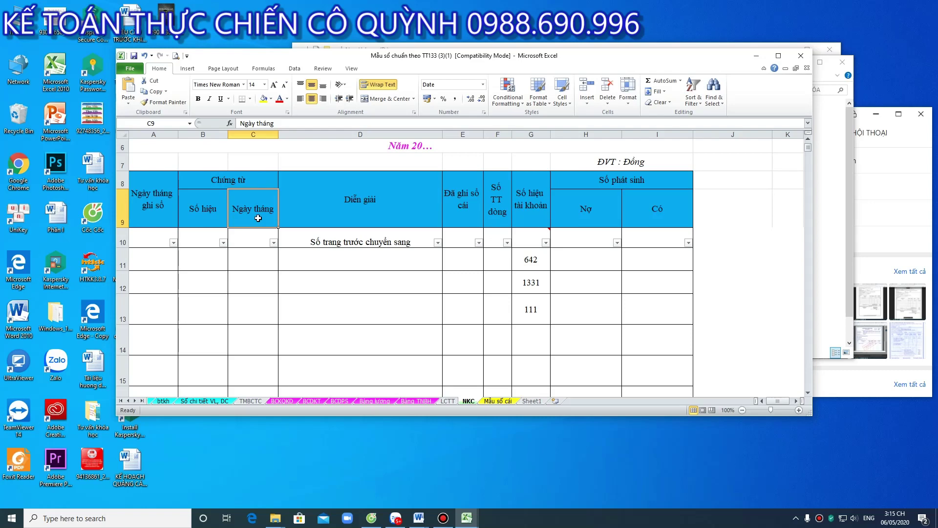
Enter 01/01/2020 as the posting date in A11 and fill the document date in C11 with a formula referring to A11
left_click(159, 268)
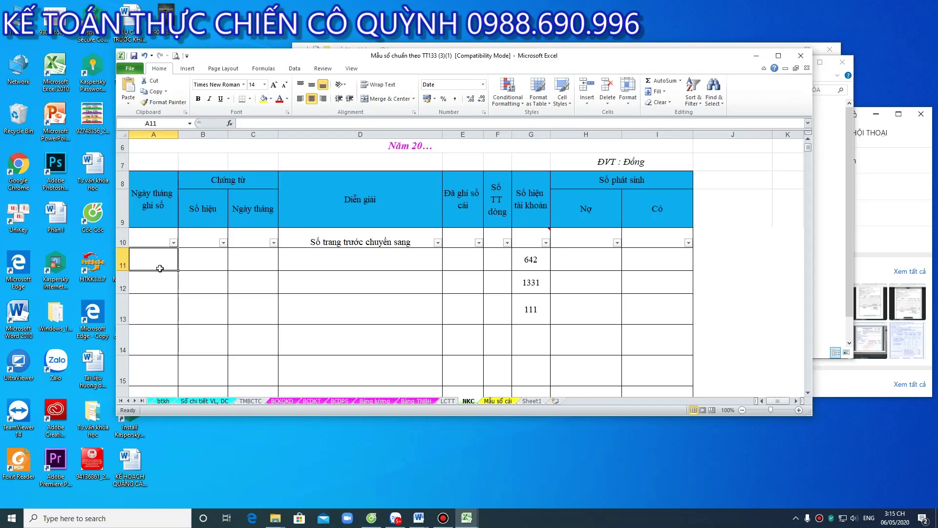
type("01/")
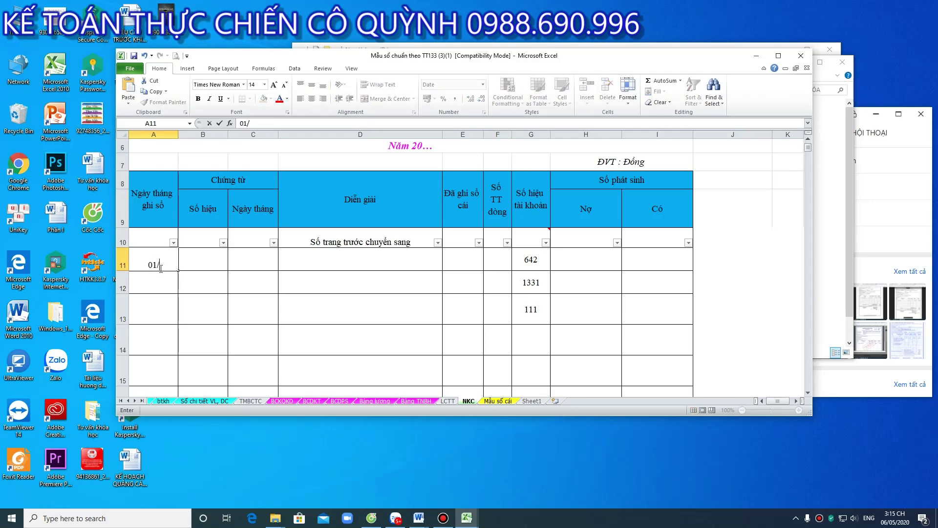
type("01/2020")
left_click(207, 265)
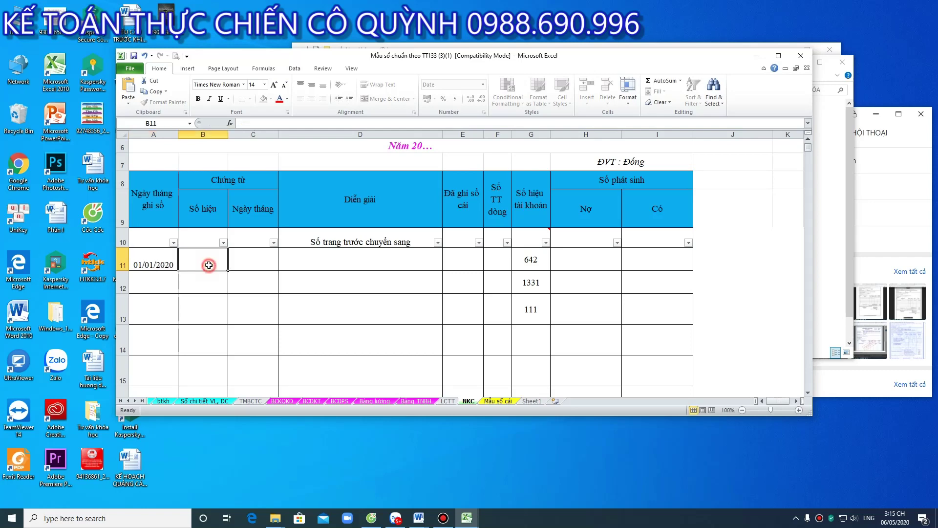
left_click(248, 264)
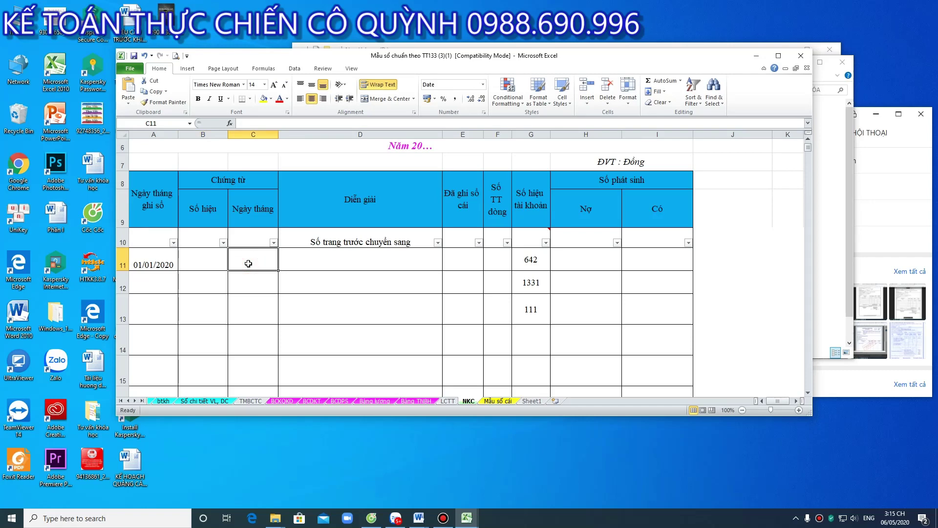
type("01/01/2020")
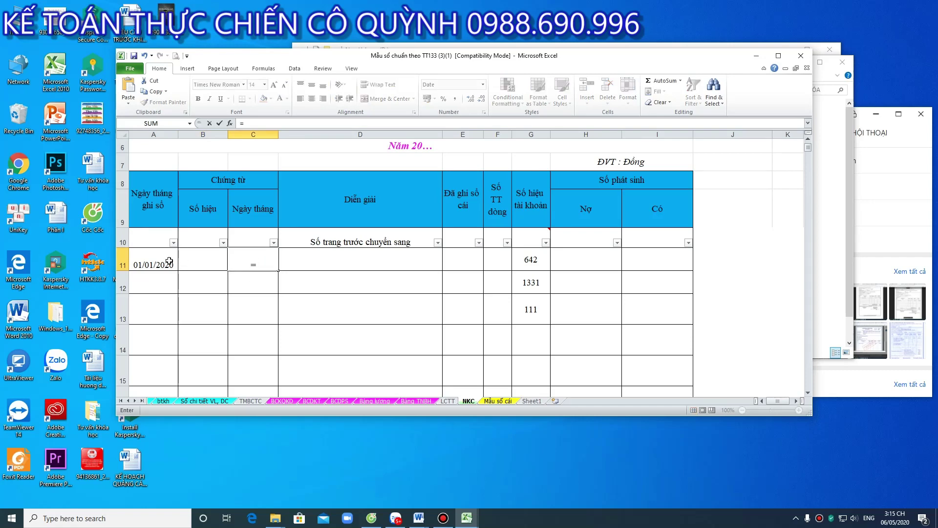
key("Return")
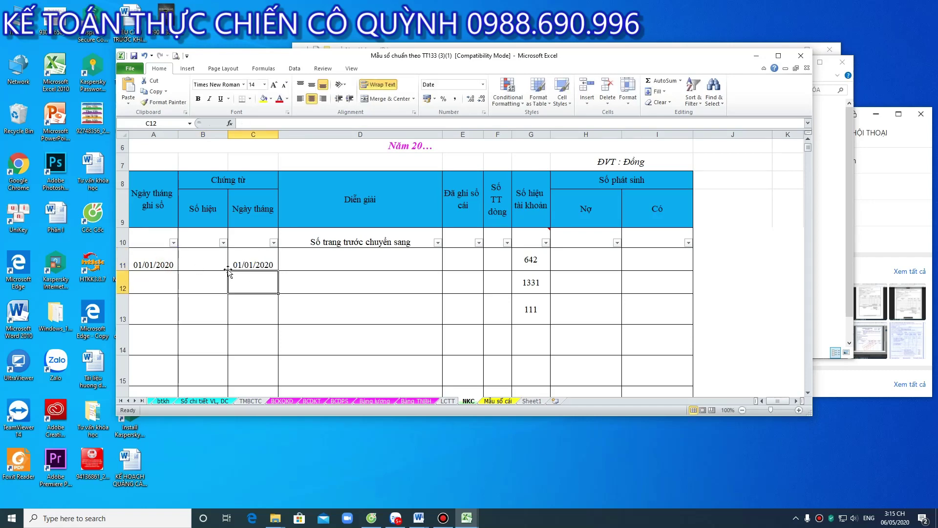
Enter the description "Chi phí VPP" in D11 for the account 642 line of the NKC journal
left_click(537, 267)
left_click_drag(539, 267, 547, 306)
left_click(408, 268)
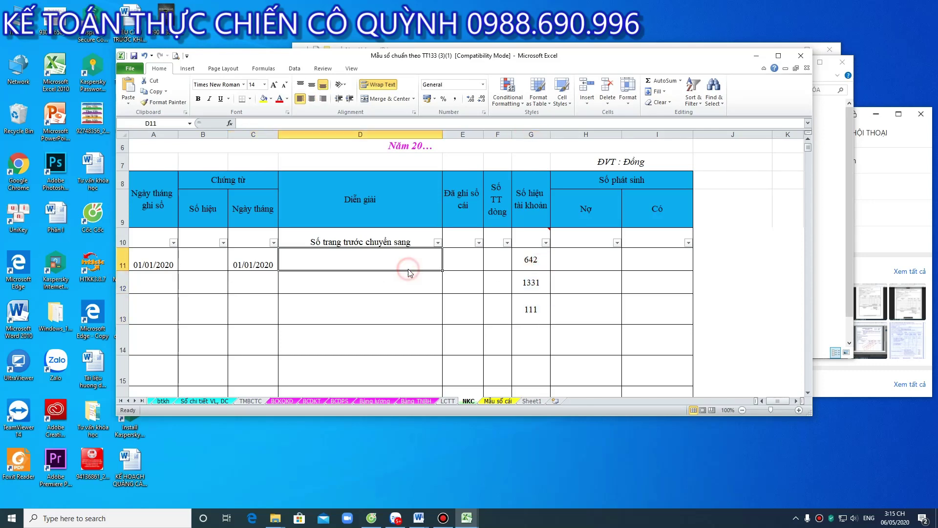
type("Ch")
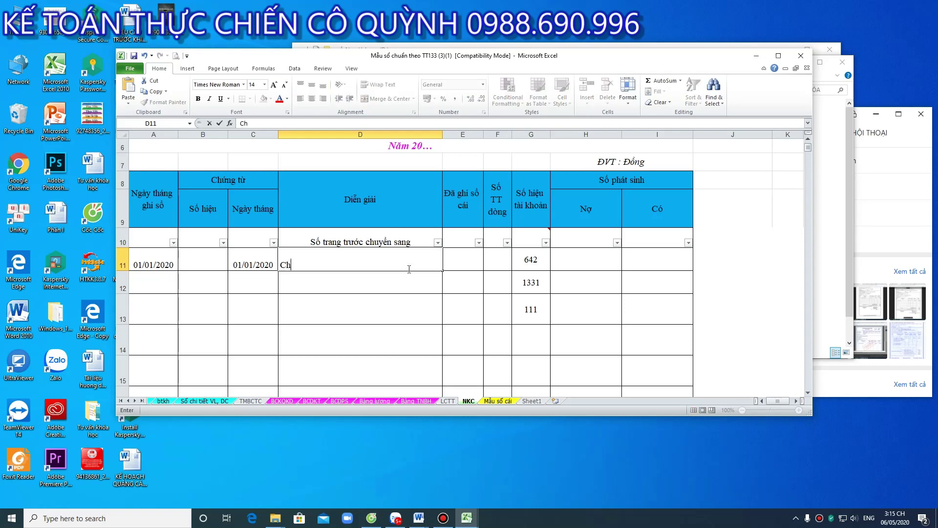
type("i phí VPP")
left_click(534, 262)
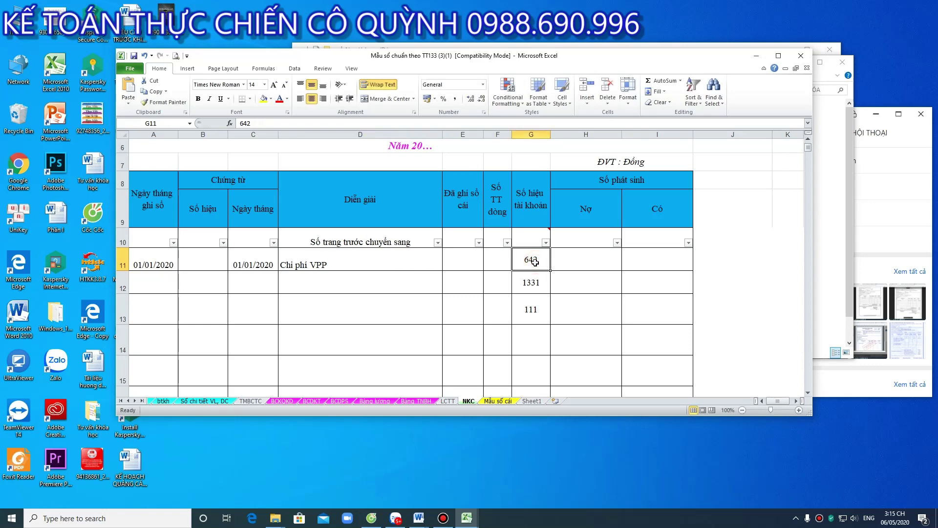
Enter document number 0012345 in B11 and fill A11:C11 down through row 13
left_click(202, 256)
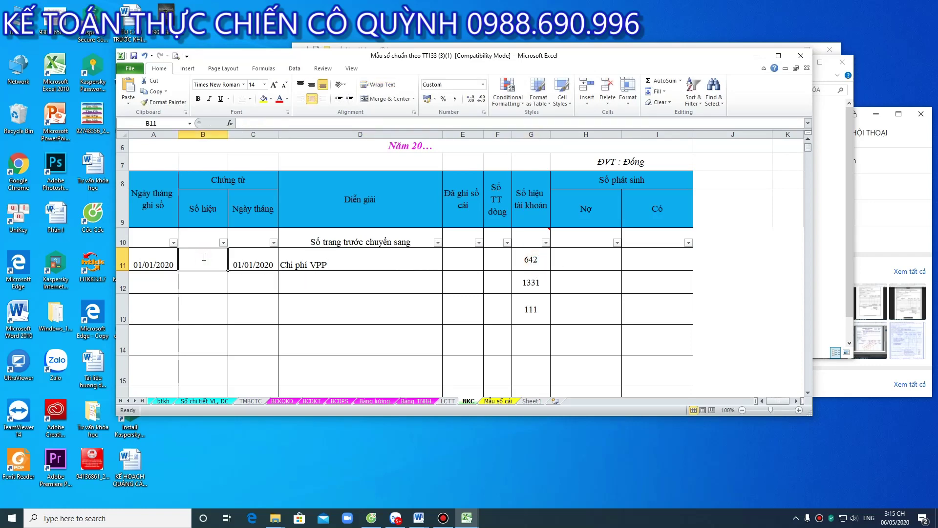
type("12345")
left_click(192, 286)
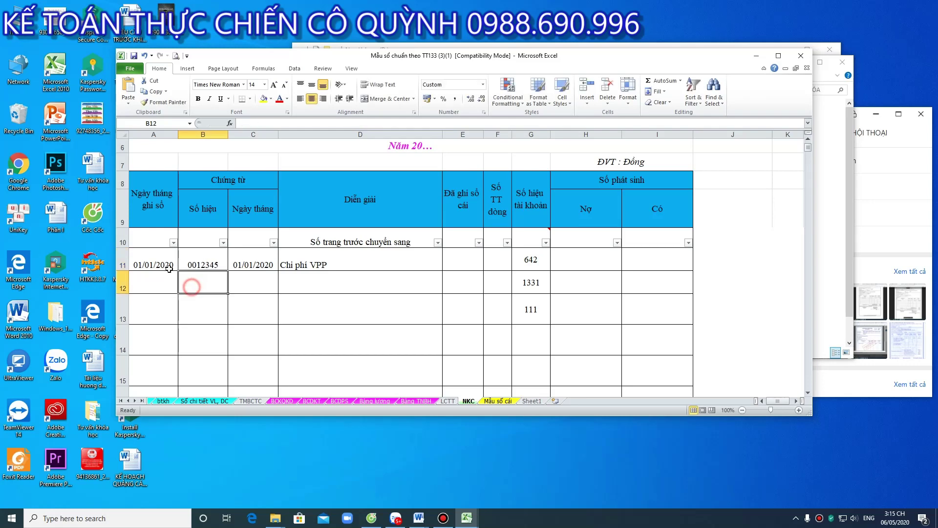
left_click_drag(154, 263, 247, 303)
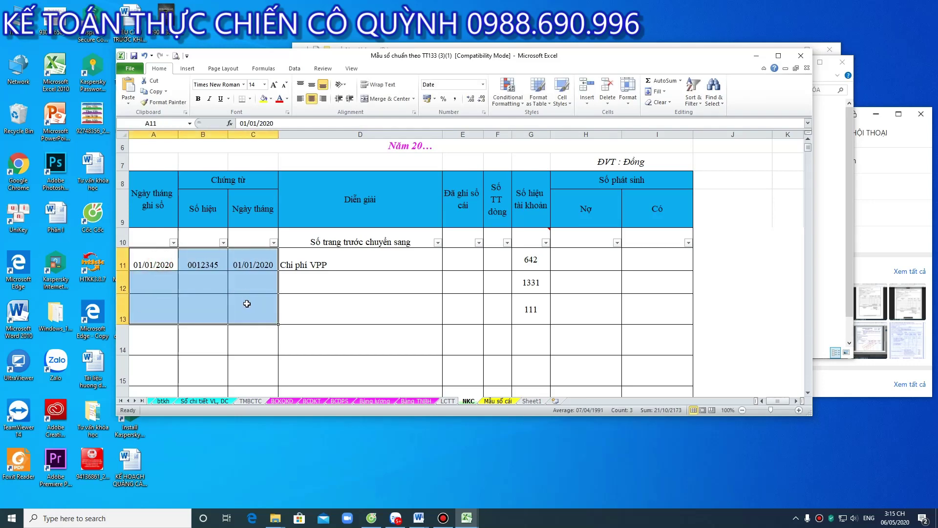
key("ctrl+d")
left_click(321, 289)
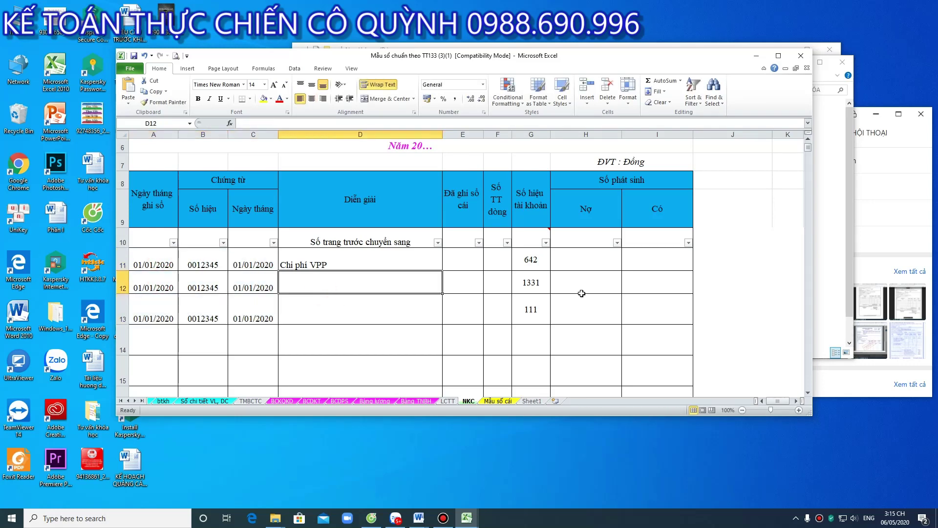
Enter the description "Thuế GTGT đầu vào được khấu trừ" in D12 for the account 1331 line
left_click_drag(542, 267, 536, 300)
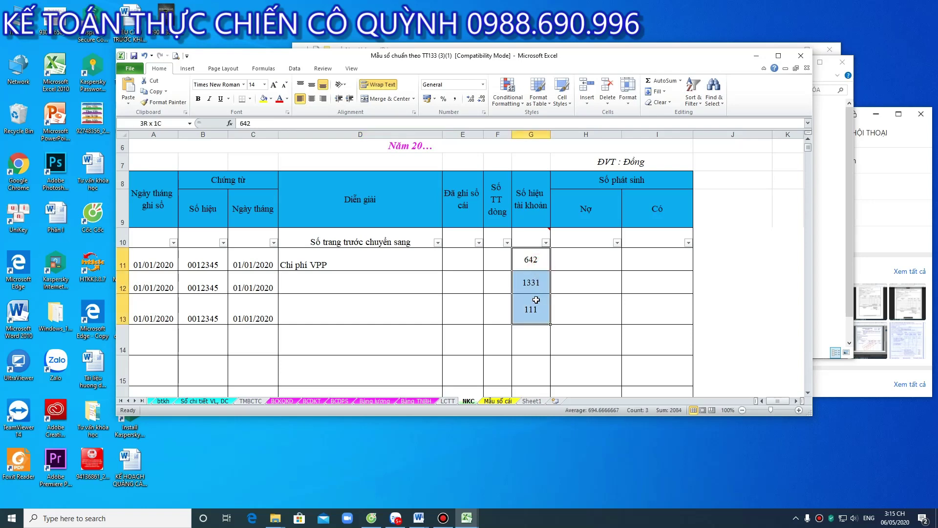
left_click(531, 264)
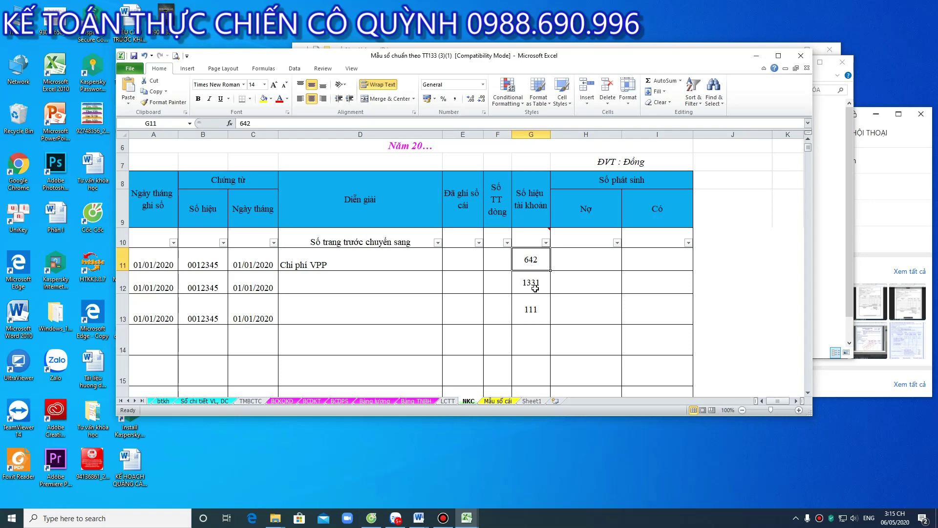
left_click(534, 282)
left_click(384, 279)
type("Th")
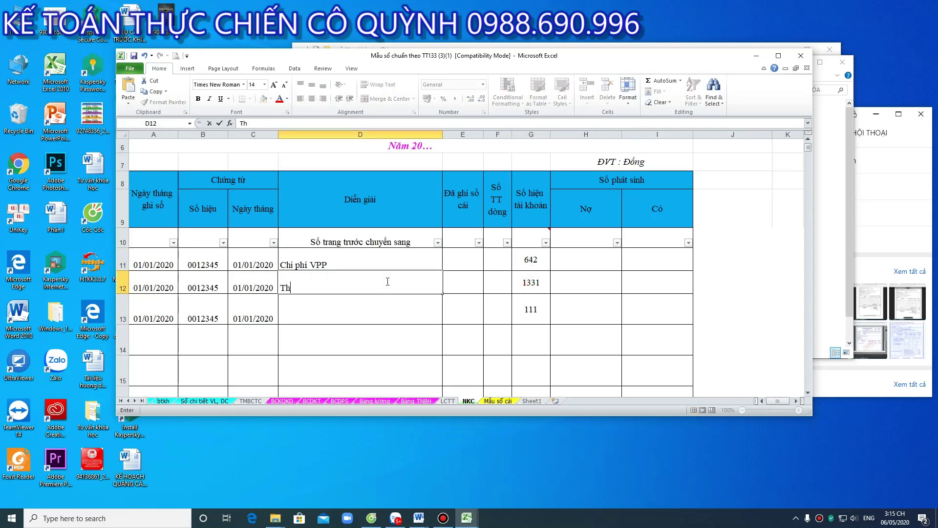
type("uê GTGT đâu")
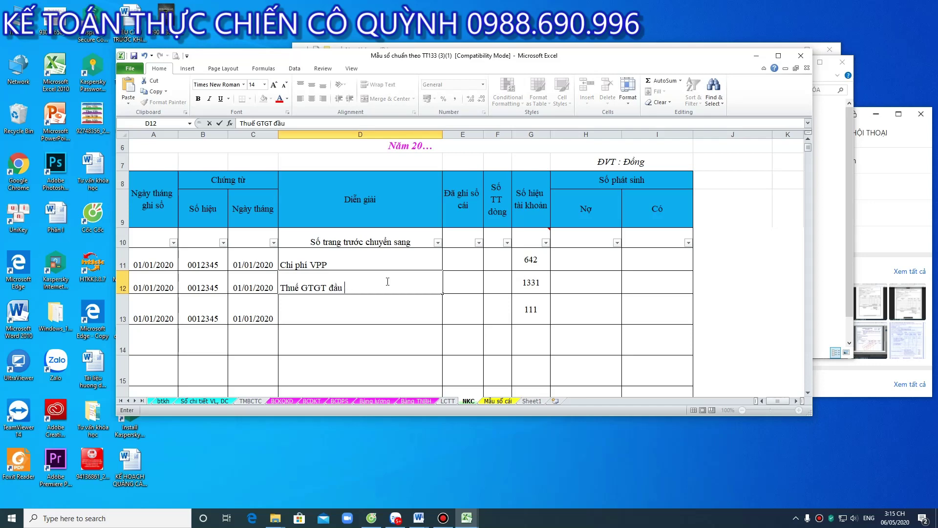
type(" vào được khấu trư")
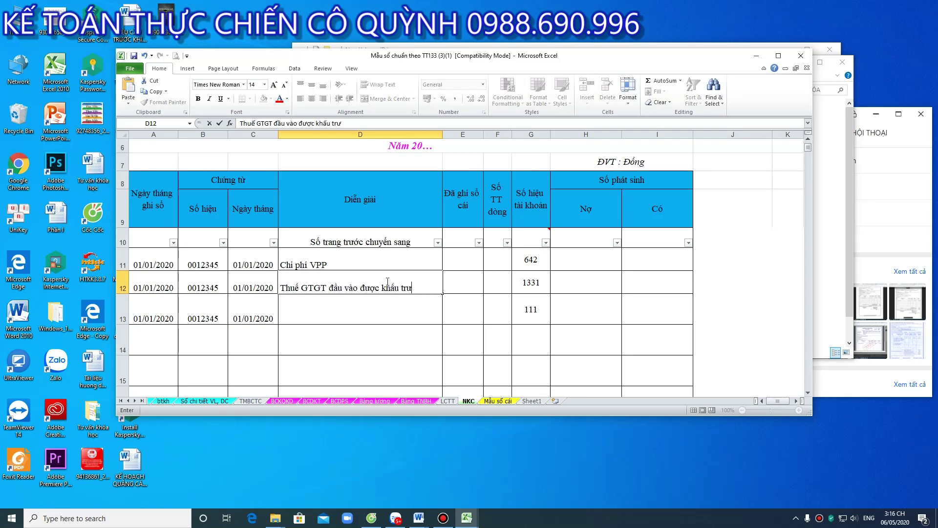
type("f")
Enter the description "Thanh toán tiền mua VPP" in D13 for the account 111 line
left_click(390, 310)
type("T")
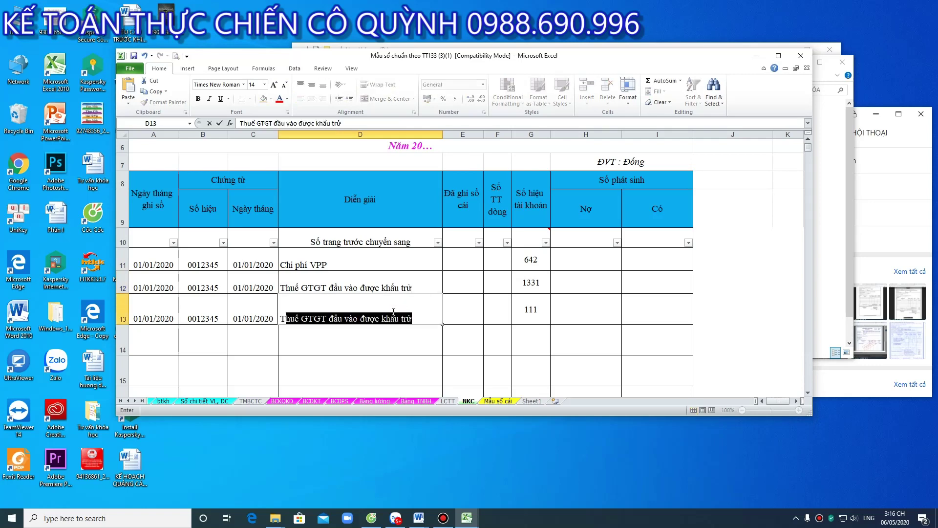
type("hanh toan")
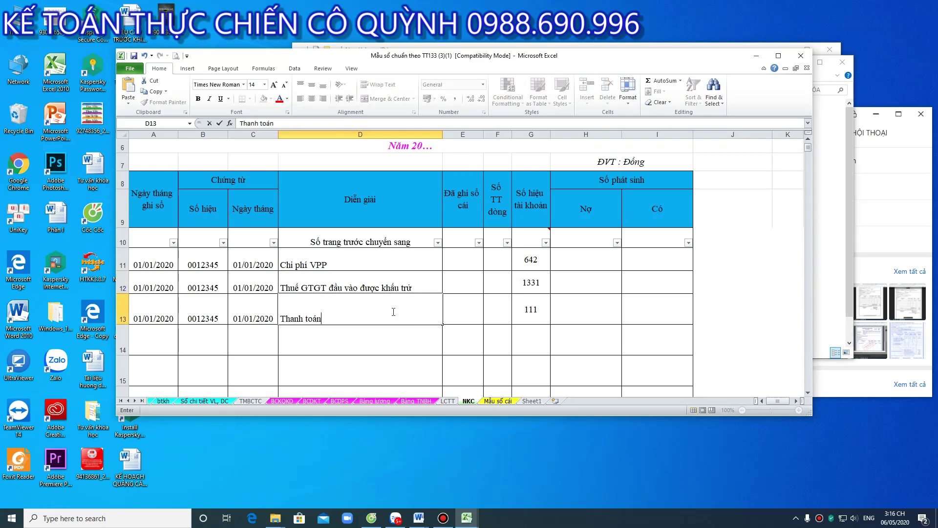
type(" tiên")
type("f mua VP")
type("P")
key("Return")
Review the descriptions in D11:D13, comparing the "Chi phí VPP" line with its account in G11
left_click_drag(389, 275, 399, 304)
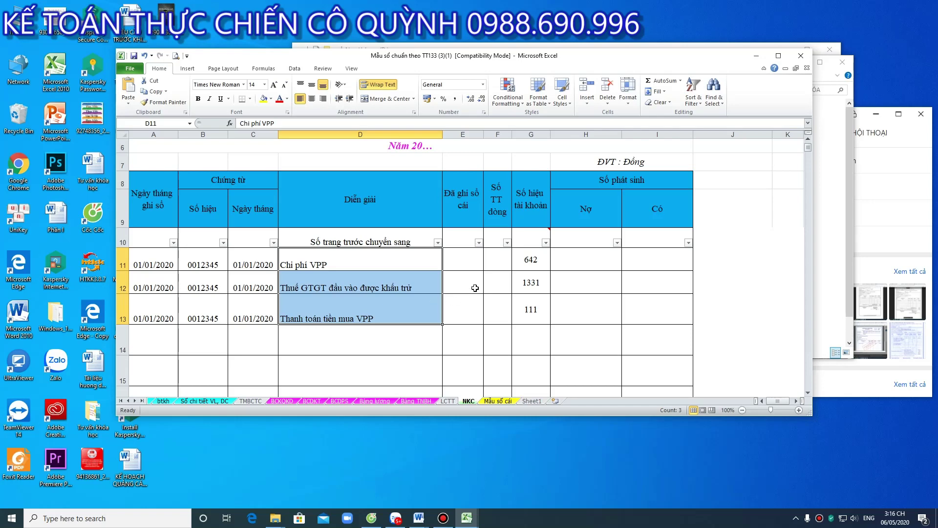
left_click(541, 260)
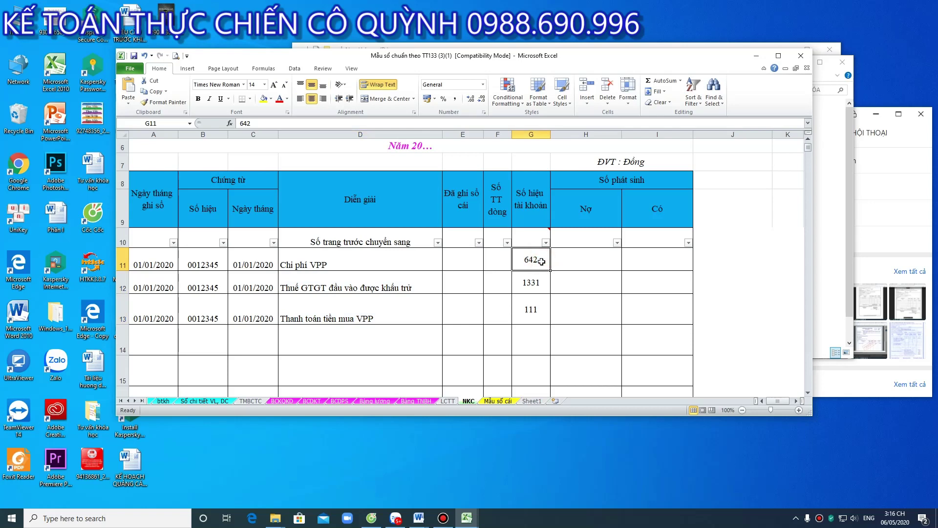
left_click(364, 270)
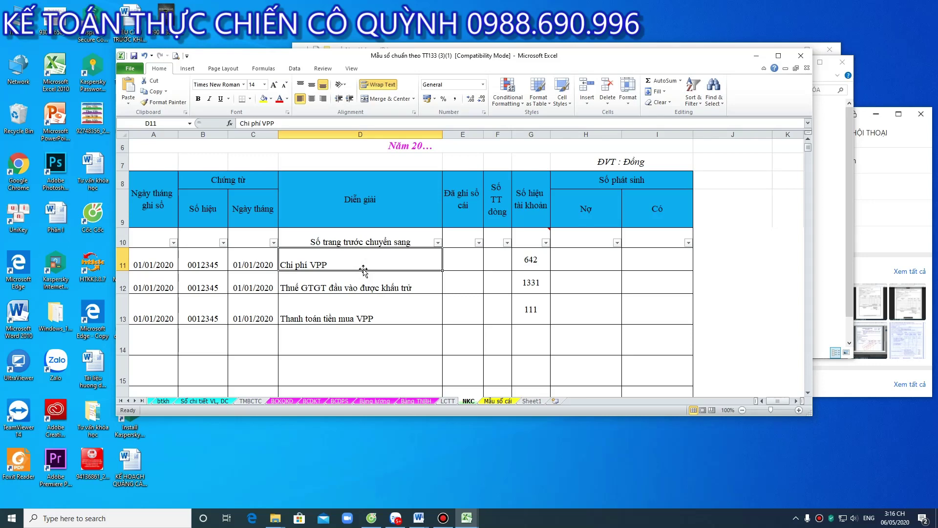
left_click_drag(364, 264, 358, 321)
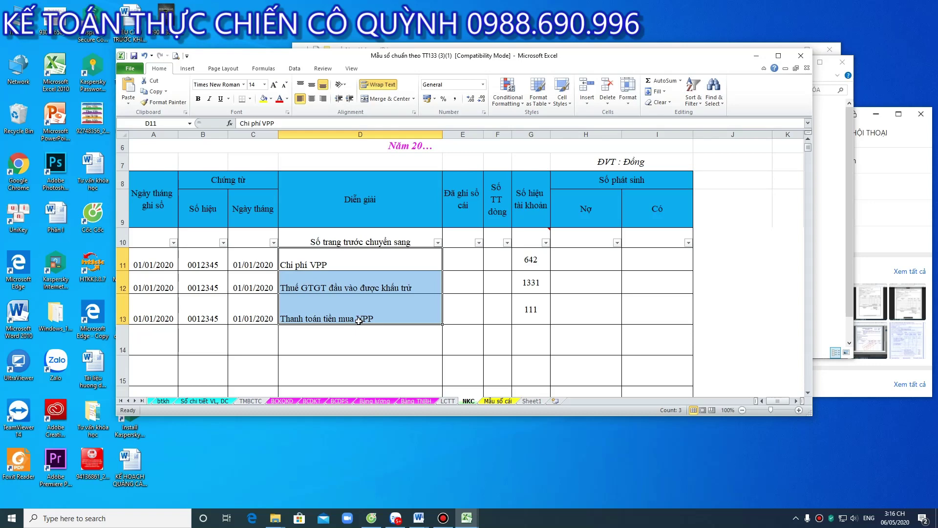
left_click(352, 267)
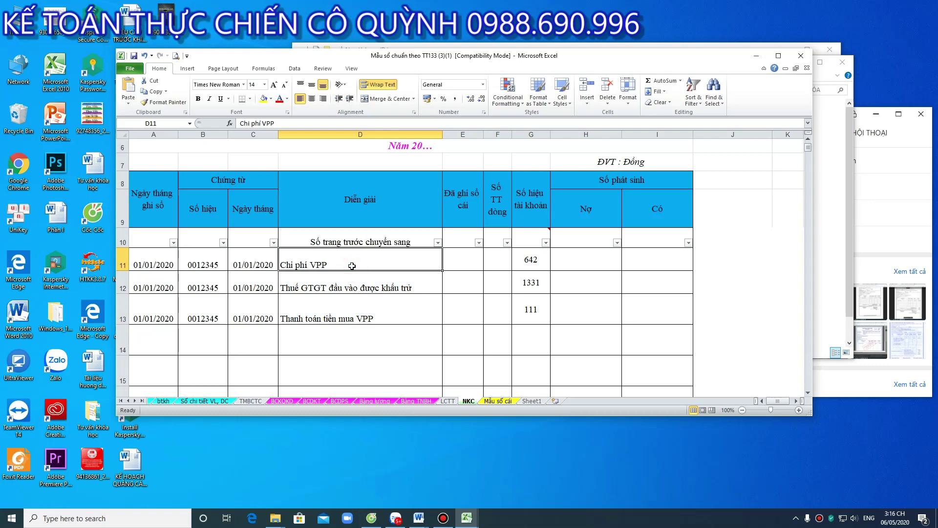
double_click(348, 264)
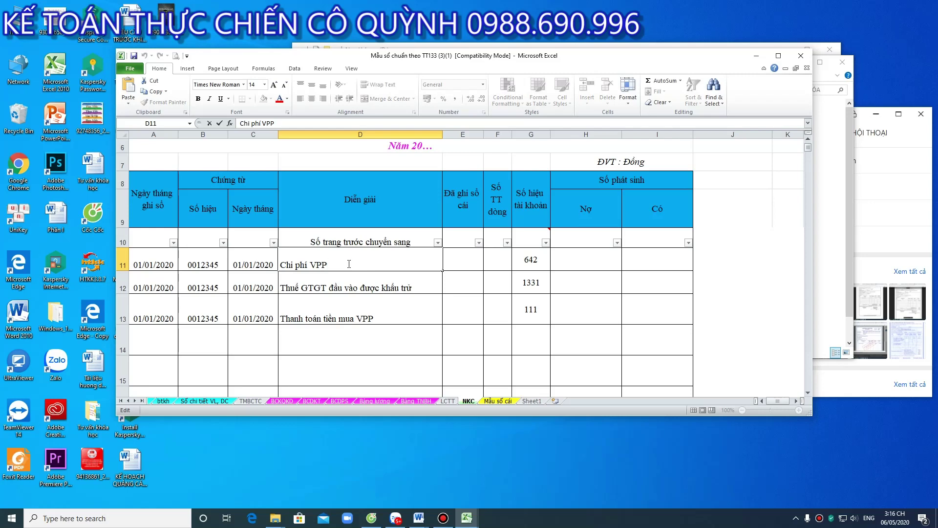
left_click(524, 269)
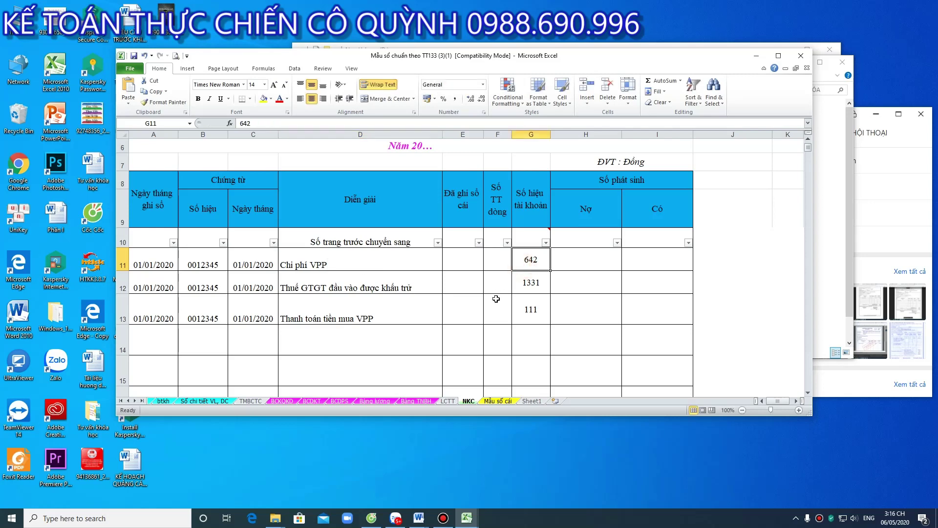
left_click(370, 269)
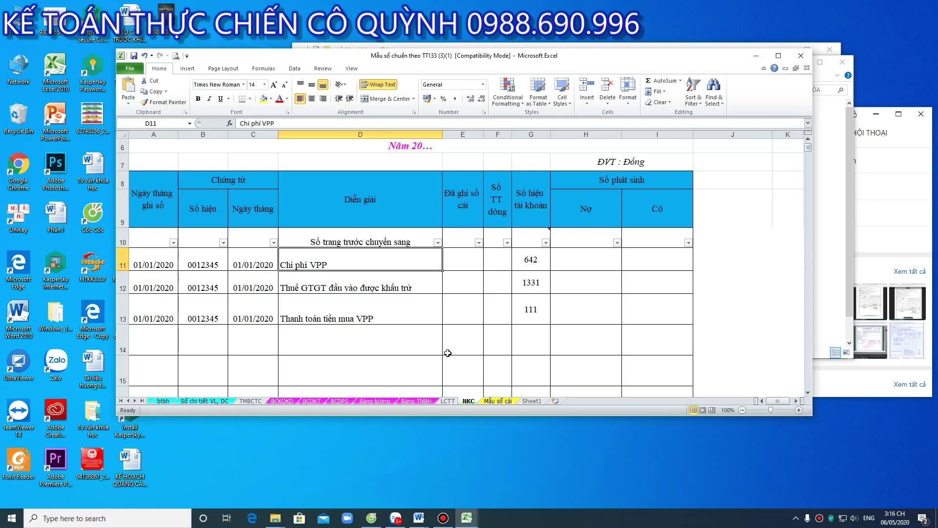
left_click(377, 261)
Point out the Nợ and Có column headers and enter a debit of 2,000,000 for account 642 in H11
left_click(603, 262)
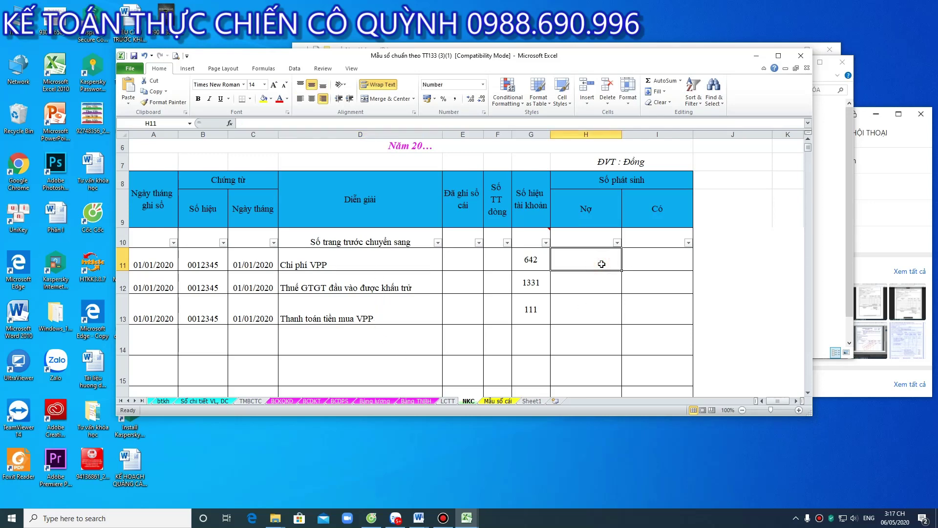
mouse_move(592, 210)
left_mouse_down()
mouse_move(661, 202)
mouse_move(608, 214)
left_mouse_up()
left_click(656, 212)
left_click(601, 226)
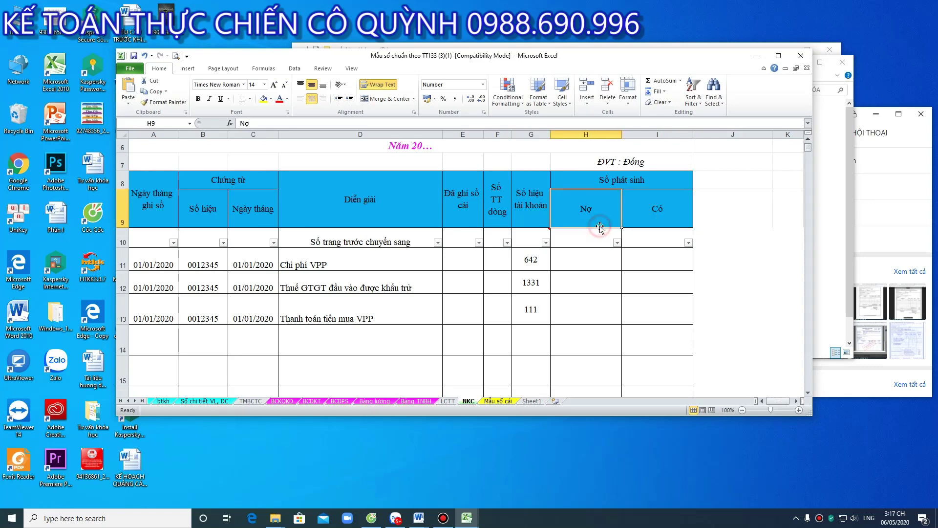
left_click(579, 268)
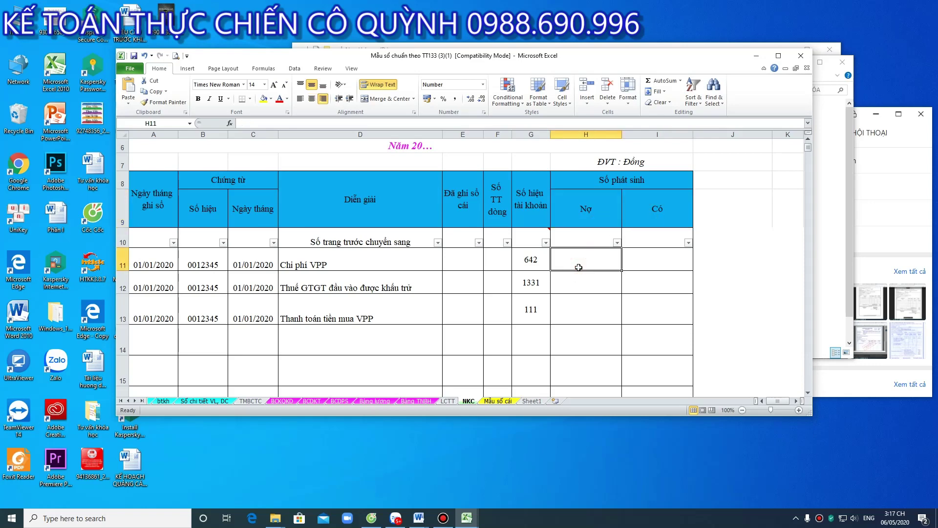
type("2")
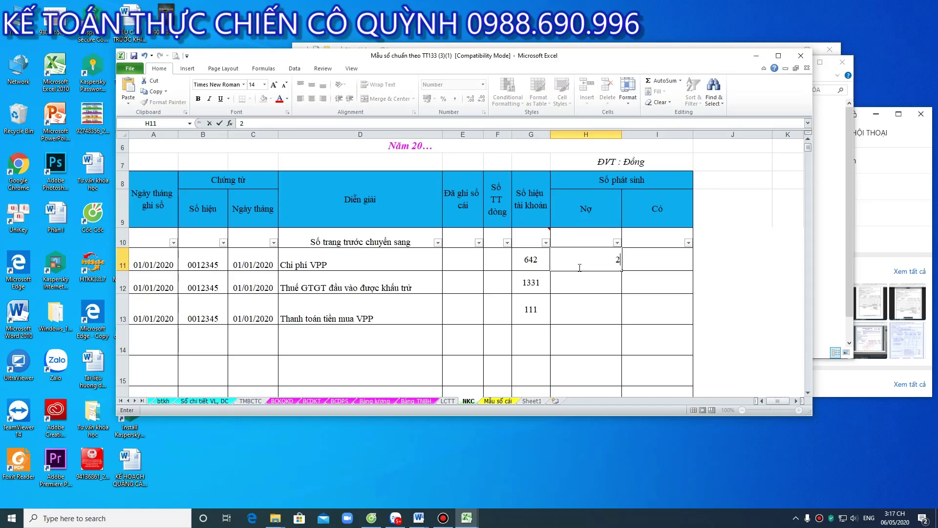
type("000000")
key("Return")
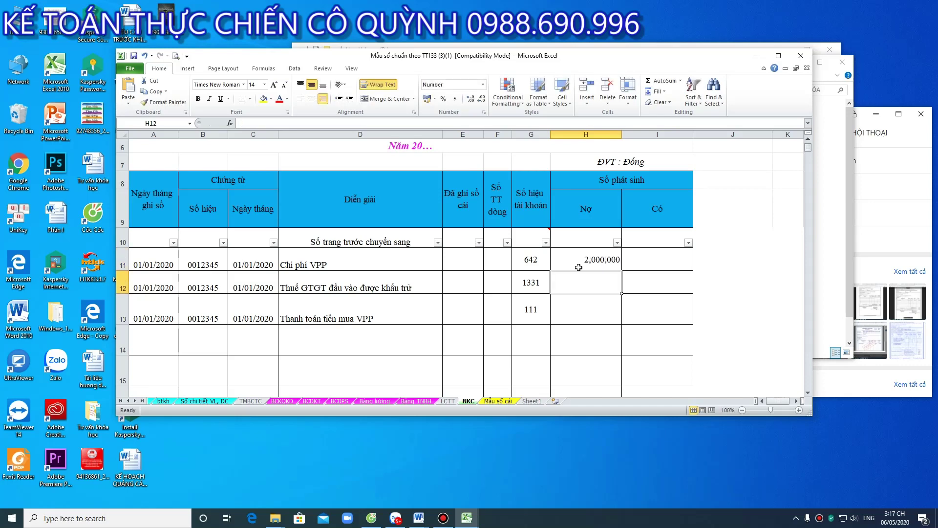
Enter a debit amount of 200,000 for account 1331 in H12
left_click(546, 283)
left_click(586, 287)
type("200,")
type("00000")
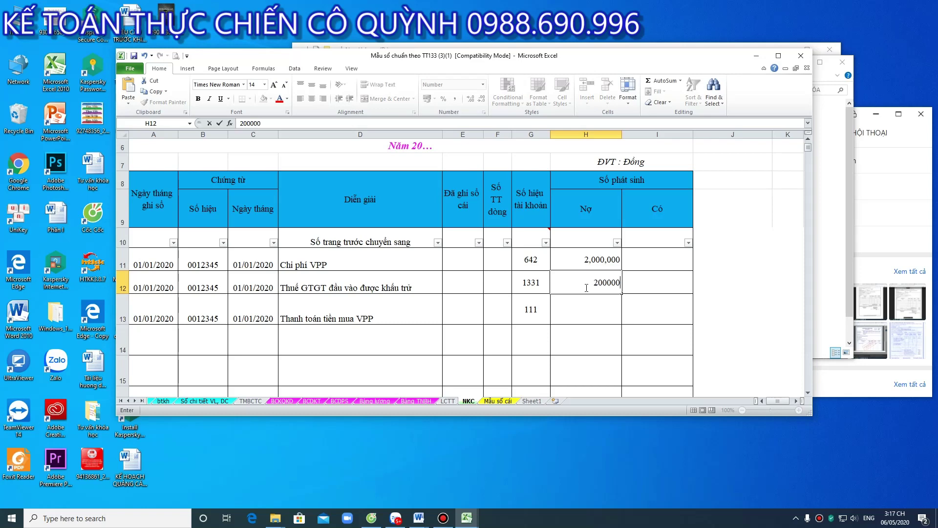
key("Return")
Enter a credit amount of 2,200,000 for account 111 in I13
left_click(546, 309)
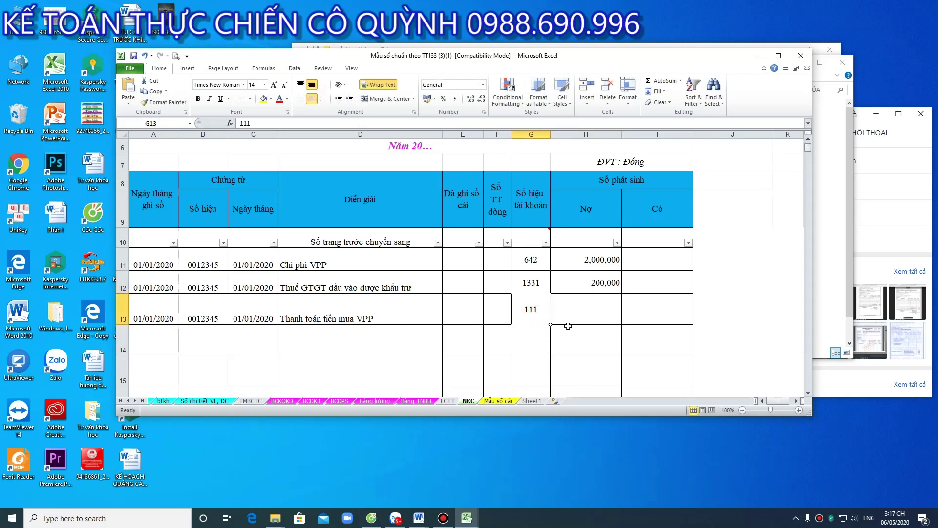
left_click(641, 311)
type("2200000")
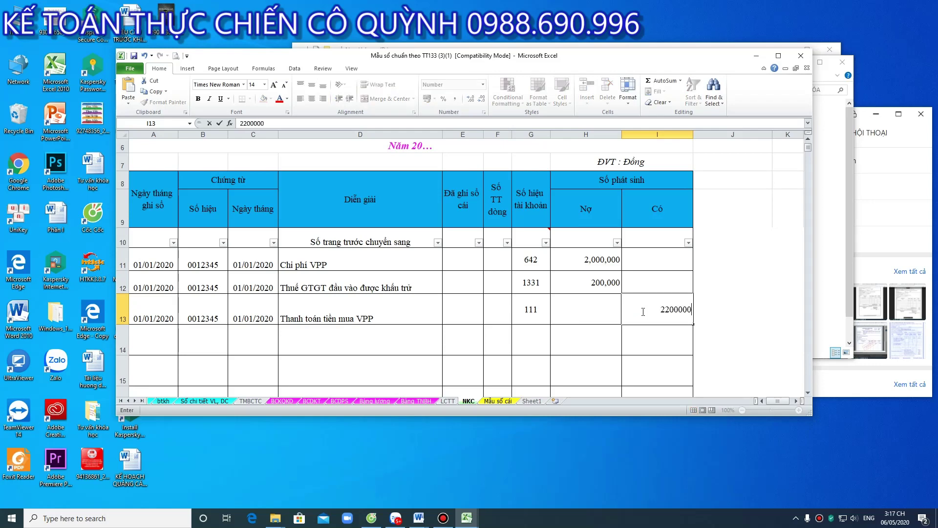
key("Return")
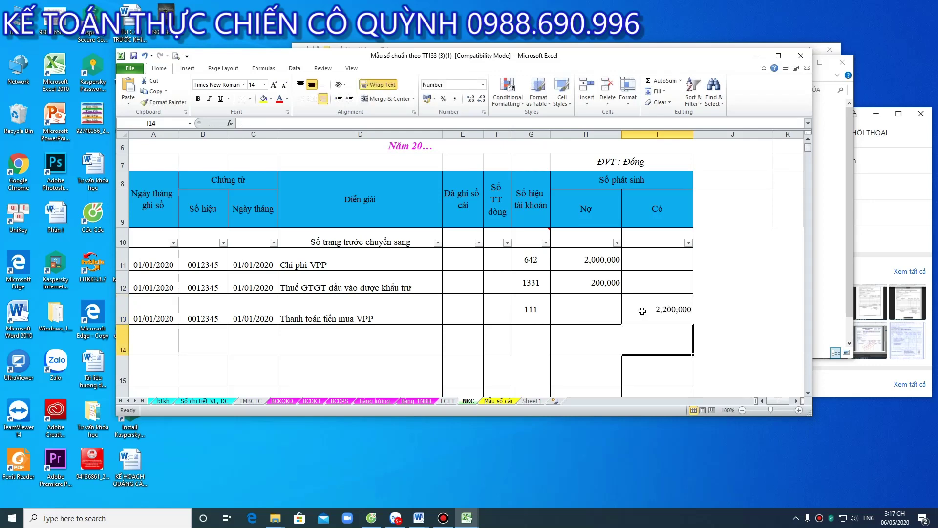
left_click(581, 349)
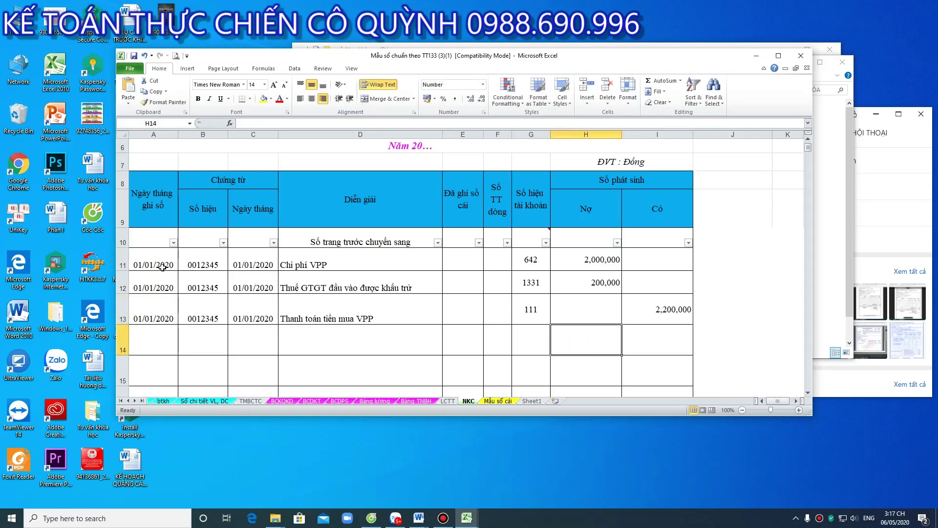
Highlight the completed entry in A11:I13, and the whole journal from the NHẬT KÝ CHUNG title down through the entry rows
left_click_drag(163, 266, 648, 305)
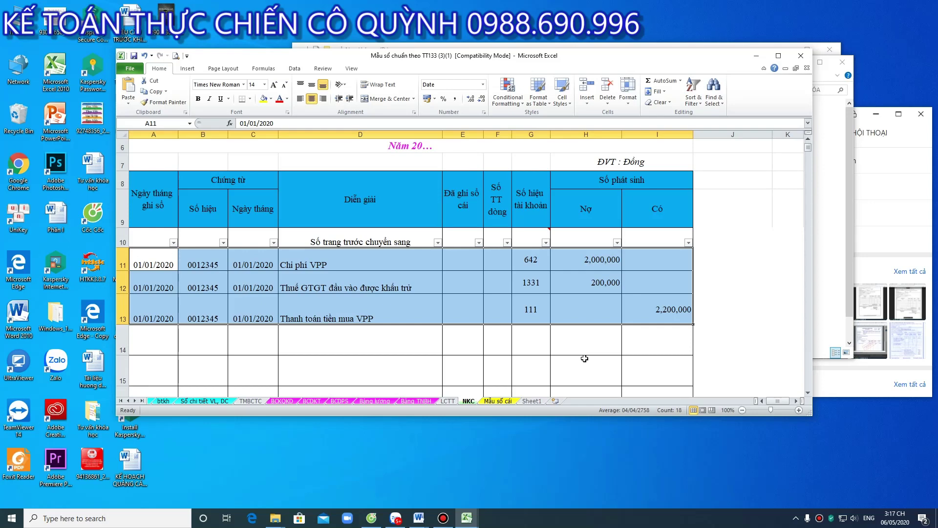
scroll(585, 358, "up", 2)
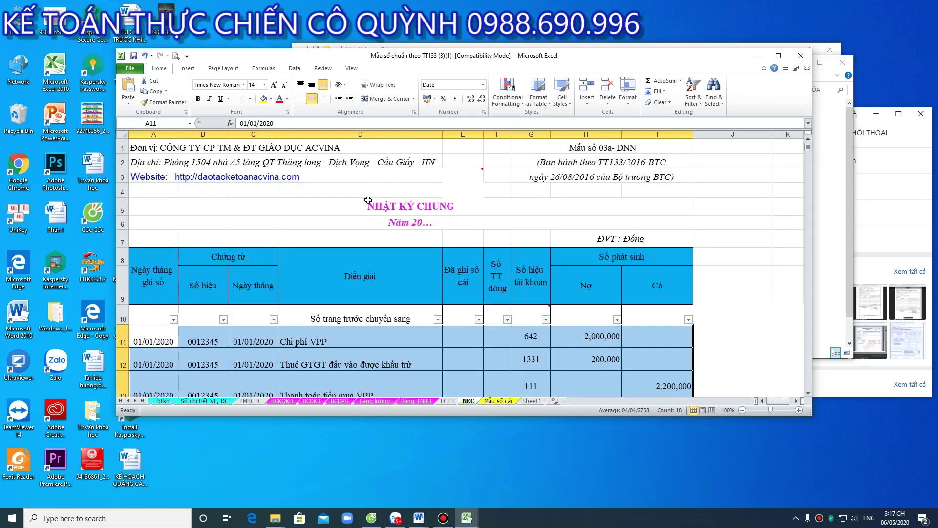
left_click_drag(368, 198, 452, 390)
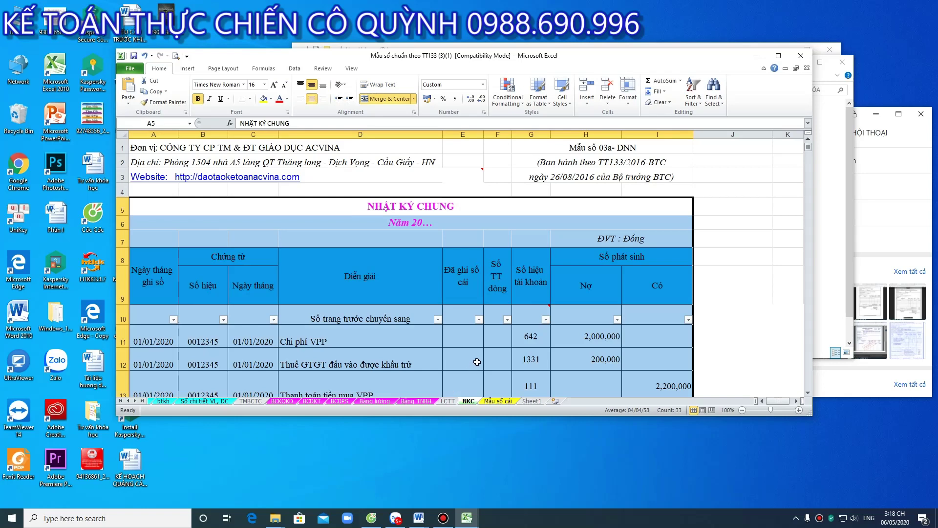
Widen the Số TT dòng and Đã ghi sổ cái columns so each heading fits on one line
scroll(482, 355, "down", 1)
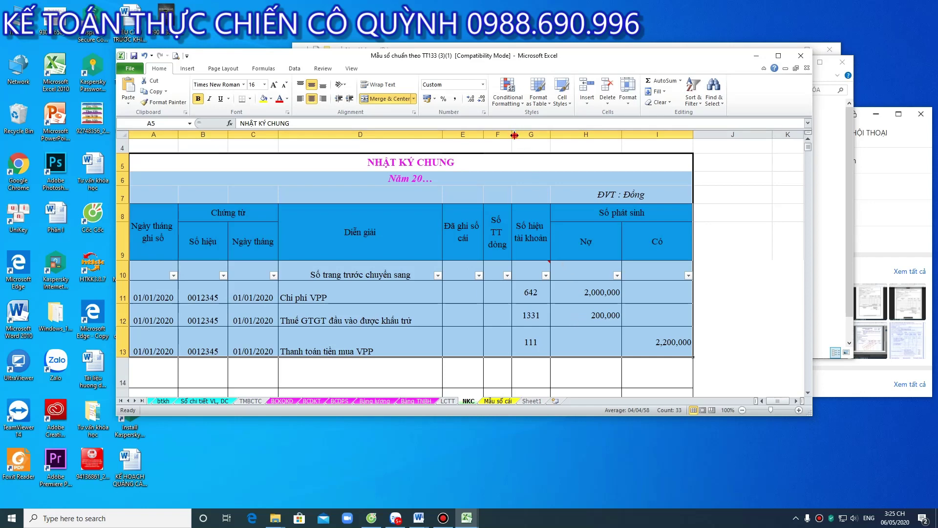
left_click_drag(514, 136, 532, 135)
left_click(517, 314)
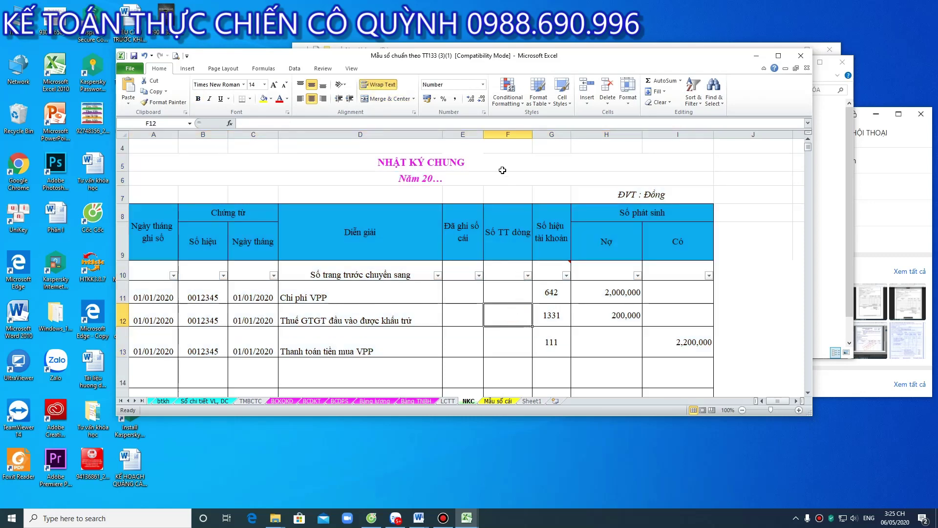
left_click_drag(484, 131, 498, 134)
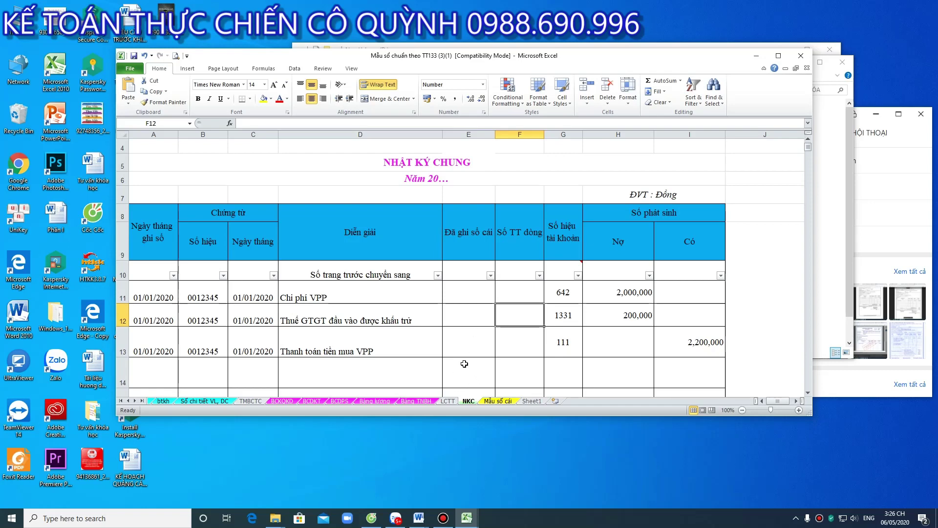
Highlight the completed three-line journal entry in A11:I13
left_click(170, 293)
left_click_drag(622, 318, 667, 330)
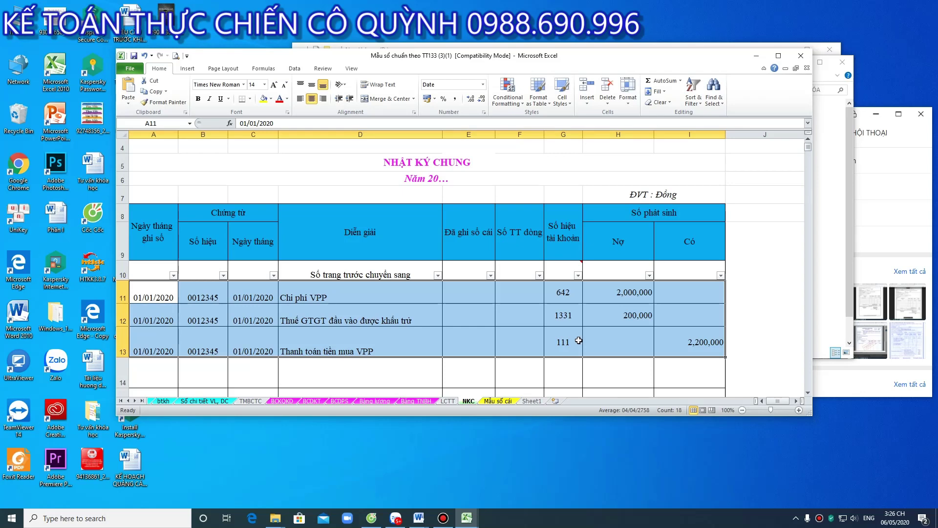
left_click(443, 518)
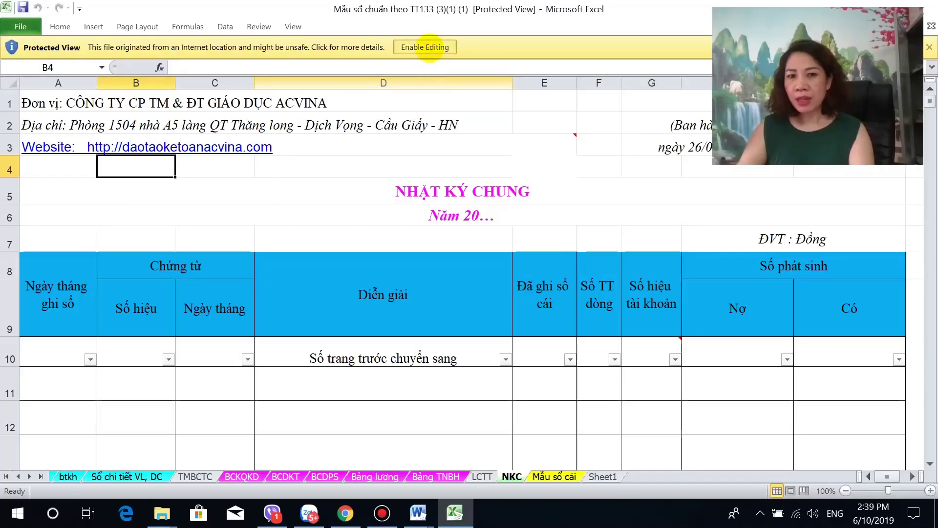
Enable editing of the protected TT133 template copy and highlight its NKC journal from the NHẬT KÝ CHUNG title through row 12
left_click(429, 47)
scroll(456, 138, "down", 1)
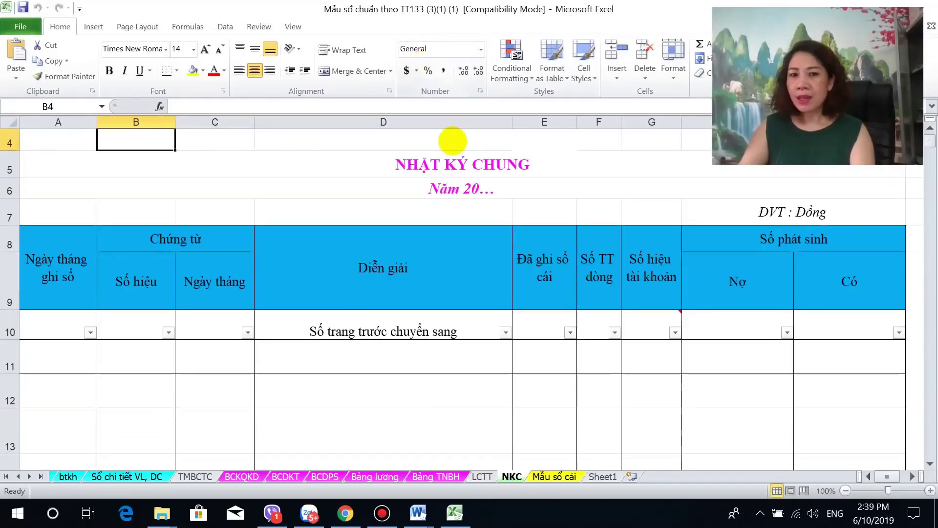
left_click_drag(412, 163, 414, 389)
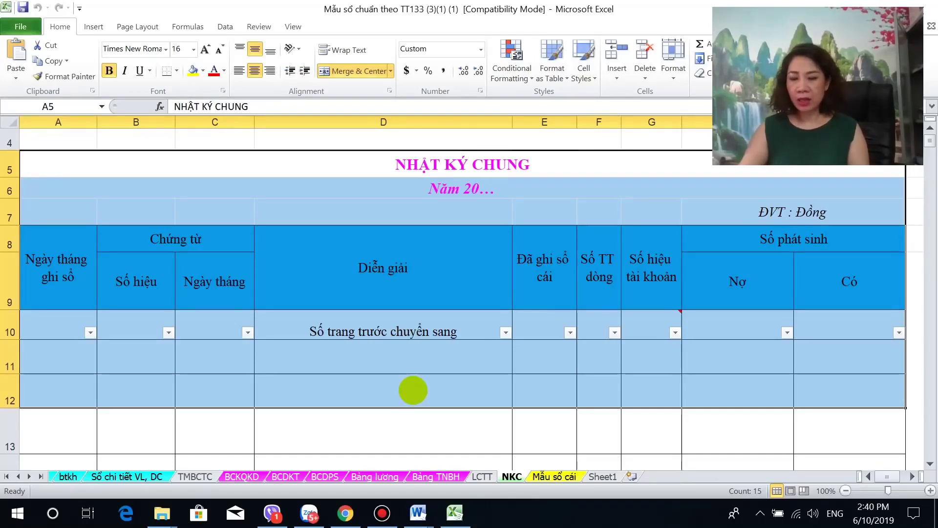
Enter the posting date 01/01/2019 in A11 and the document reference HĐTN in B11
left_click(79, 355)
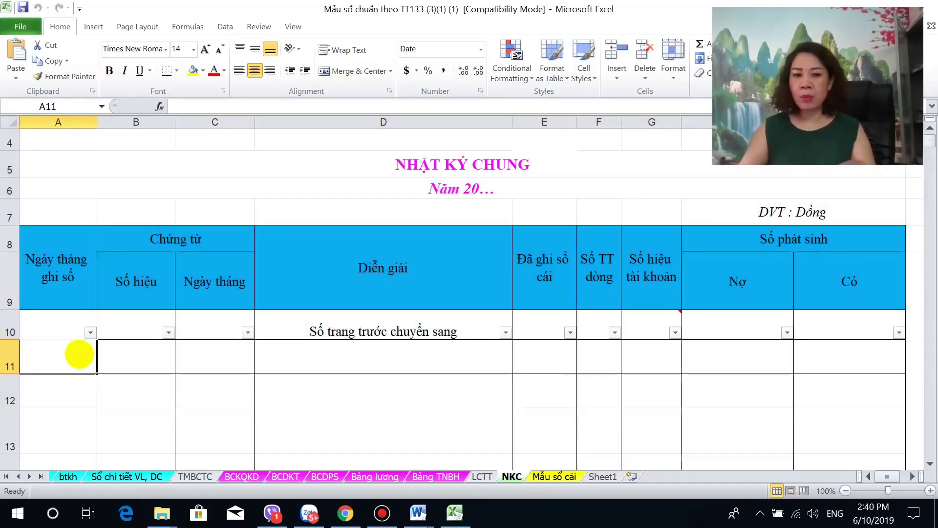
type("01/")
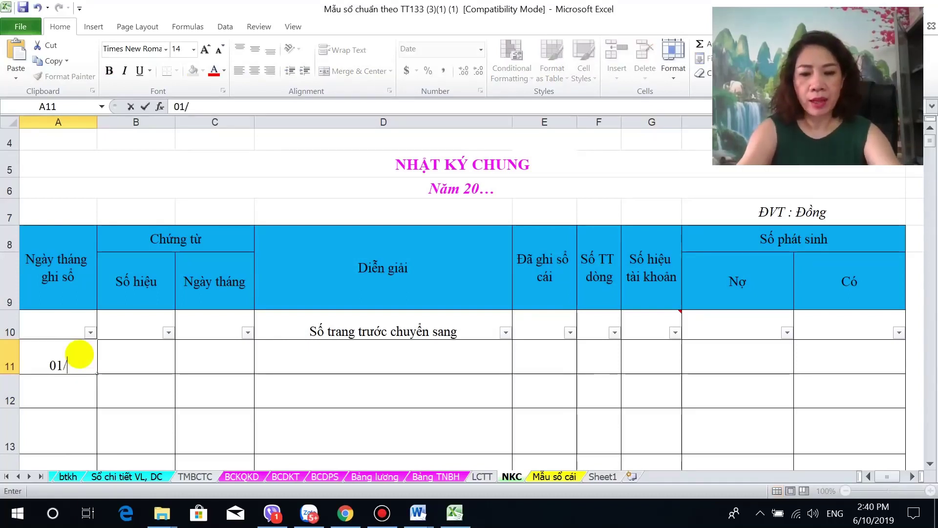
type("01/2019")
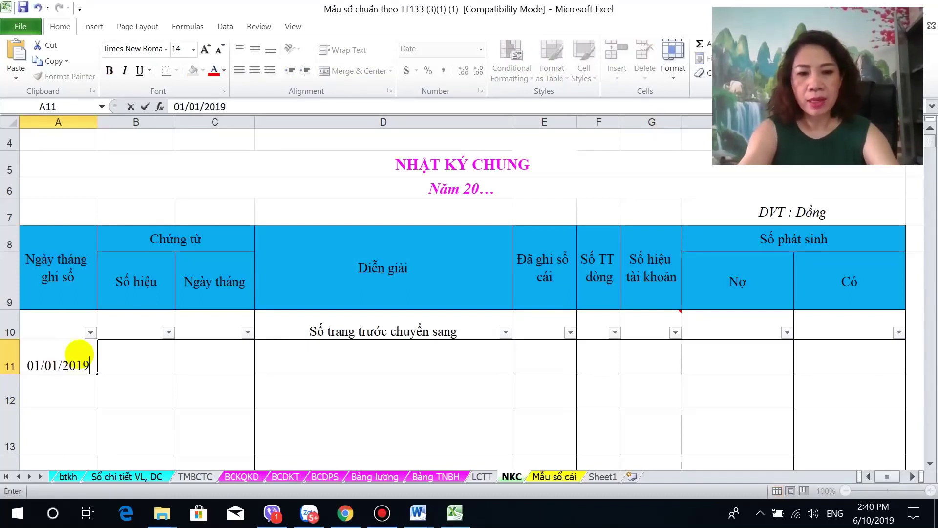
left_click(130, 362)
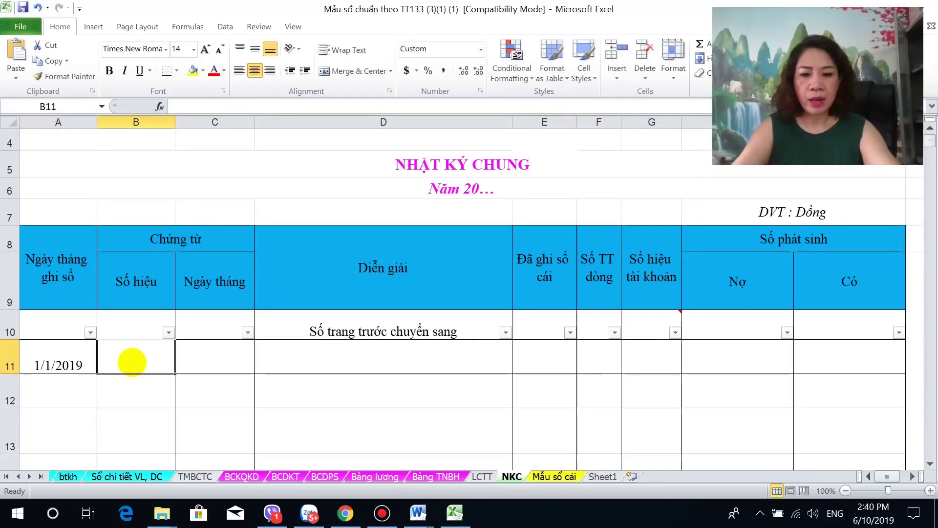
type("HĐ")
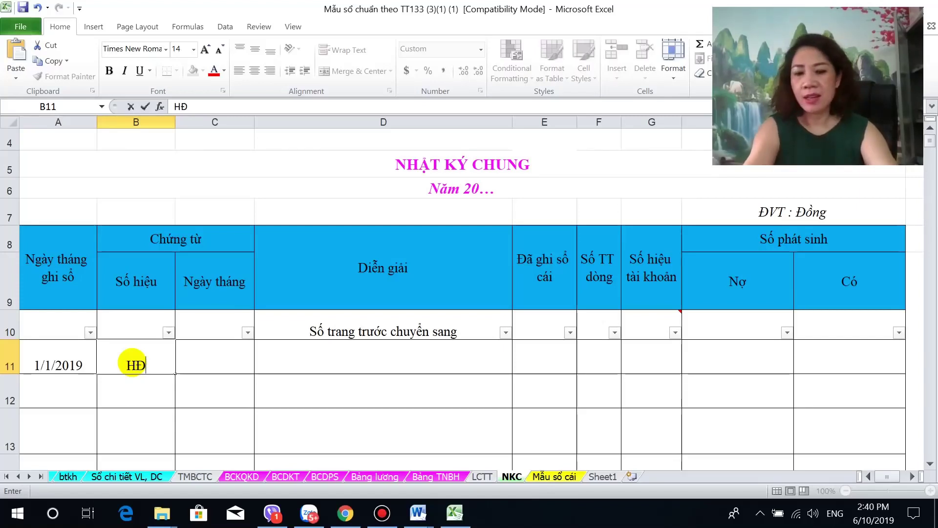
type("TN")
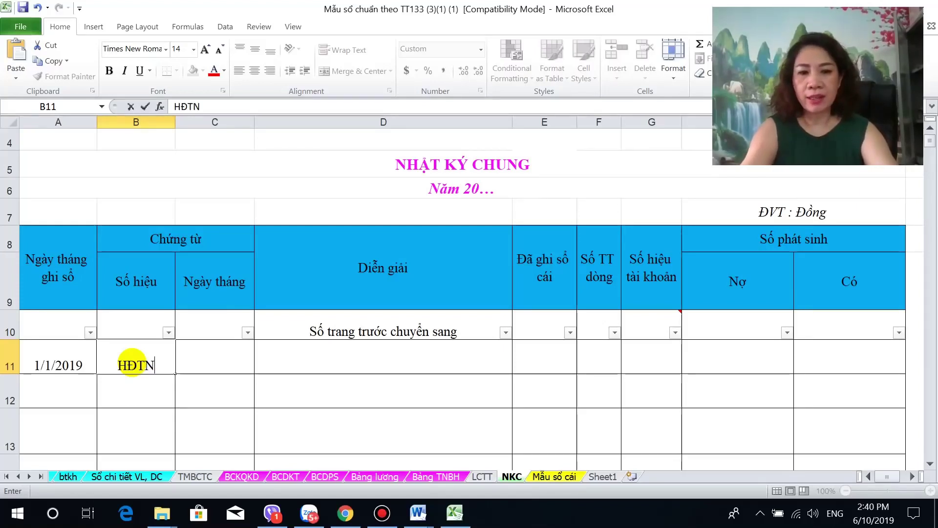
Compare the posting date and document date columns, and link the document date in C11 to A11 with a formula
left_click(235, 353)
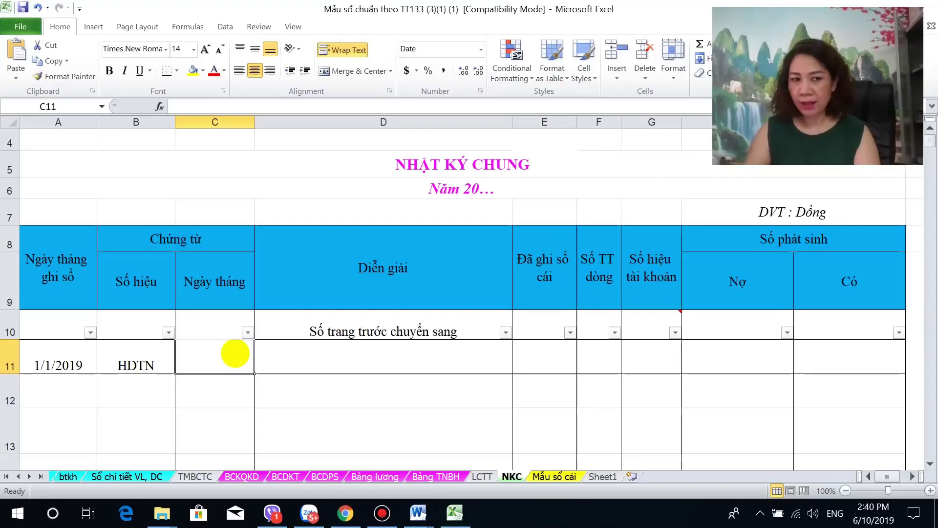
left_click(36, 281)
left_click(198, 289)
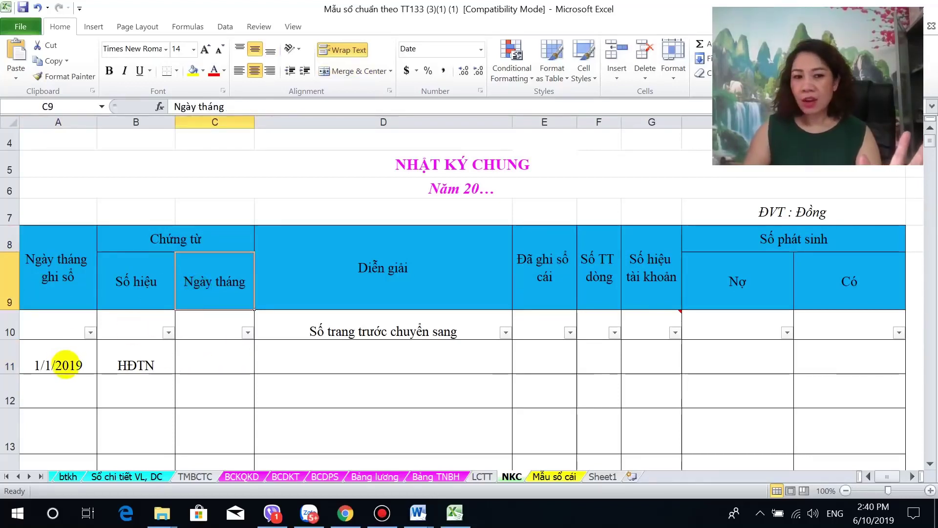
left_click(66, 365)
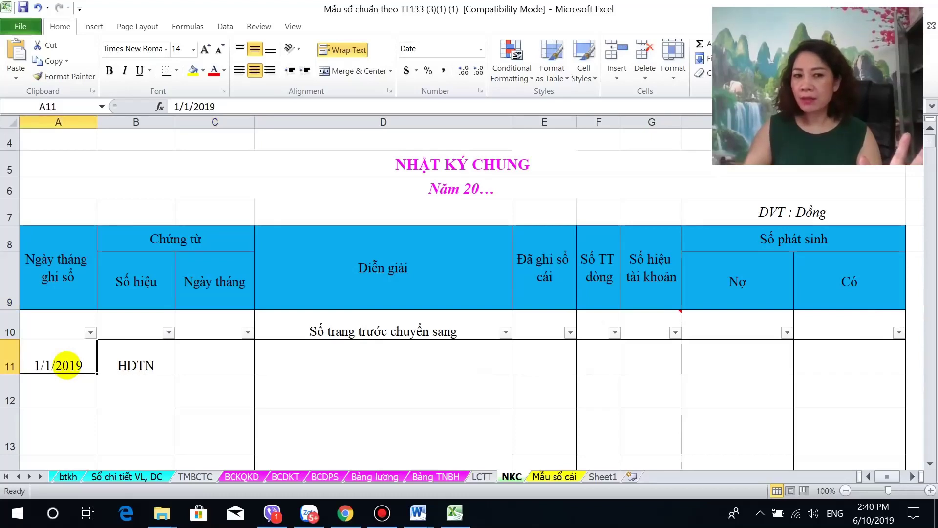
left_click(203, 369)
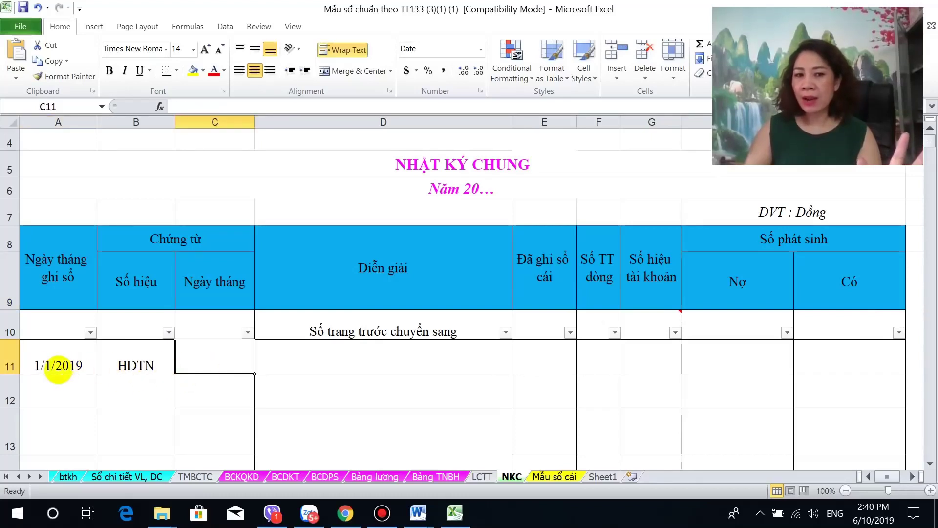
left_click(48, 368)
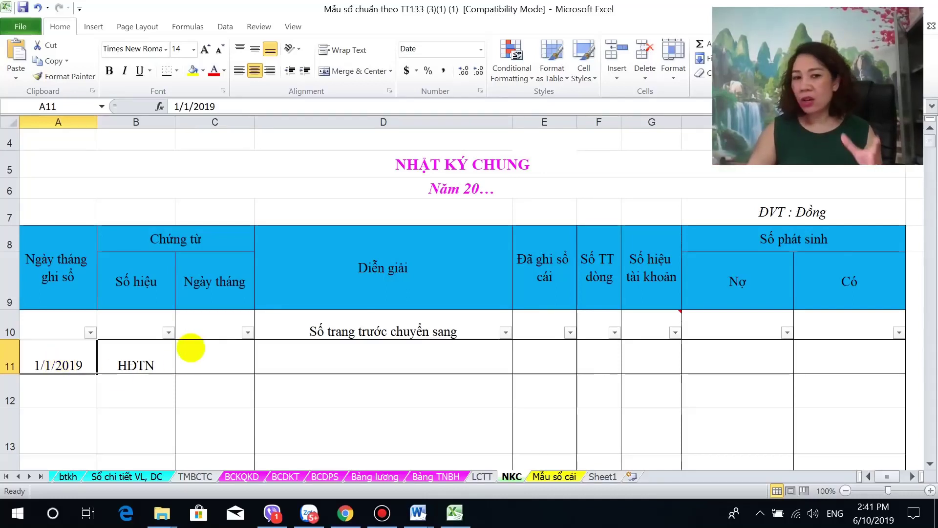
left_click(205, 350)
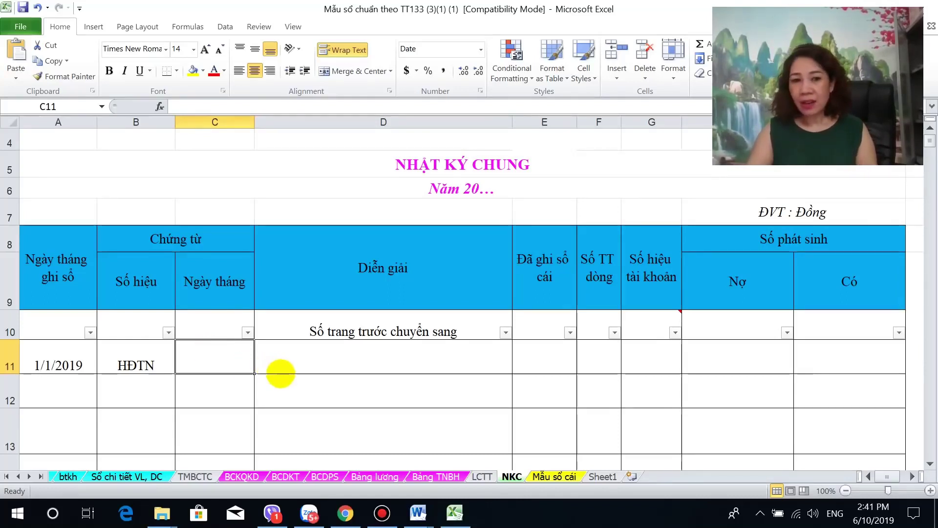
type("=")
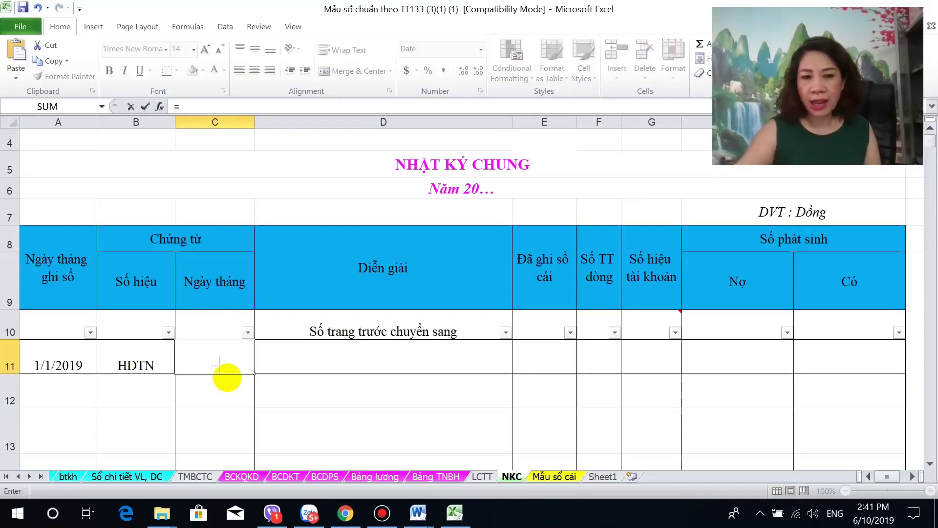
left_click(68, 378)
key("Return")
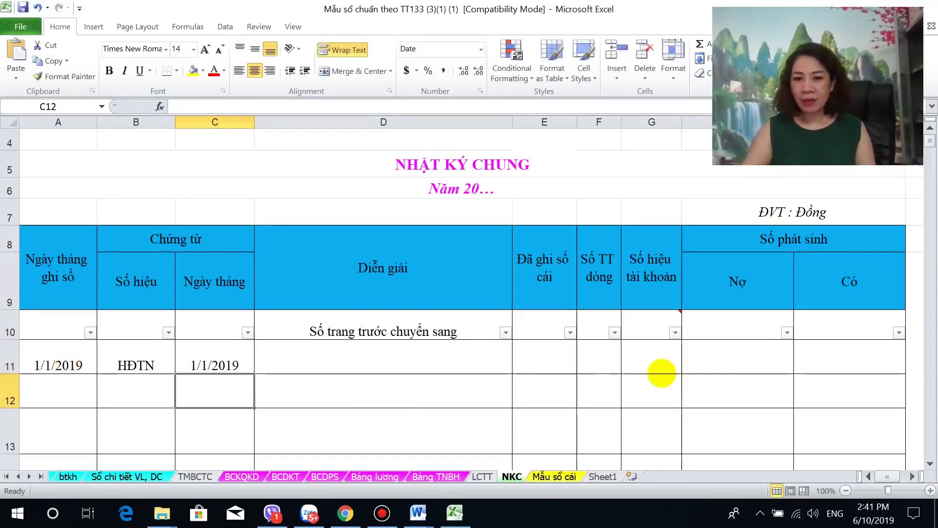
Enter account codes 6422 in G11 and 1111 in G12
left_click(659, 364)
type("6422")
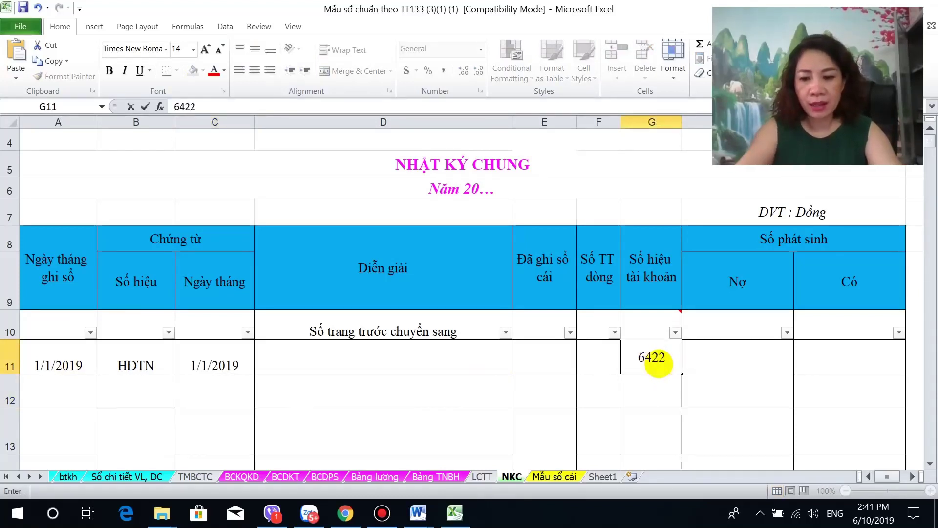
key("Return")
type("1111")
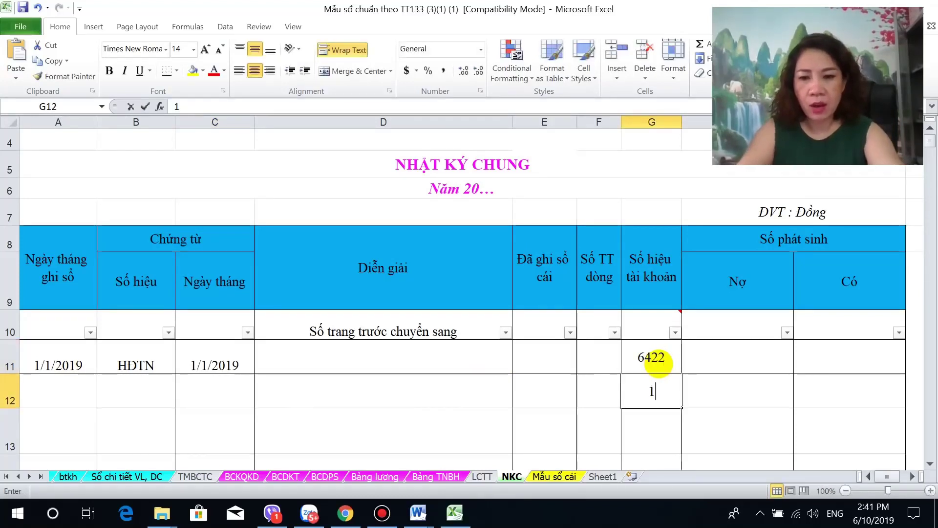
Enter the description "Chi phí thuê VP" in D11
left_click(469, 364)
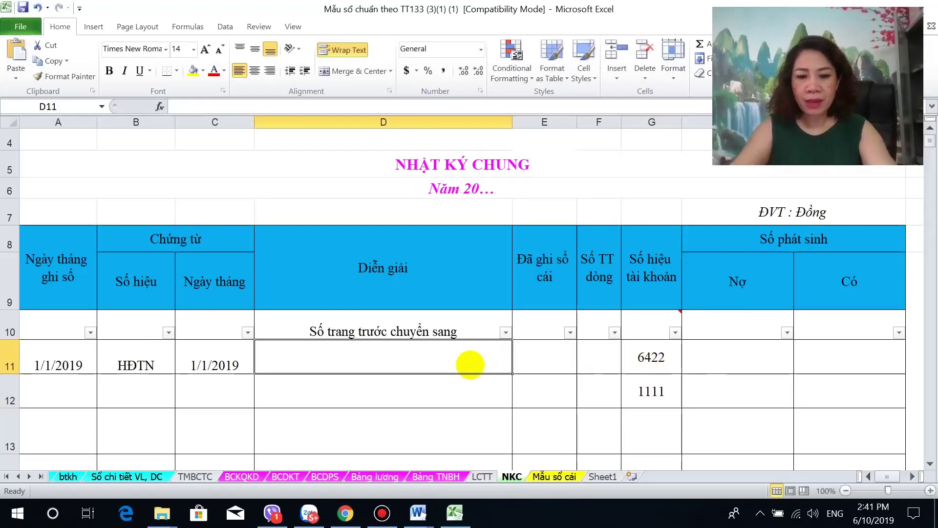
type("Chi p")
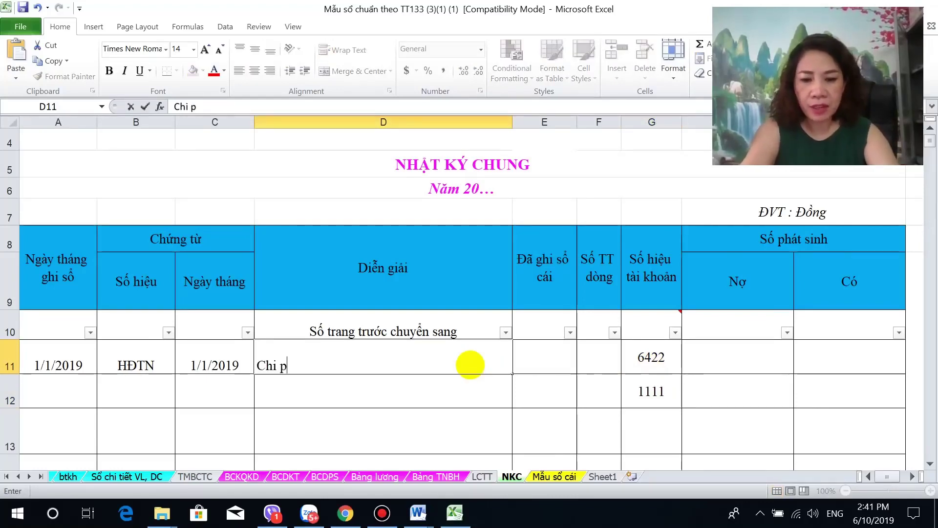
type("hí thuê")
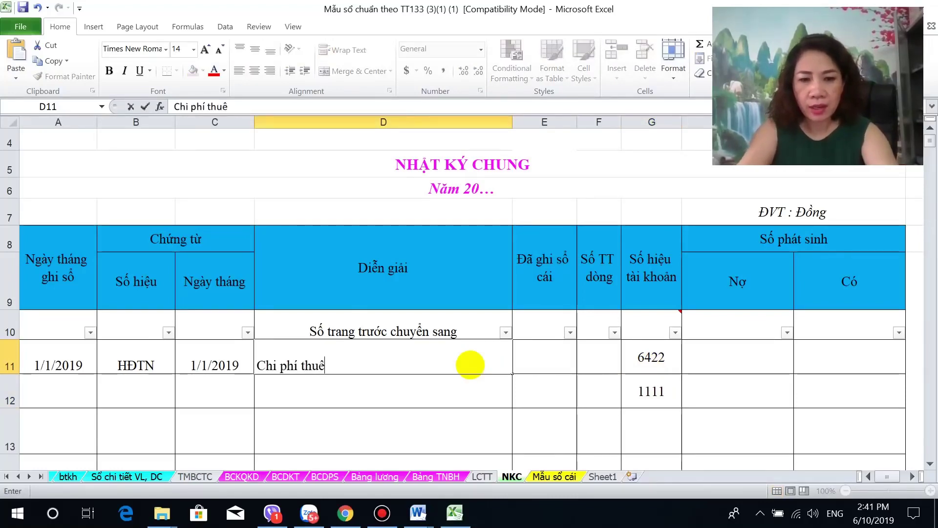
type(" VP")
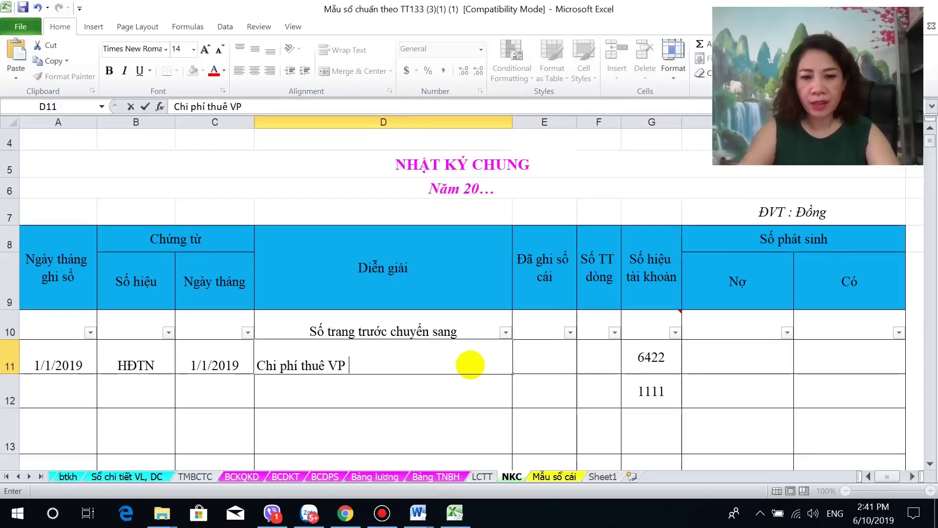
Enter a debit of 3,000,000 for account 6422 in H11 and set the account 1111 credit in I12 to =H11
left_click(714, 372)
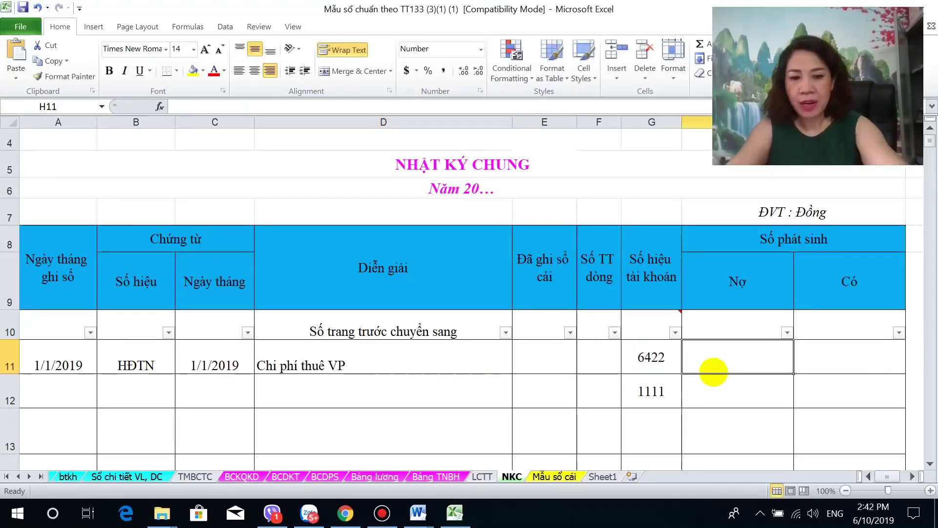
type("3,000,00")
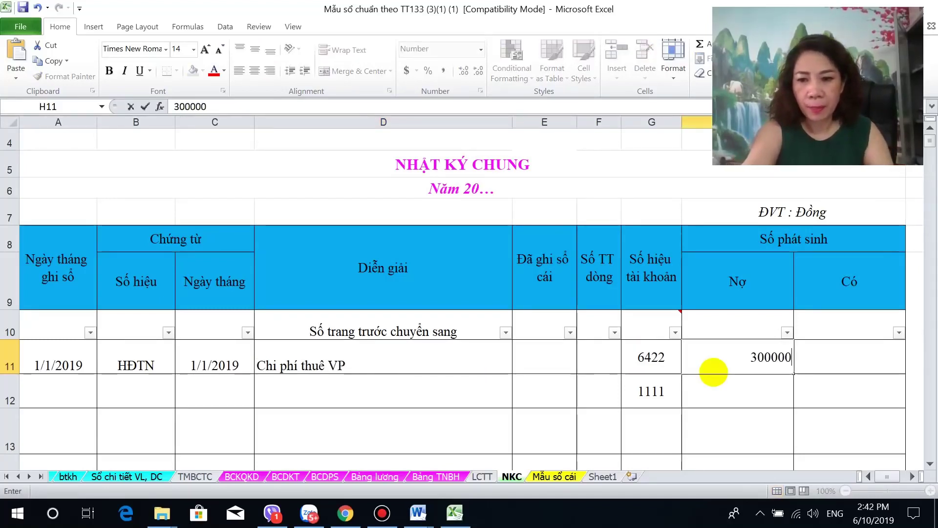
type("0")
key("Return")
left_click(839, 394)
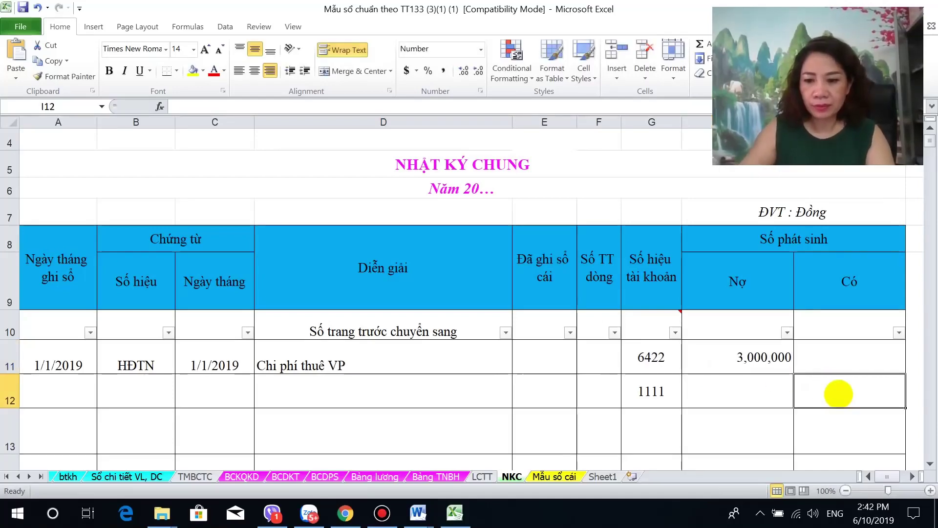
type("=")
left_click(771, 357)
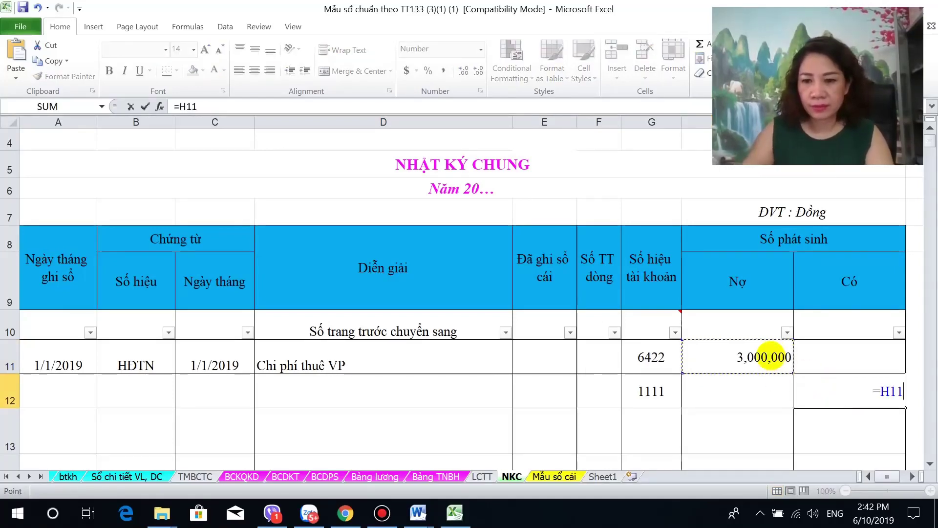
key("Return")
Fill the dates, document reference and description from A11:D11 down to row 12
left_click(27, 352)
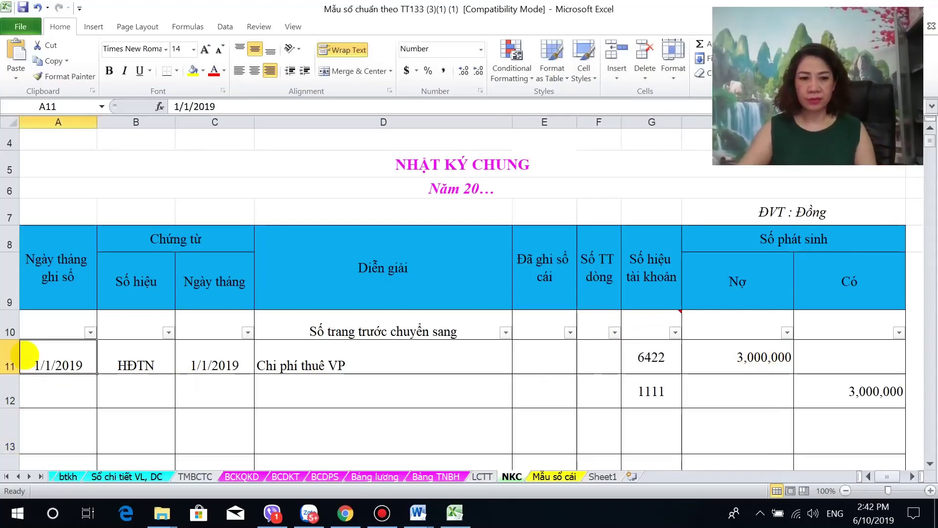
left_click_drag(27, 352, 281, 406)
key("ctrl+d")
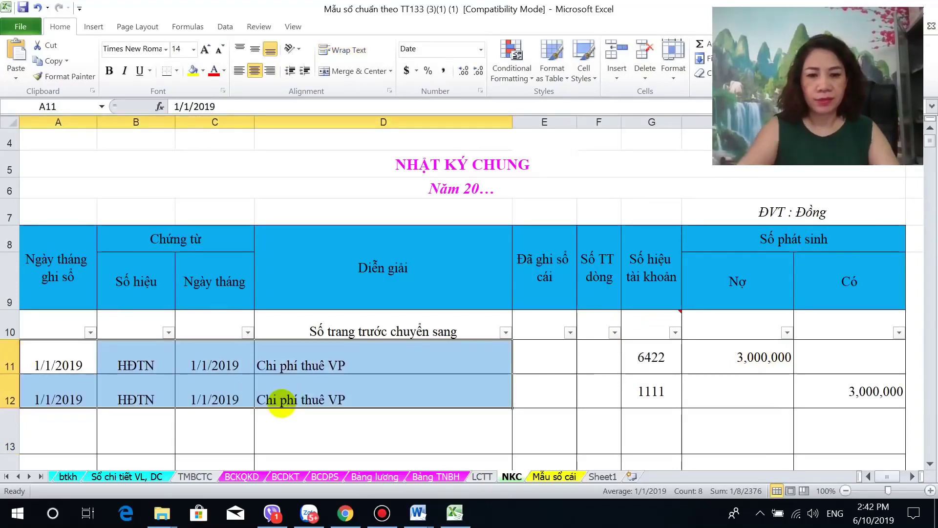
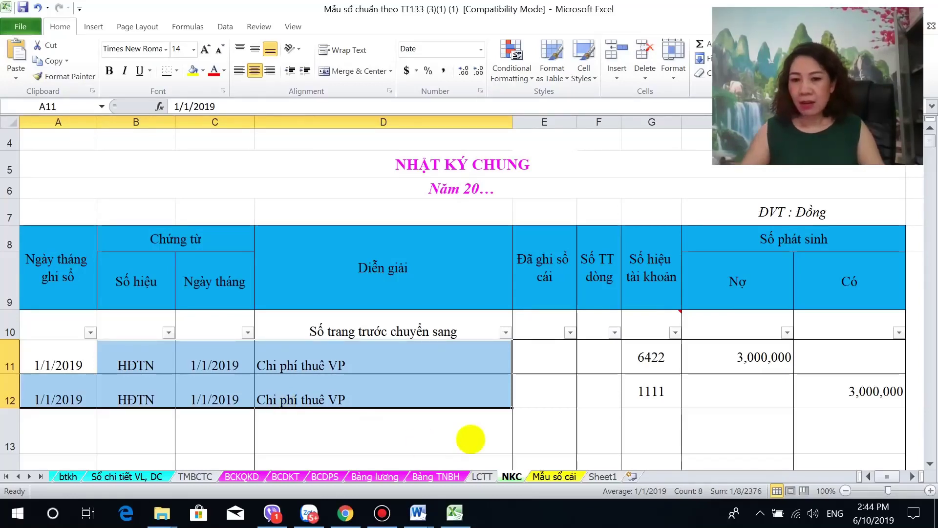
left_click(626, 448)
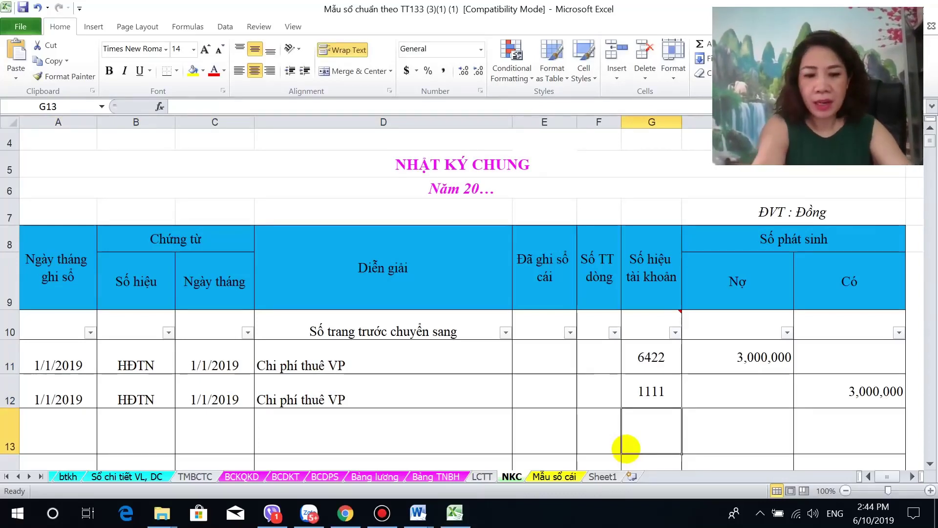
Enter account codes 242 in G13, 1331 in G14 and 331ĐM in G15
type("242")
scroll(652, 424, "down", 1)
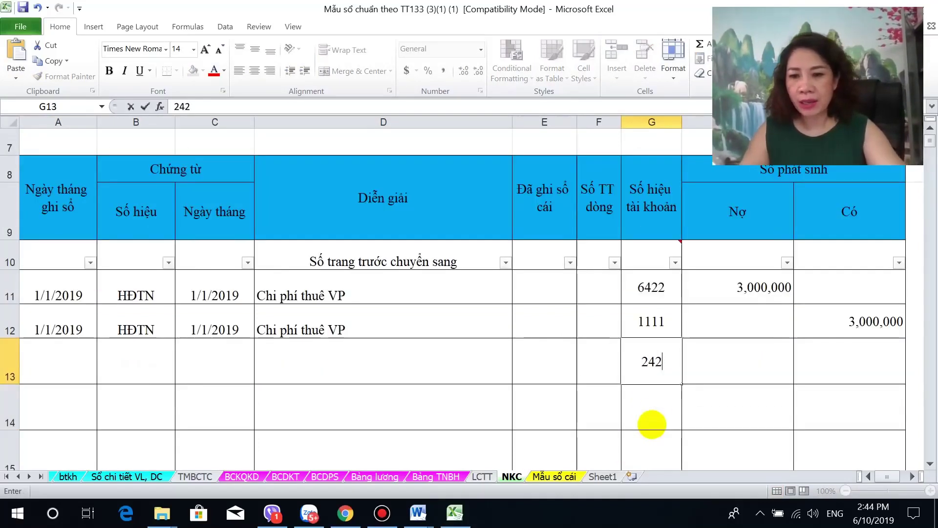
key("Return")
type("1331")
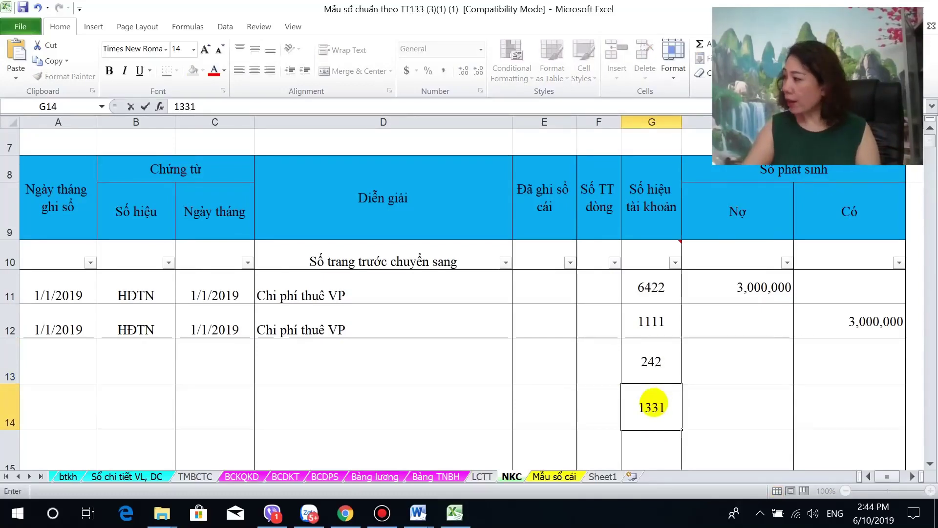
left_click(656, 443)
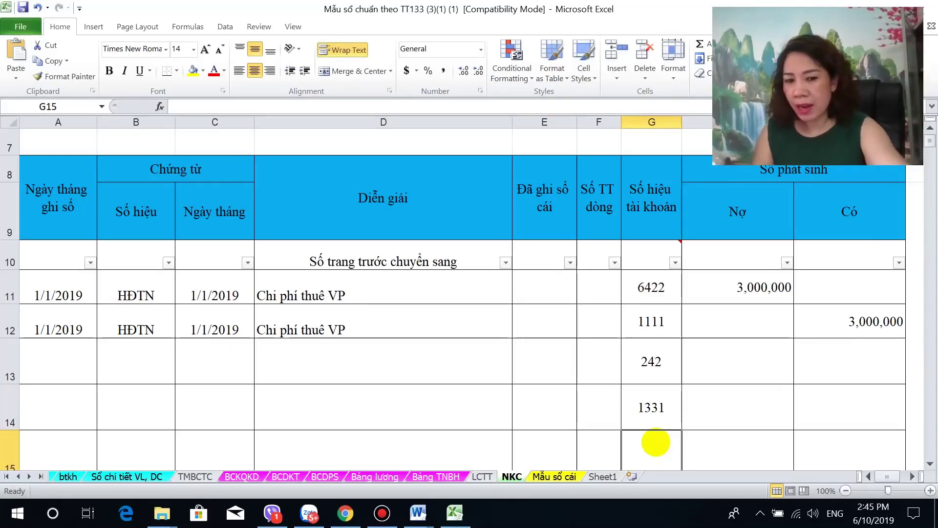
type("331")
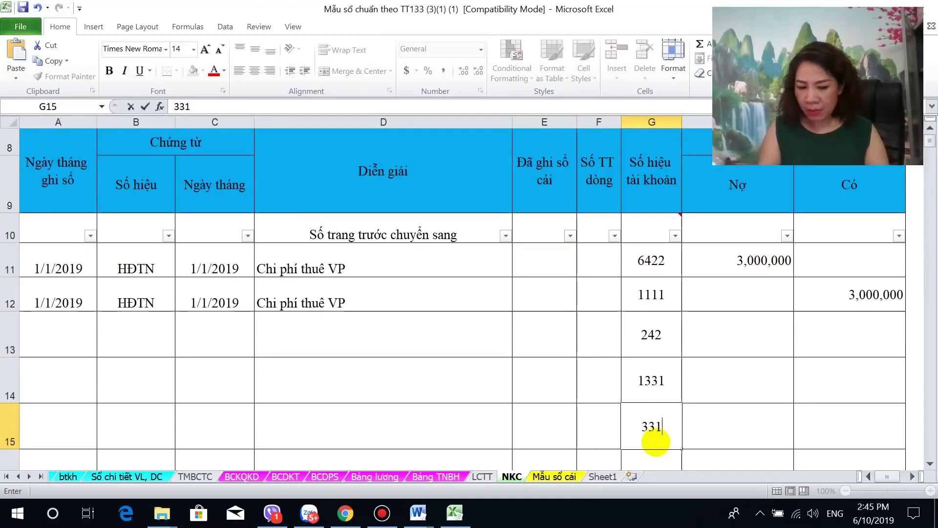
type("ĐM")
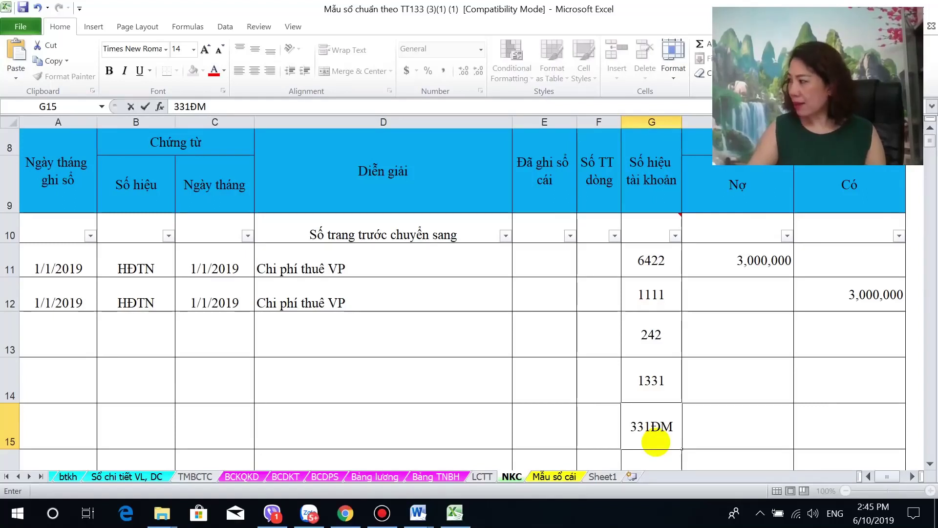
Enter debits of 26,400,000 for account 242 in H13 and 2,640,000 for account 1331 in H14
left_click(735, 355)
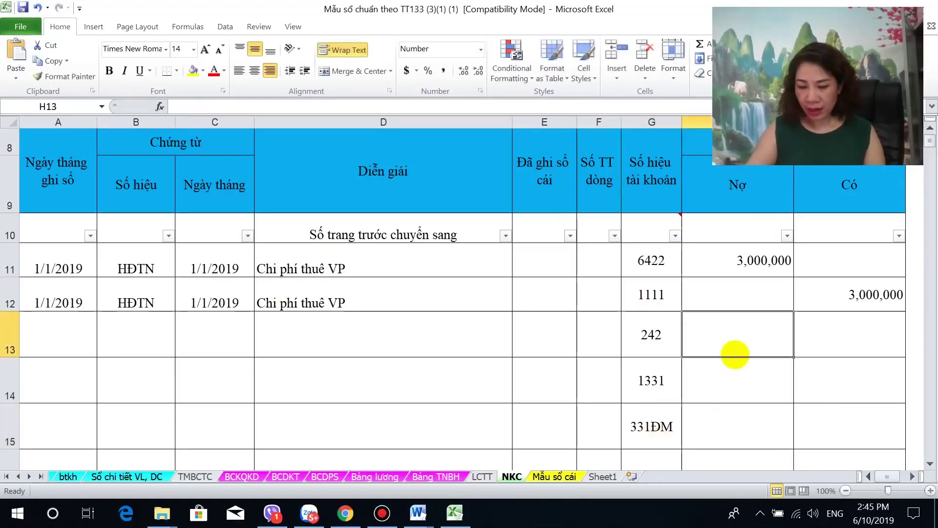
type("26")
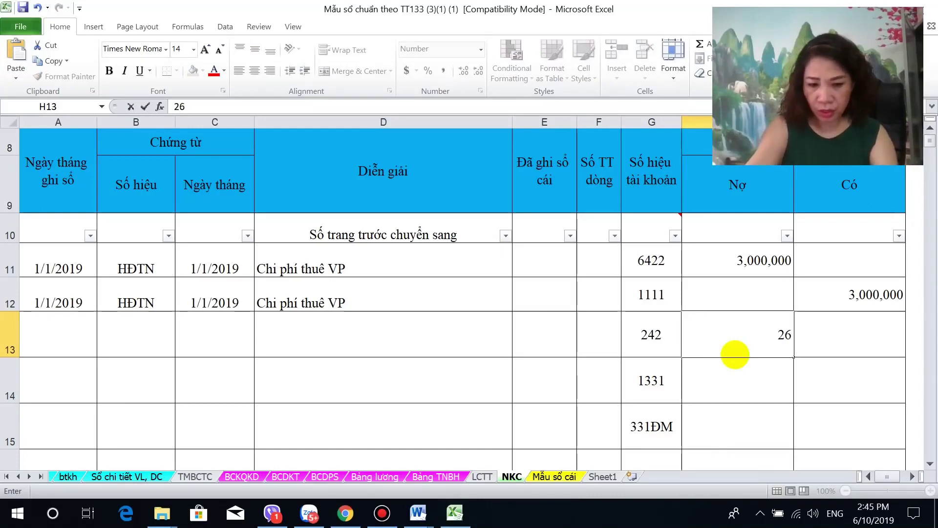
type(",400,000")
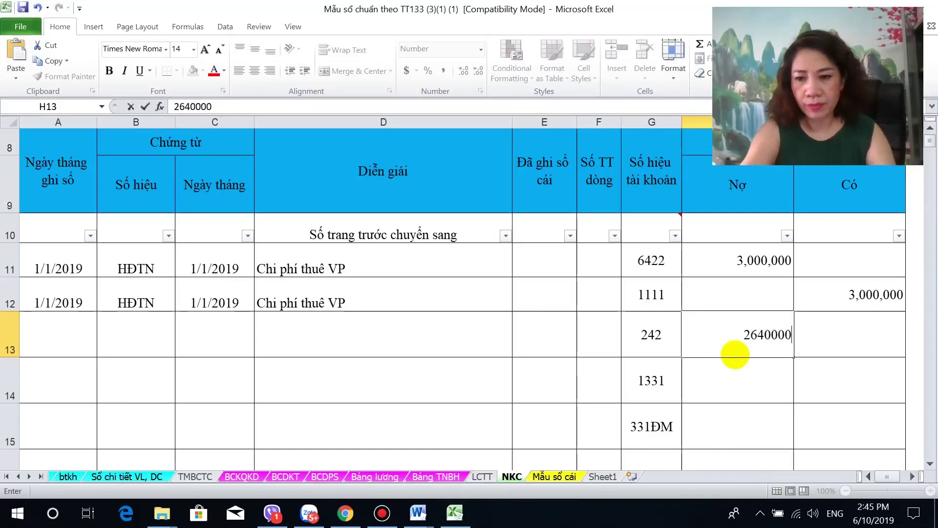
key("Return")
type("2")
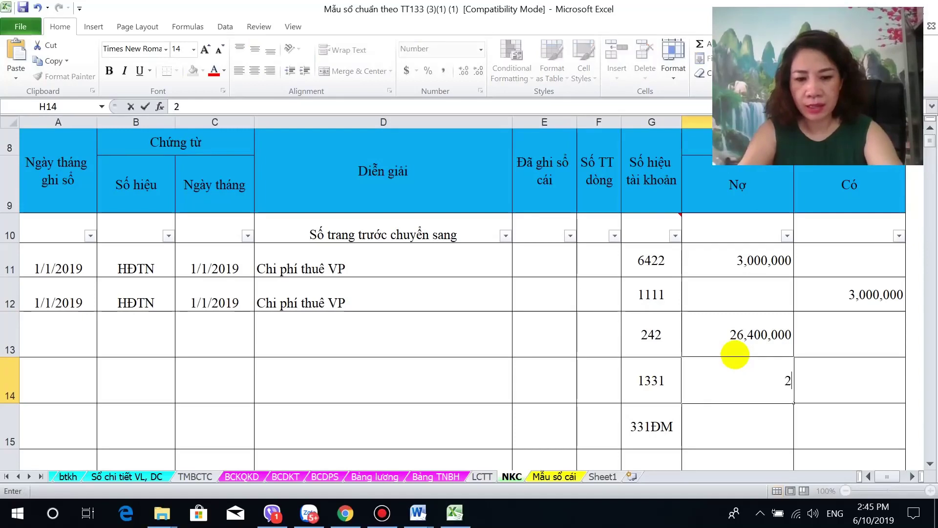
type("640000")
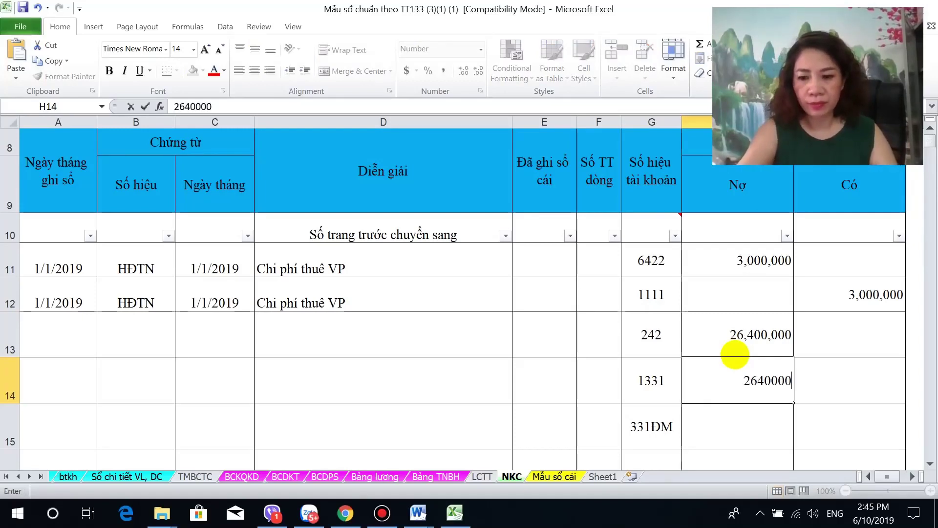
key("Return")
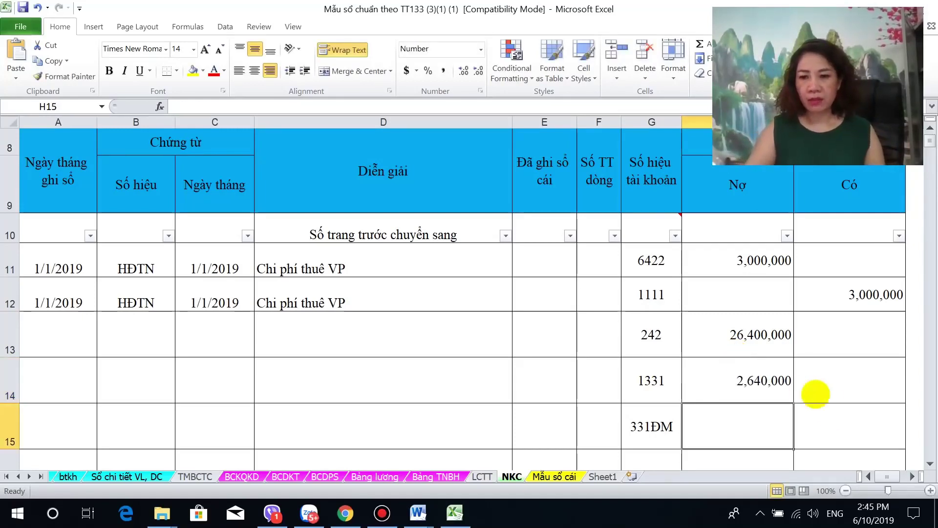
Set the account 331ĐM credit in I15 to the formula =H14+H13
left_click(834, 419)
type("=")
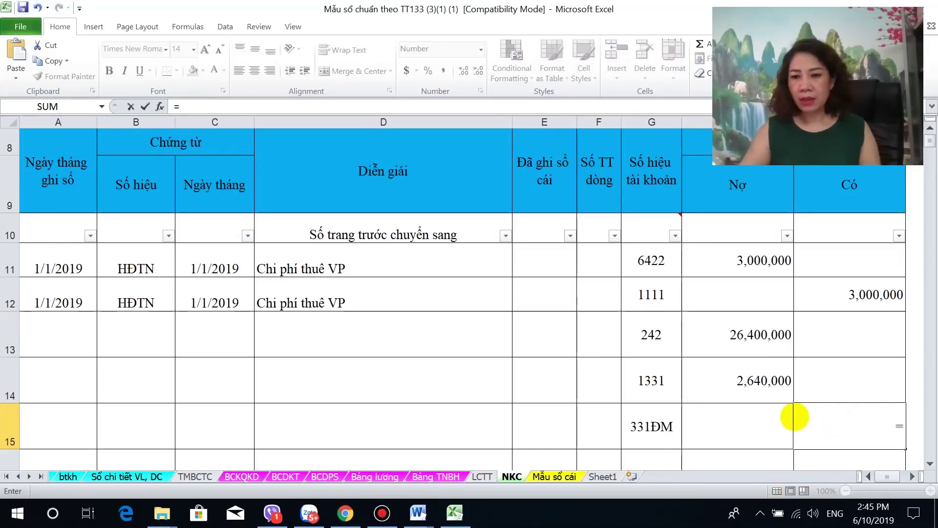
left_click(770, 384)
type("+")
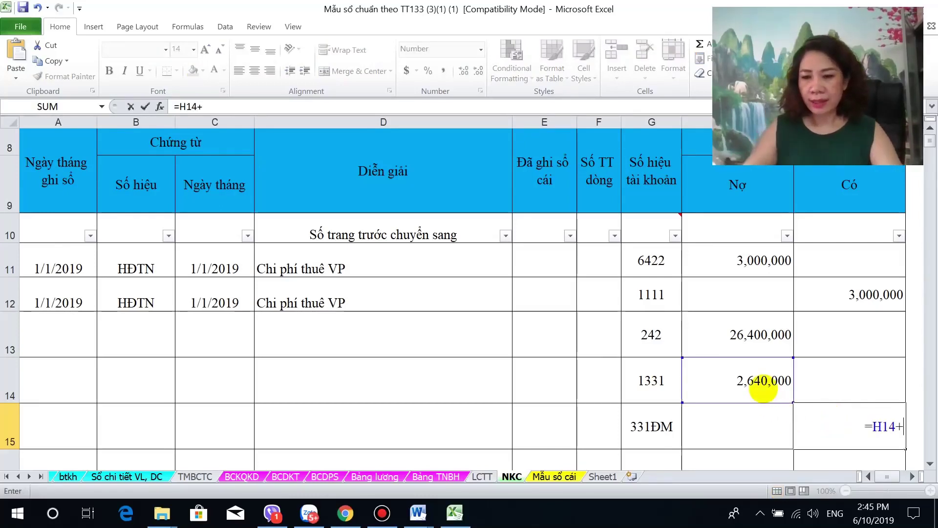
left_click(757, 335)
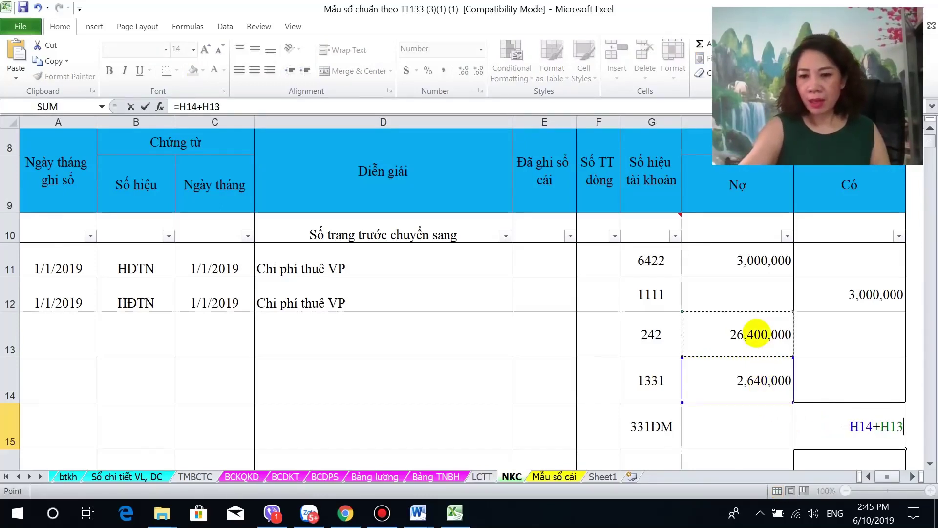
key("Return")
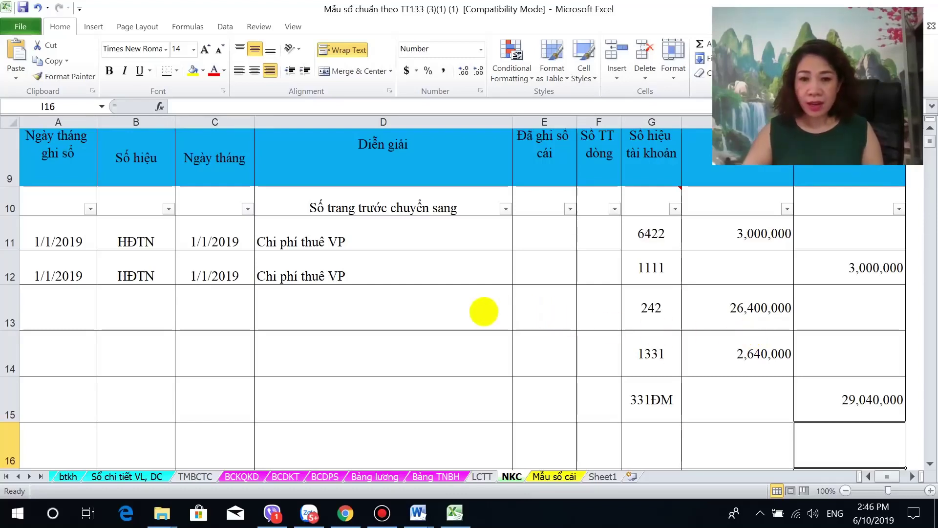
Enter the description "Mua điều hòa dùng cho VP" in D13
left_click(484, 310)
type("Mu")
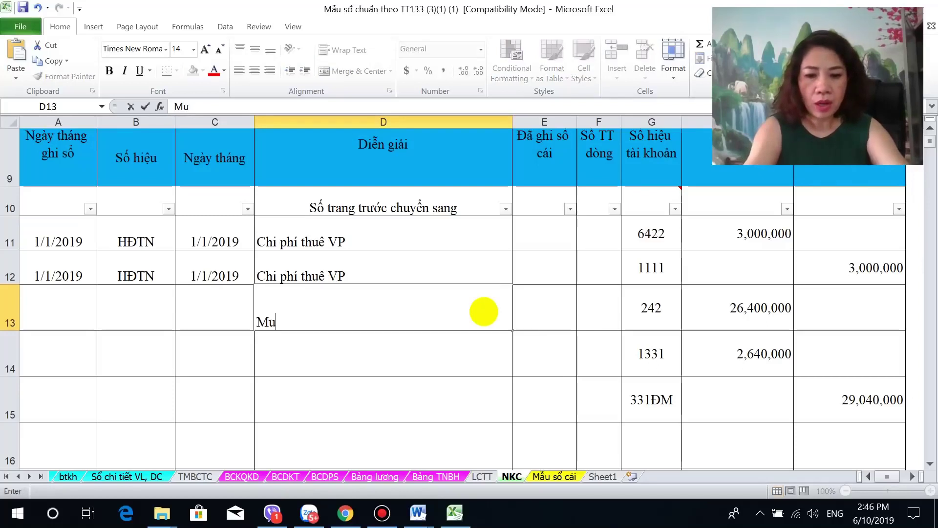
type("a điều ")
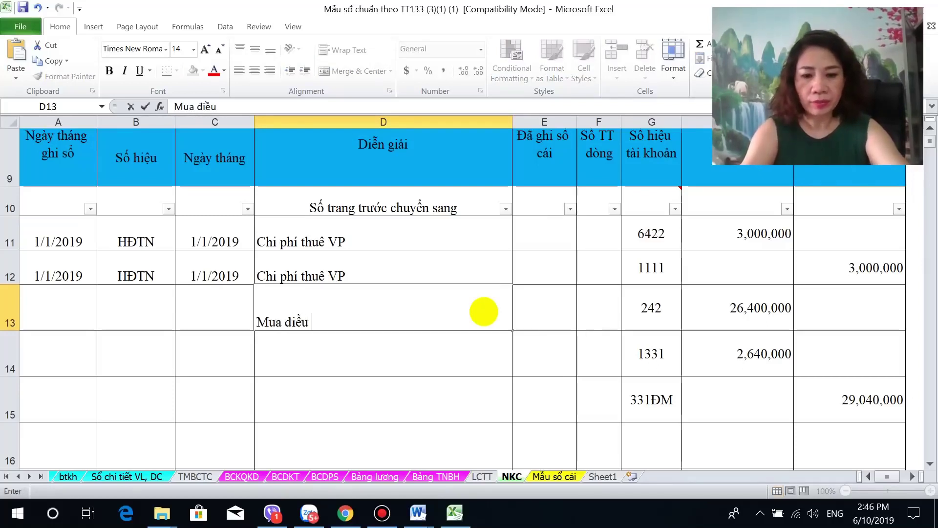
type("hoaf dùng")
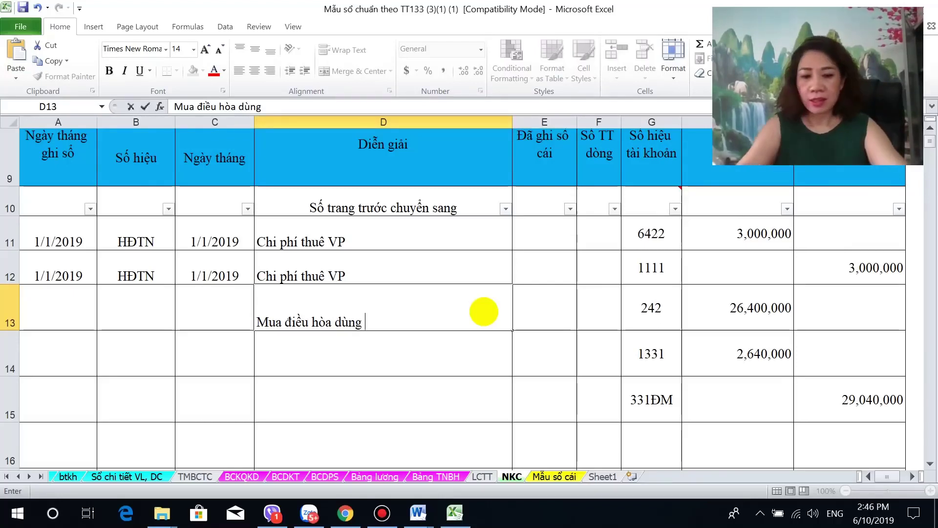
type("cho VO")
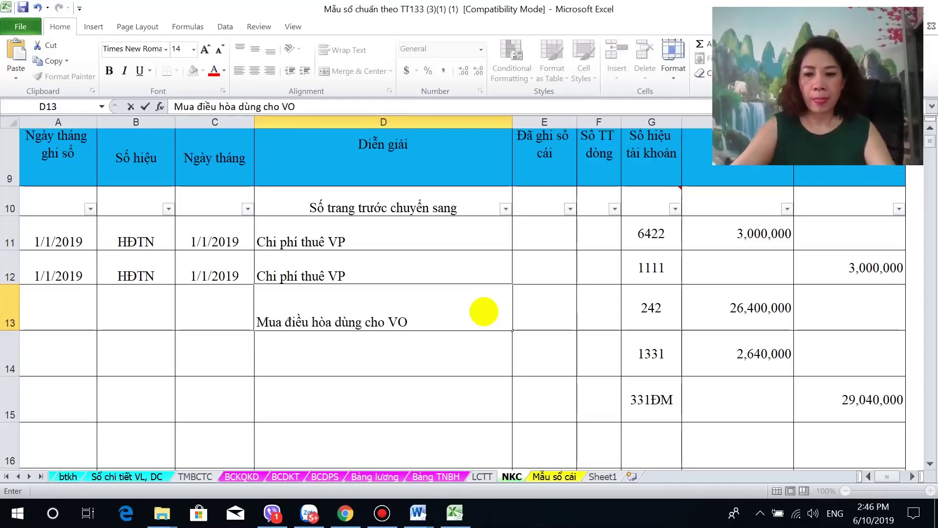
key("BackSpace")
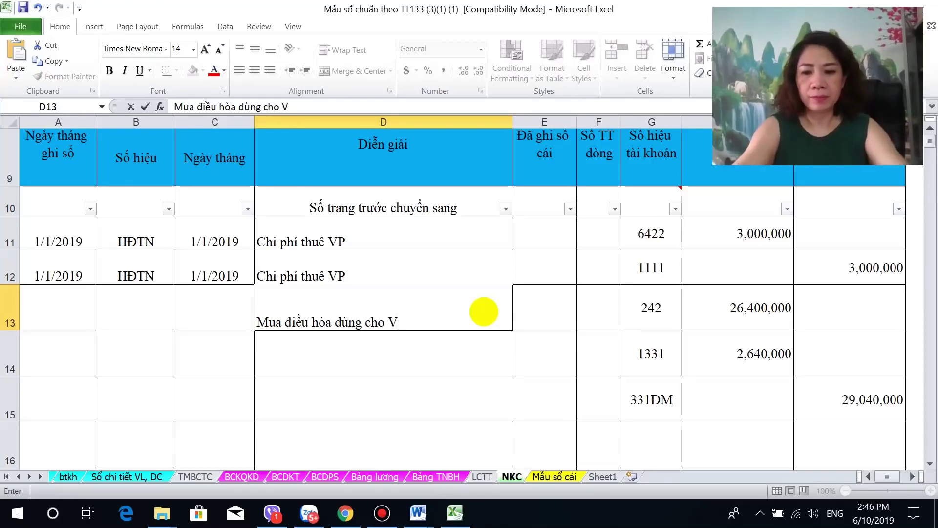
type("P")
Enter the description "Thuế GTGT được khấu trừ" in D14 and move to D15
left_click(425, 349)
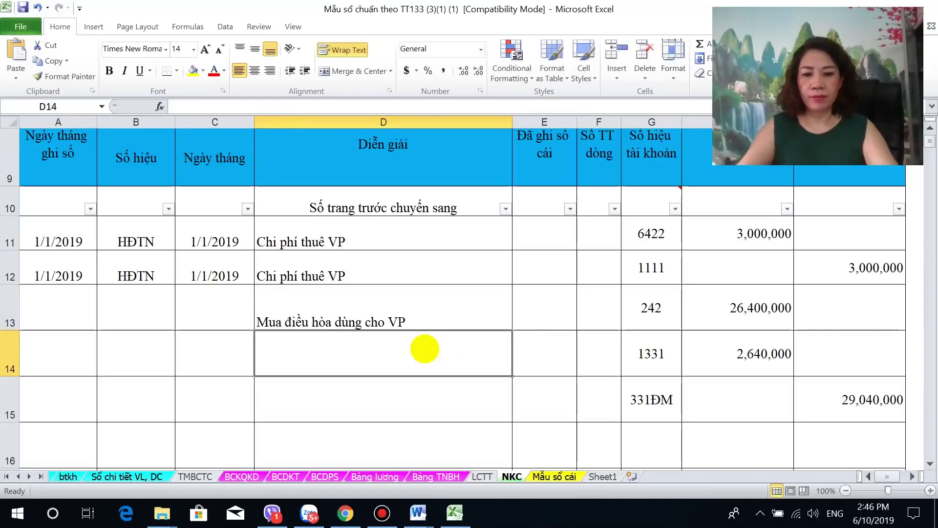
type("Thuế GTGT ")
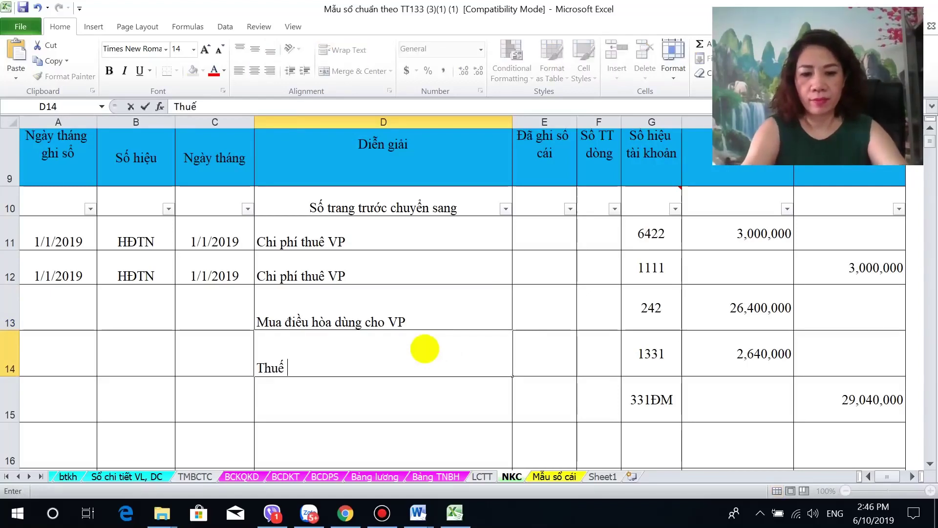
type("được khâu")
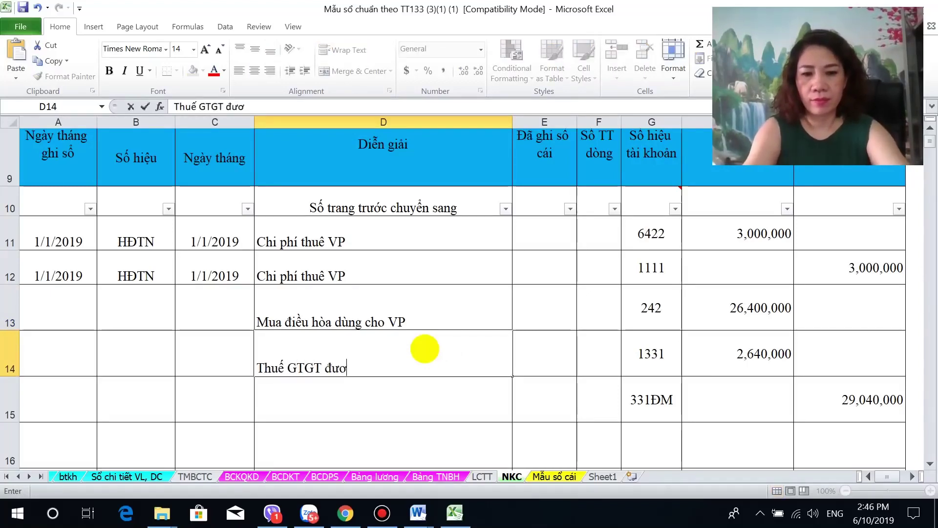
type("s tru")
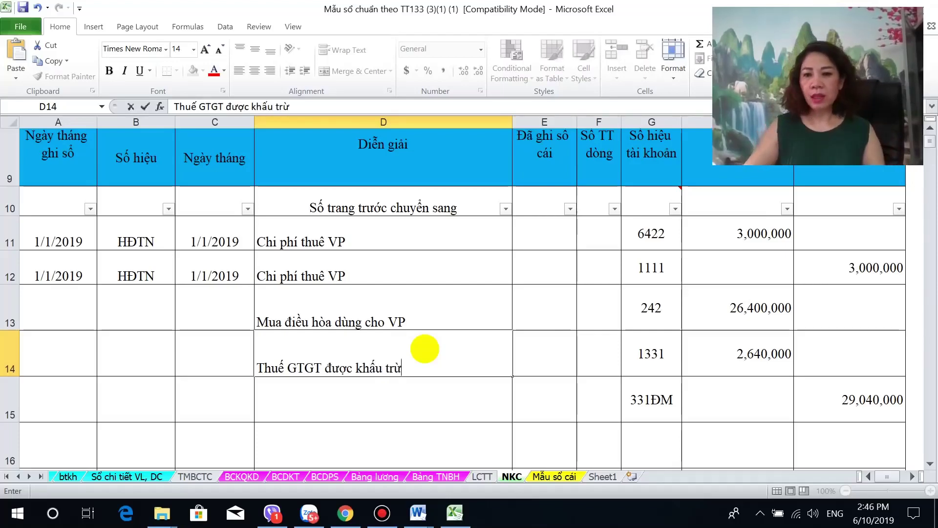
left_click(632, 411)
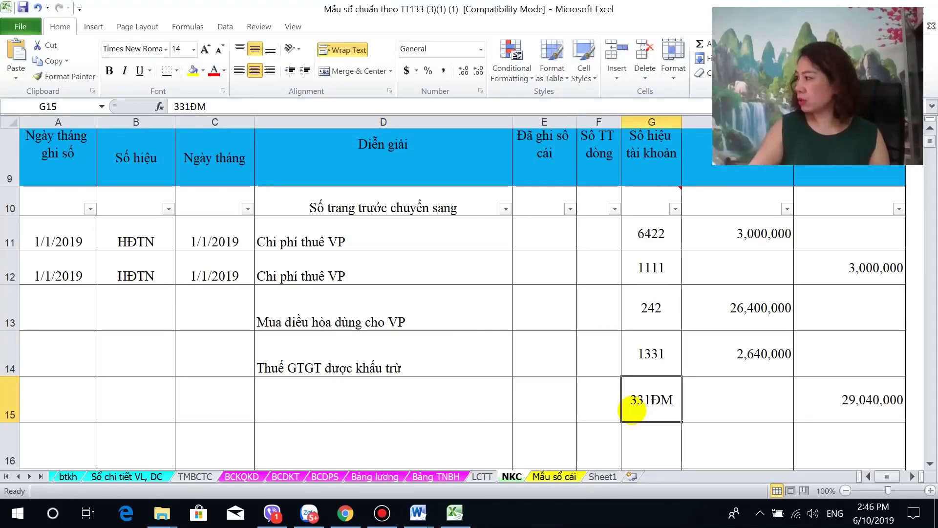
left_click(470, 403)
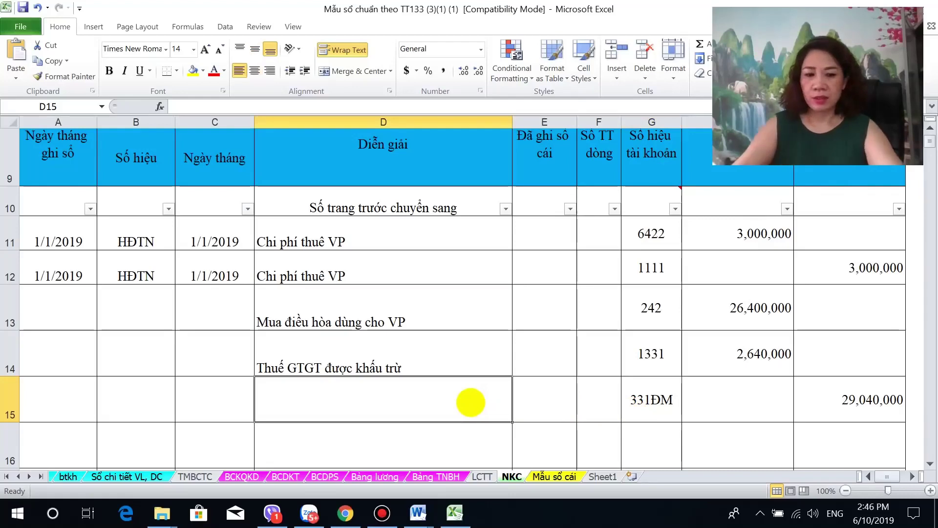
type("Thanh toán")
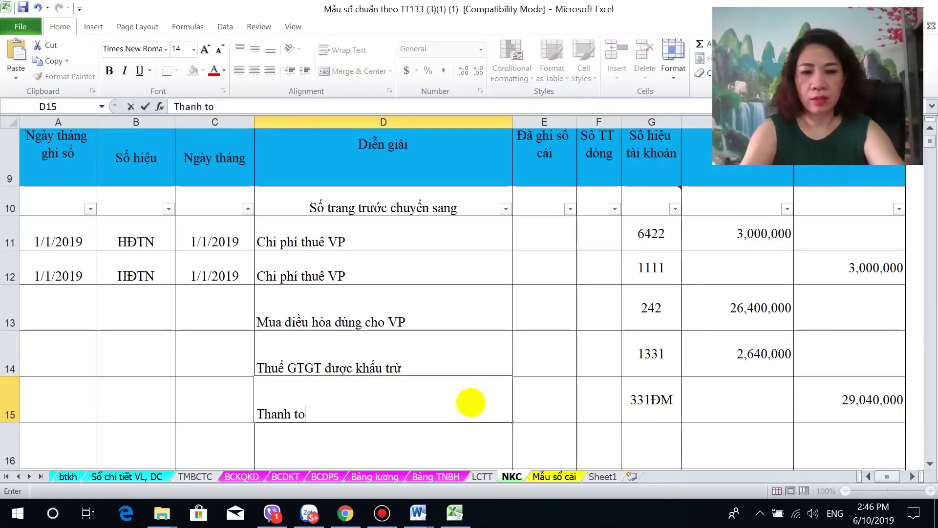
key("BackSpace")
key("BackSpace")
key("BackSpace")
key("BackSpace")
key("BackSpace")
key("BackSpace")
key("BackSpace")
key("BackSpace")
key("BackSpace")
key("BackSpace")
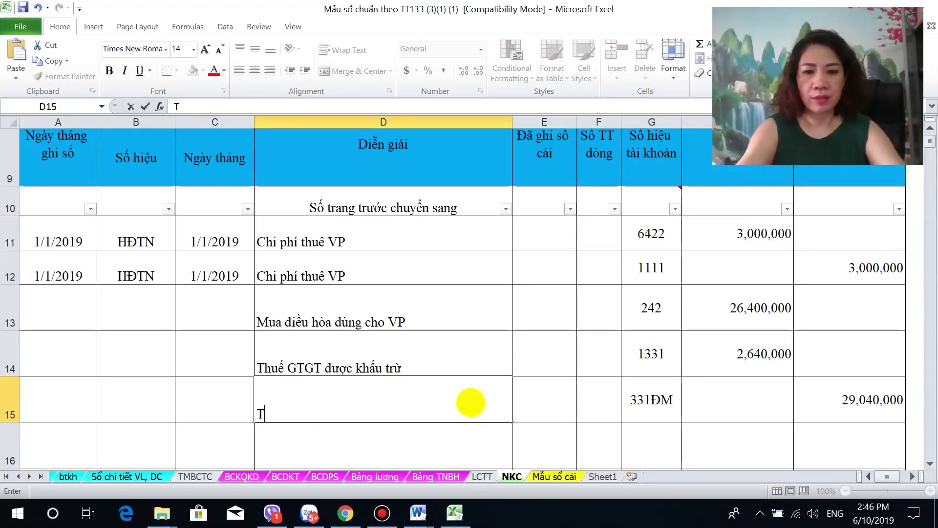
Enter the description "Phải trả cty Điện máy" in D15
type("Phai")
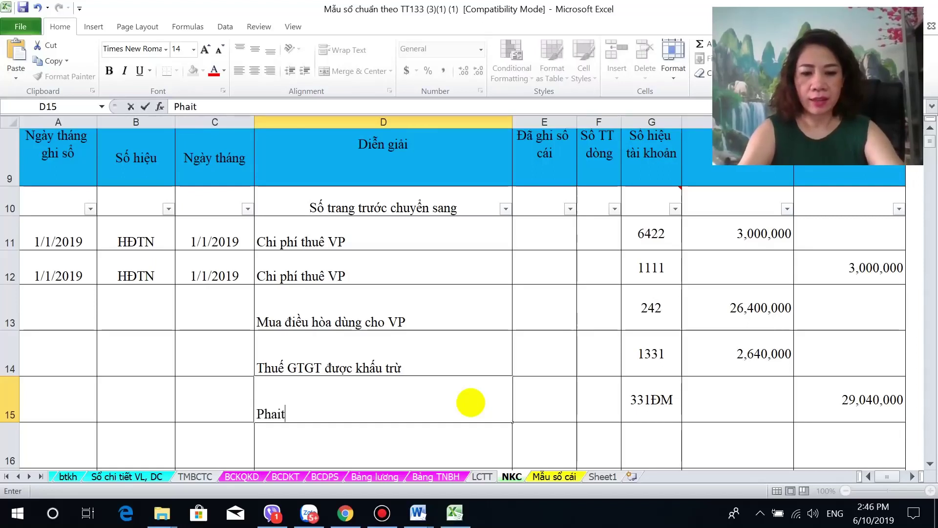
type(" tr")
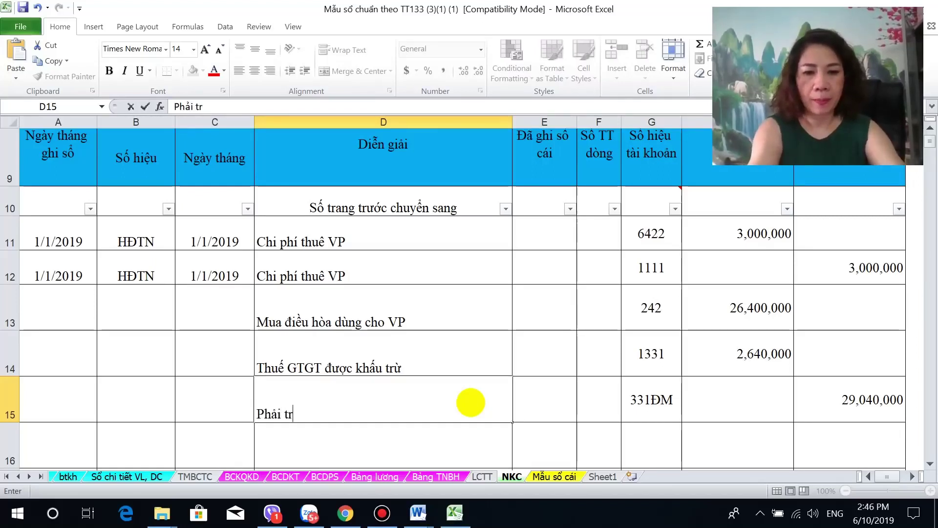
type("ả cty")
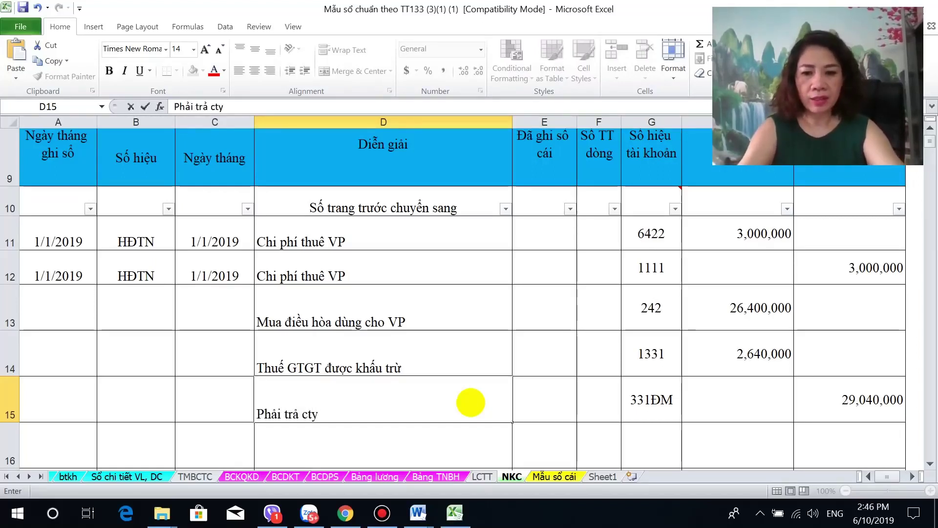
type(" Đie")
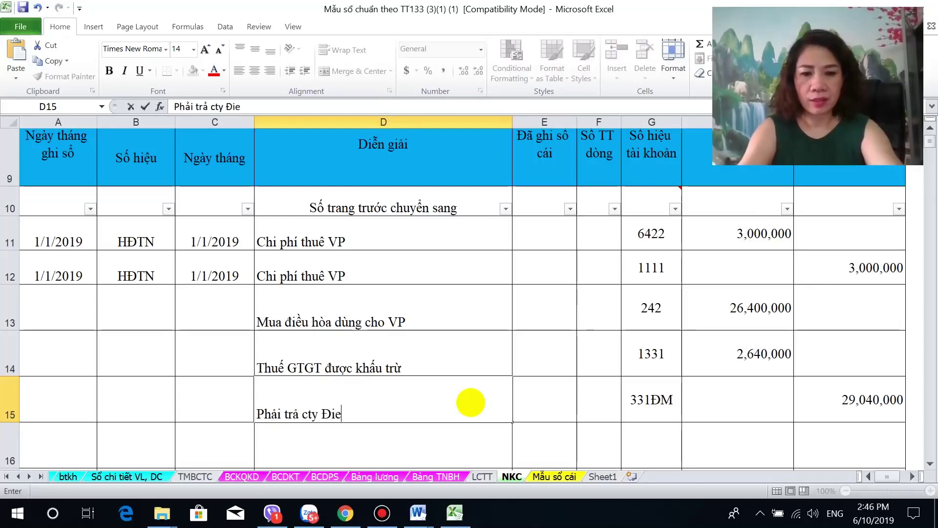
key("BackSpace")
type("ện máy")
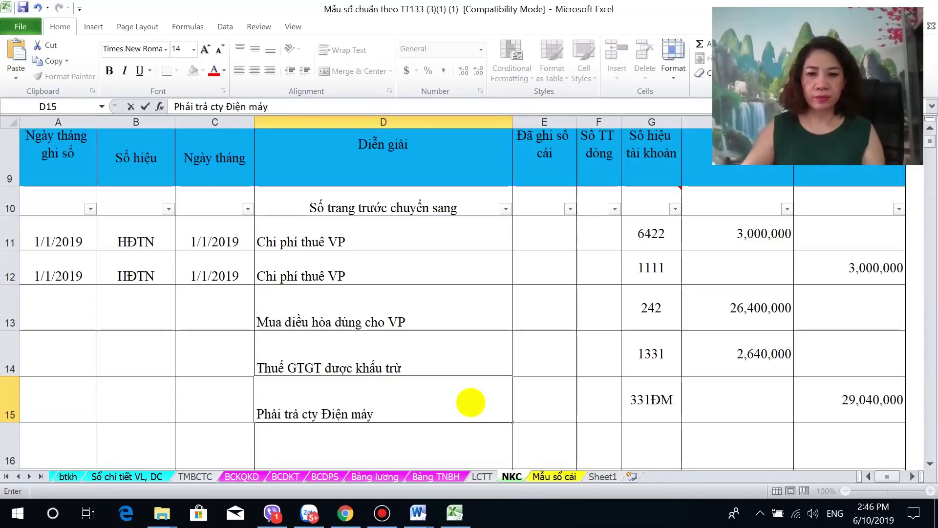
Fill the 1/1/2019 posting date from A12 down through A15
left_click(105, 352)
left_click(69, 322)
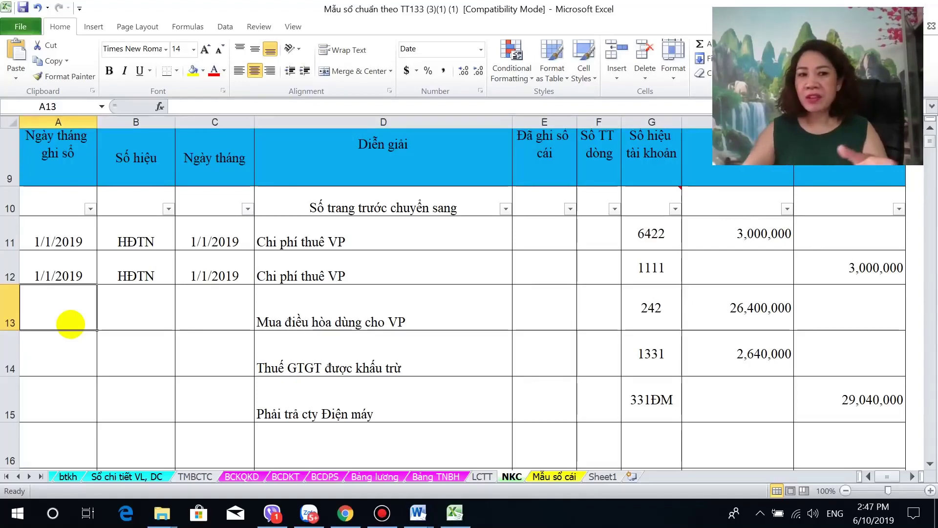
left_click(63, 278)
left_click(62, 388, "shift")
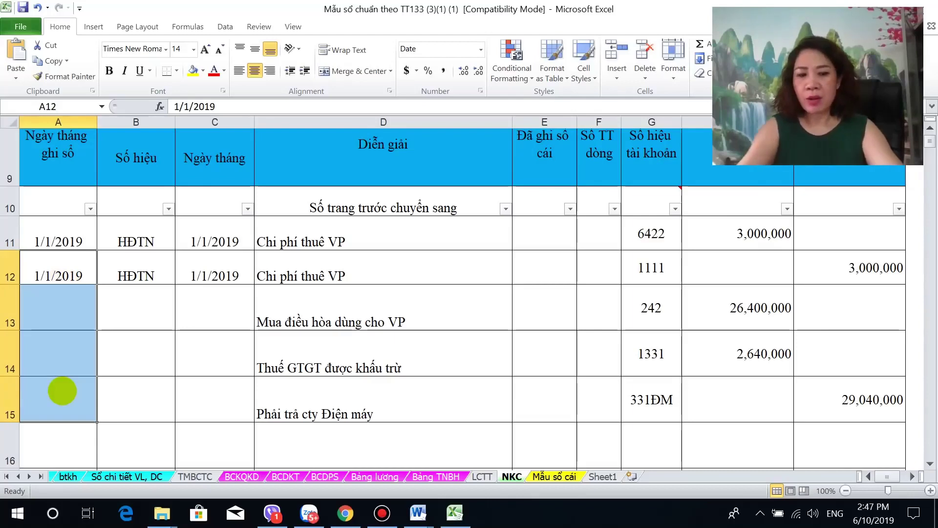
key("ctrl+d")
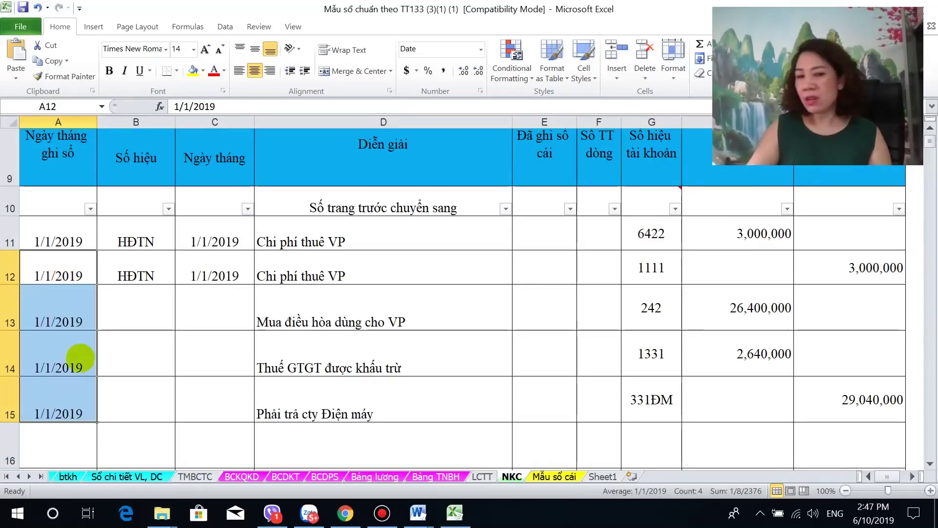
Fill the document date formula from C12 down through C15
left_click(218, 289)
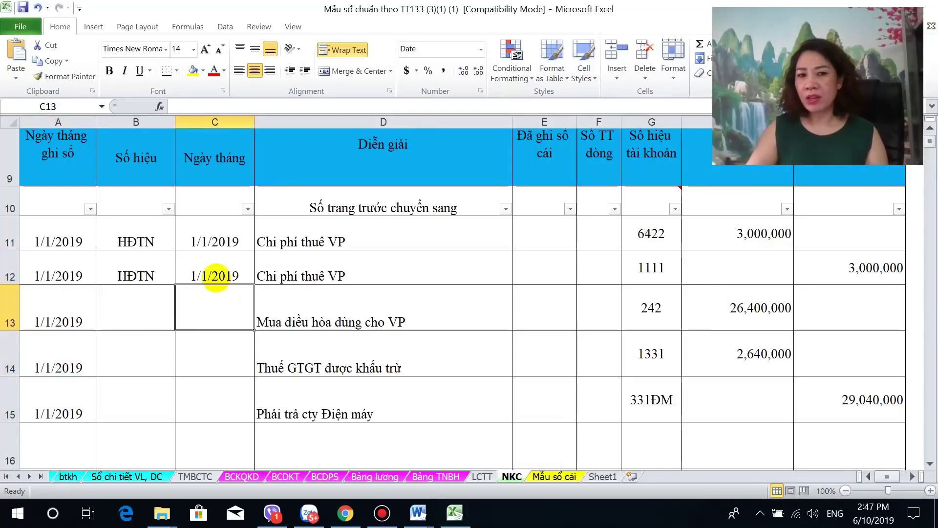
left_click_drag(220, 272, 220, 389)
key("ctrl+d")
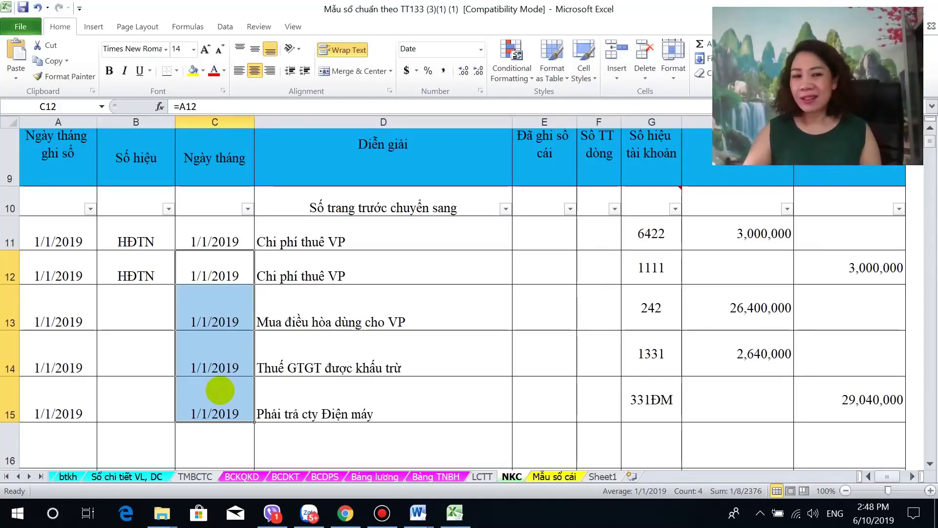
scroll(294, 386, "down", 1)
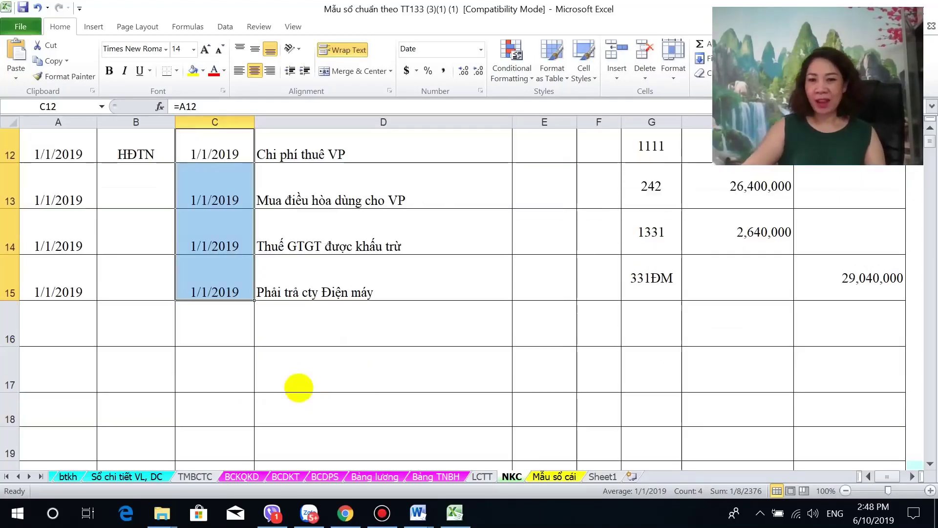
scroll(426, 403, "up", 1)
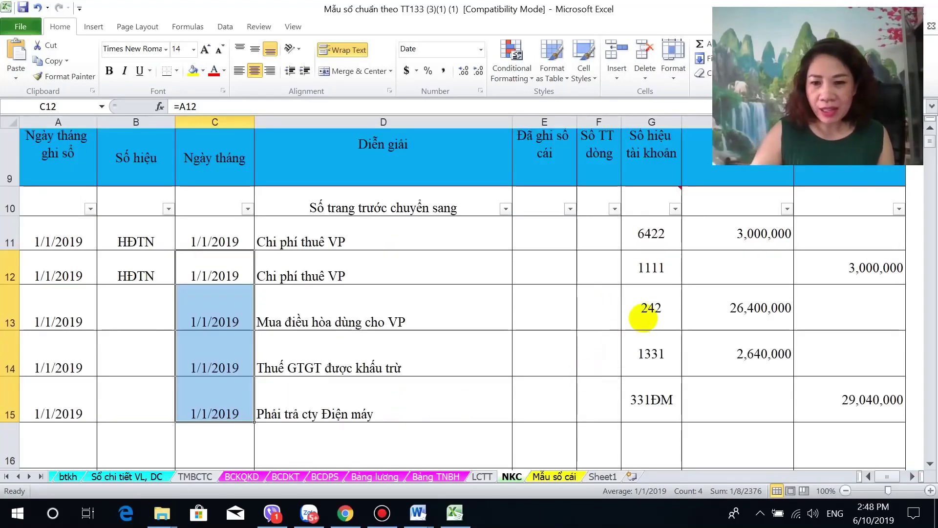
left_click(645, 323)
left_click(652, 354)
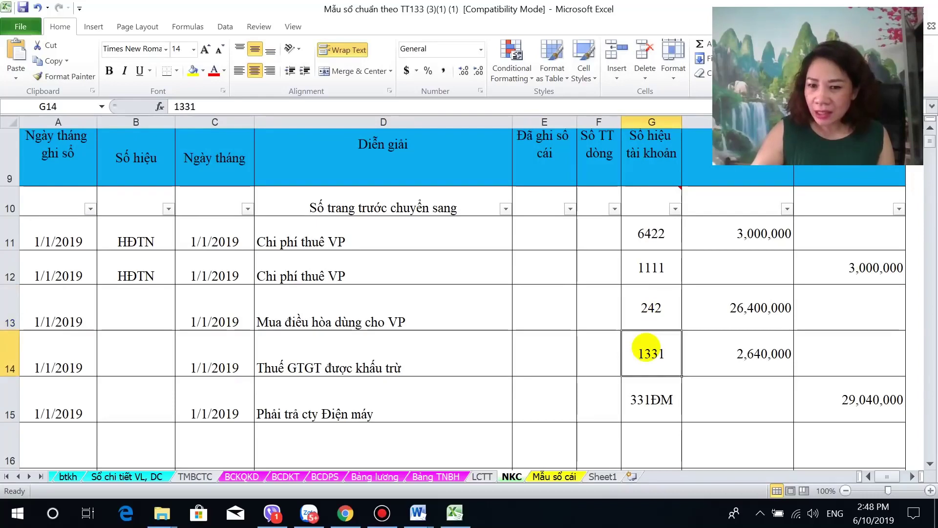
left_click(656, 400)
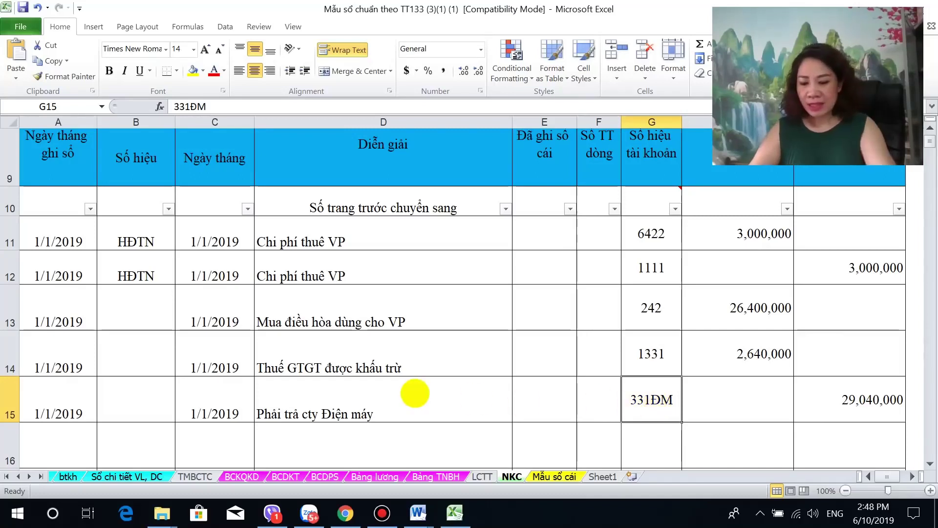
Enter the document number 0002231 in B13 and fill it down through B15
left_click(171, 318)
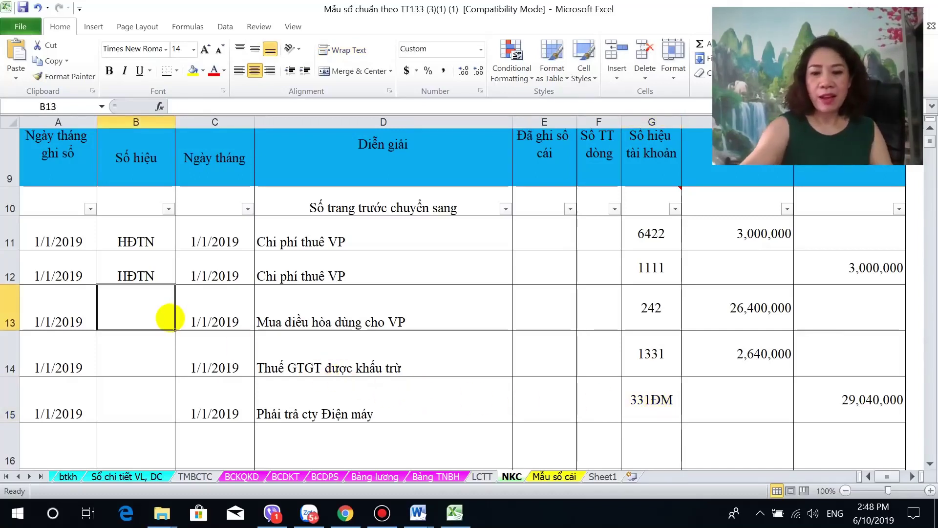
type("0002231")
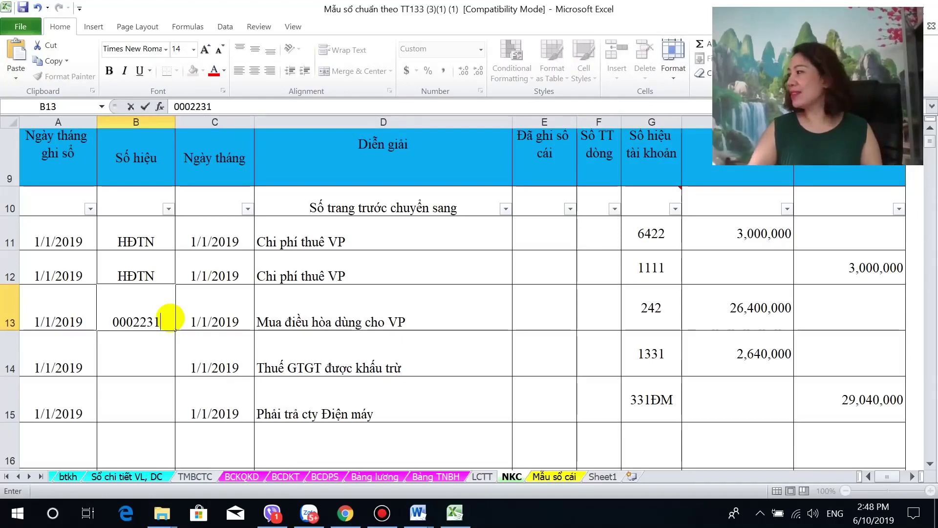
left_click(140, 368)
left_click(135, 308)
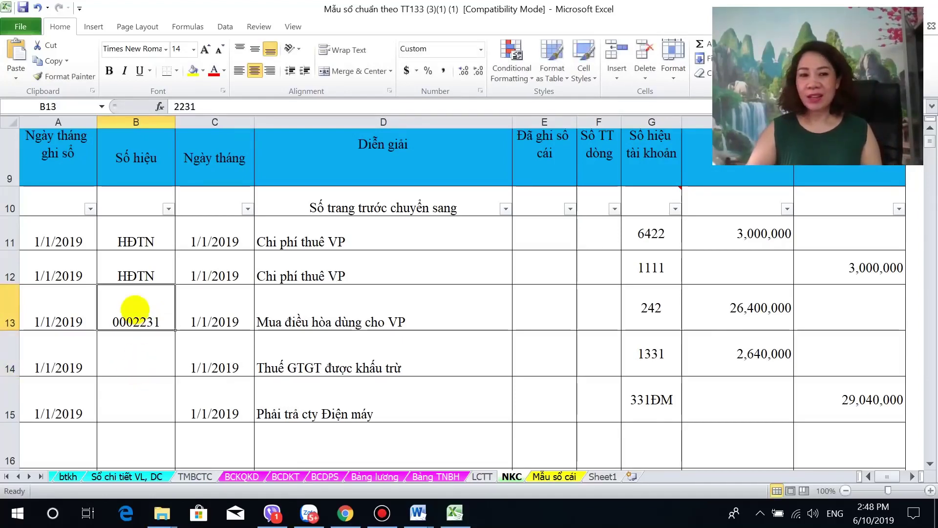
left_click_drag(135, 309, 136, 398)
key("ctrl+d")
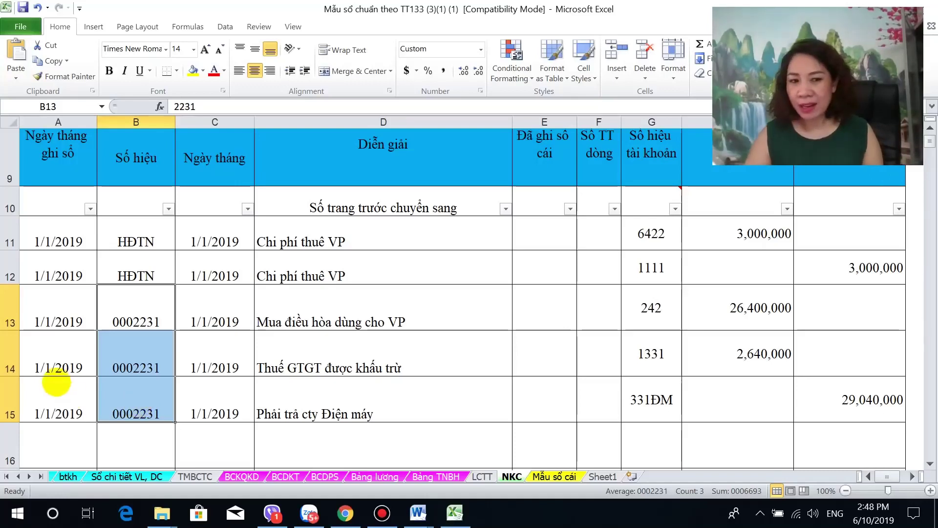
Examine the posting dates in column A against the document dates in column C, including the air-conditioner purchase entry in rows 13 to 15
left_click(49, 371)
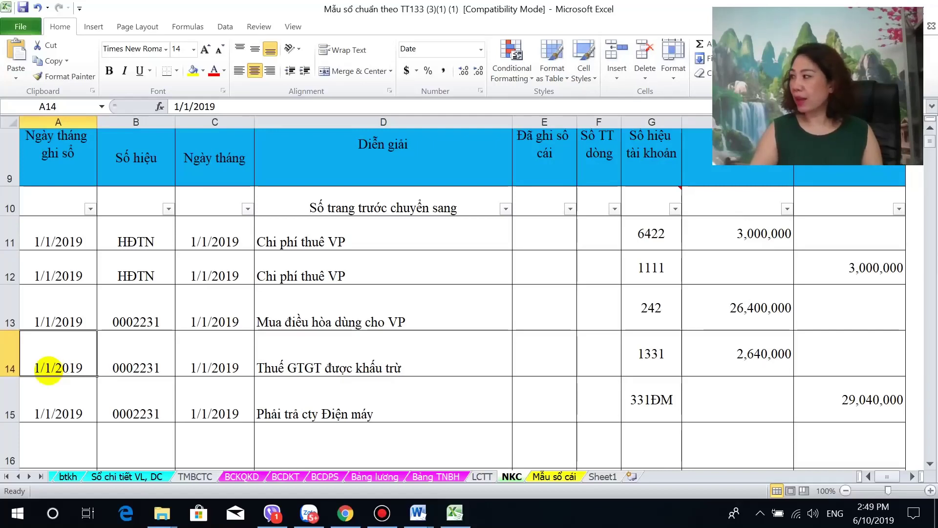
left_click(233, 356)
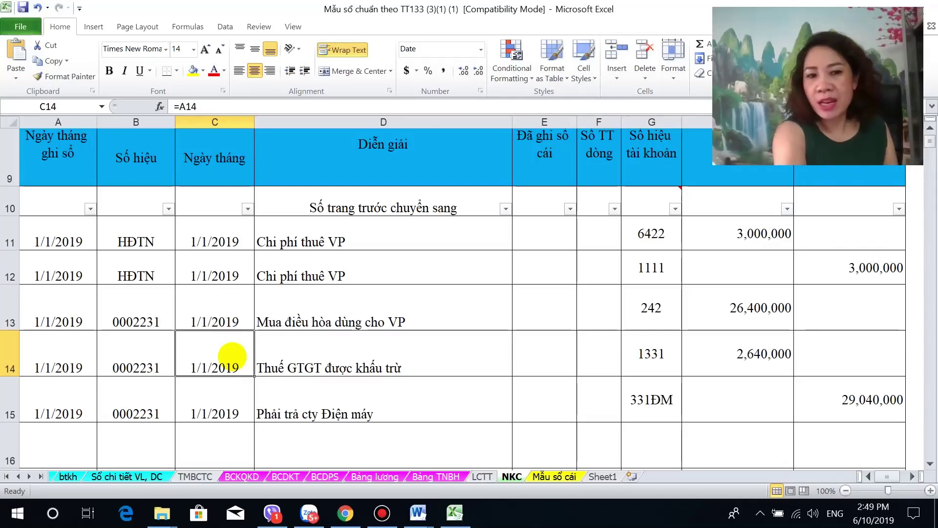
left_click(54, 259)
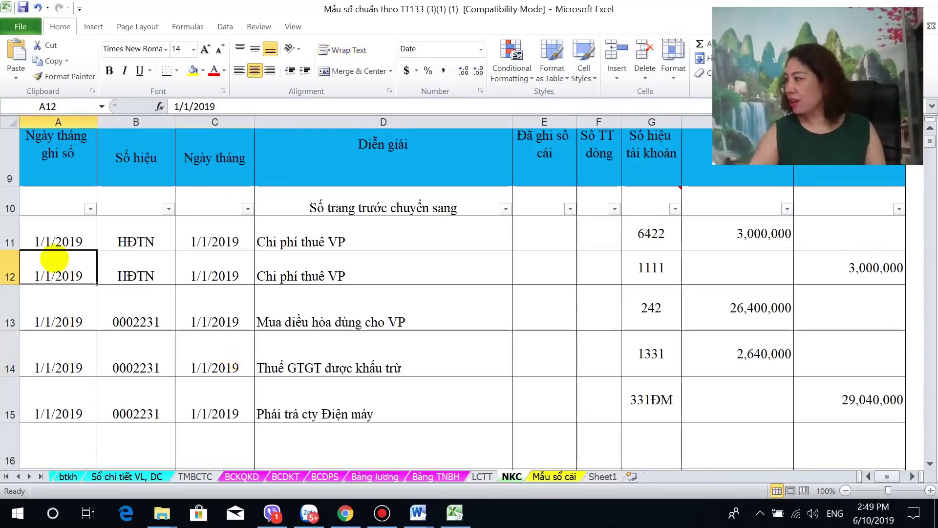
left_click(226, 370)
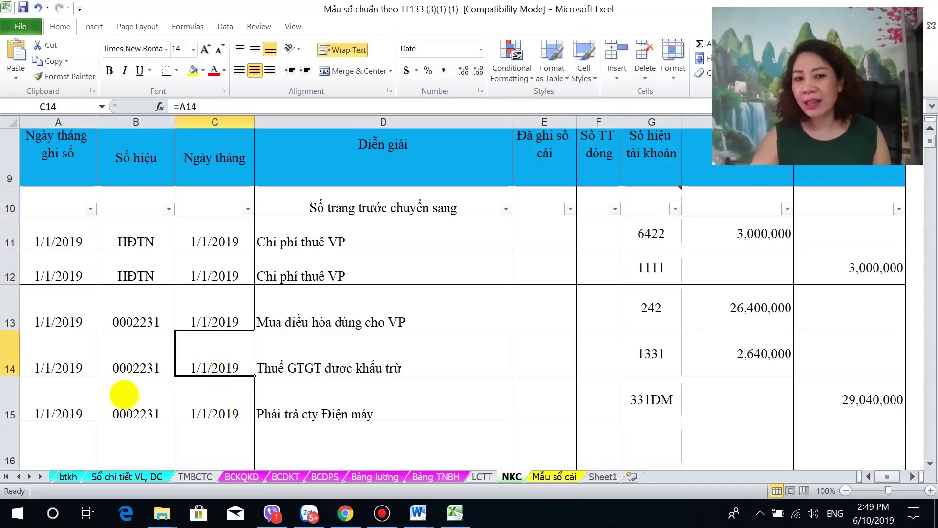
left_click(68, 367)
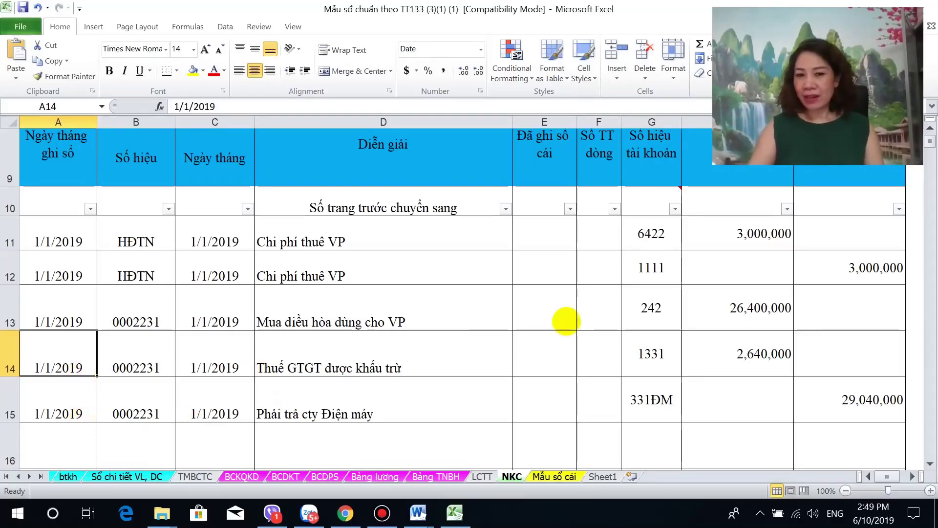
left_click(218, 337)
left_click(212, 322)
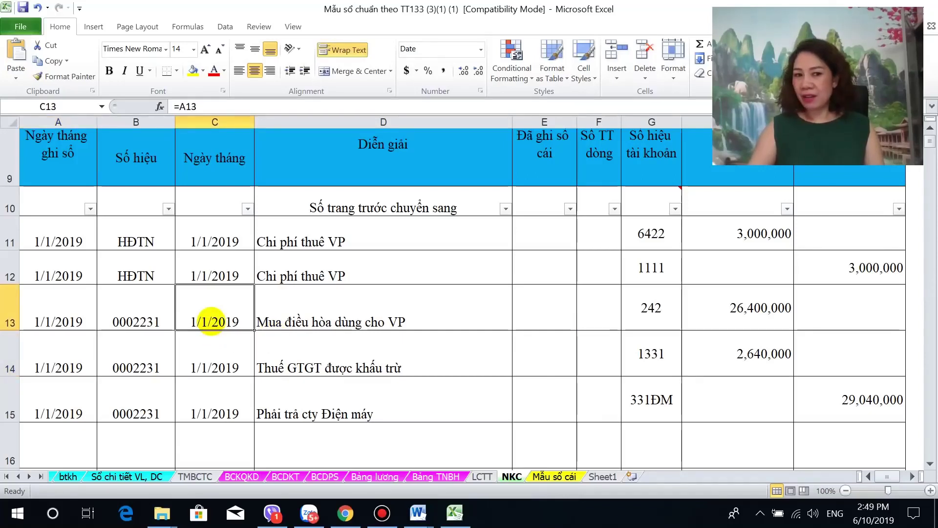
left_click(48, 320)
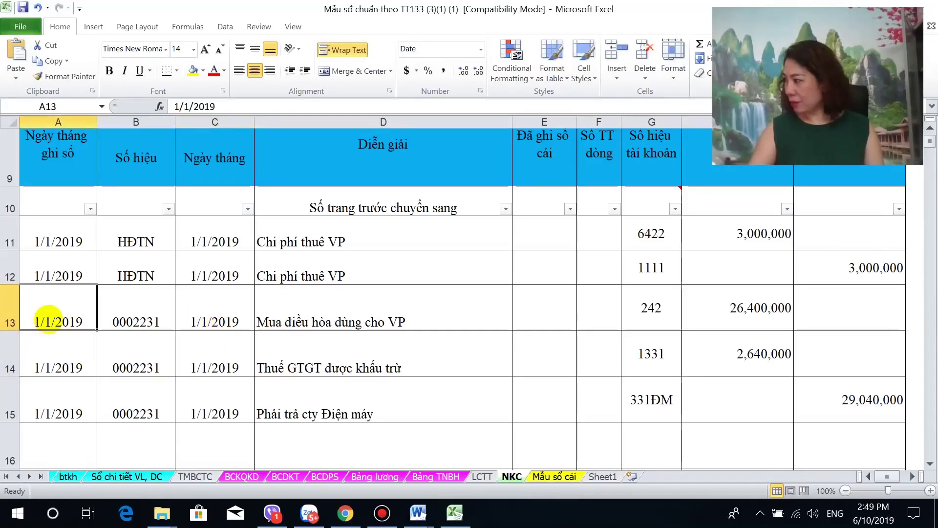
left_click_drag(49, 320, 821, 414)
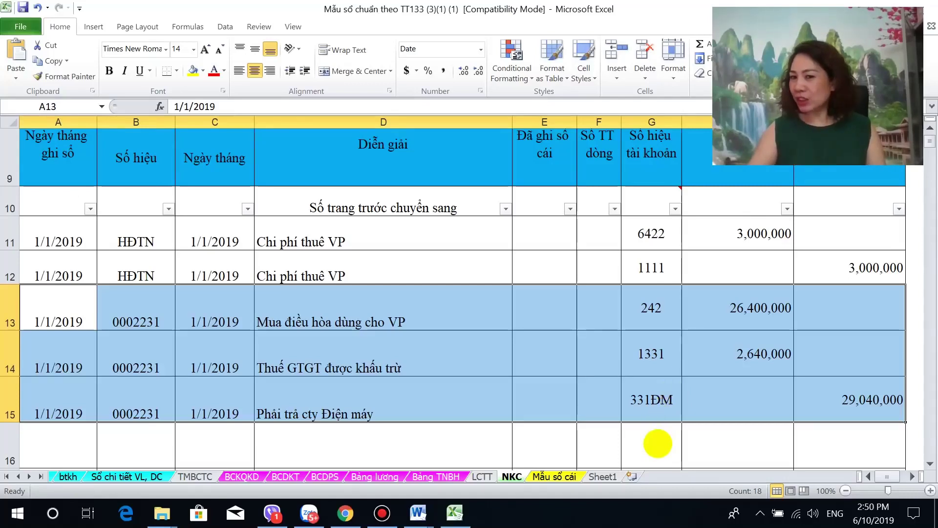
scroll(658, 447, "down", 1)
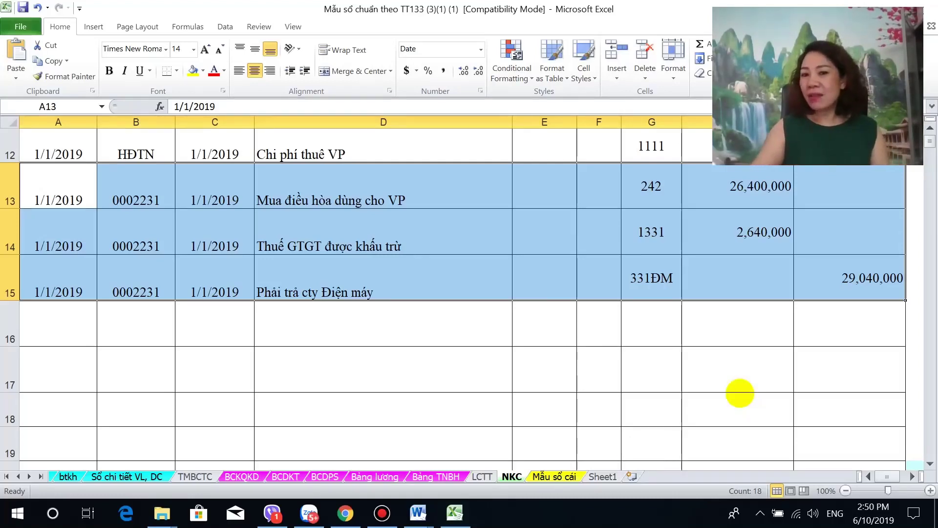
left_click(638, 325)
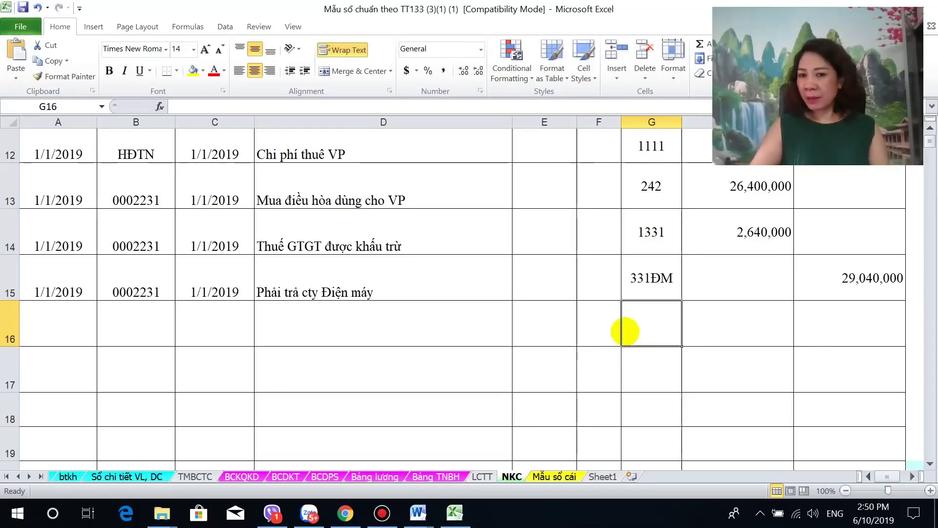
left_click_drag(35, 329, 809, 383)
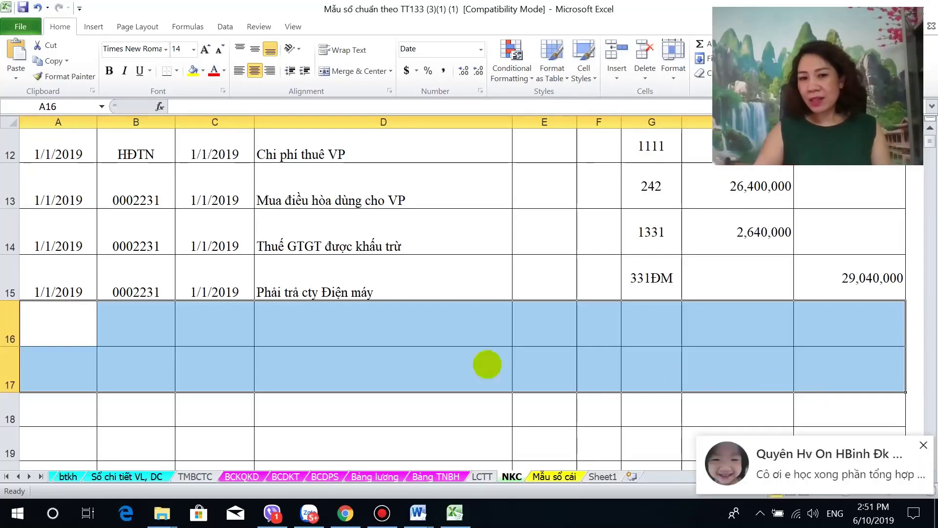
left_click(52, 291)
left_click_drag(152, 286, 226, 285)
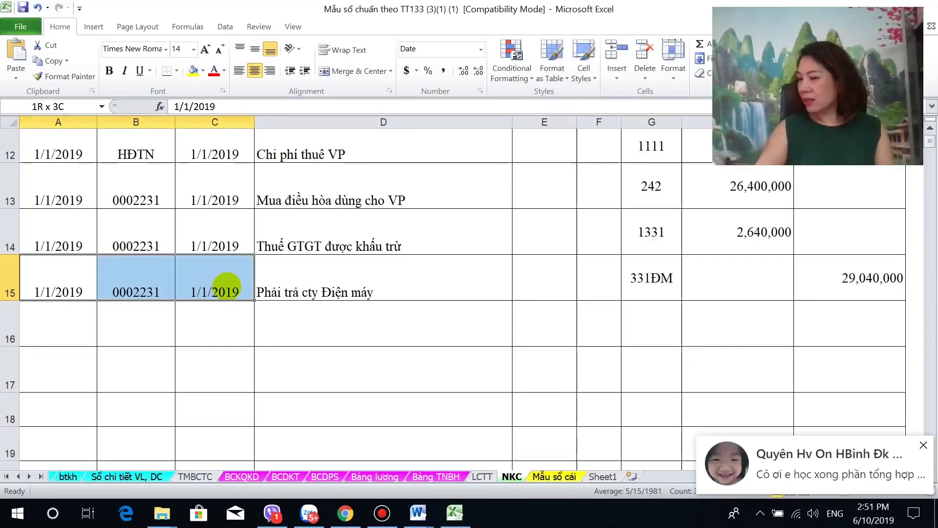
left_click(78, 332)
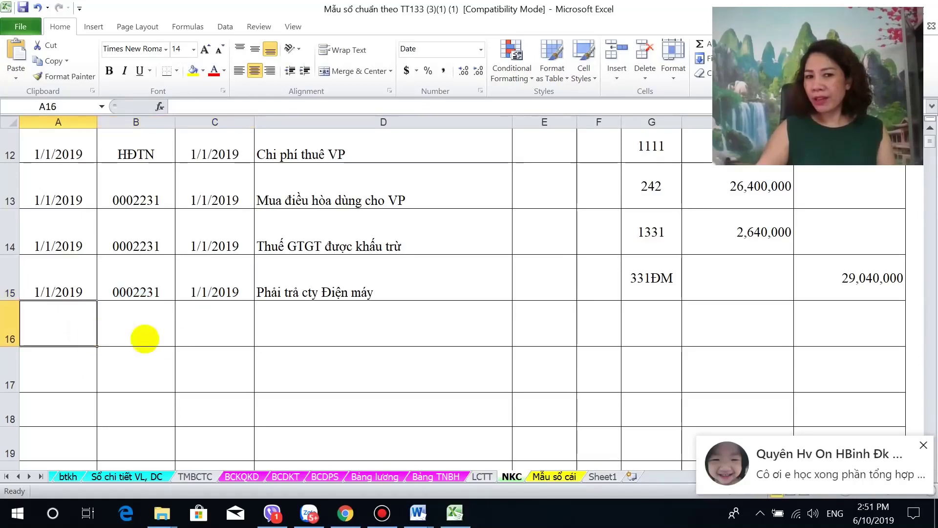
left_click(221, 347, "shift")
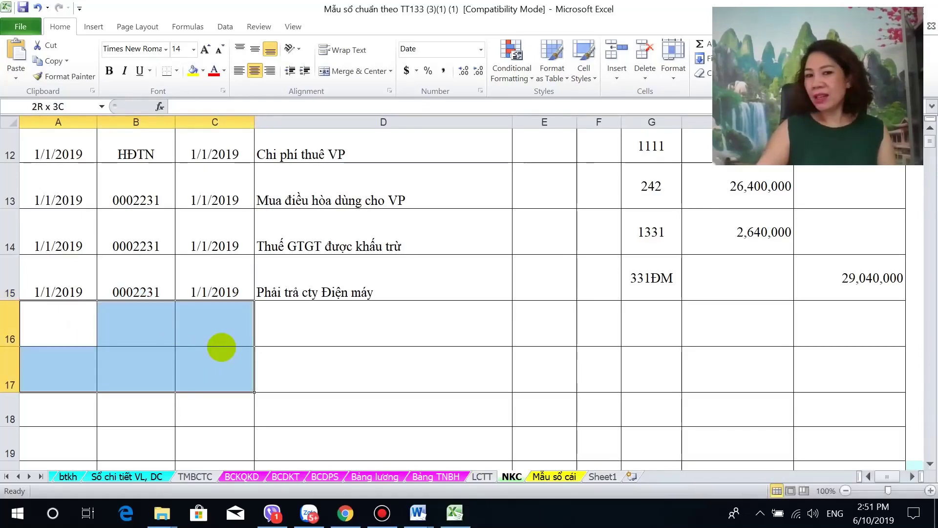
left_click_drag(74, 325, 831, 377)
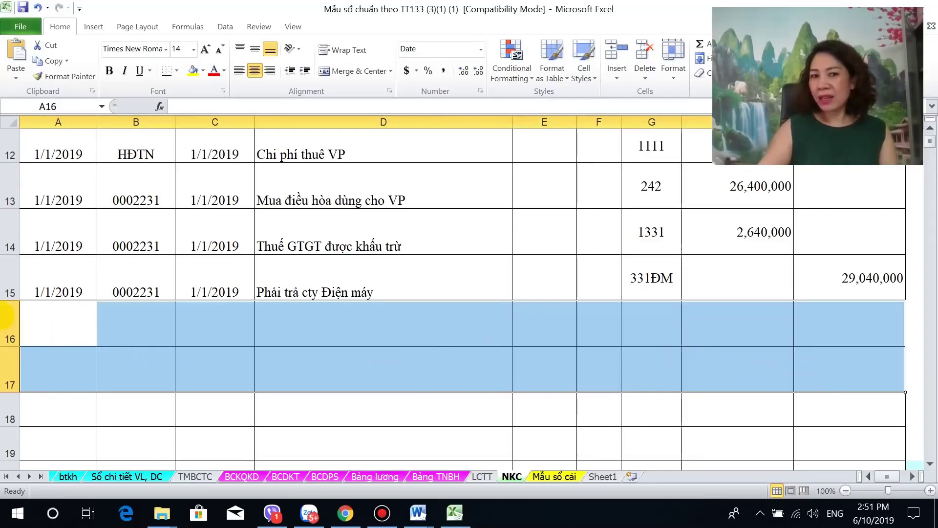
left_click_drag(6, 317, 20, 379)
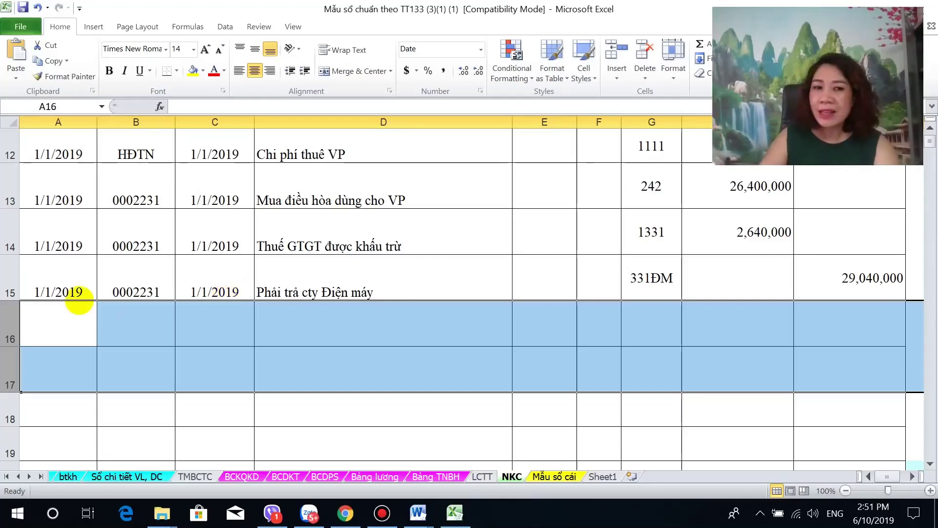
left_click_drag(68, 303, 37, 397)
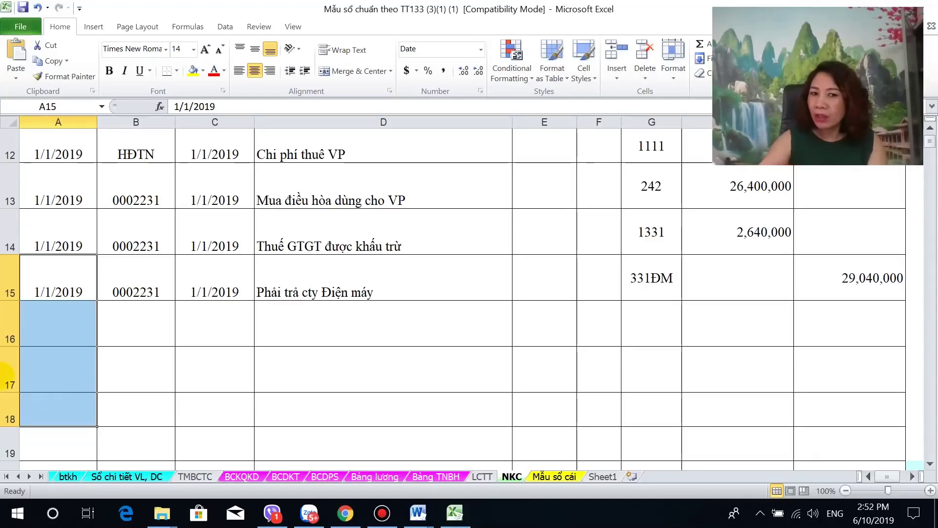
left_click_drag(85, 284, 73, 402)
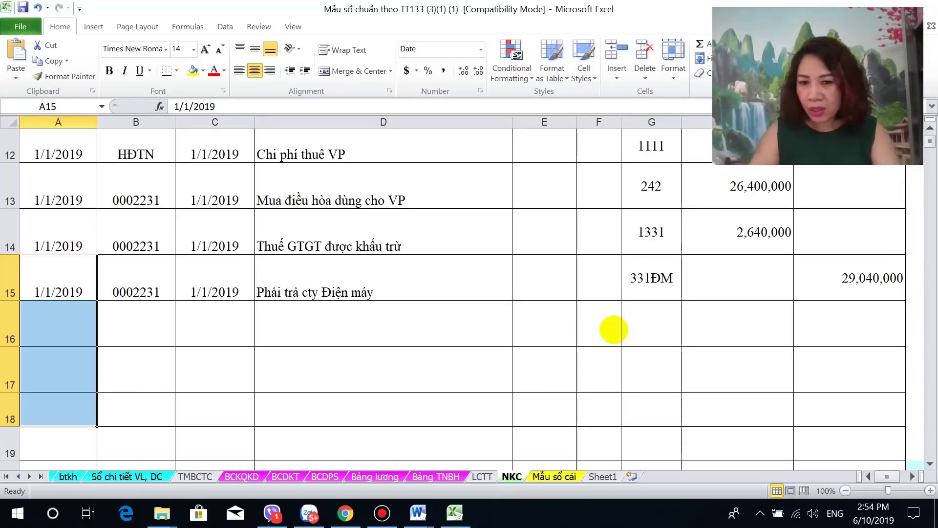
Enter the account codes 2111, 1332 and 331TX in G16, G17 and G18 for the next journal entry
left_click(614, 329)
left_click(651, 338)
type("2111")
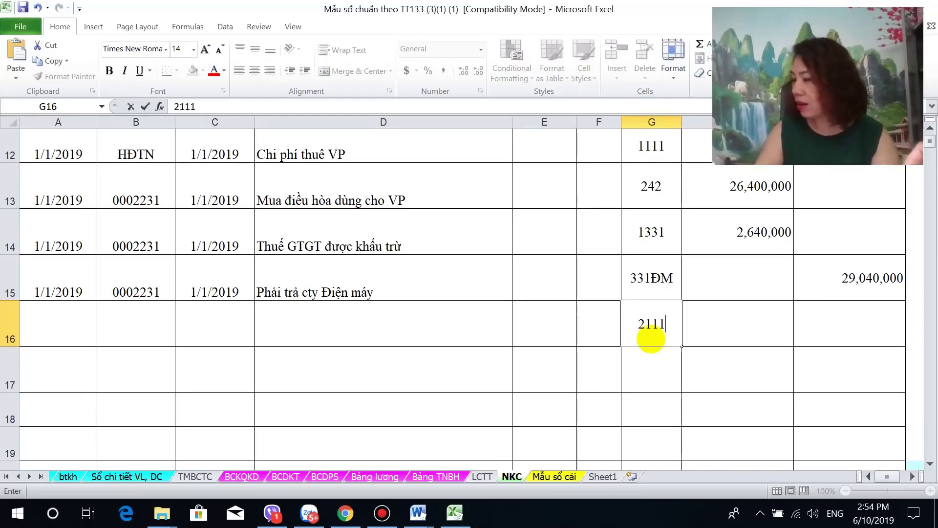
left_click(665, 374)
type("1332")
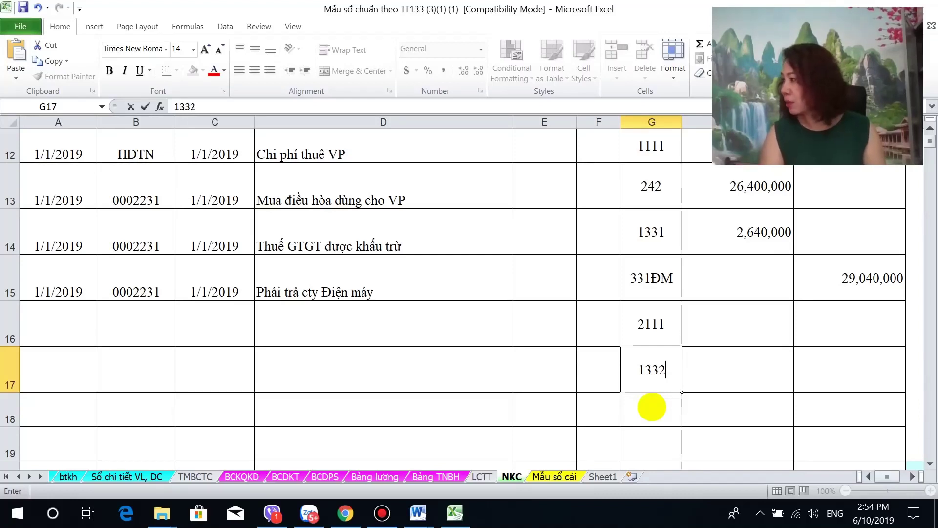
key("Return")
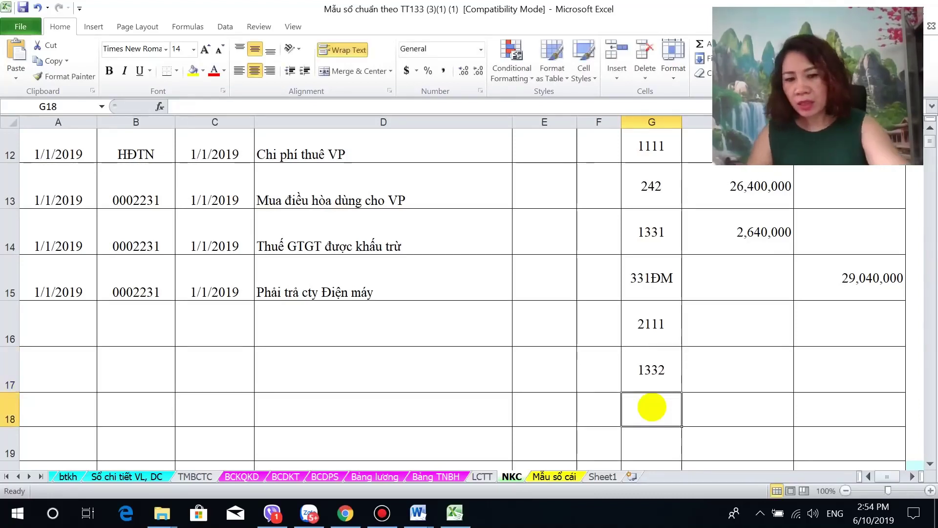
type("331")
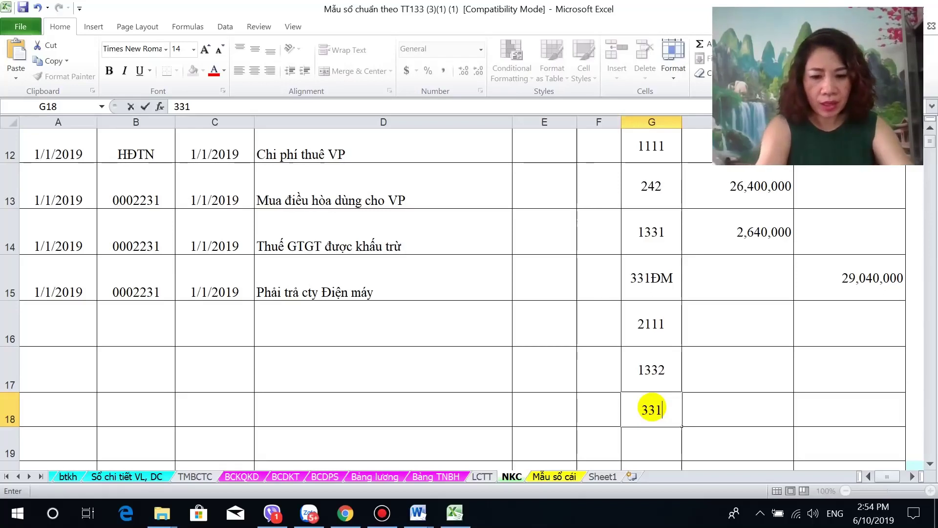
type("TX")
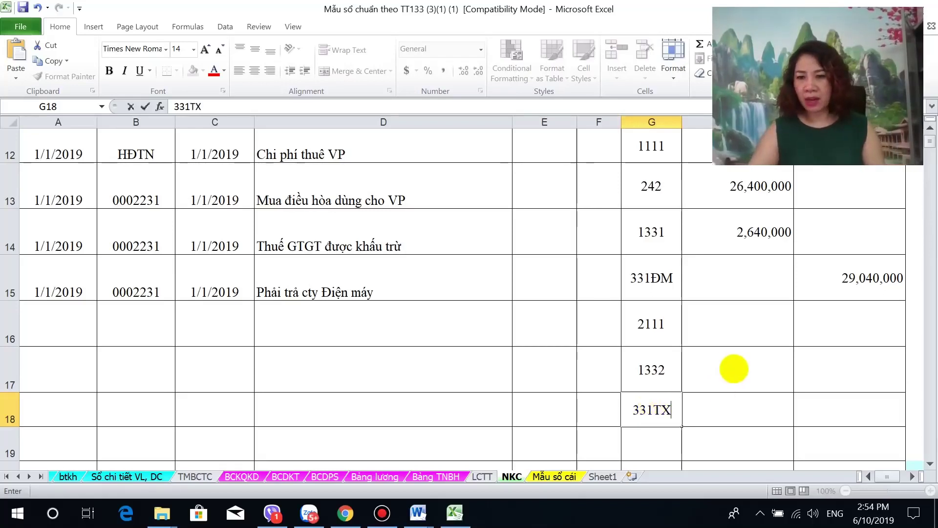
Enter the debit amount 160000000 in H17 for account 1332
left_click(746, 322)
left_click(744, 368)
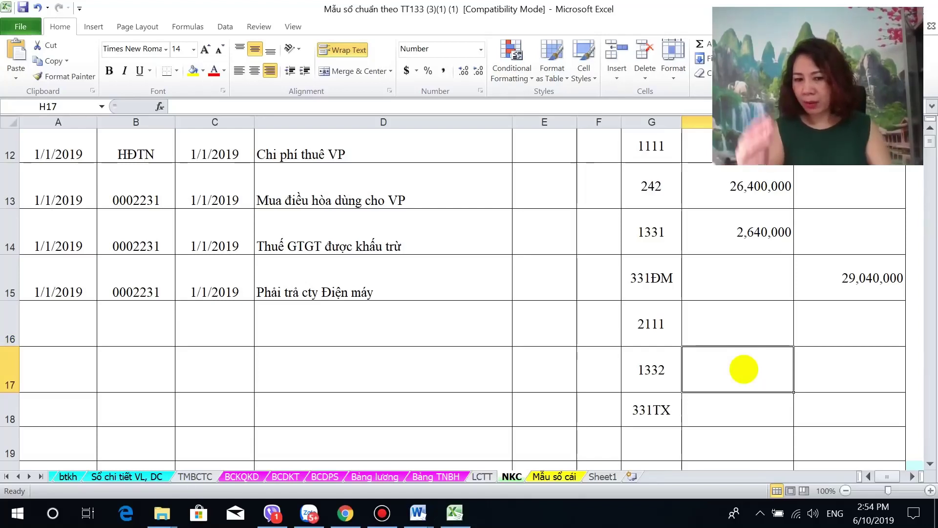
type("160")
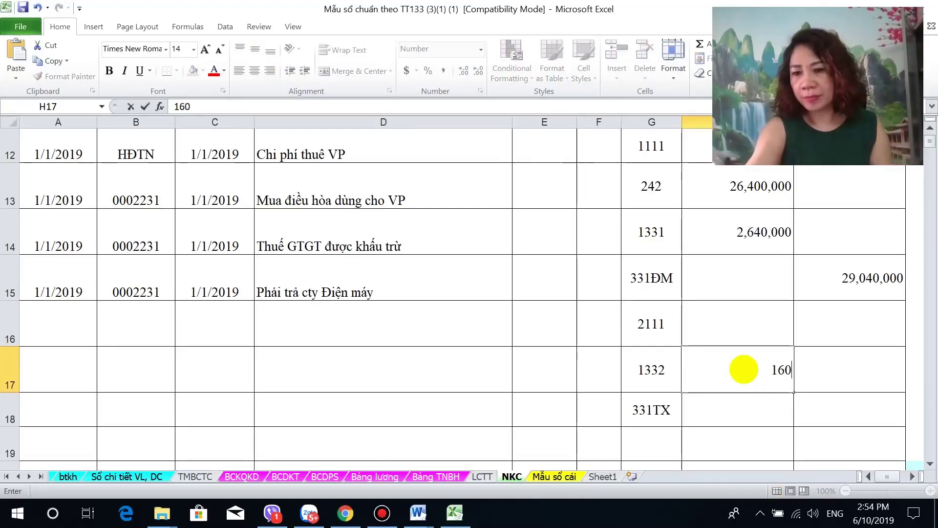
type("000000")
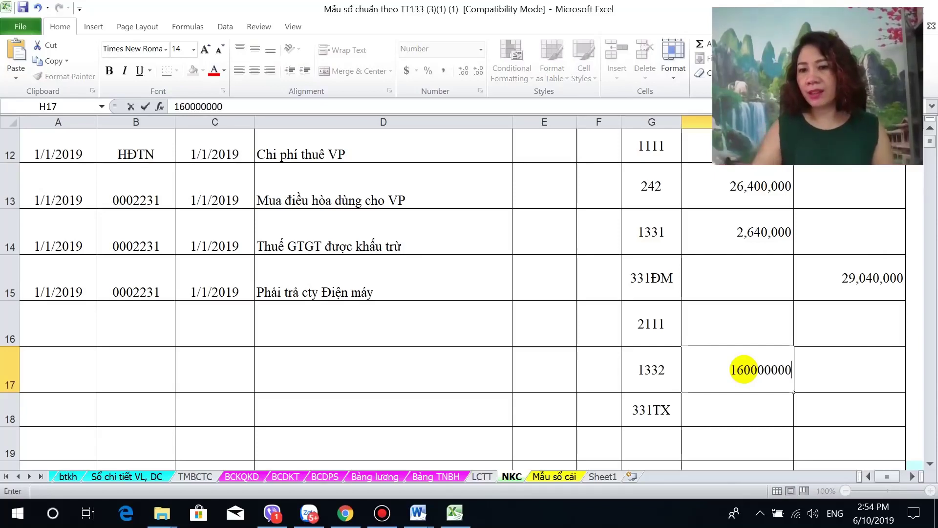
left_click(830, 411)
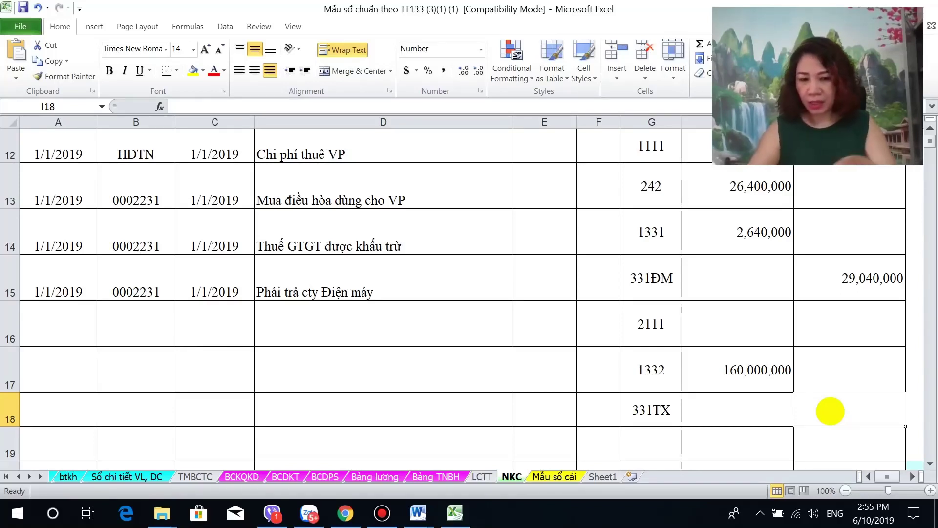
type("2,189,")
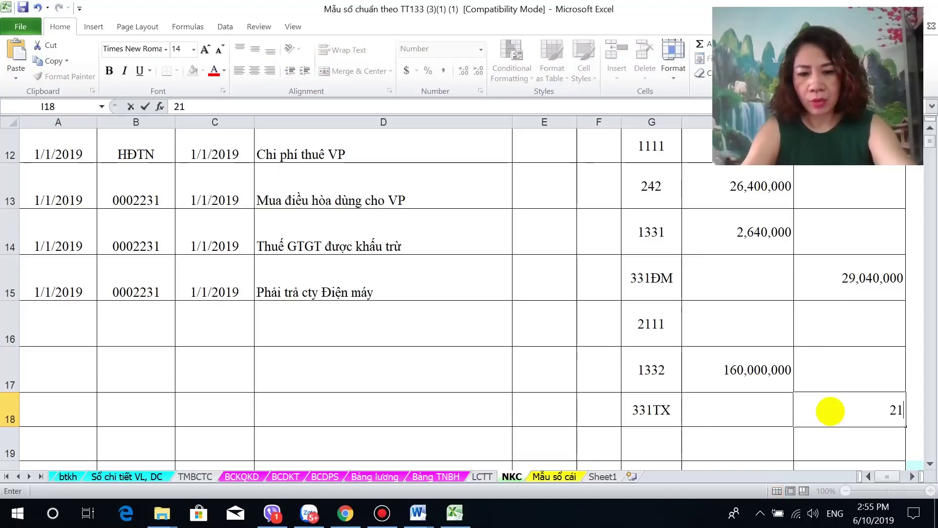
type("000")
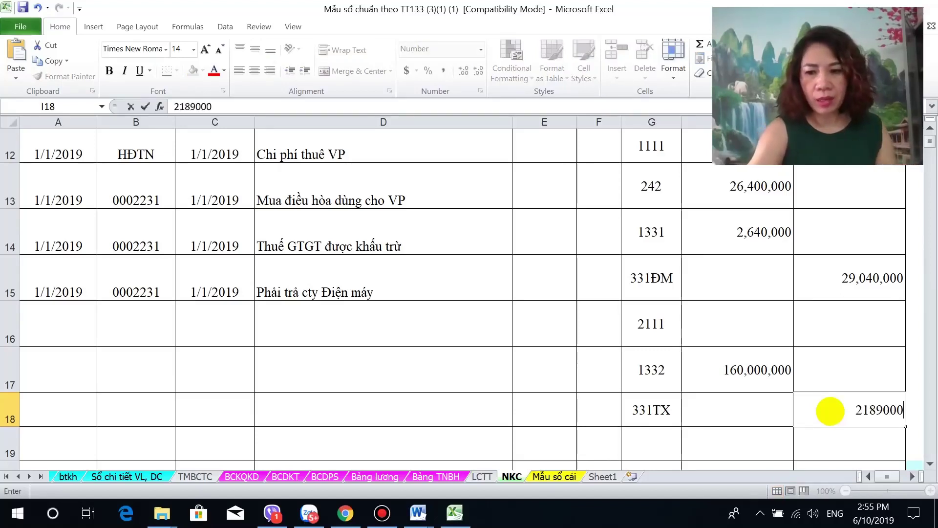
key("Return")
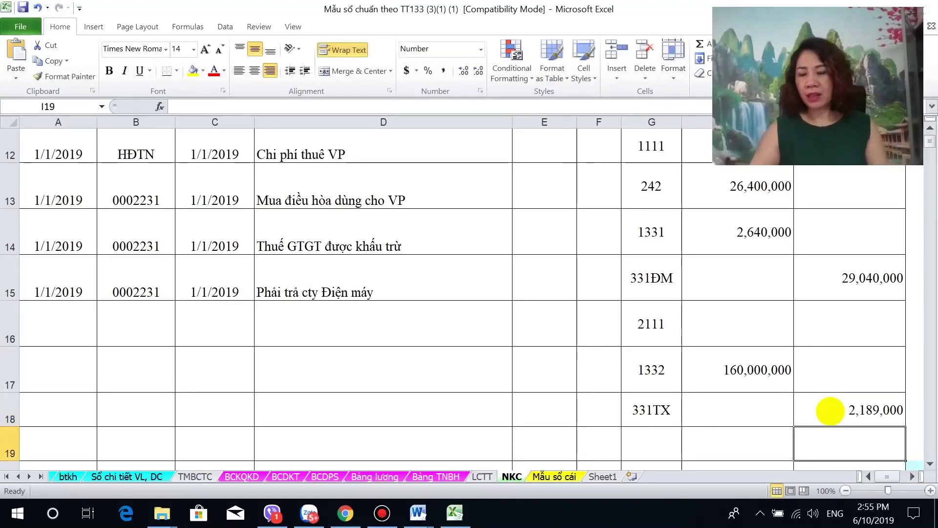
double_click(893, 411)
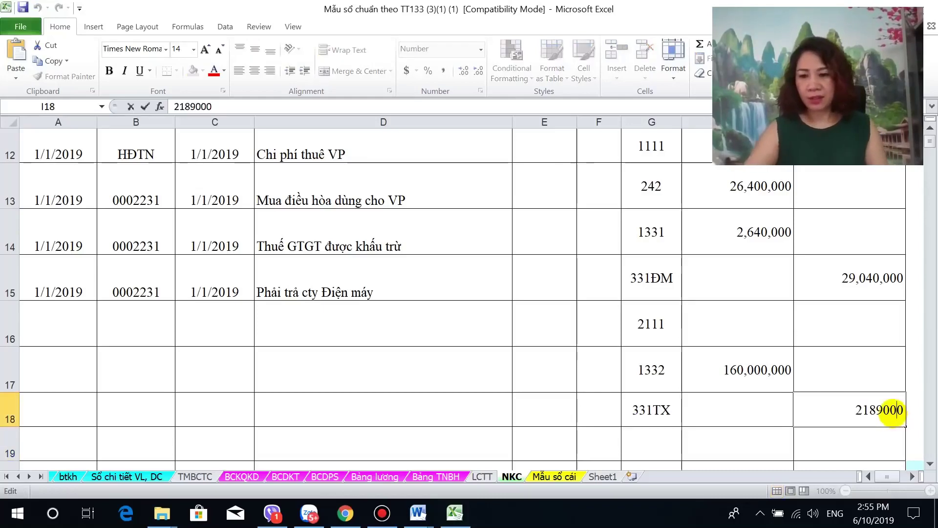
type("000")
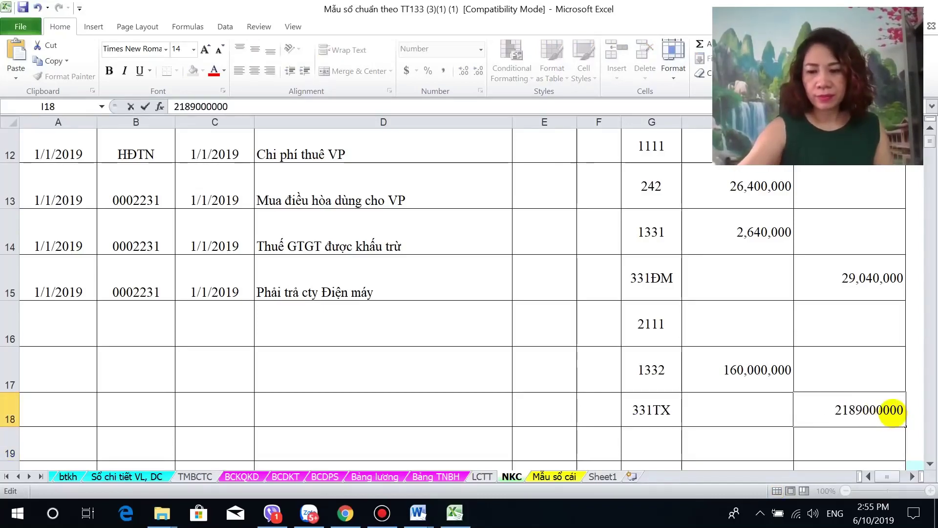
key("Return")
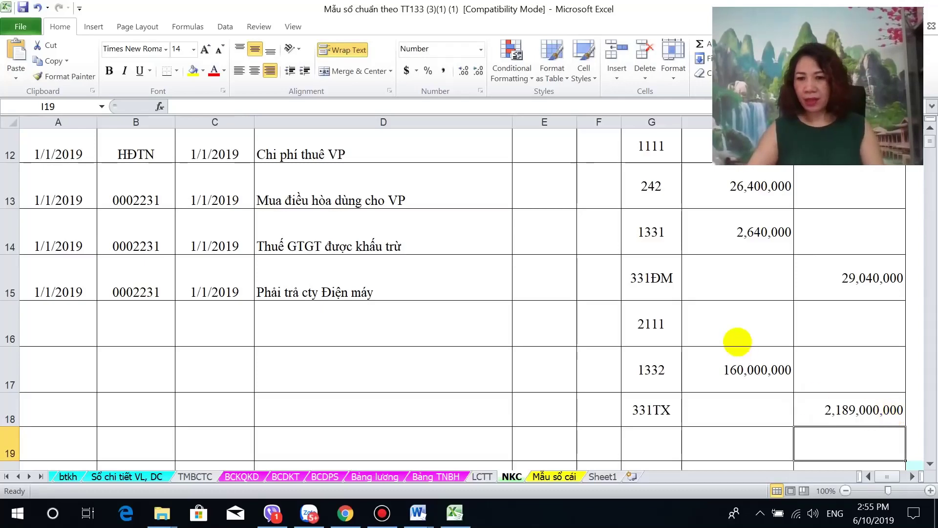
left_click(737, 341)
type("=")
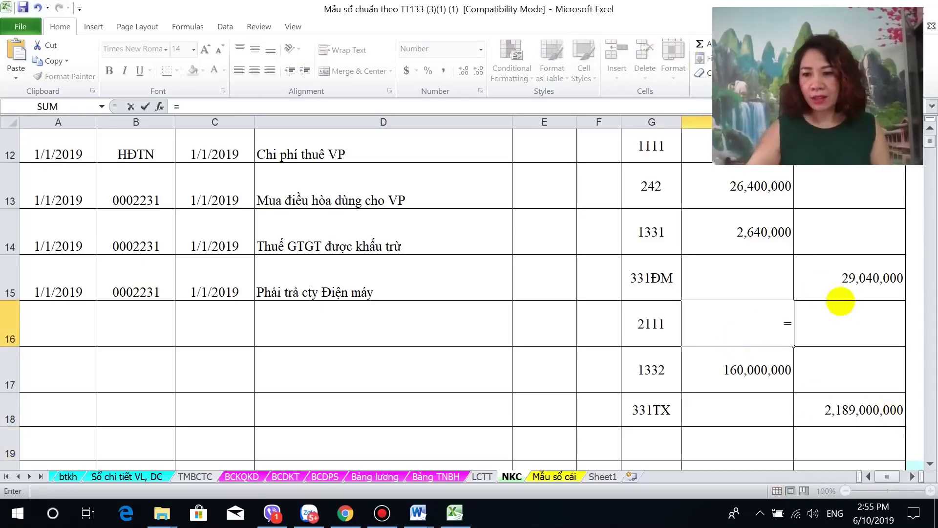
left_click(844, 409)
type("-")
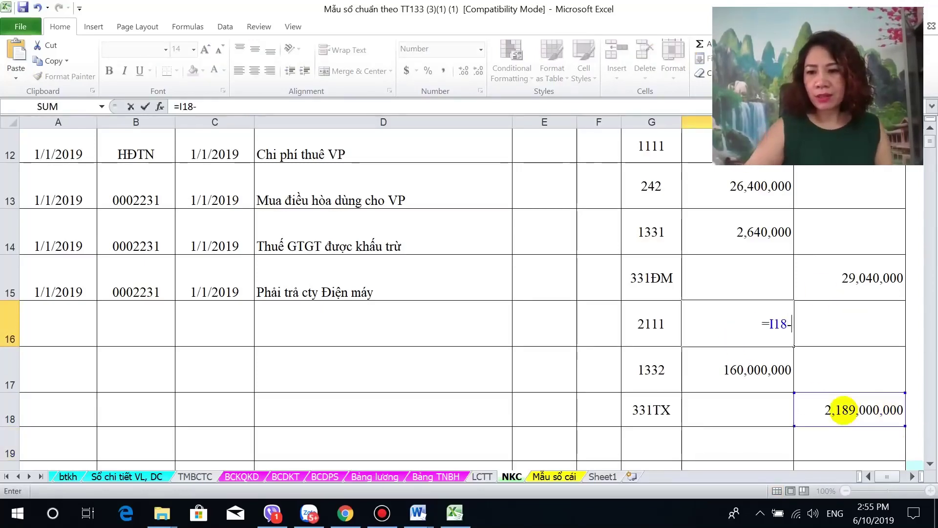
left_click(700, 379)
key("Return")
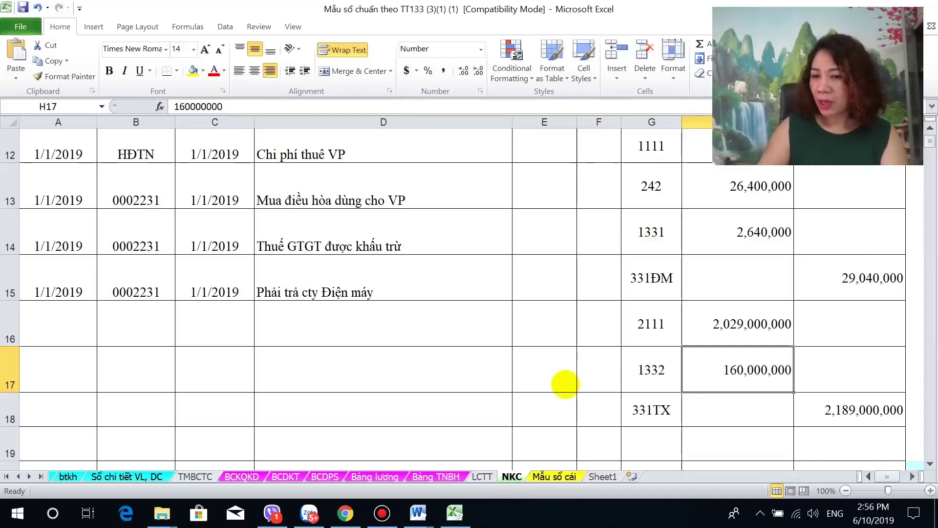
left_click_drag(660, 332, 842, 419)
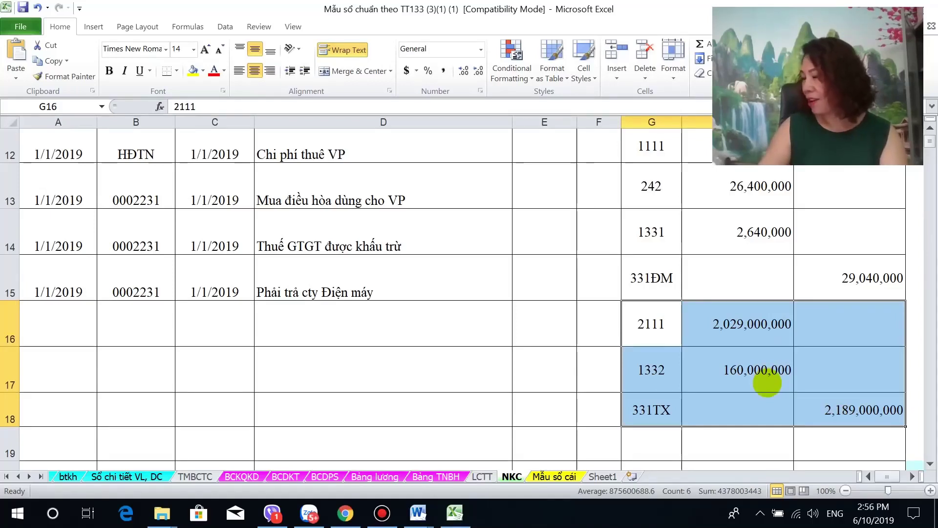
left_click_drag(680, 369, 754, 370)
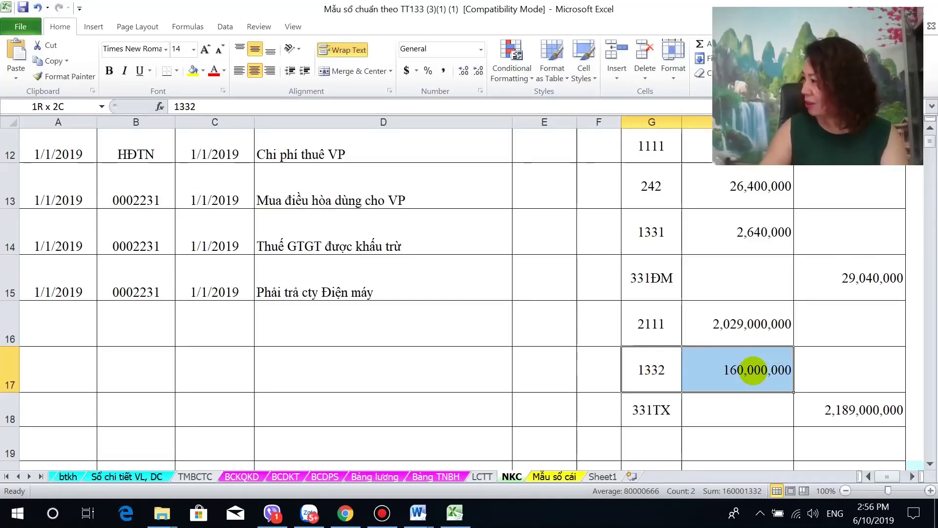
Enter the description "Mua ô tô dùng cho qly" in D16 for the account 2111 row
left_click(468, 340)
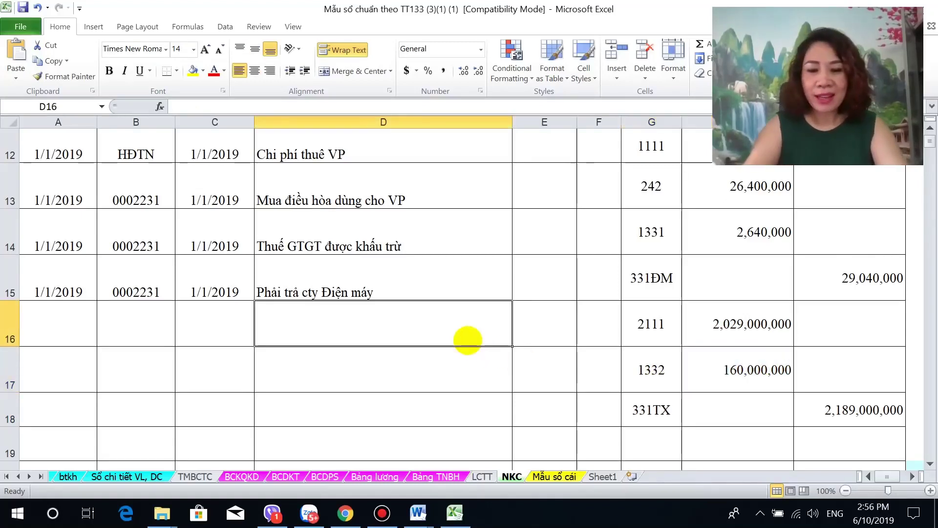
type("Mua ")
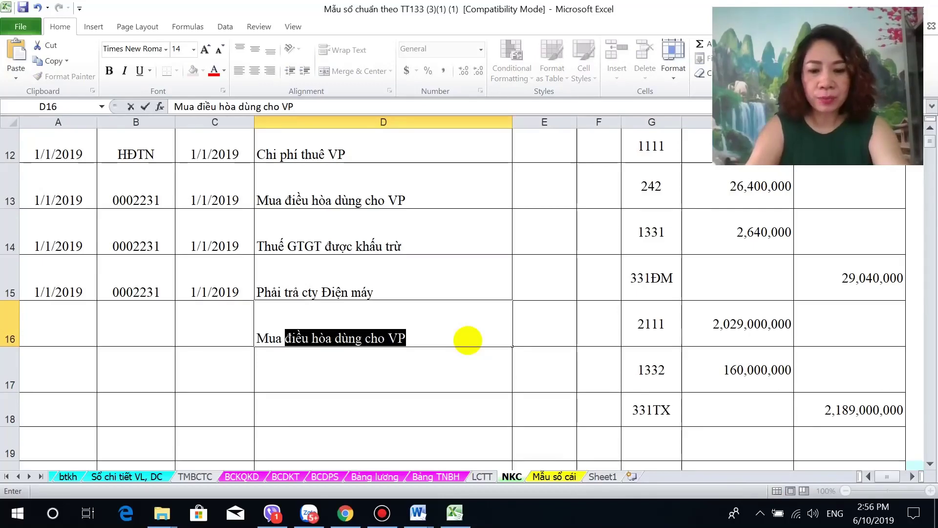
type("ô tô dùng")
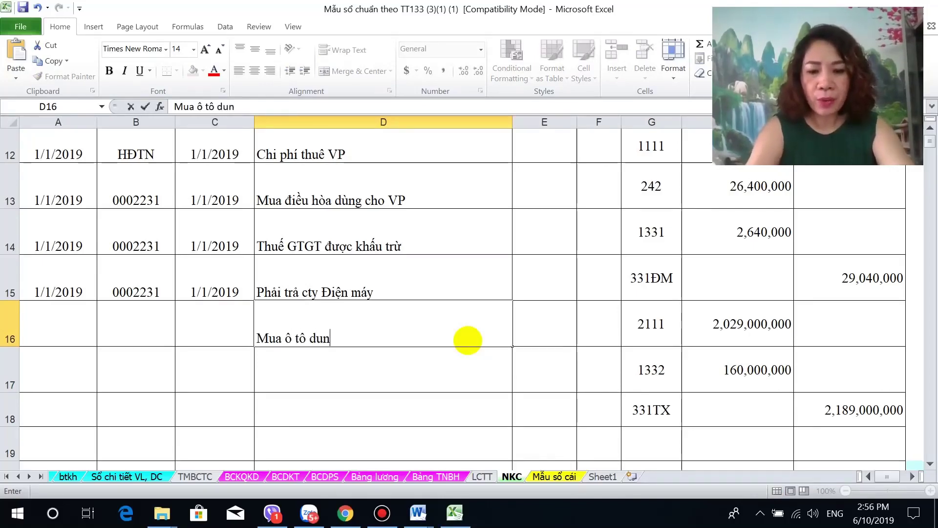
type(" cho q")
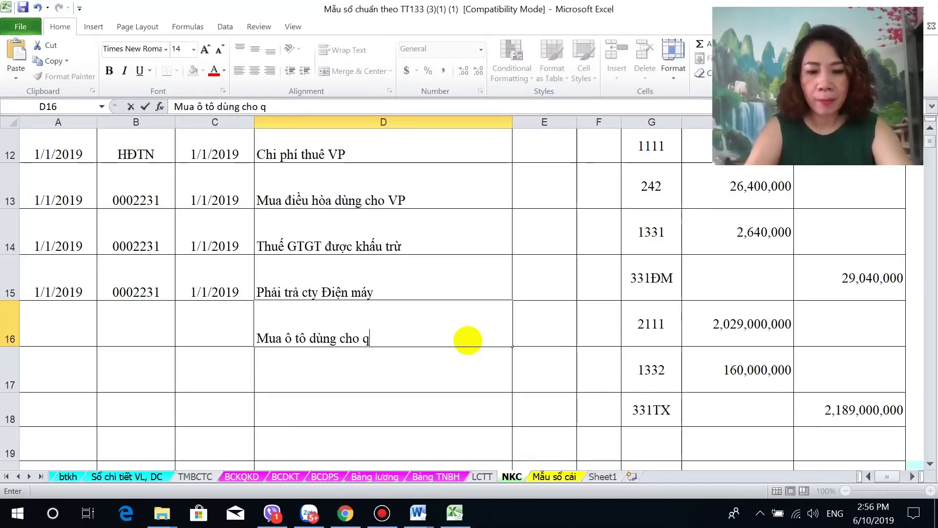
type("ly")
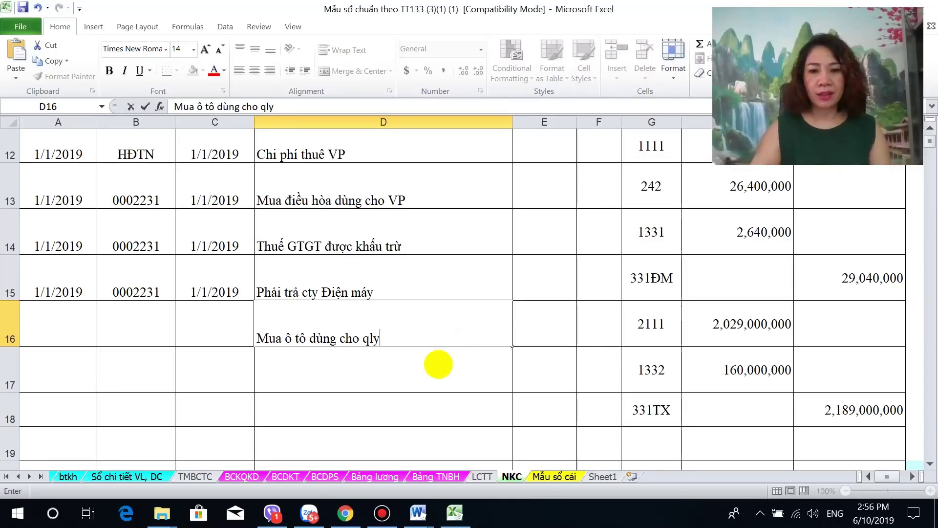
Enter the description "Thuế GTGT đầu vào dùng chung" in D17 for the account 1332 row
left_click(438, 364)
type("Thuế GT")
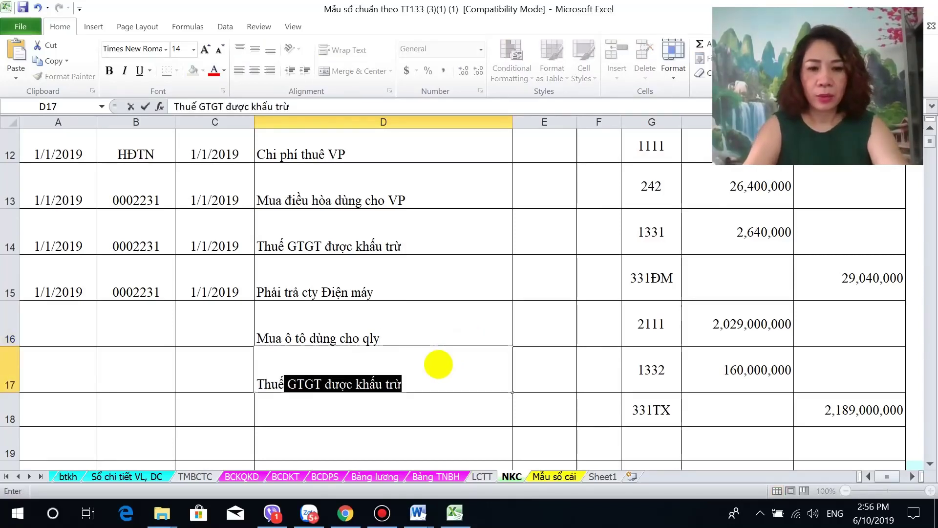
type("GT")
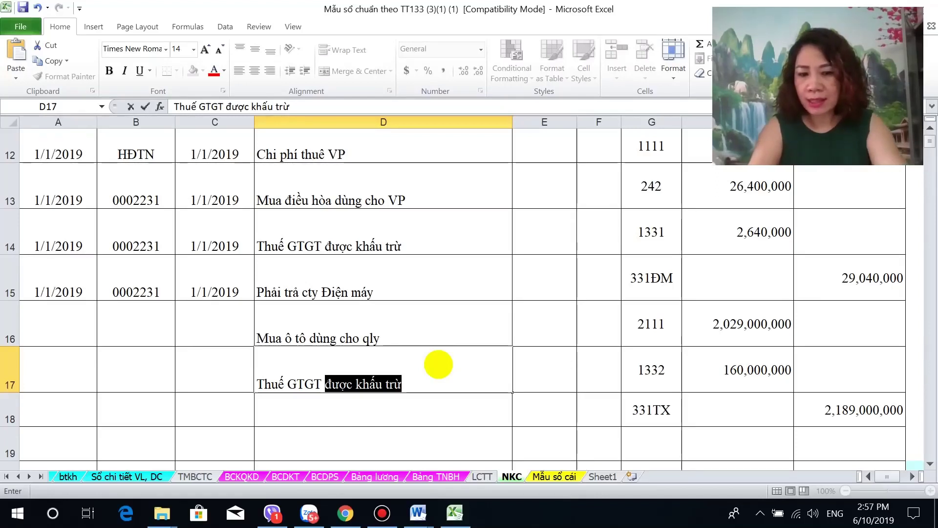
type("đầu ")
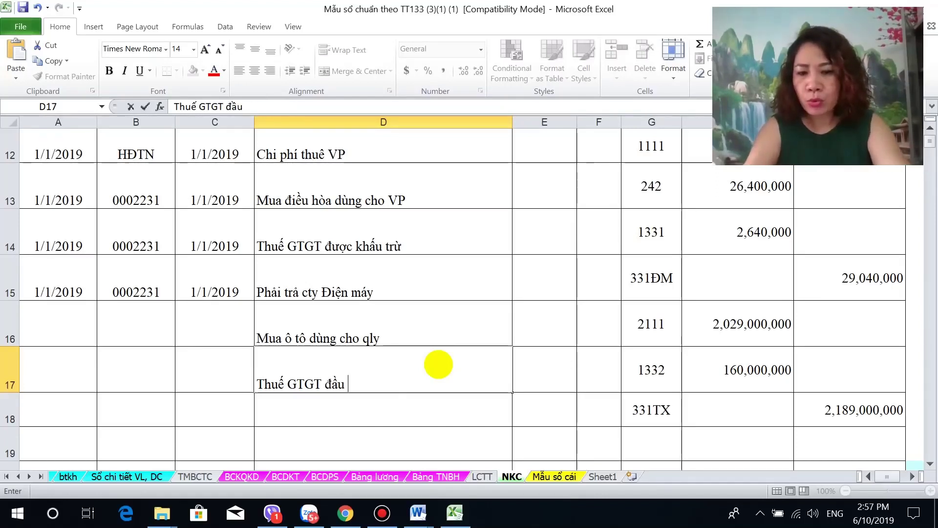
type("vao")
key("BackSpace")
key("BackSpace")
key("BackSpace")
key("BackSpace")
type("va")
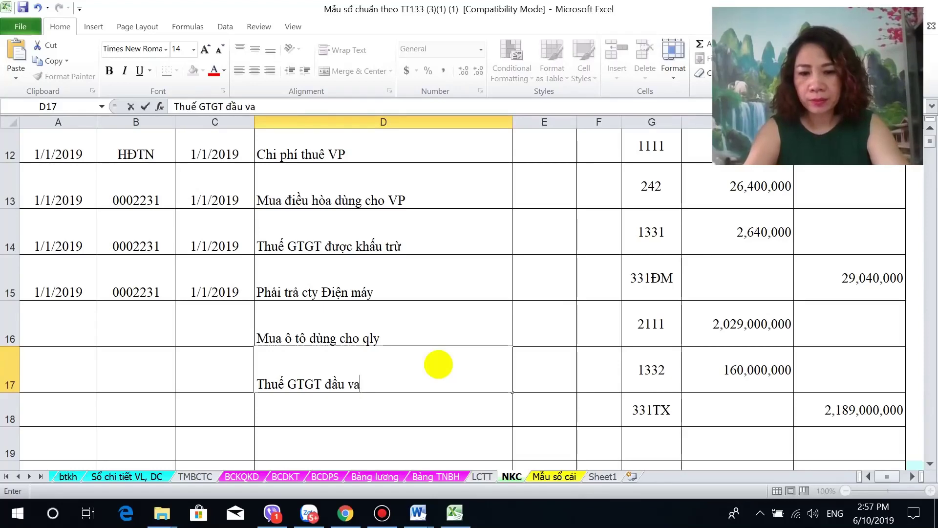
type("of dung")
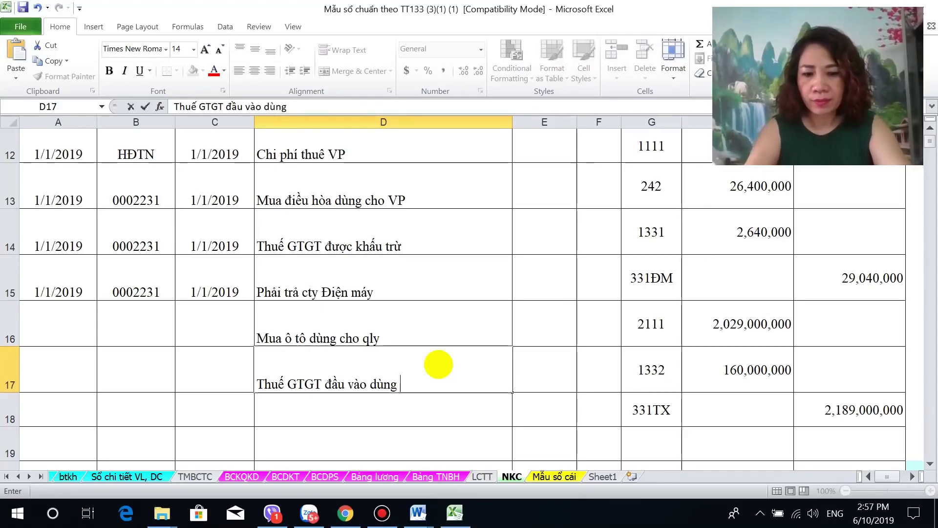
type(" chung")
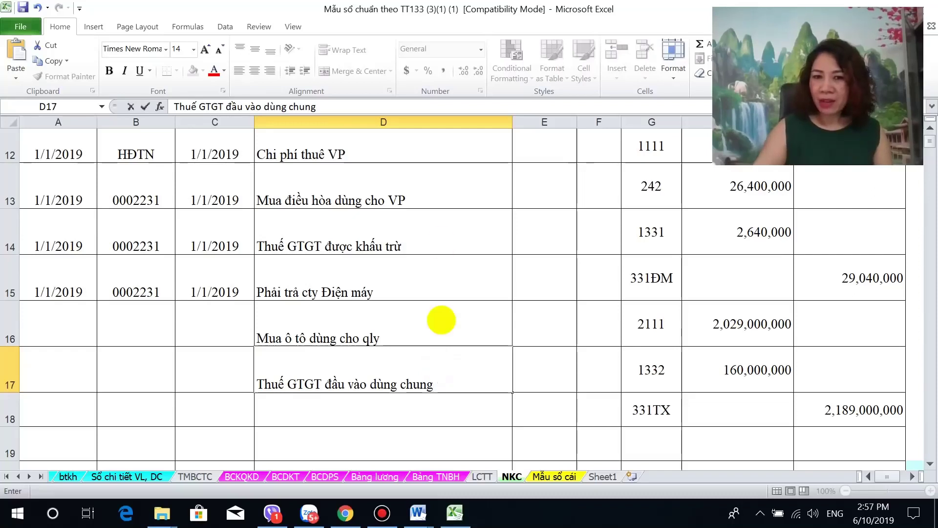
left_click(446, 149)
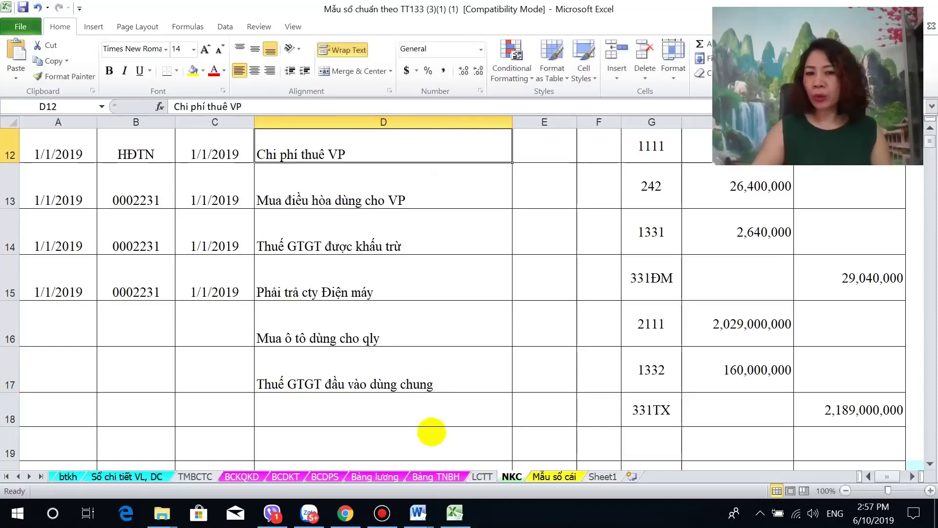
Copy the input VAT description from D17 over the description in D14
left_click(418, 380)
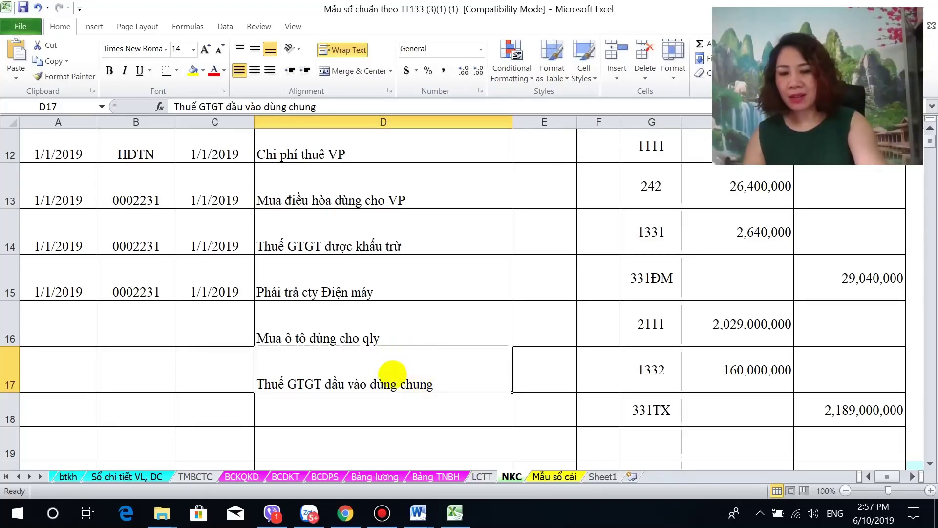
key("ctrl+c")
left_click(386, 246)
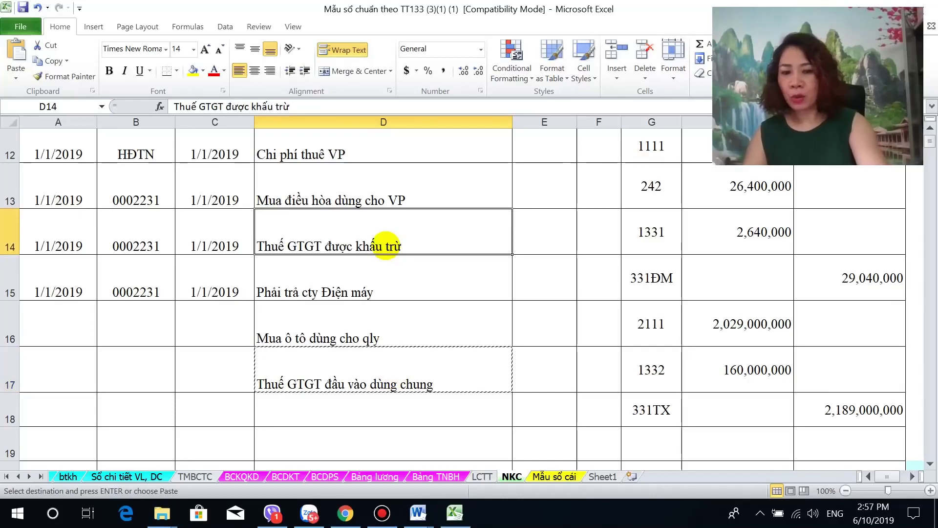
key("ctrl+v")
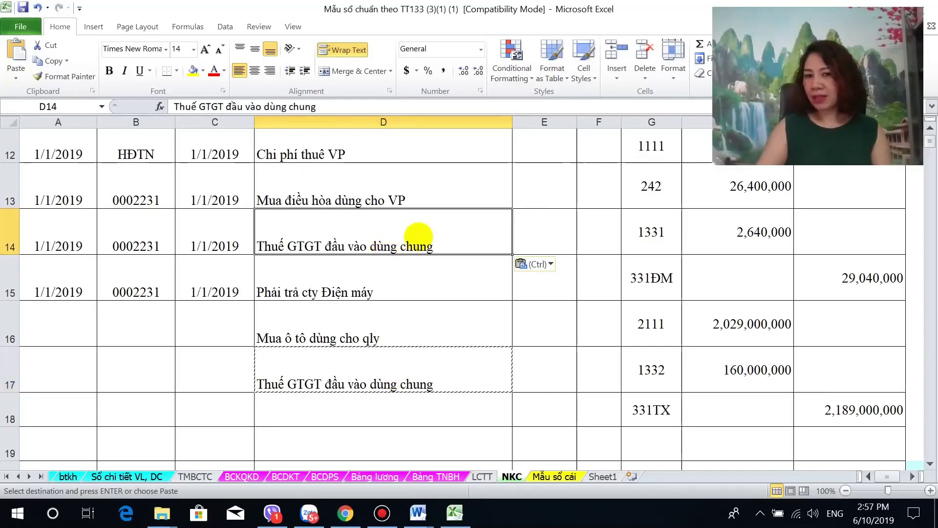
left_click_drag(418, 237, 440, 353)
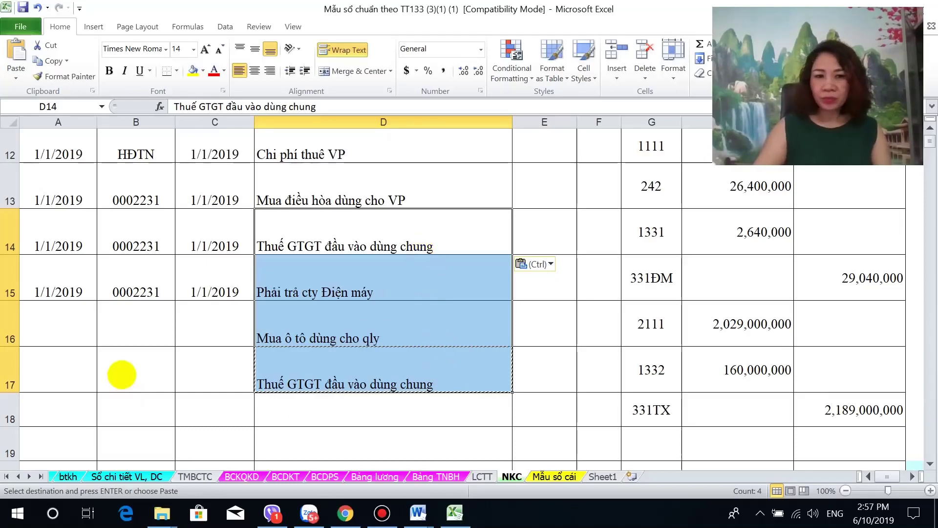
Fill the dates in columns A and C down from row 15 through row 17
left_click(122, 374)
left_click_drag(69, 293, 61, 388)
key("ctrl+d")
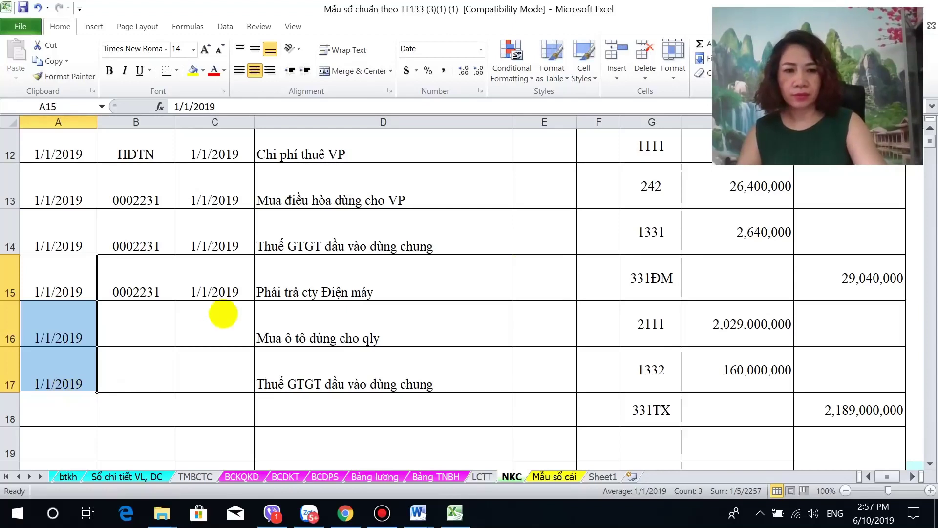
left_click_drag(221, 293, 225, 389)
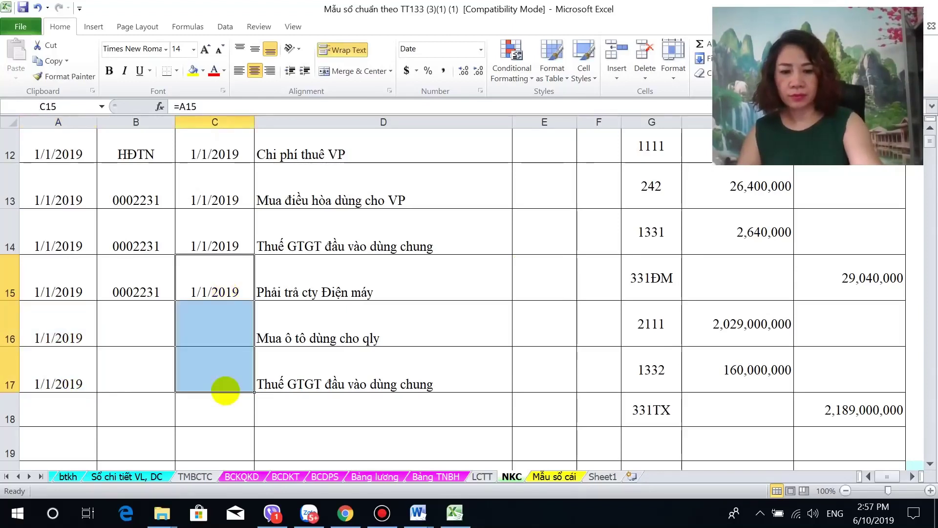
key("ctrl+d")
Enter voucher number 234566 in B16 and fill it down through B18
left_click(148, 339)
type("23")
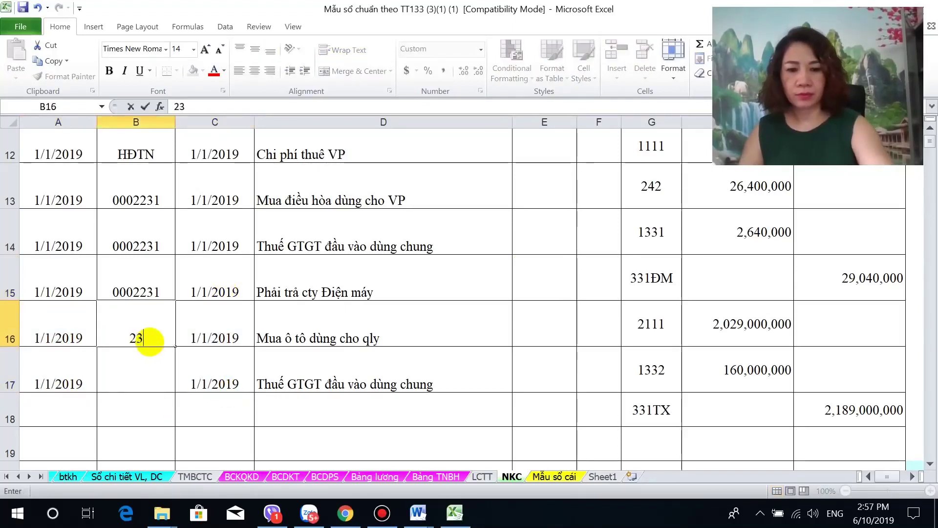
type("4566")
left_click(151, 360)
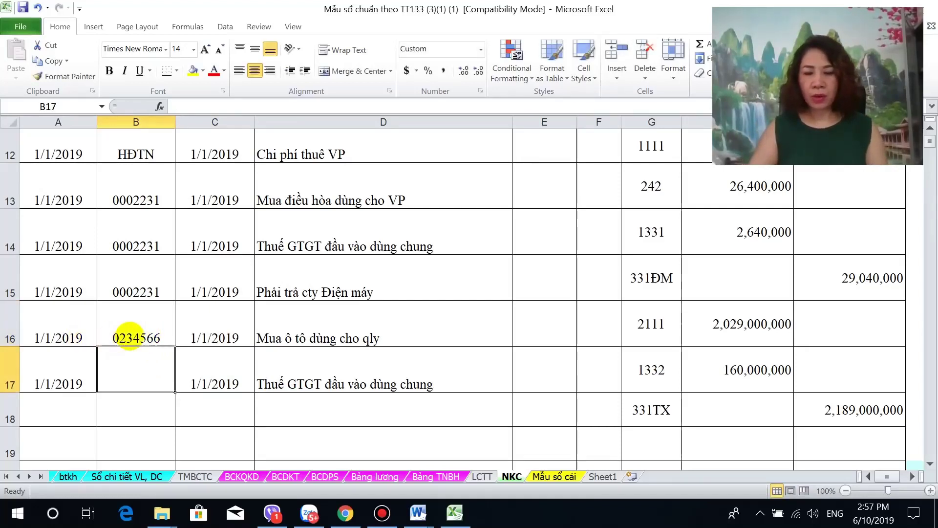
left_click_drag(130, 336, 130, 398)
key("ctrl+d")
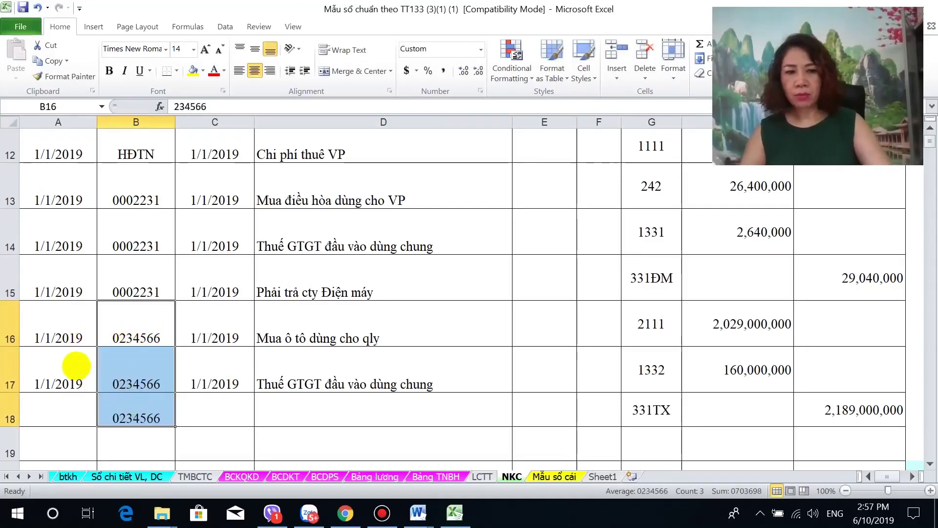
Fill the dates in columns A and C down from row 17 to row 18
left_click_drag(76, 365, 82, 412)
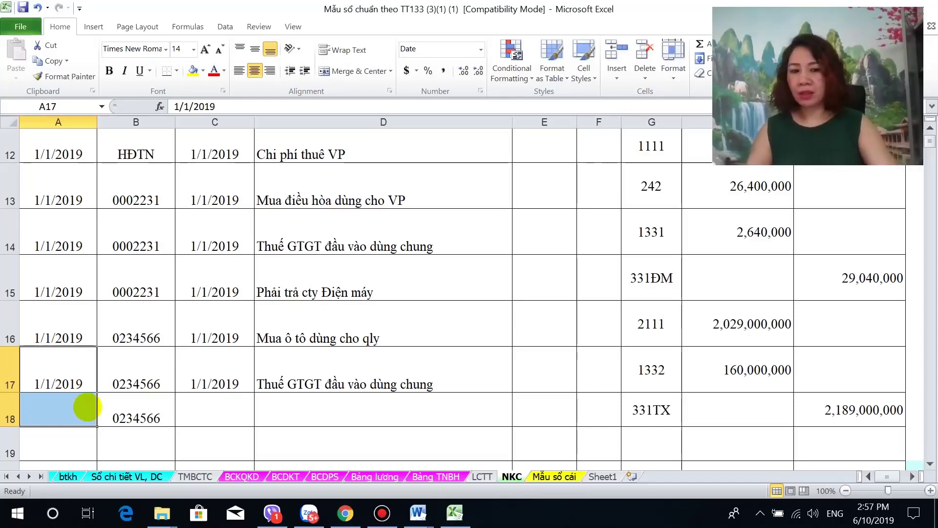
key("ctrl+d")
left_click_drag(203, 380, 207, 395)
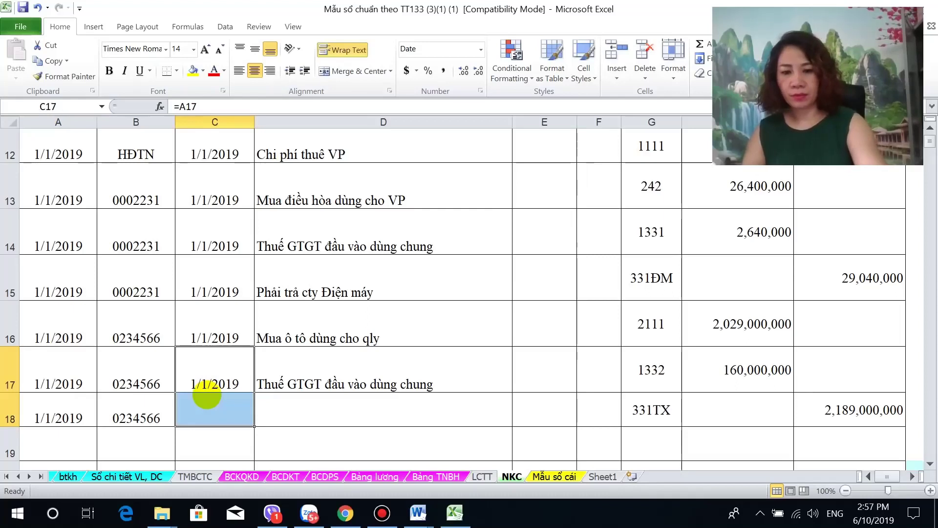
key("ctrl+d")
Enter the supplier payable description "Phải tra cty Toyota TX" in D18
left_click(265, 409)
type("O")
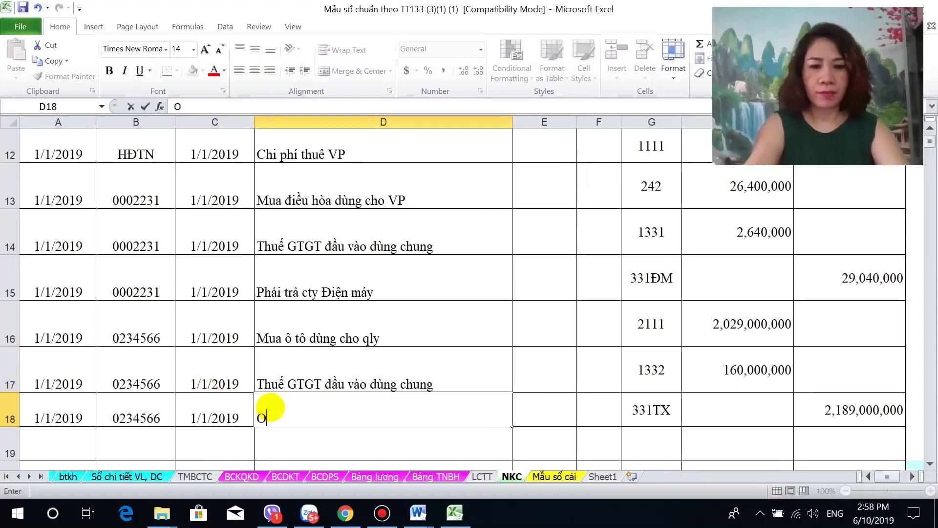
key("BackSpace")
type("OPHA")
key("BackSpace")
key("BackSpace")
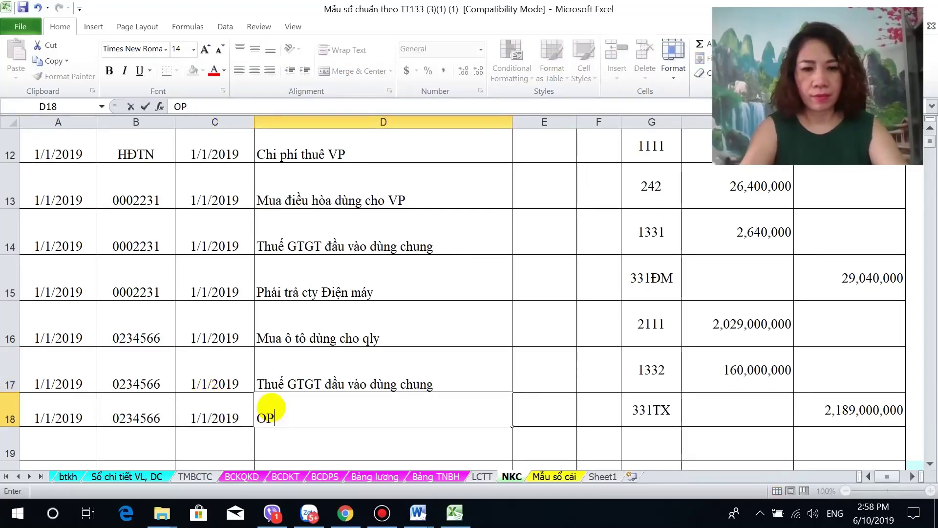
key("BackSpace")
key("BackSpace")
type("p")
key("BackSpace")
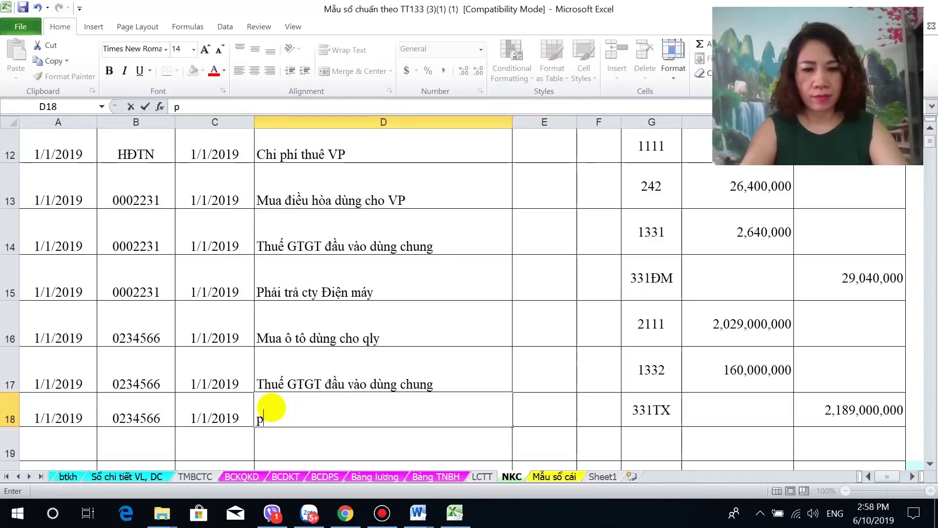
key("BackSpace")
type("Ph")
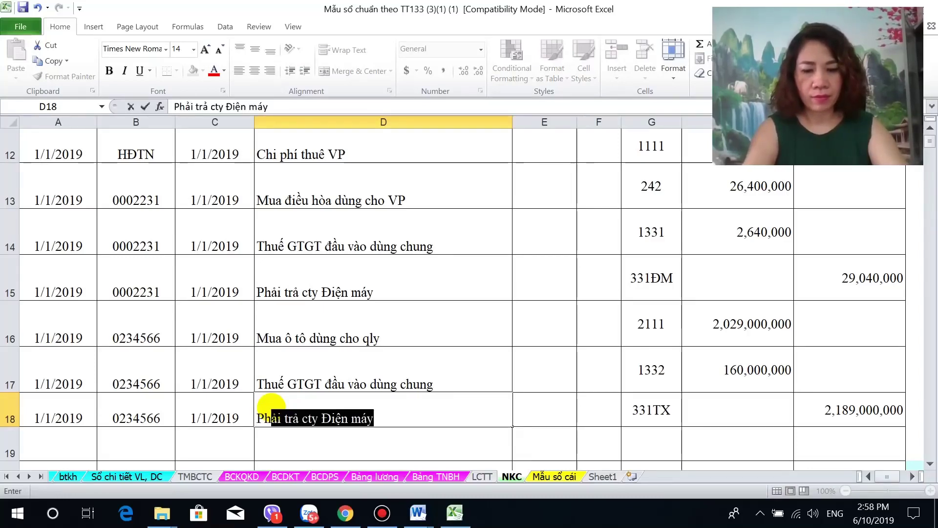
type("ải tra")
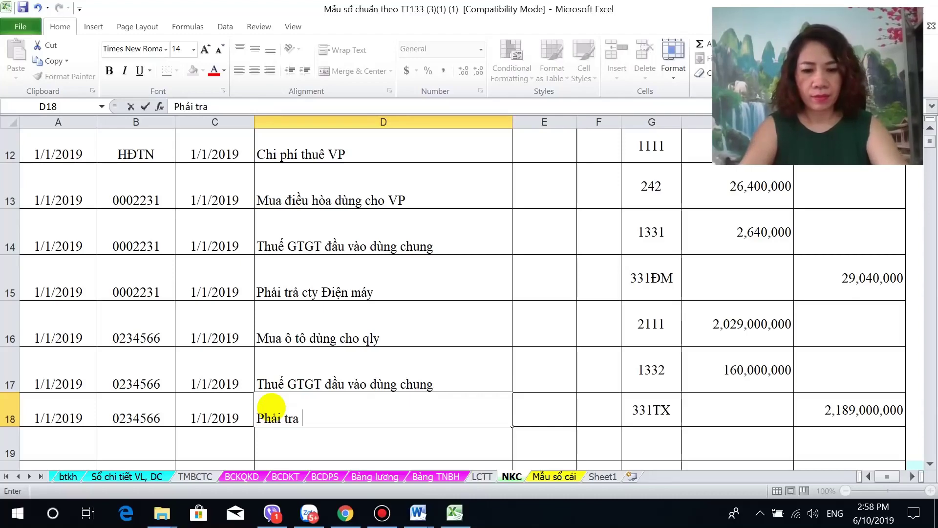
type(" cty To")
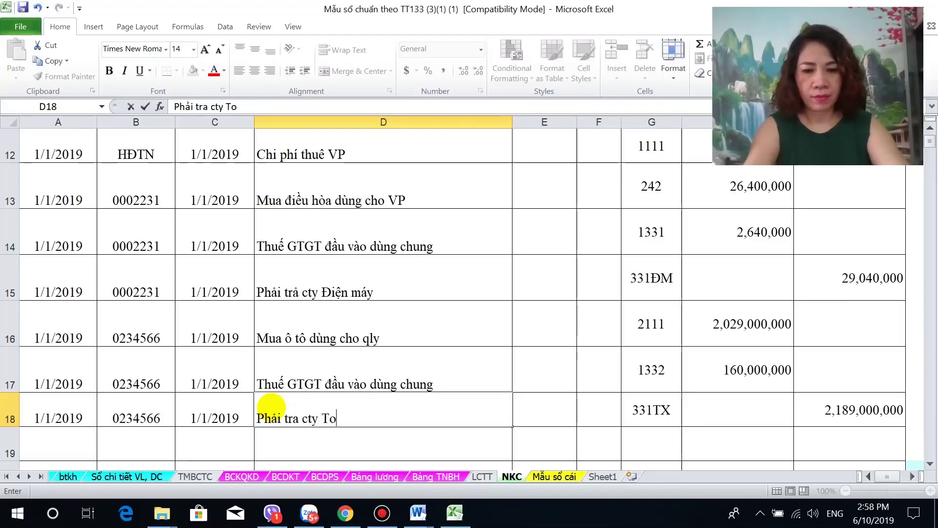
type("yota")
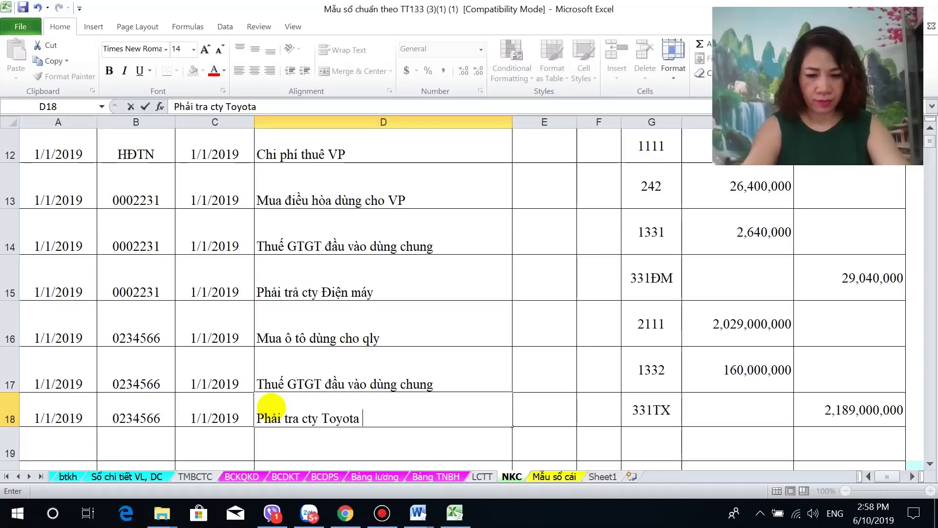
type(" TX")
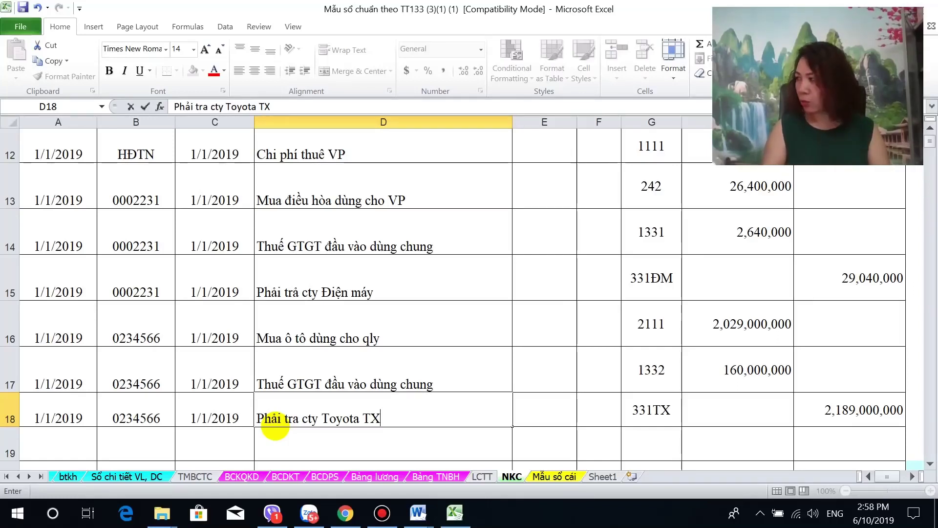
Enter account codes 6422, 1331 and 1111 in G19, G20 and G21 for the electricity expense entry
scroll(566, 447, "down", 1)
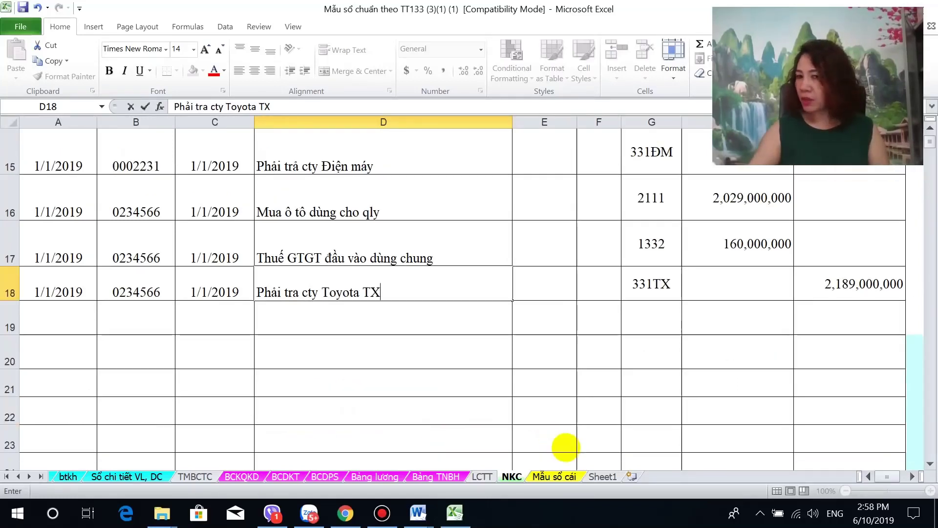
left_click(667, 312)
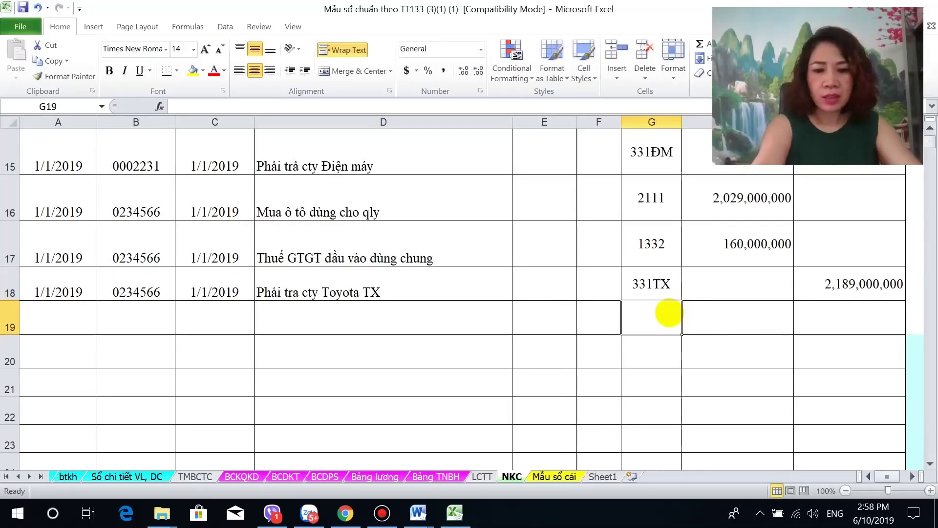
type("6422")
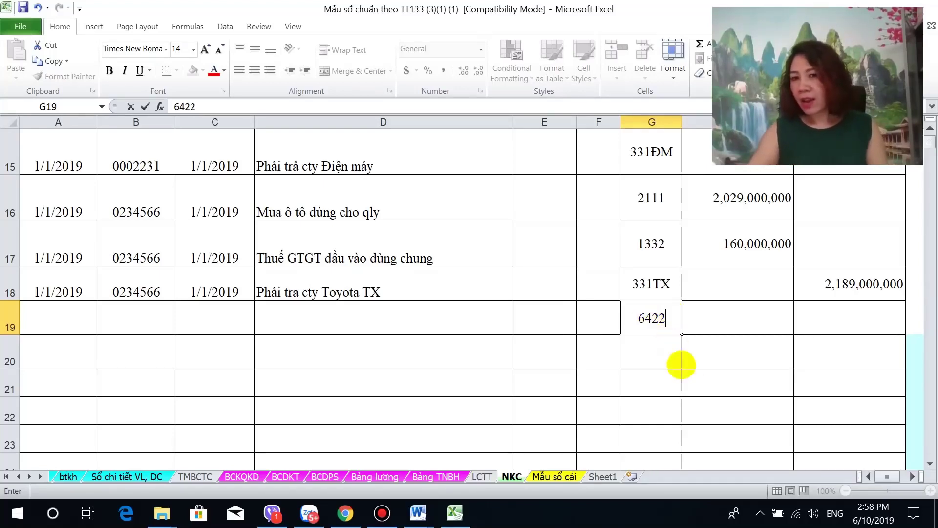
scroll(707, 397, "up", 1)
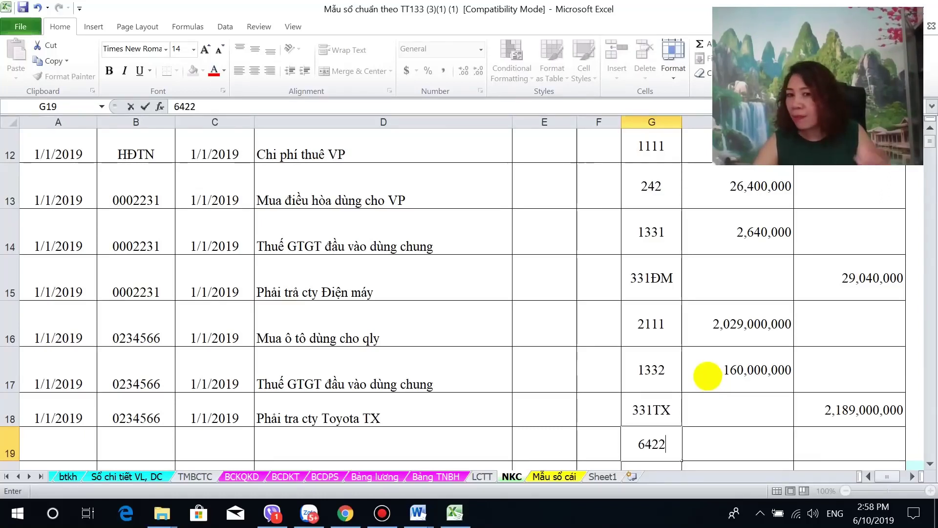
left_click(643, 193)
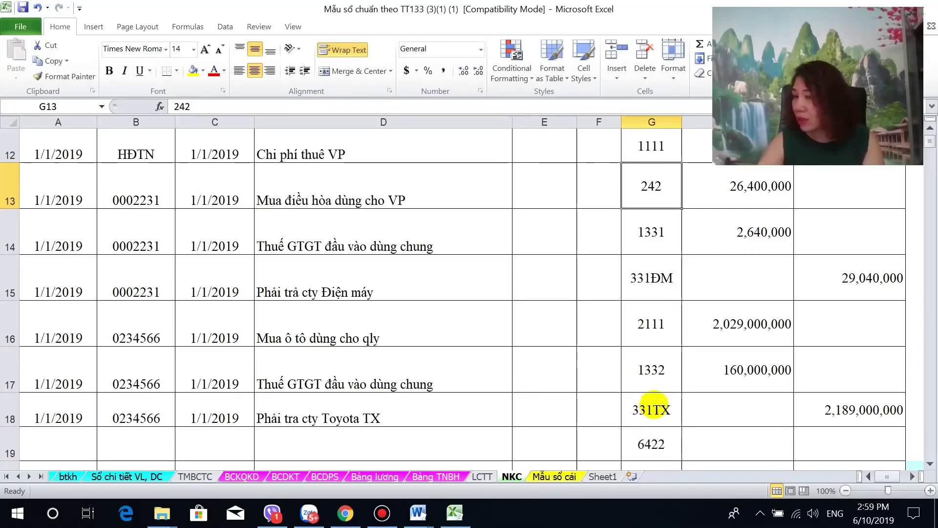
scroll(652, 410, "up", 1)
left_click(640, 270)
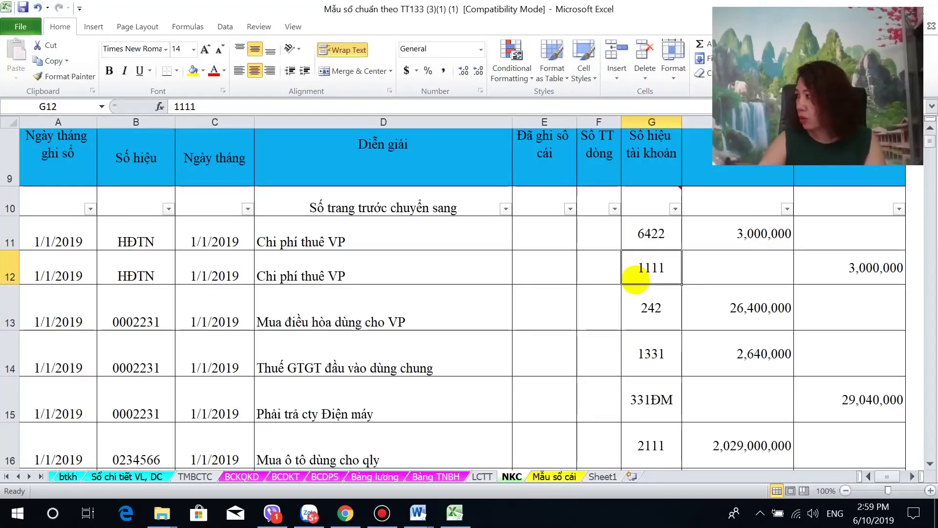
left_click(638, 231)
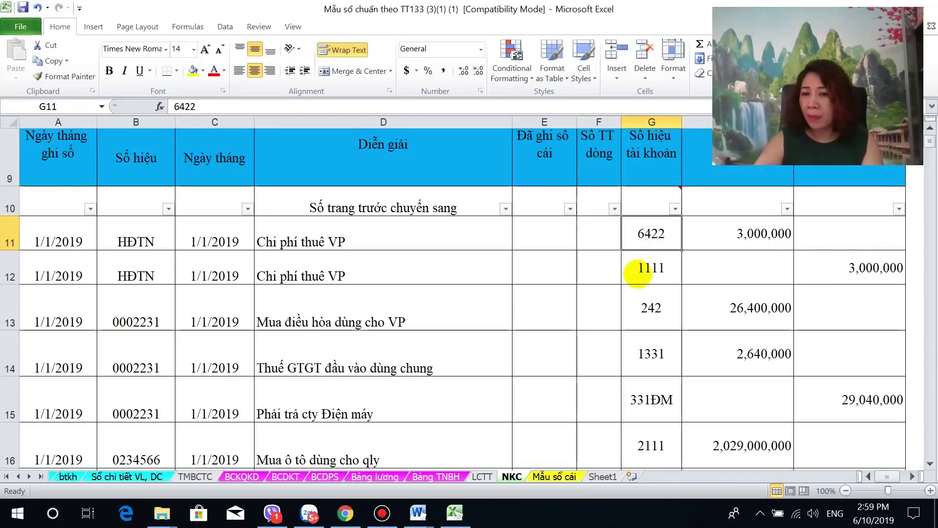
scroll(638, 274, "down", 2)
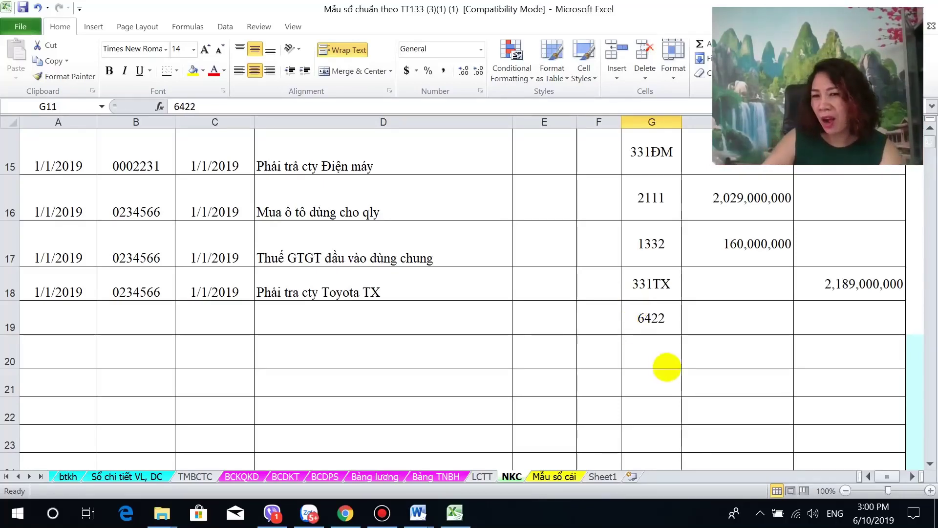
left_click(666, 355)
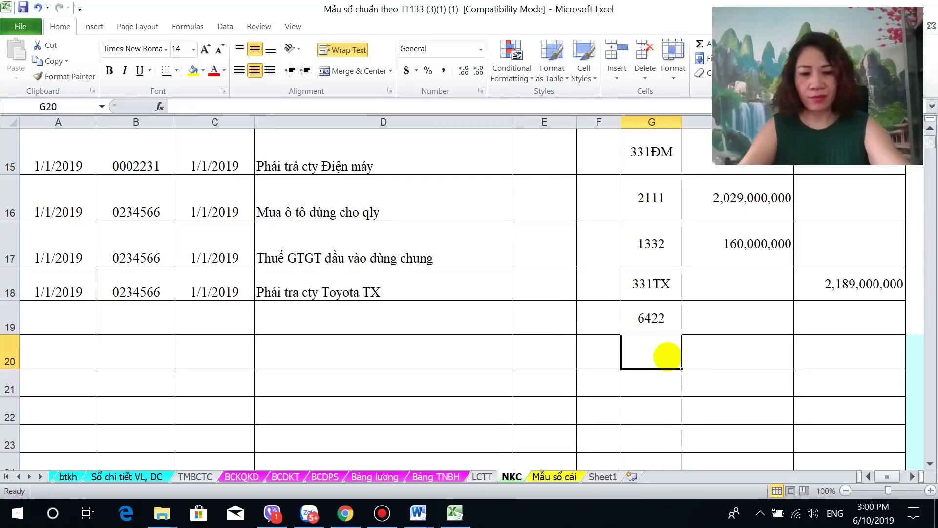
type("1331")
left_click(652, 381)
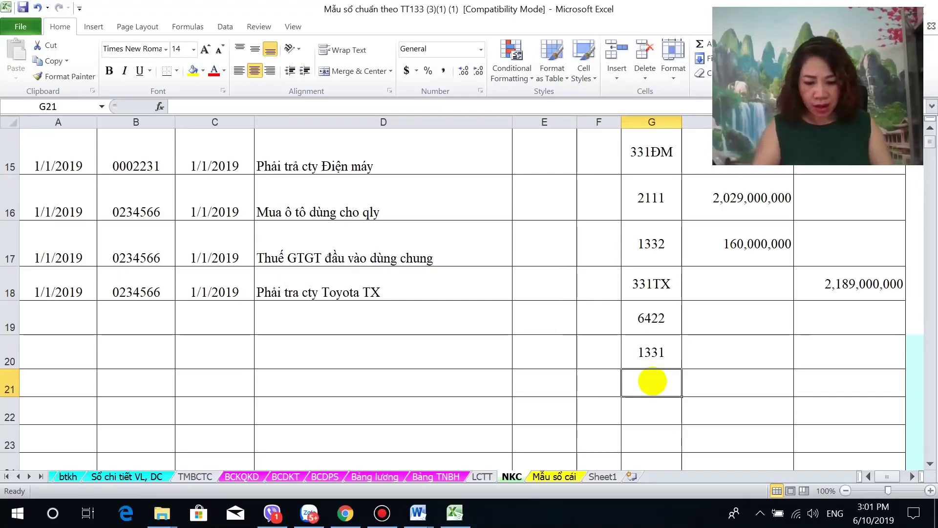
type("1111")
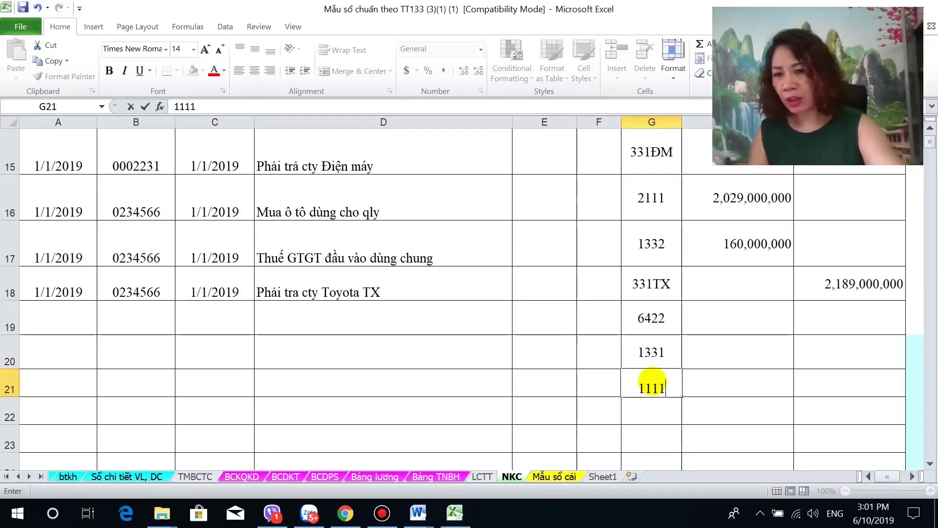
Enter the debit amounts 2,000,000 in H19 and 200,000 in H20
left_click(743, 327)
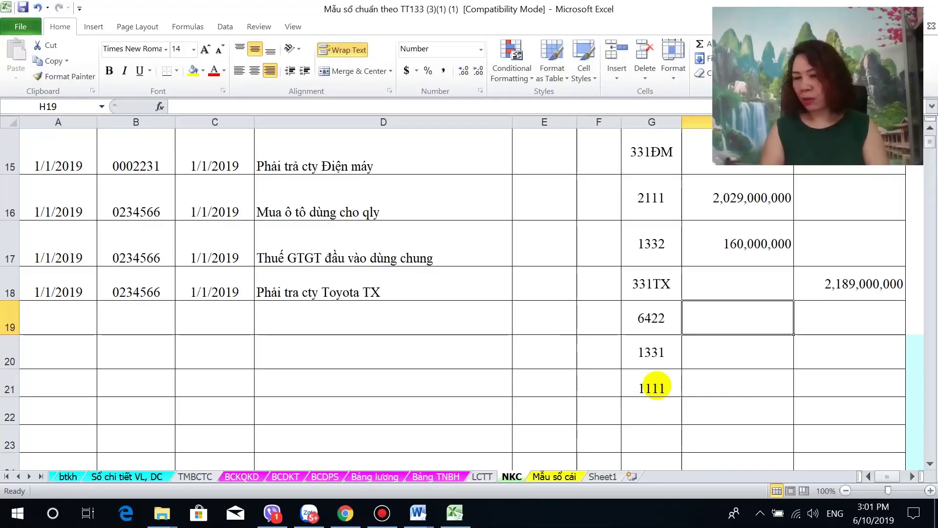
type("2000000")
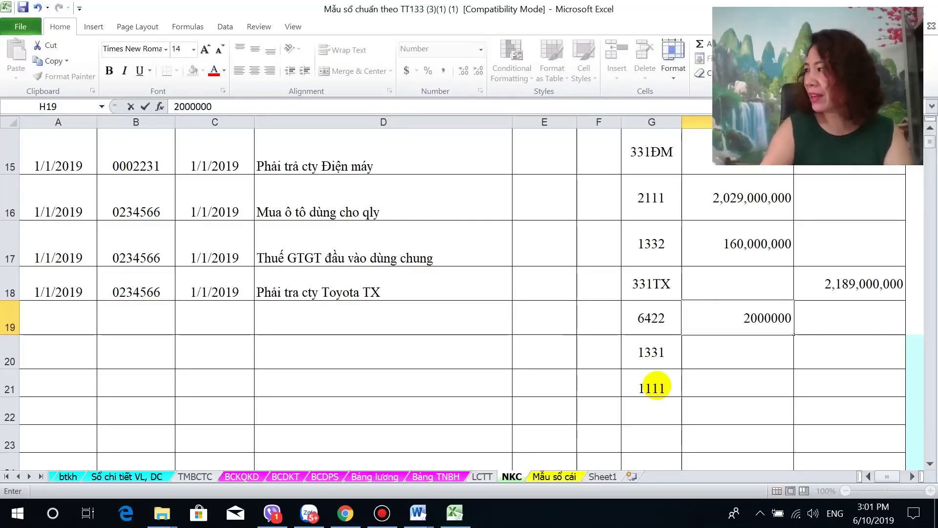
key("Return")
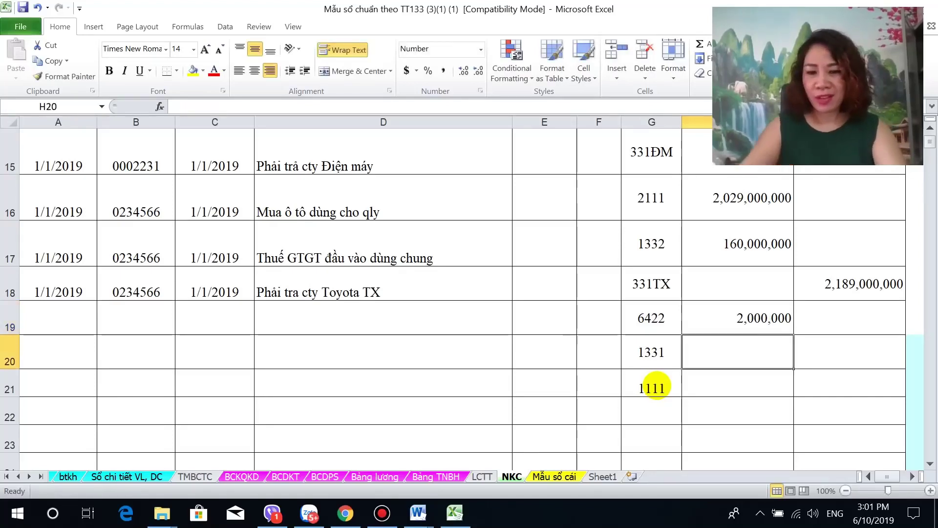
type("200000")
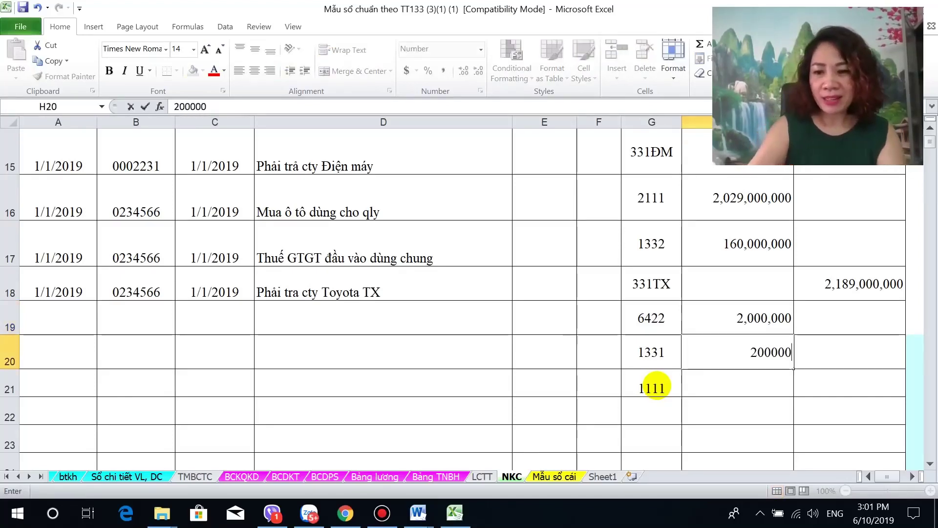
key("Return")
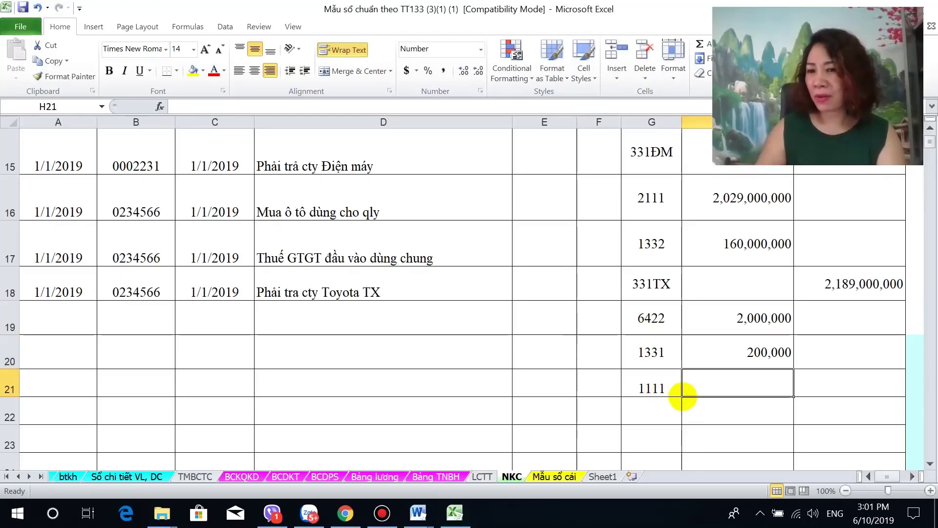
Calculate the cash credit amount in I21 with a formula adding H20 and H19
left_click(818, 389)
type("=")
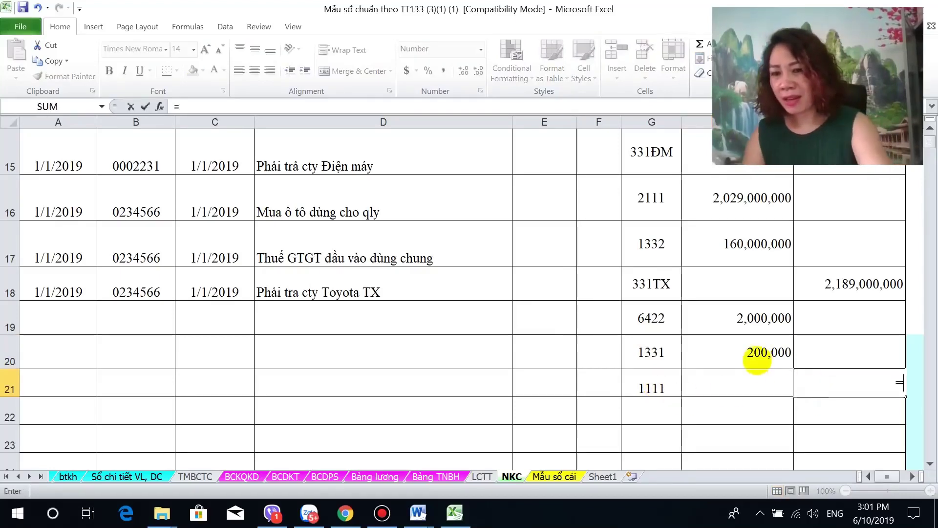
left_click(758, 352)
type("+")
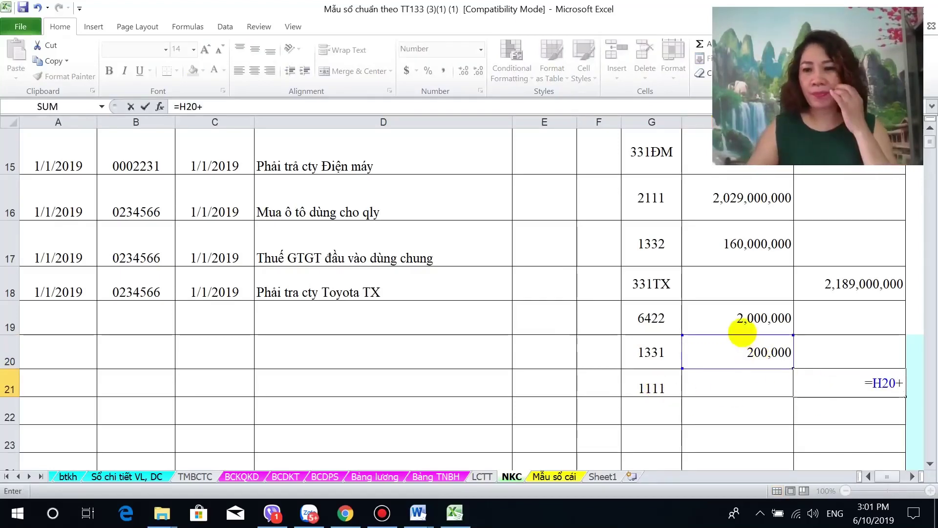
left_click(743, 315)
key("Return")
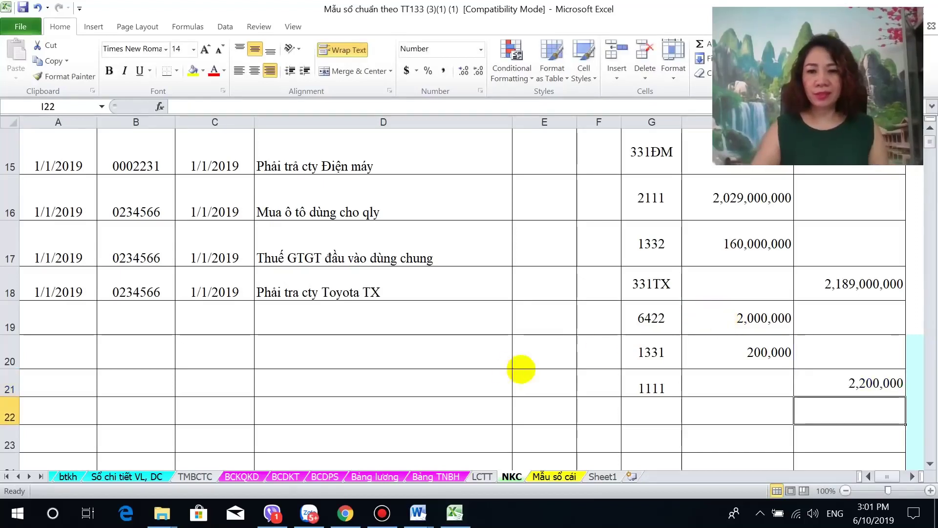
Enter the description "Chi phí tiền điện" in D19 for the 6422 line
left_click(383, 319)
type("Ch")
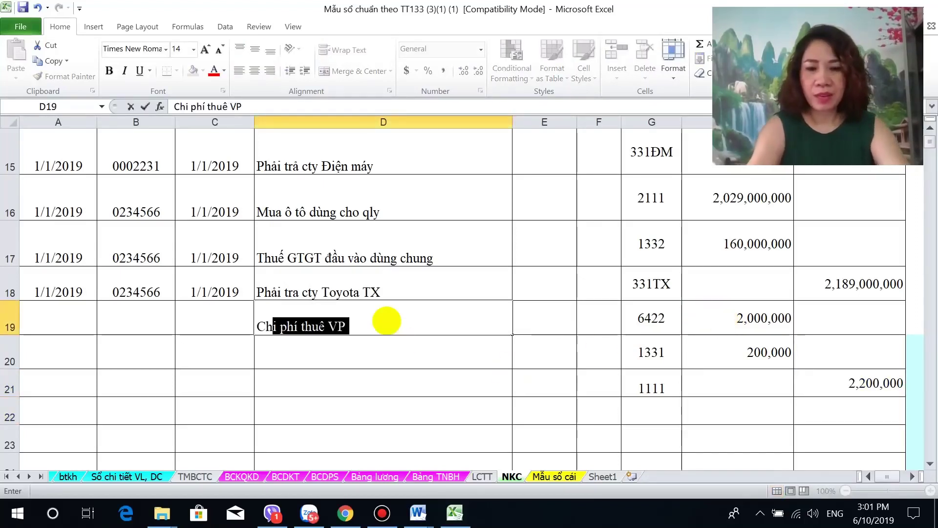
type("i phií t")
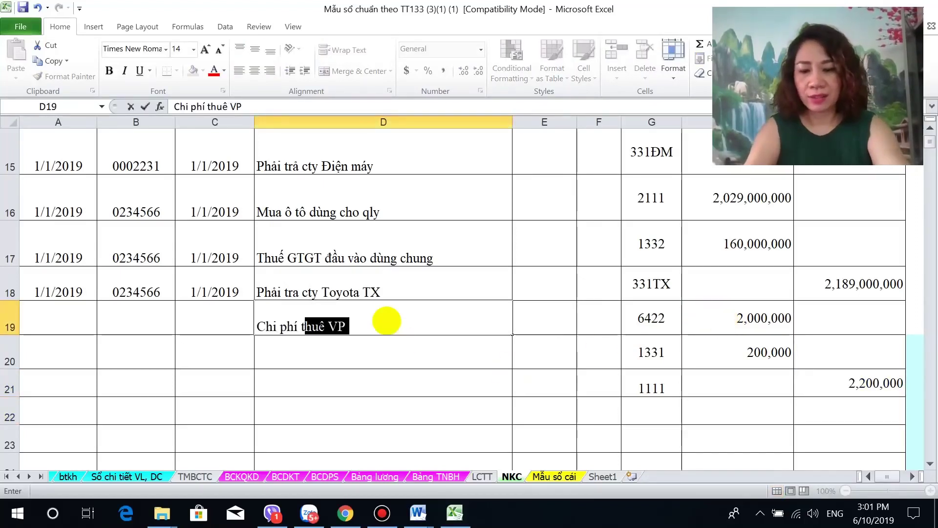
type("iền điên")
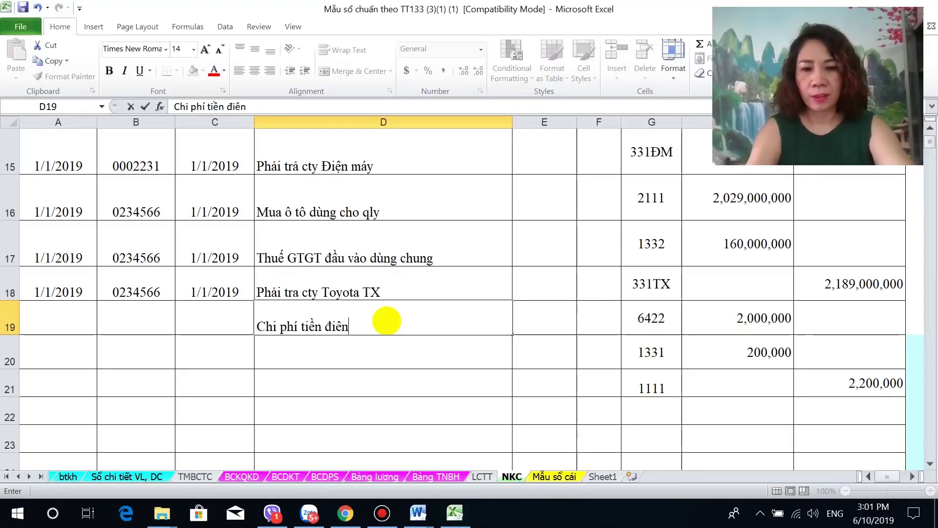
Enter the input VAT description "Thuế GTGT đầu vào dùng chung" in D20
left_click(400, 359)
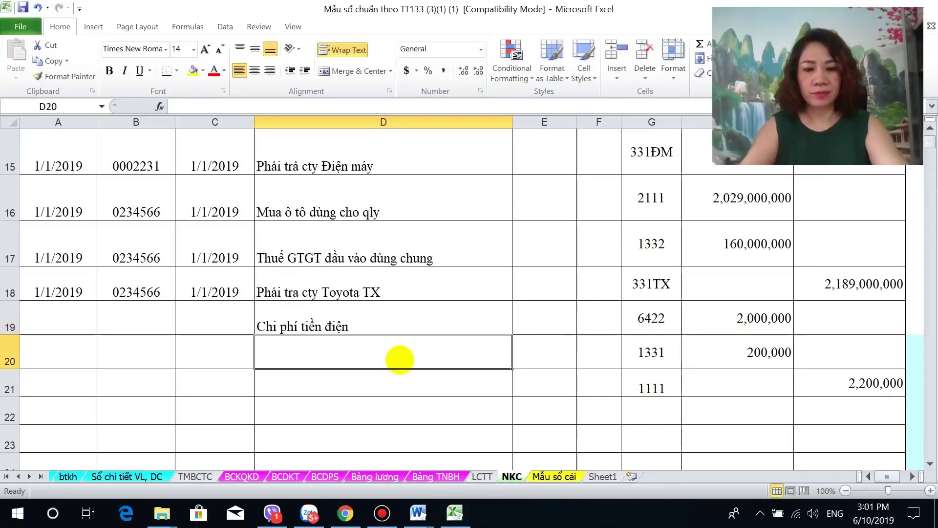
type("Thuế GTG")
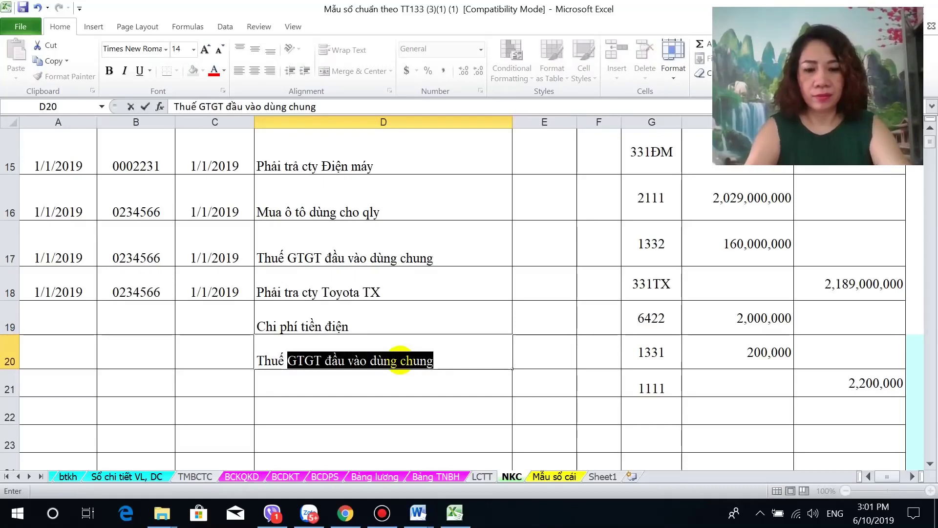
type("T đầu ")
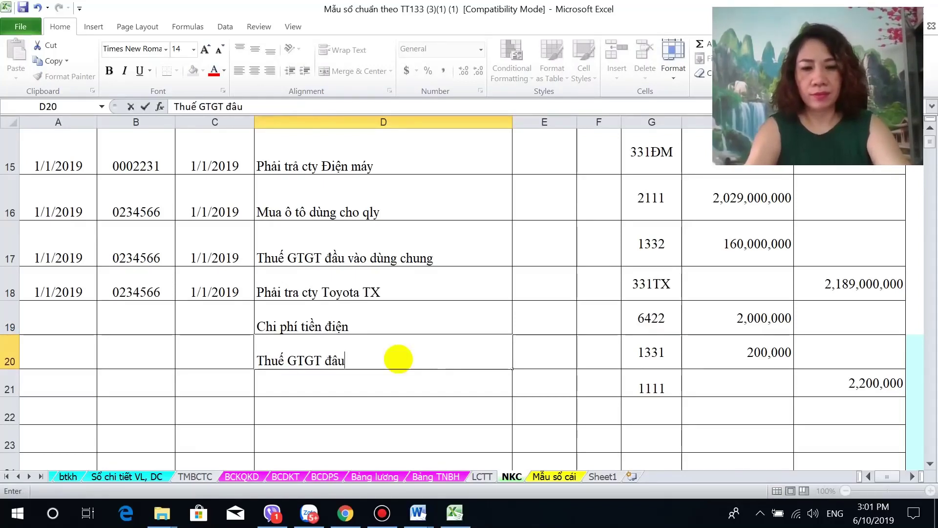
type("vào")
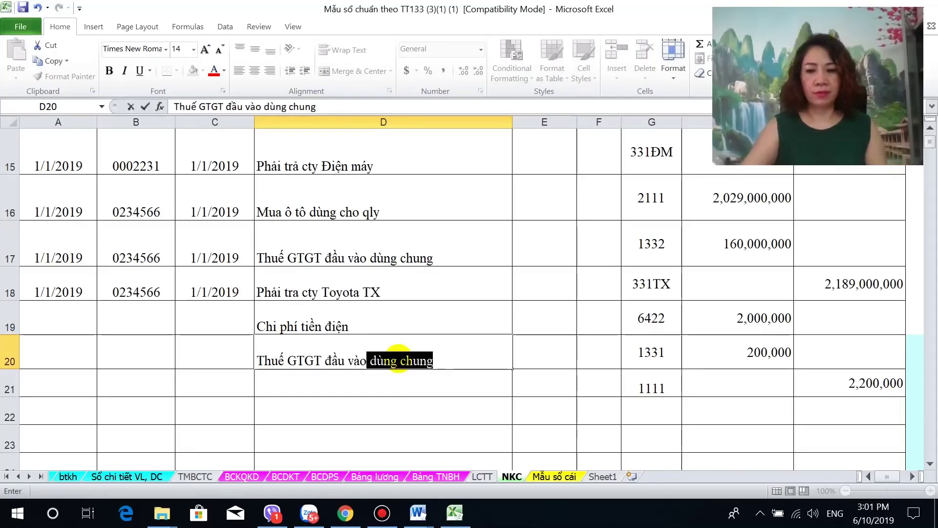
key("Return")
Enter the description "Thanh toán tiền điện" in D21 for the 1111 cash line
type("Than")
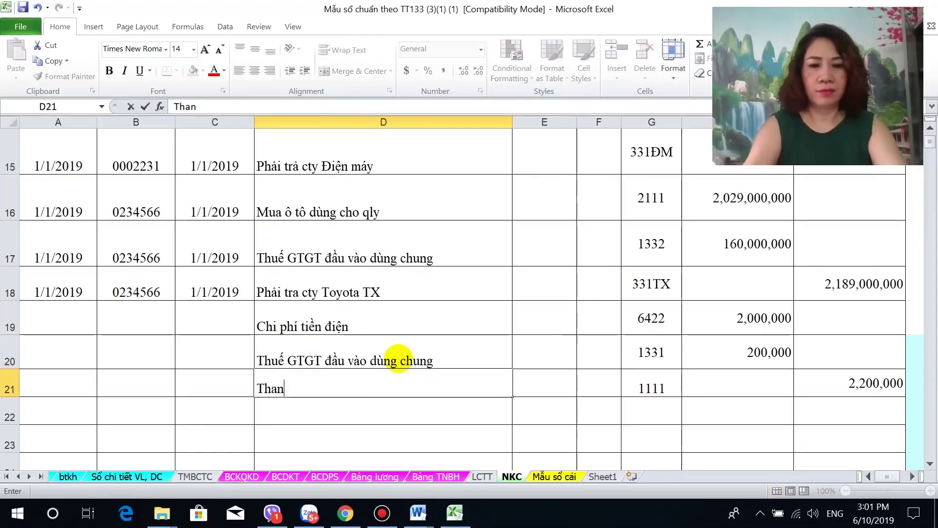
type("h toán tiên")
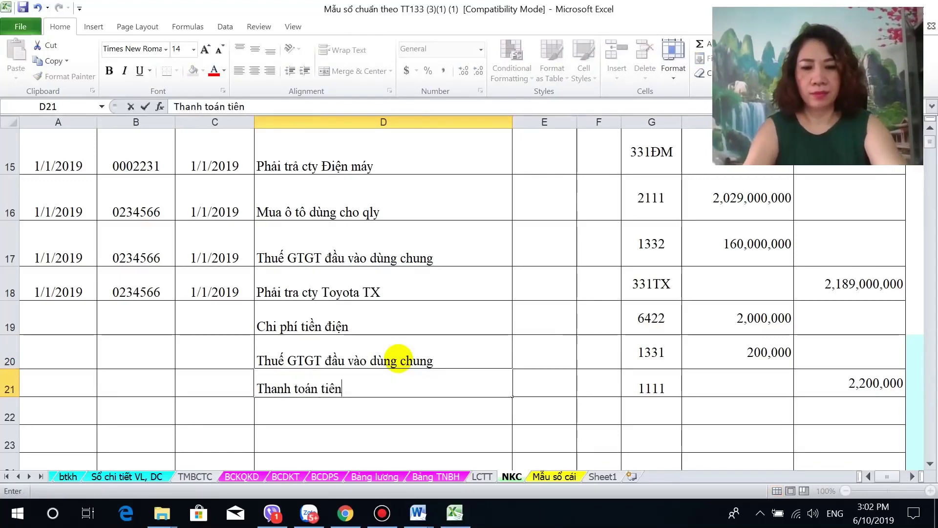
type("f điện")
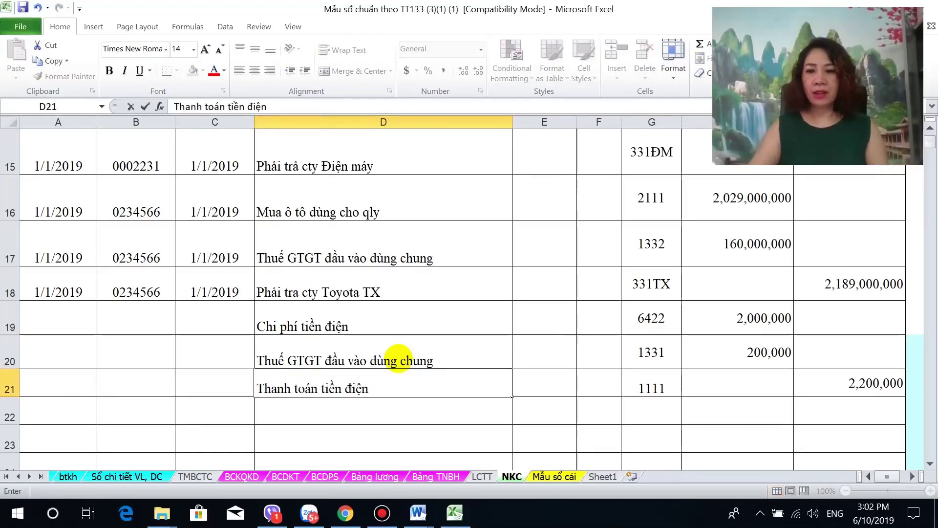
left_click(702, 424)
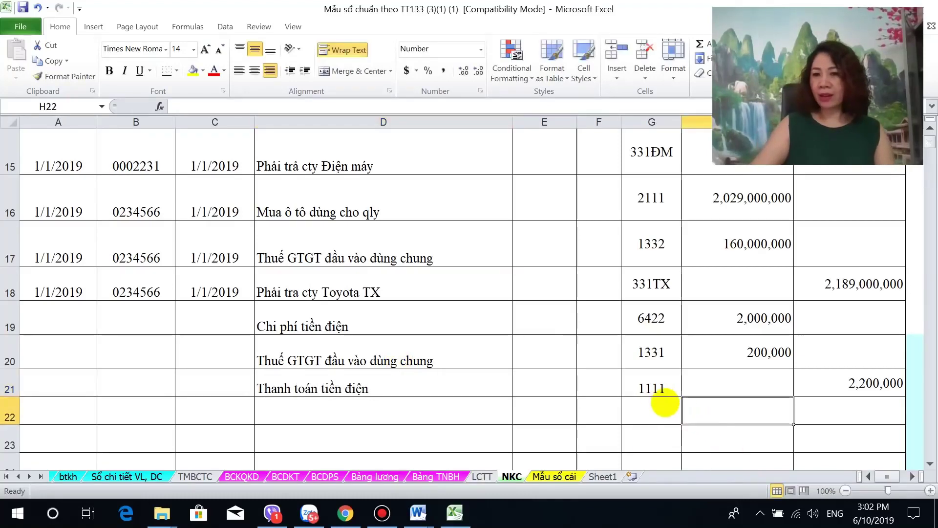
left_click(653, 391)
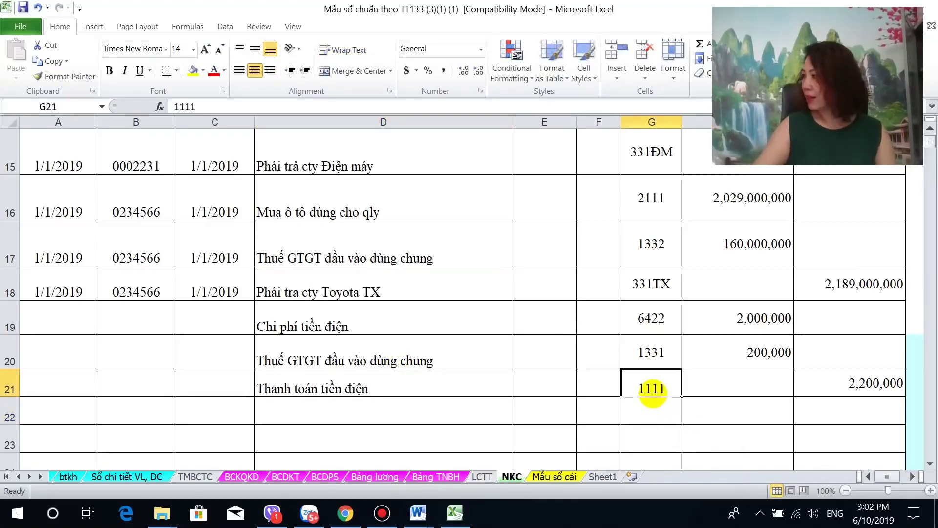
Enter the payment voucher number PC0001 in B21 for the cash payment line
left_click(168, 392)
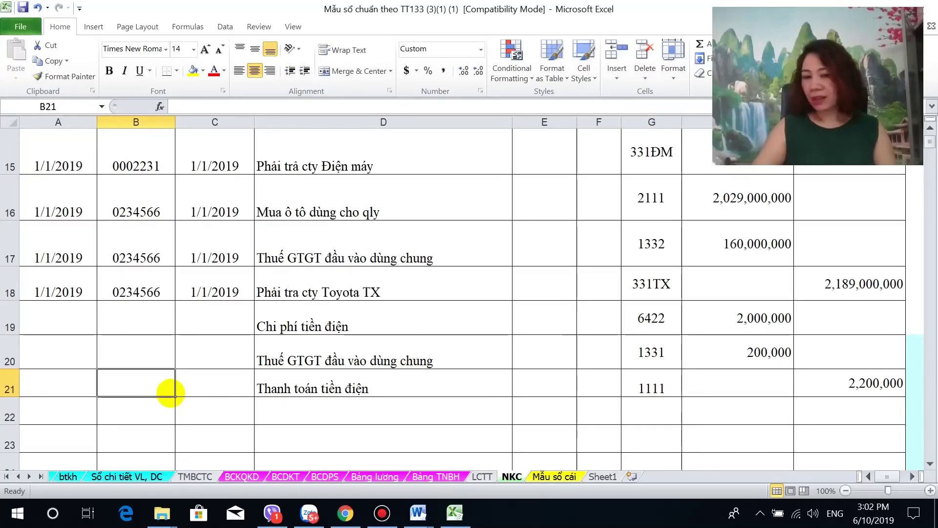
type("PC")
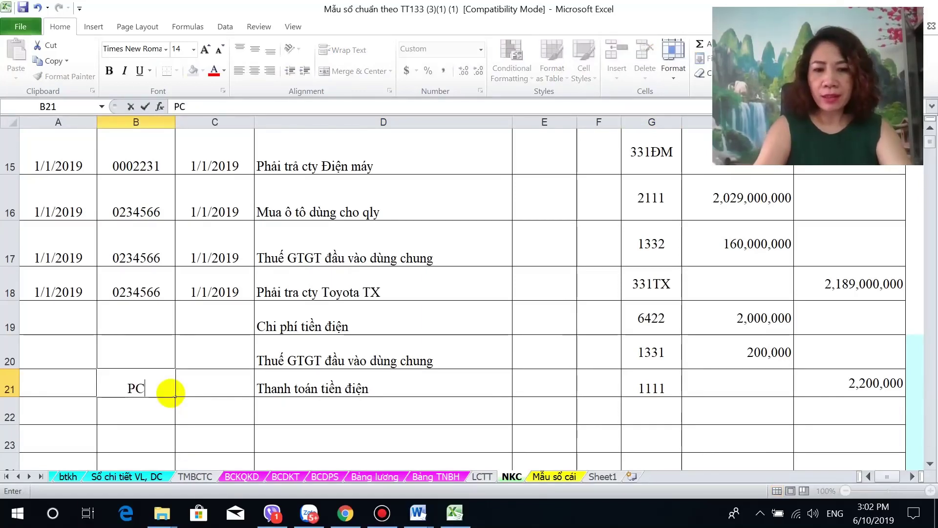
type("00")
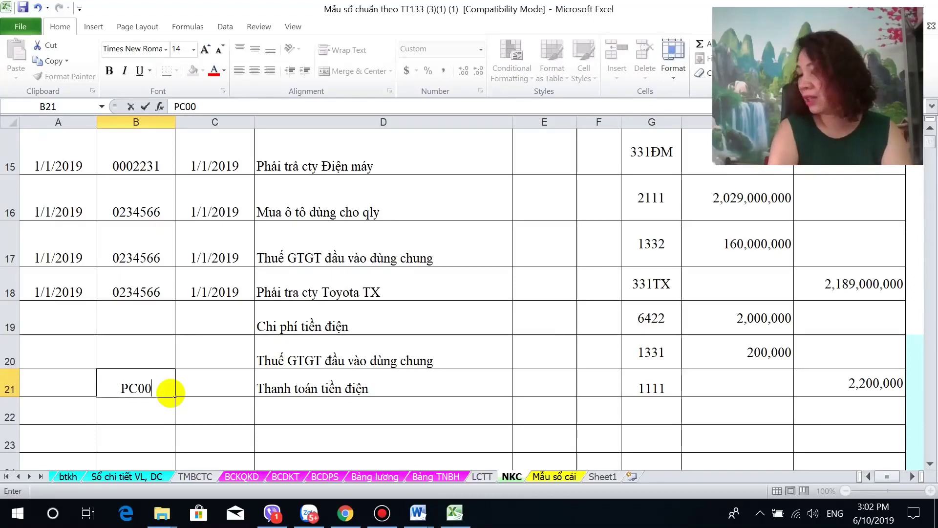
type("0")
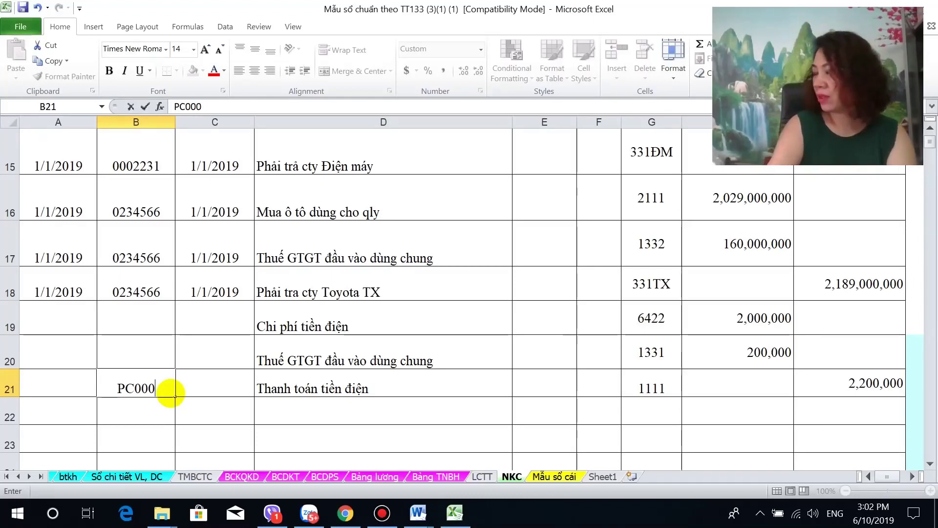
type("1")
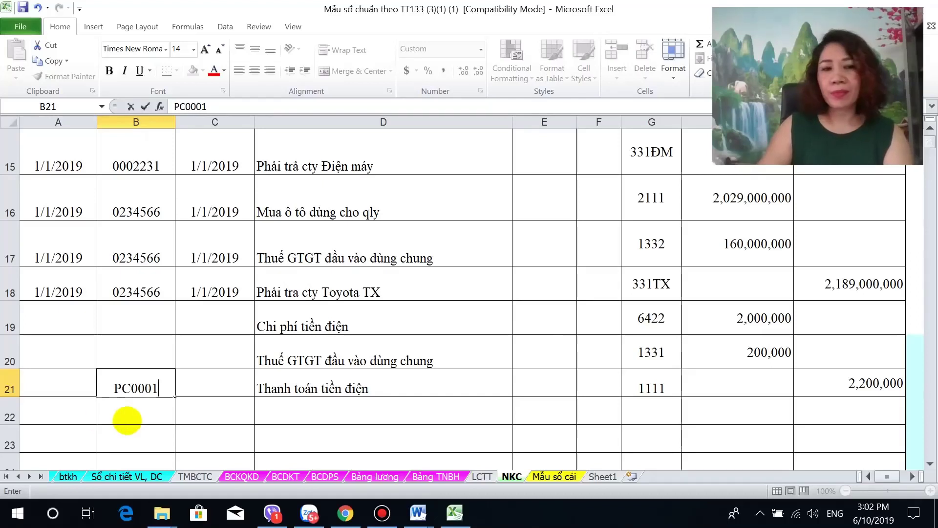
left_click(128, 420)
Fill the dates in columns A and C down from row 18 through row 21
left_click_drag(73, 293, 69, 388)
key("ctrl+d")
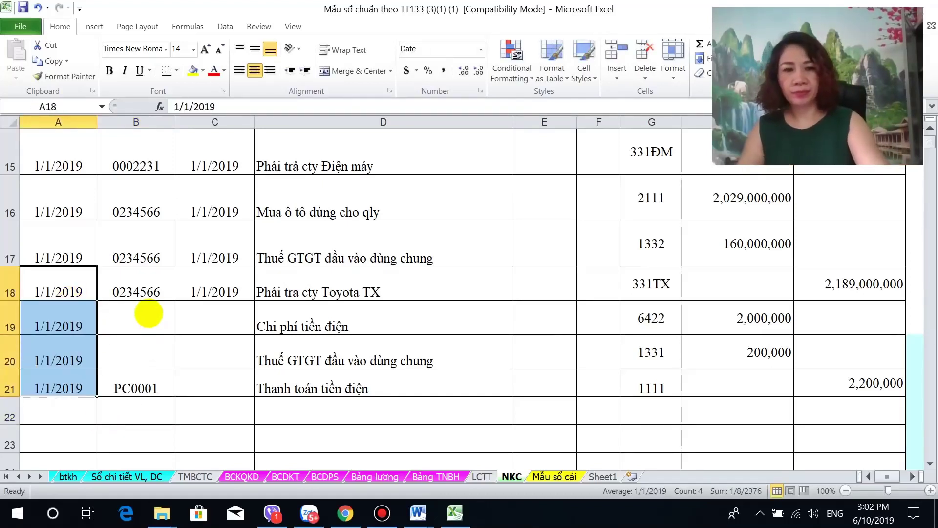
left_click_drag(188, 289, 201, 381)
key("ctrl+d")
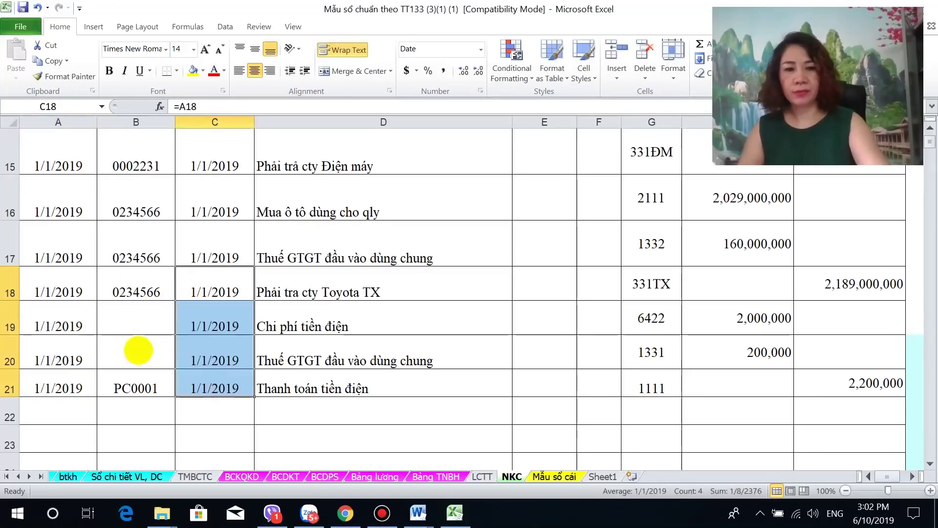
Enter the electricity invoice number 7987688 in B19 and copy it down to B20
left_click(135, 322)
type("793oy3to2u")
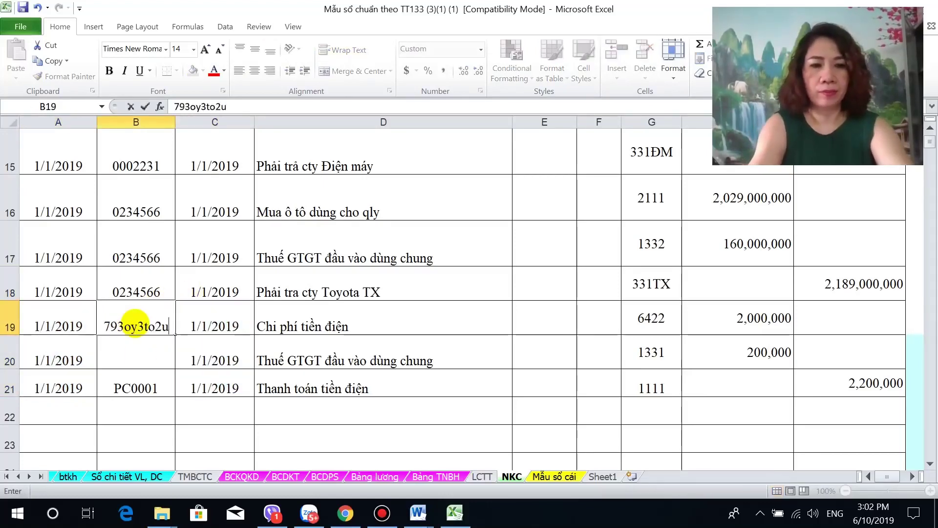
key("BackSpace")
key("BackSpace")
key("BackSpace")
key("BackSpace")
key("BackSpace")
key("BackSpace")
key("BackSpace")
key("BackSpace")
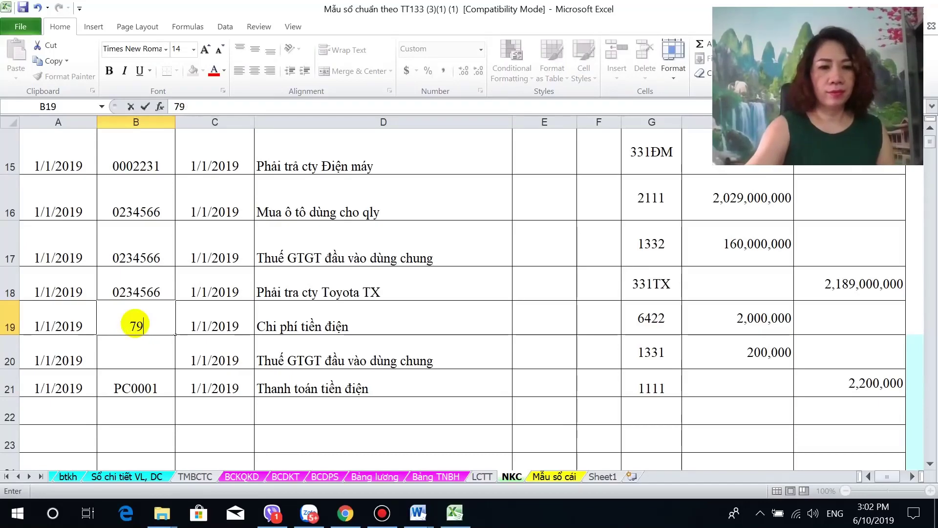
type("876")
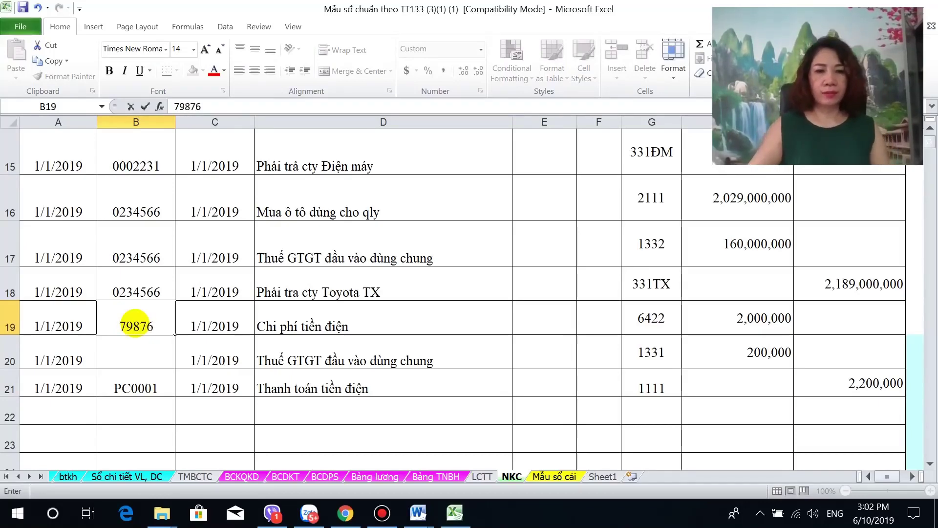
type("88")
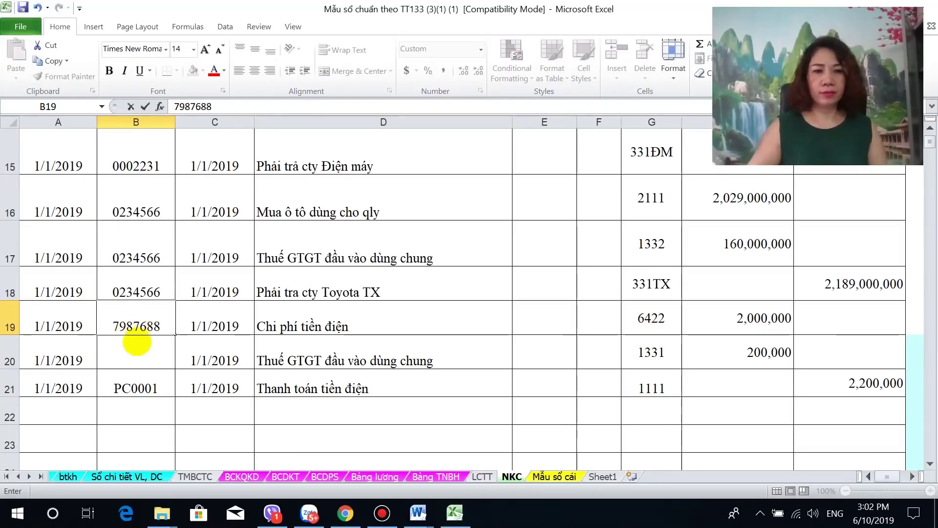
left_click(137, 349)
key("ctrl+d")
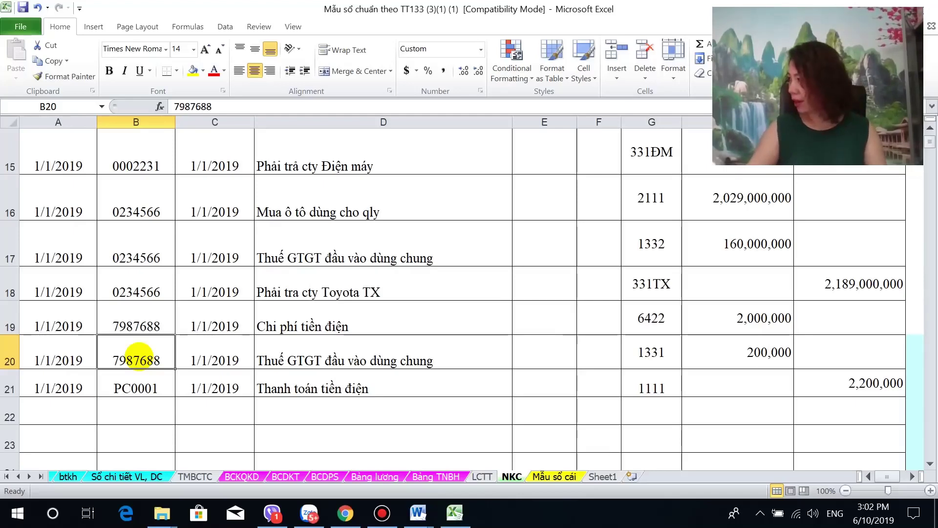
Enter the account codes 242, 1331 and 331ĐM in G22, G23 and G24 for a new purchase entry
scroll(572, 423, "up", 1)
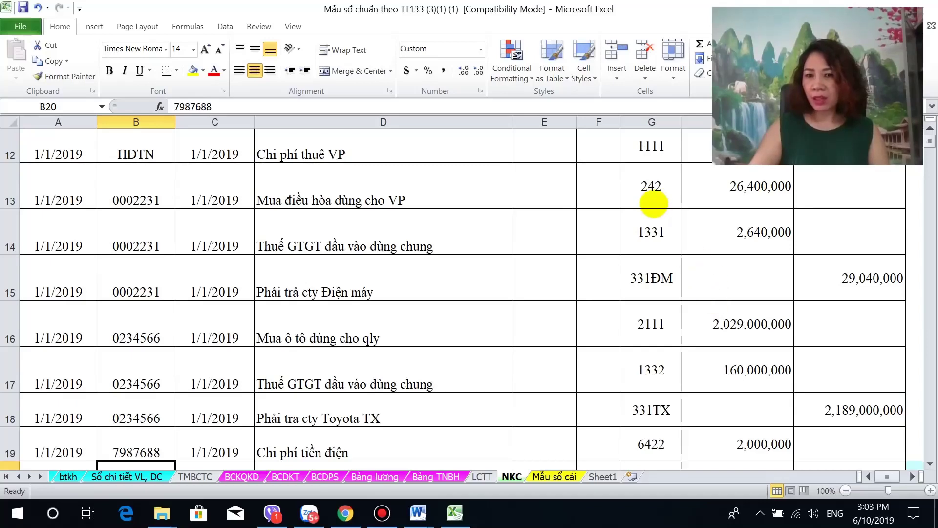
scroll(679, 406, "down", 3)
left_click(650, 171)
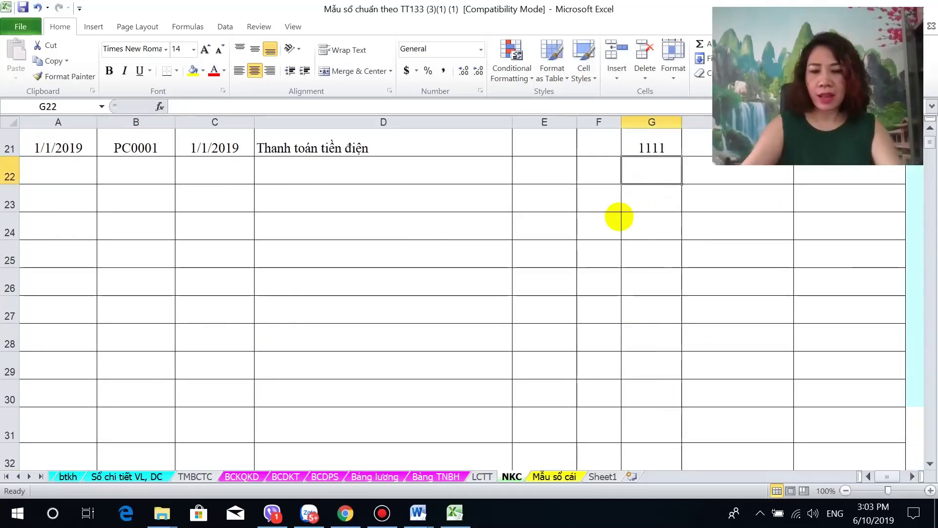
type("242")
key("Return")
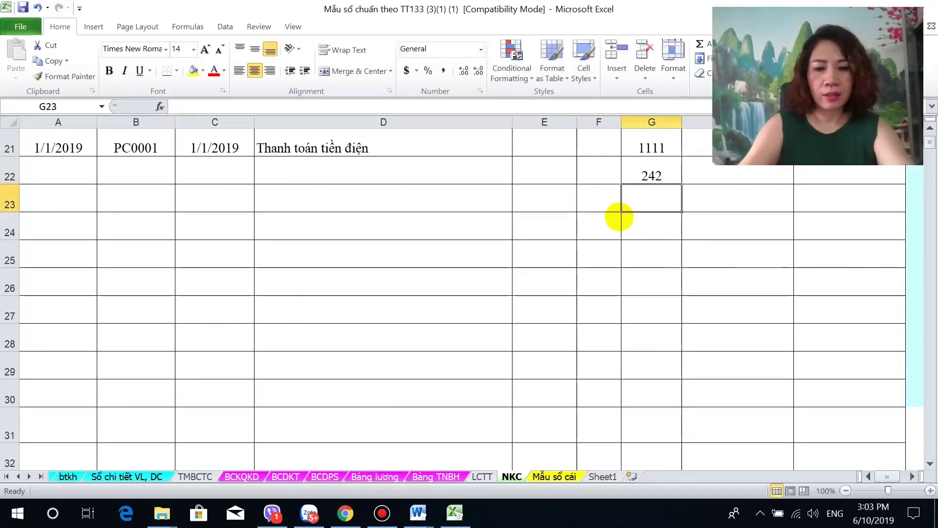
type("1331")
key("Return")
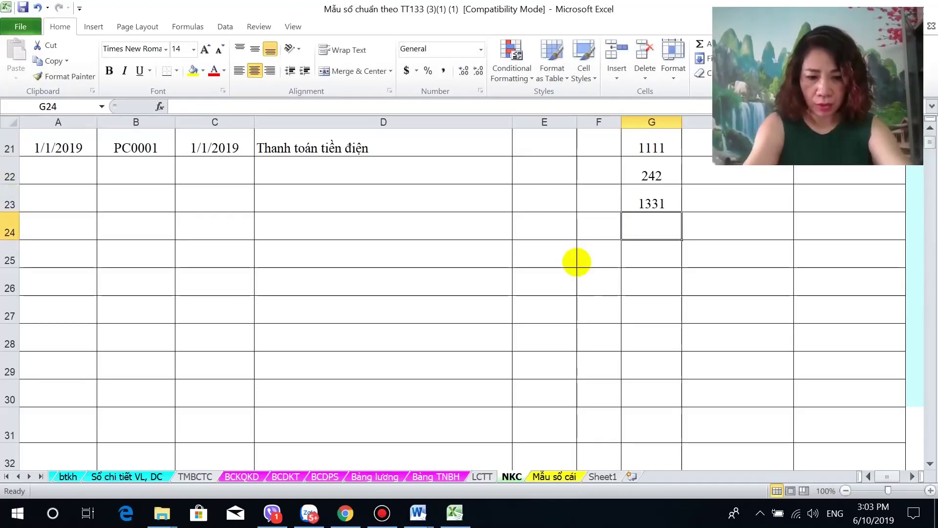
type("331")
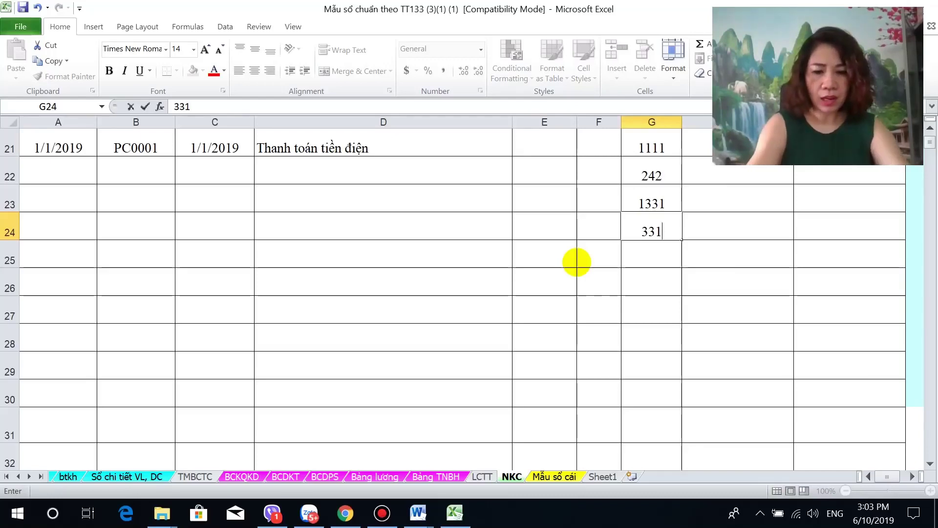
type("DdM")
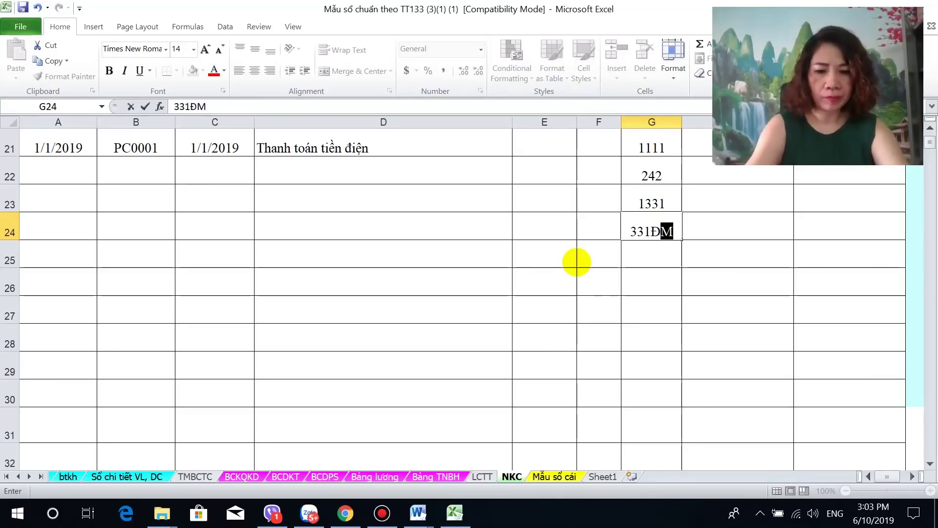
Enter the debit amounts 27,150,000 in H22 and 2,715,000 in H23
left_click(735, 176)
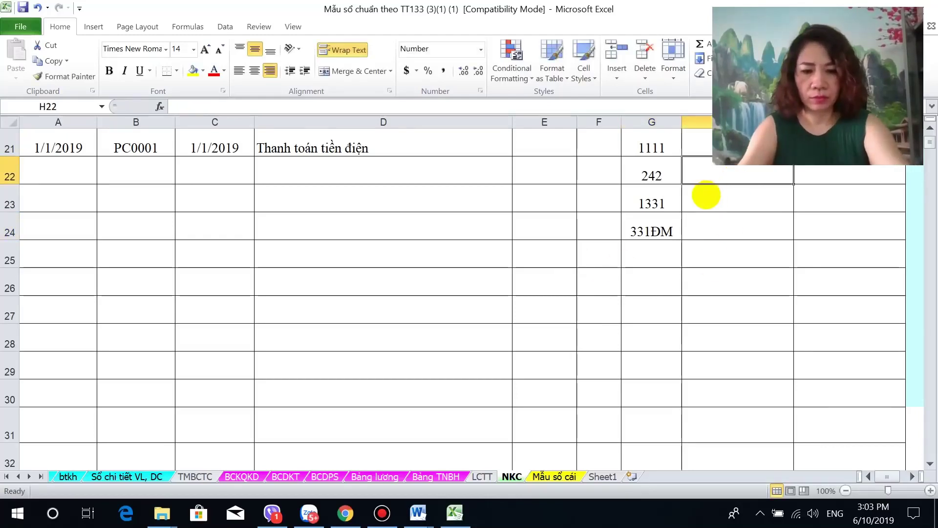
type("27")
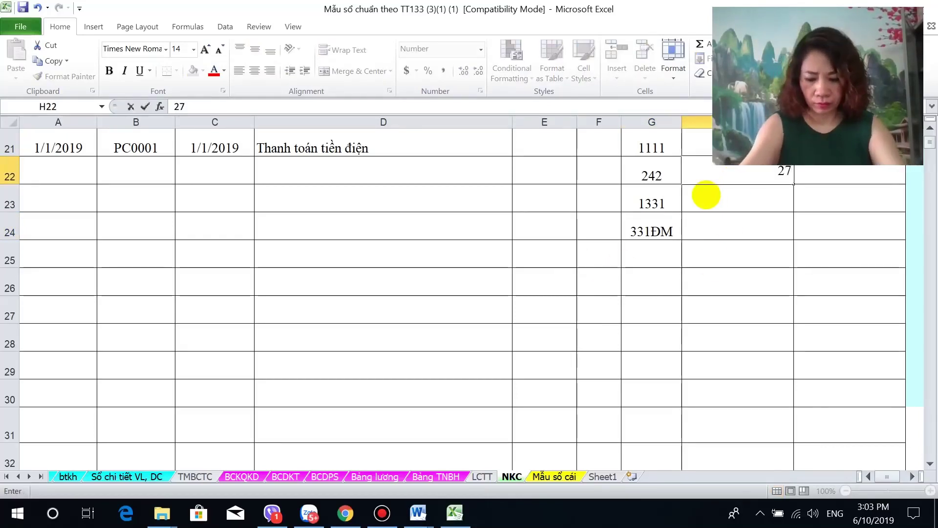
type("150000")
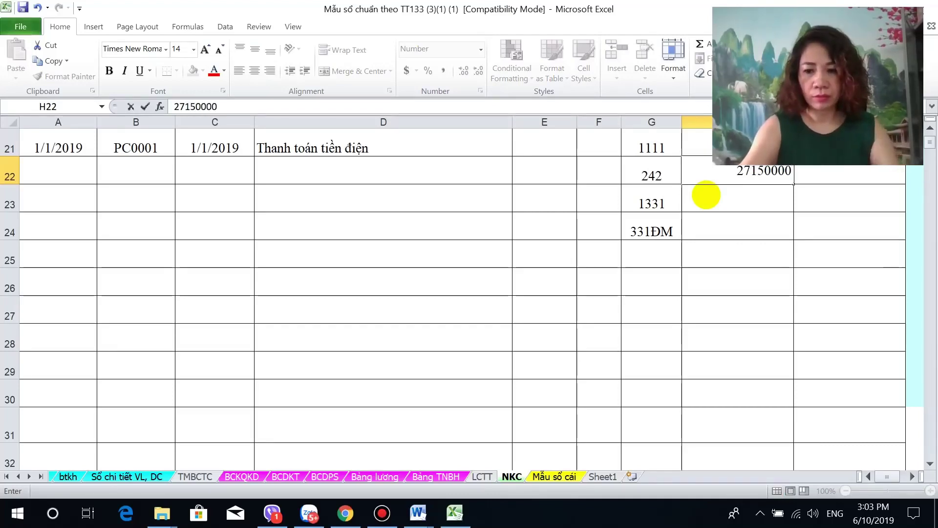
key("Return")
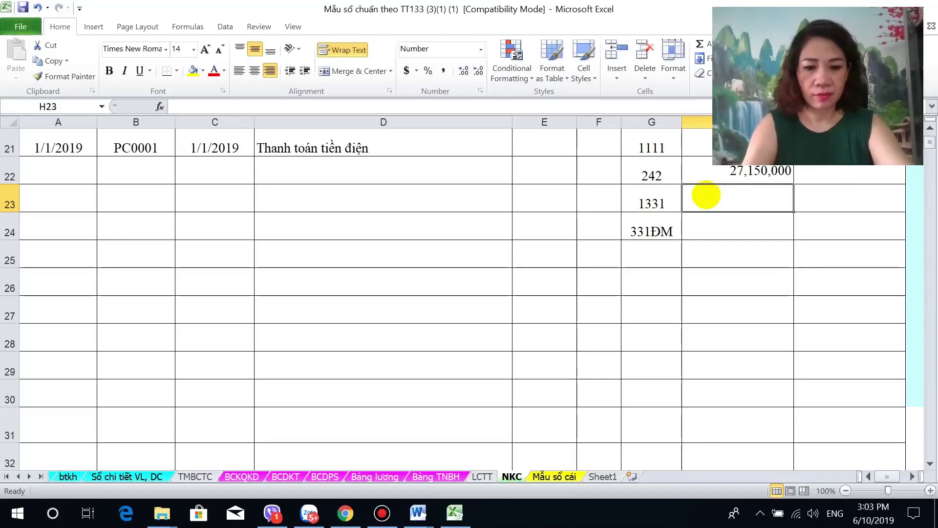
type("2,7")
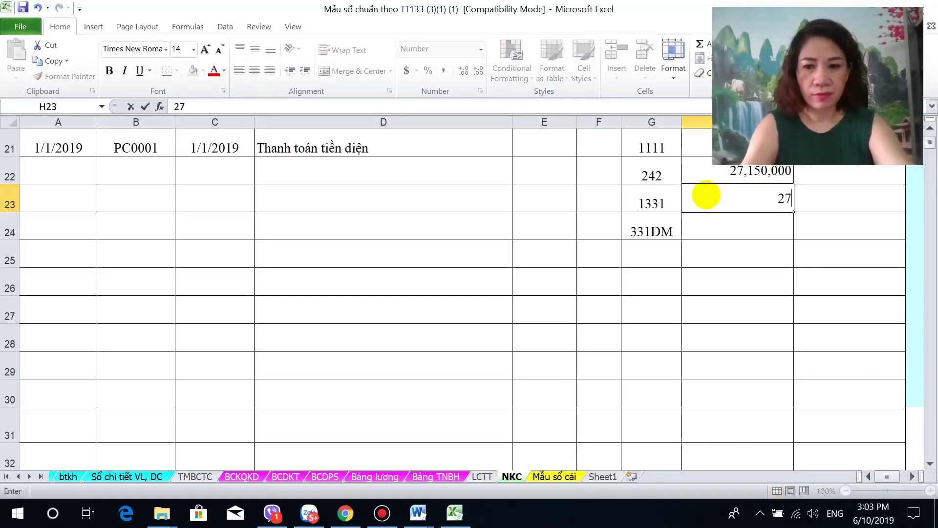
type("15")
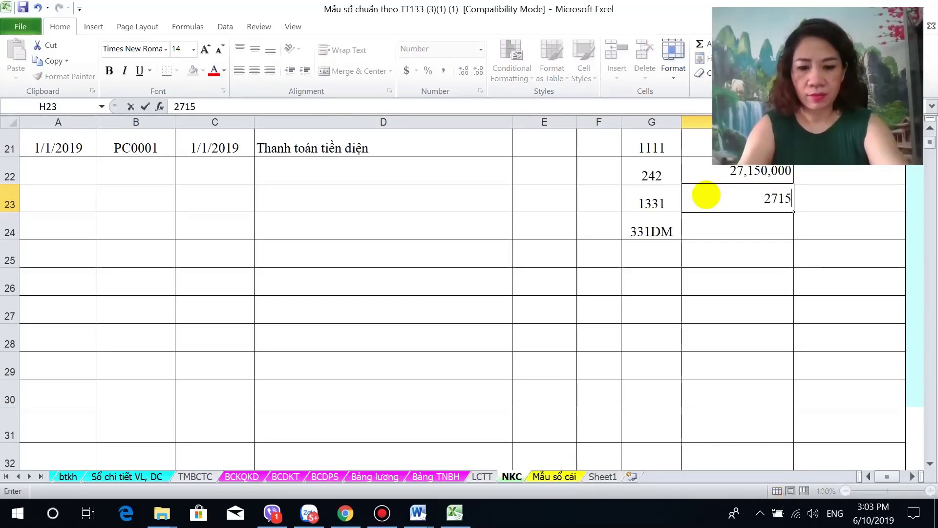
type(",000")
key("Return")
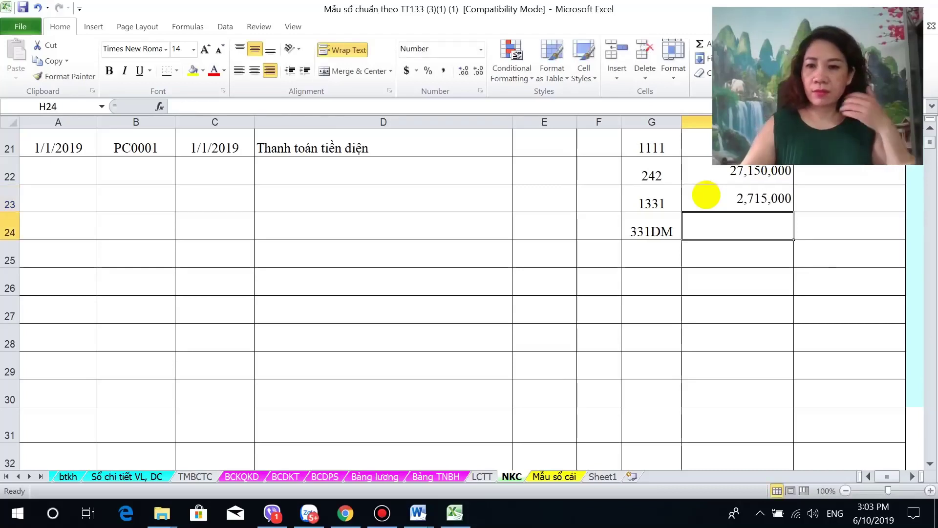
Calculate the 331ĐM credit amount in I24 with a formula adding H23 and H22
left_click(877, 222)
type("=")
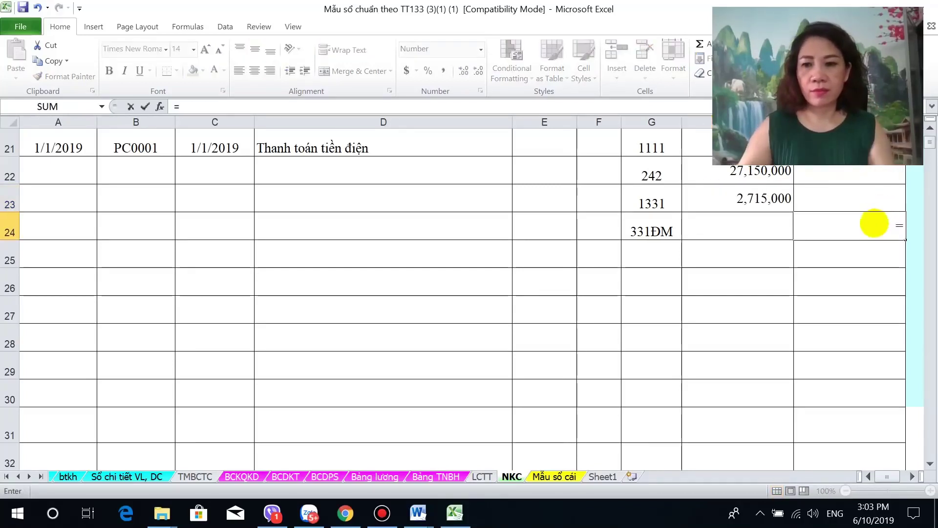
left_click(782, 199)
type("+")
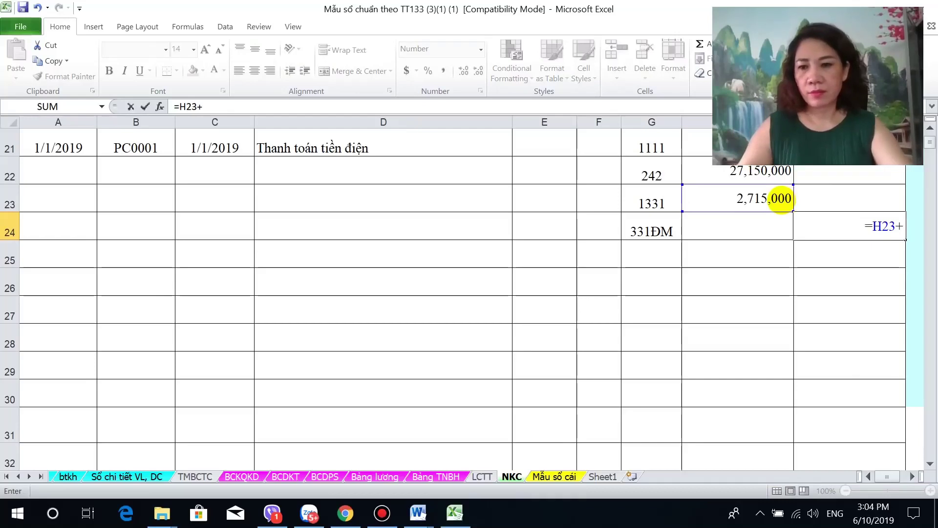
left_click(754, 174)
key("Return")
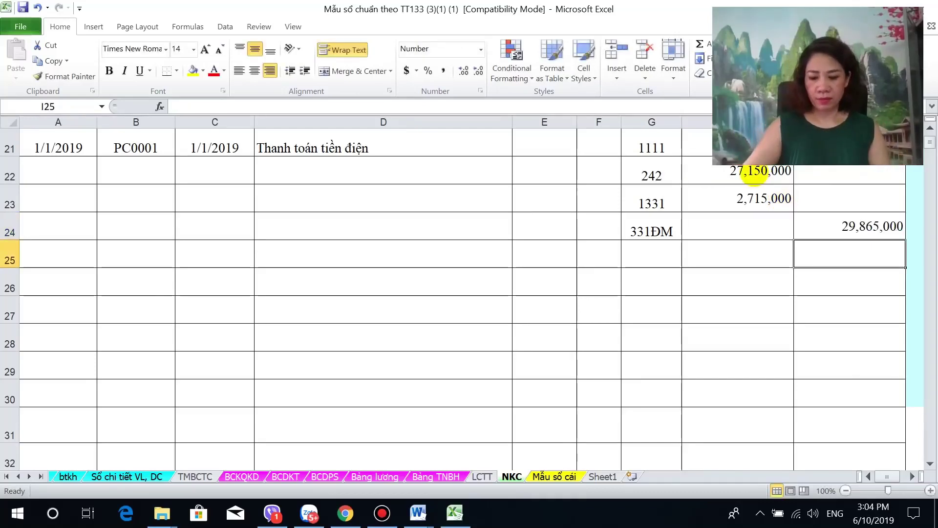
Enter the description "Mua máy tính phục vụ cho" in D22 for the 242 purchase
left_click(443, 169)
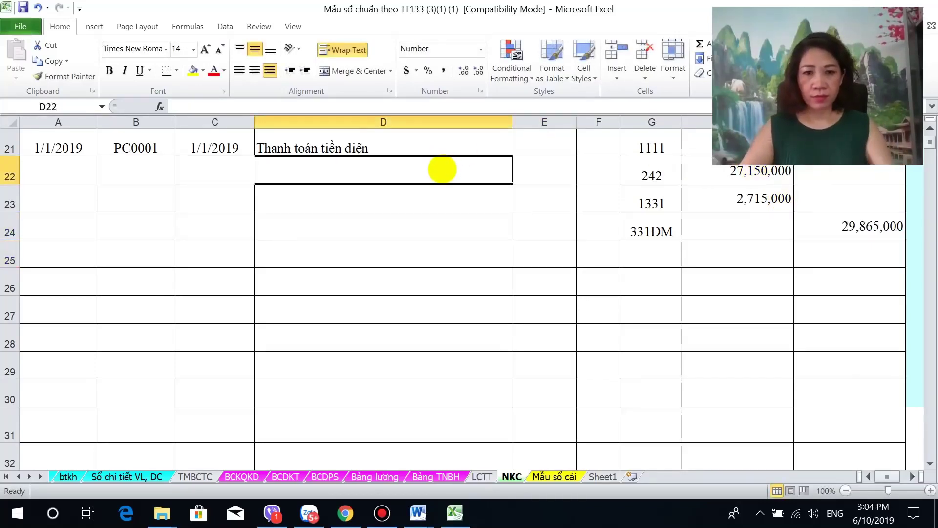
type("Mua ")
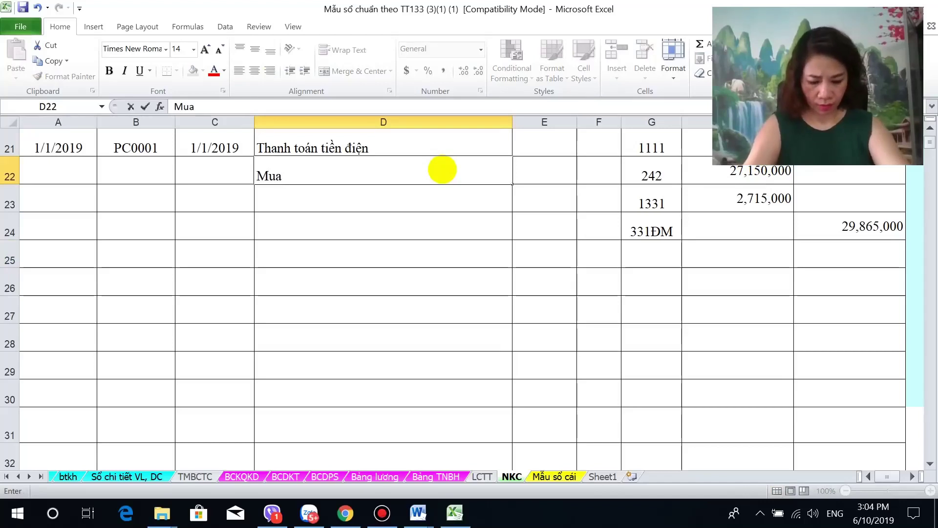
type("máy tính")
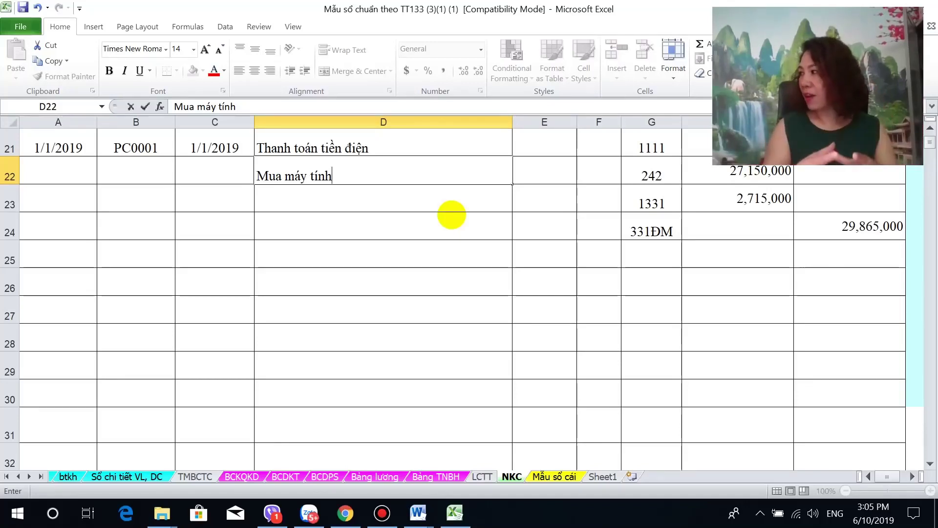
left_click(419, 201)
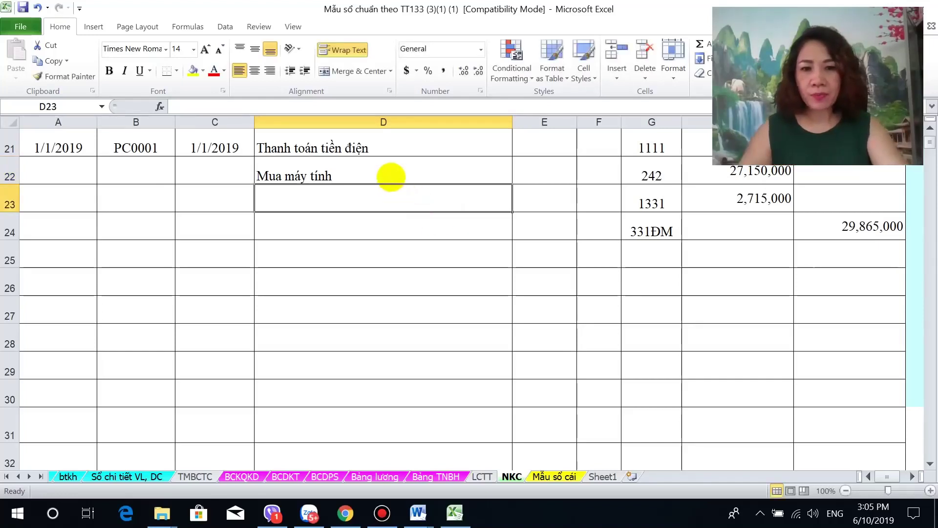
double_click(391, 177)
type("phục v")
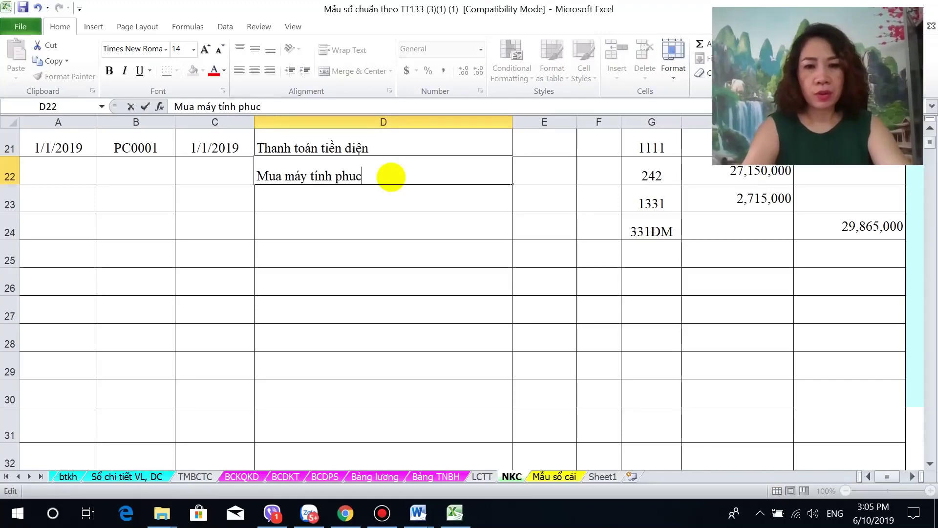
type("ụ cho")
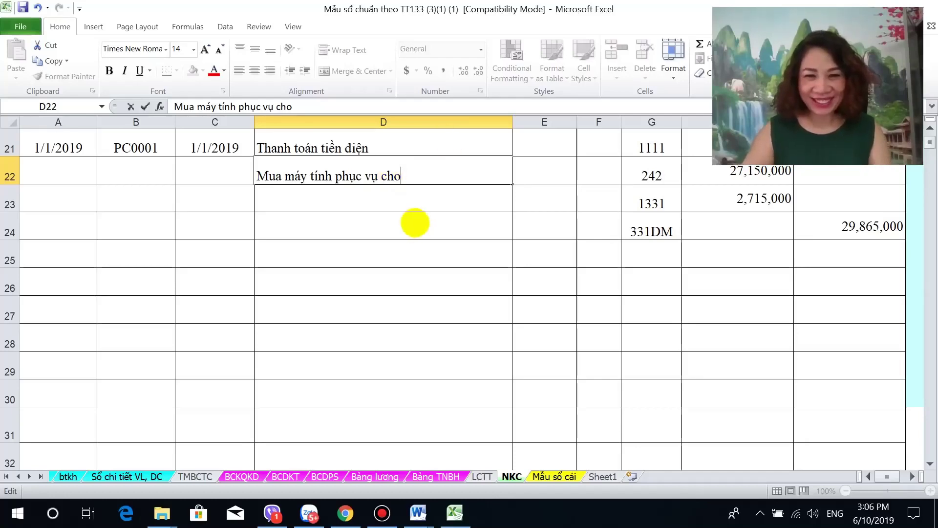
Describe the 1331 line in D23 as "Thuế GTGT đầu vào dùng chung"
left_click(412, 207)
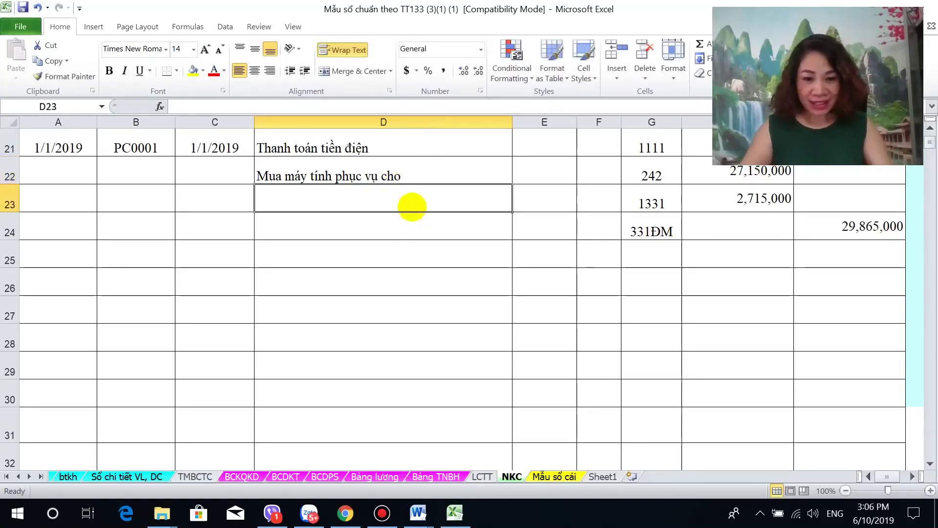
type("Thuế")
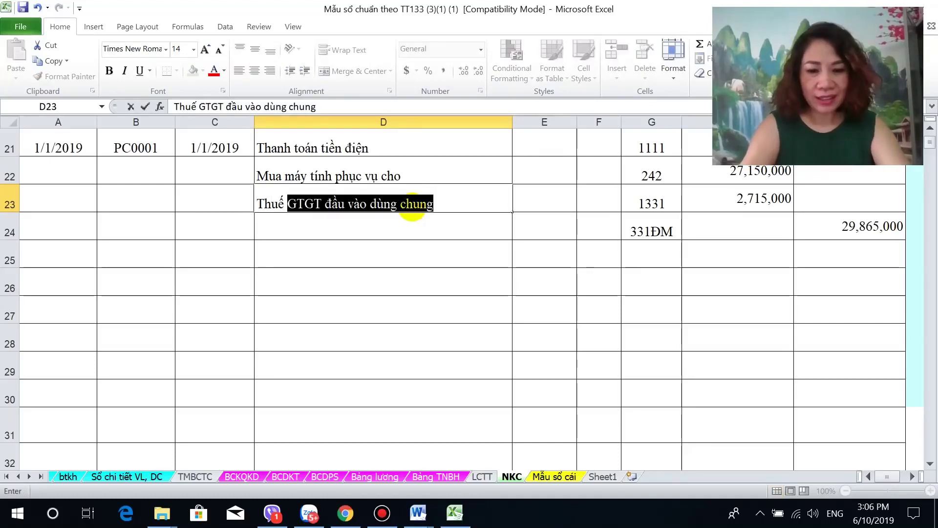
key("Return")
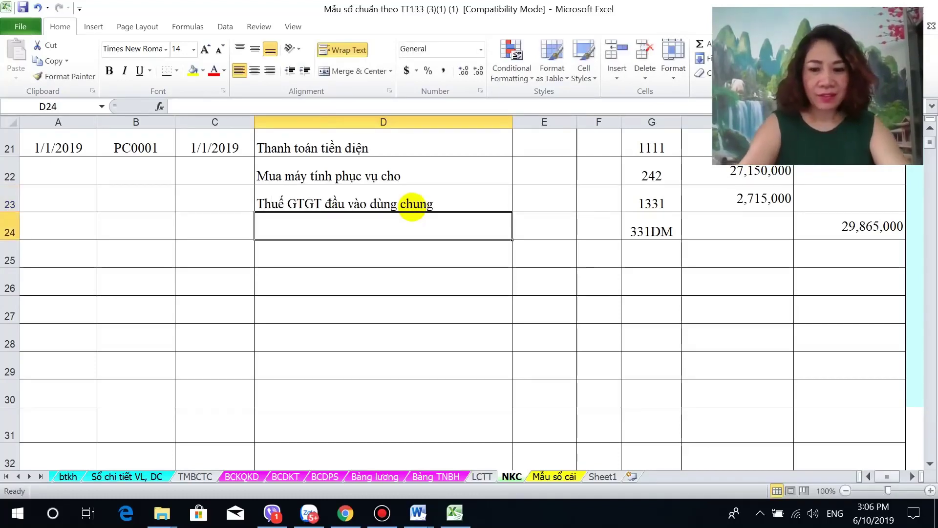
Describe the 331ĐM line in D24 as "Phải tra Cty ĐM"
type("Phải traả")
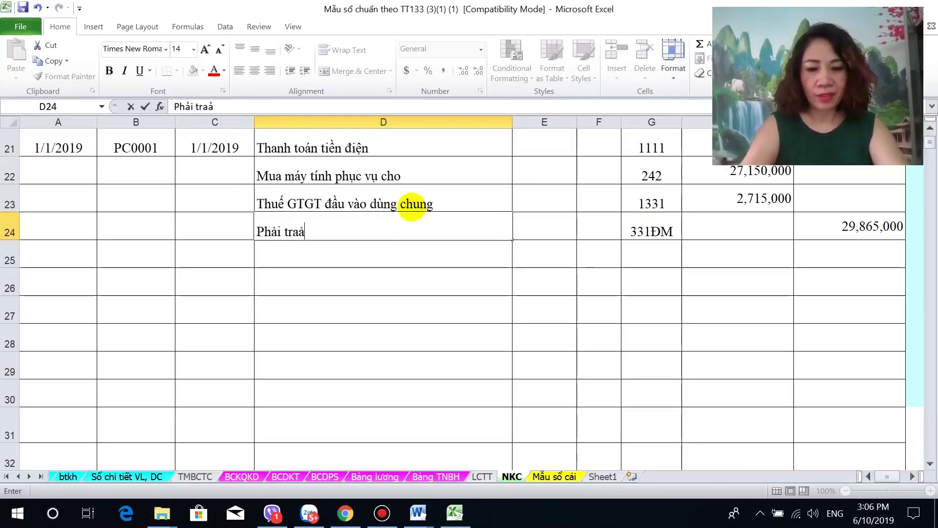
key("BackSpace")
type("CTy")
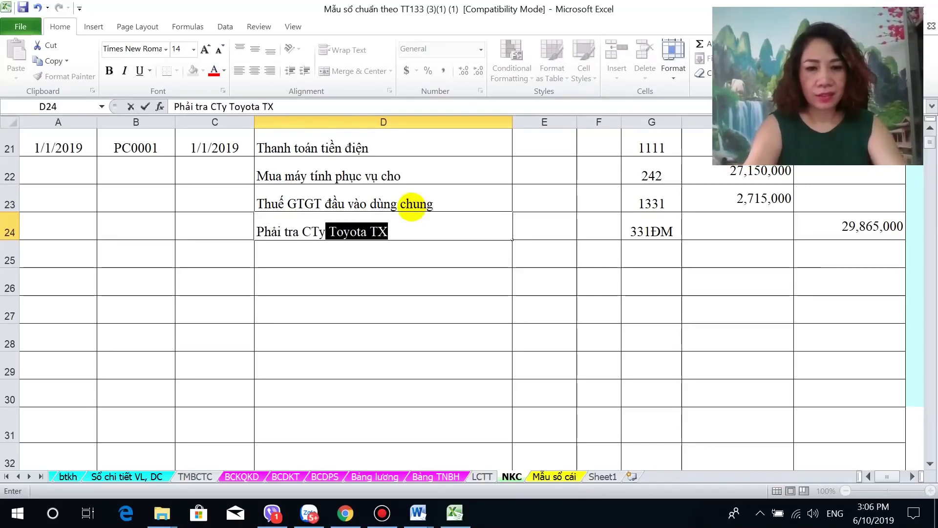
key("BackSpace")
key("BackSpace")
key("BackSpace")
type("ty Đ")
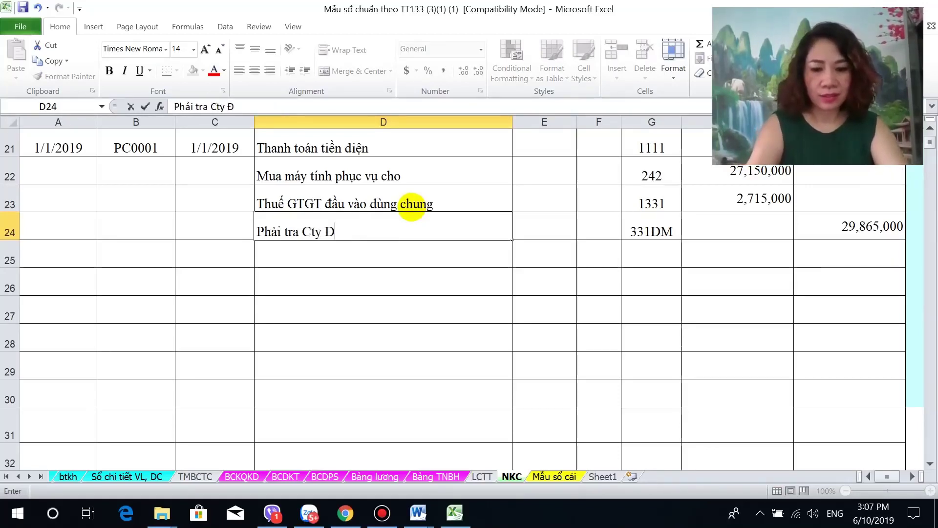
type("M")
key("Return")
Copy the date 1/1/2019 from A21 down to A24 and the date formula from C21 down to C24
left_click(71, 146)
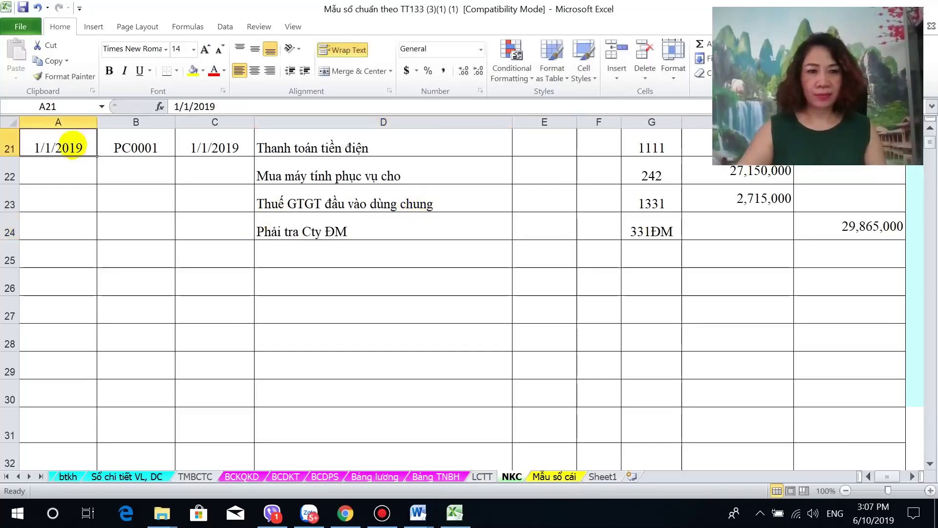
left_click_drag(72, 146, 64, 231)
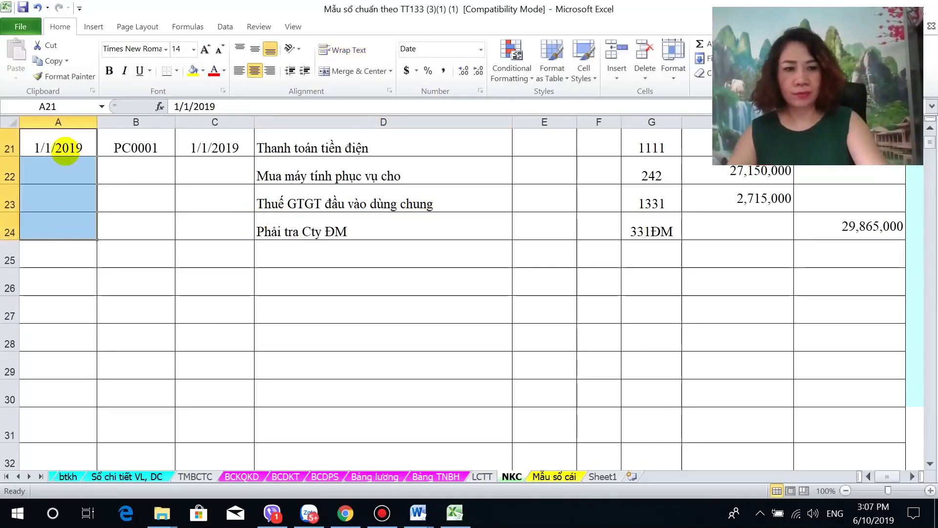
key("ctrl+d")
left_click_drag(222, 142, 220, 223)
key("ctrl+f")
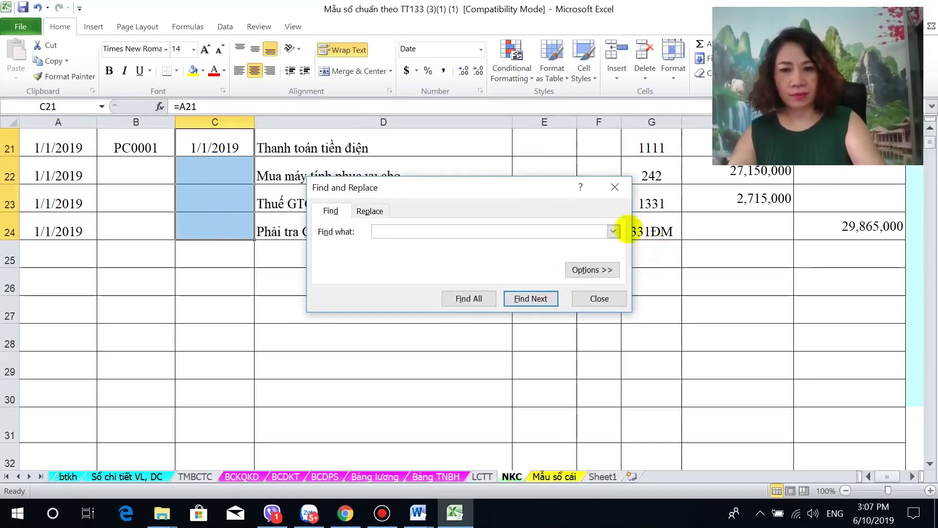
left_click(614, 184)
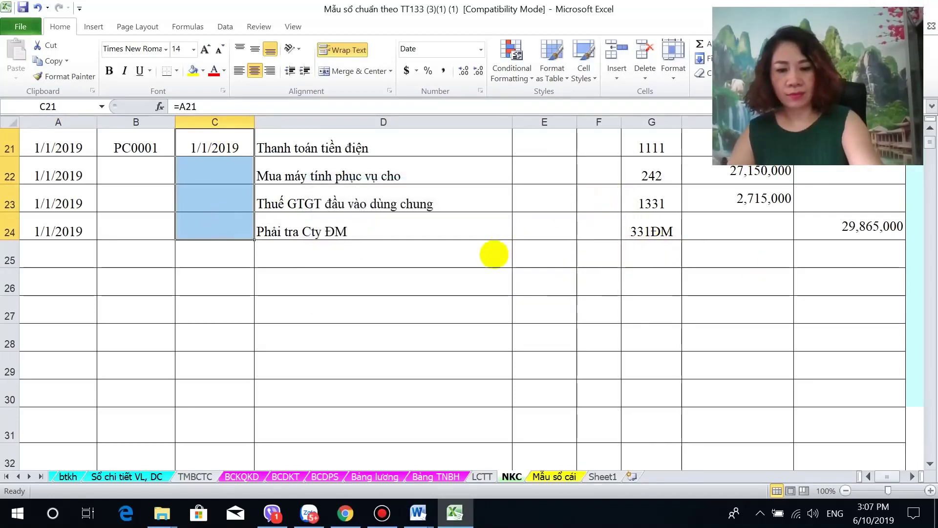
key("ctrl+d")
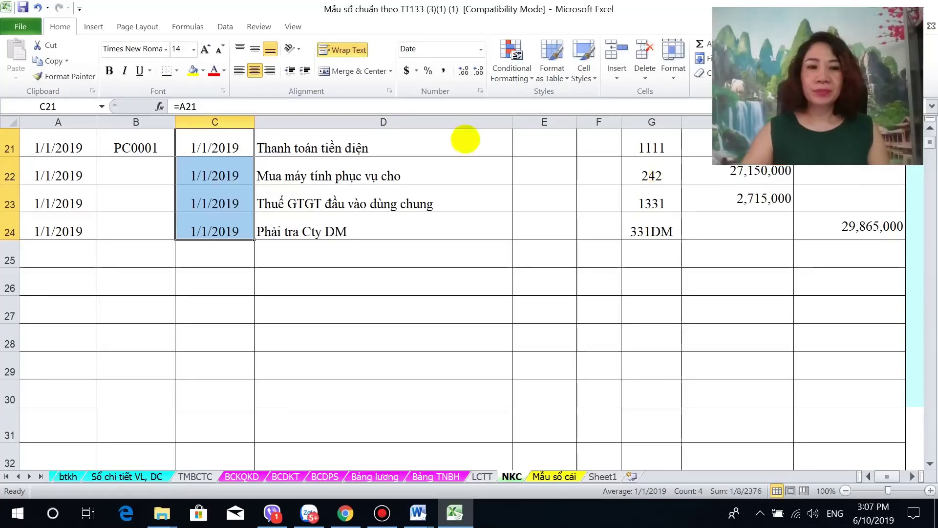
left_click(151, 180)
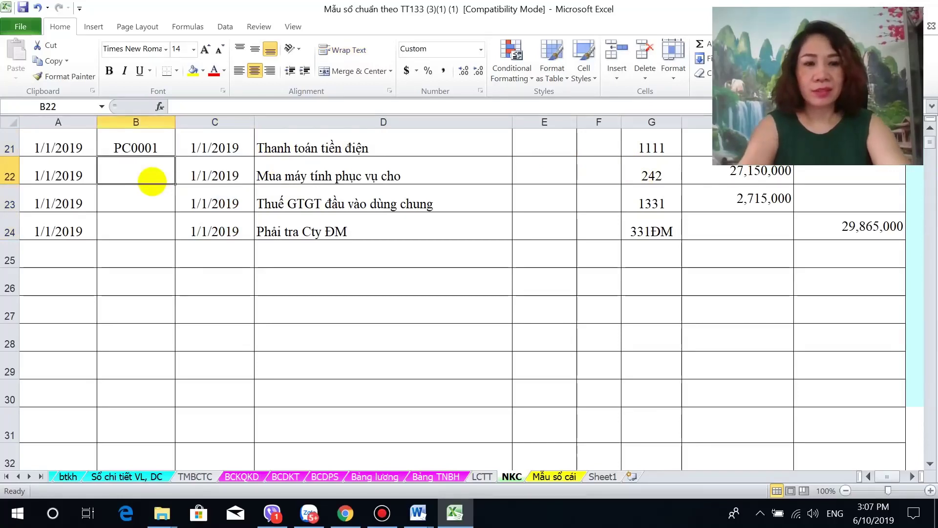
type("y3899u")
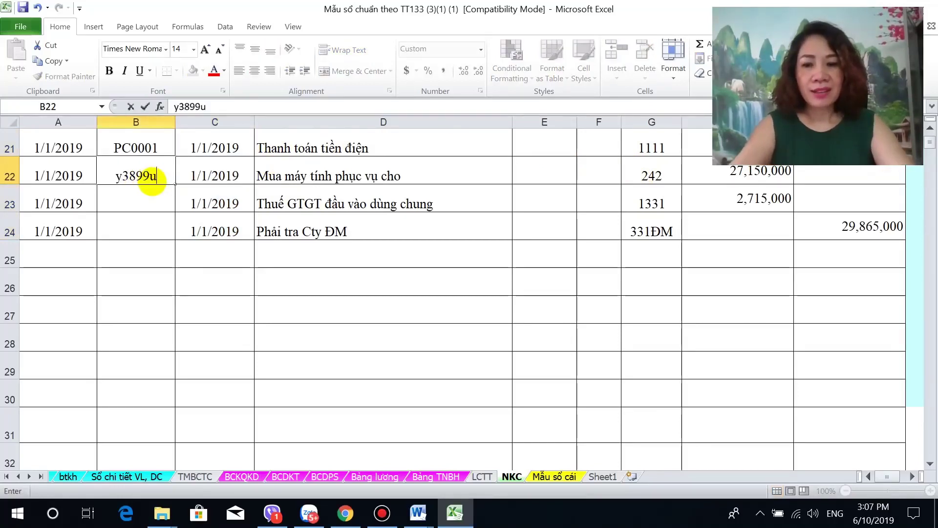
key("BackSpace")
key("BackSpace")
key("BackSpace")
key("BackSpace")
key("BackSpace")
key("BackSpace")
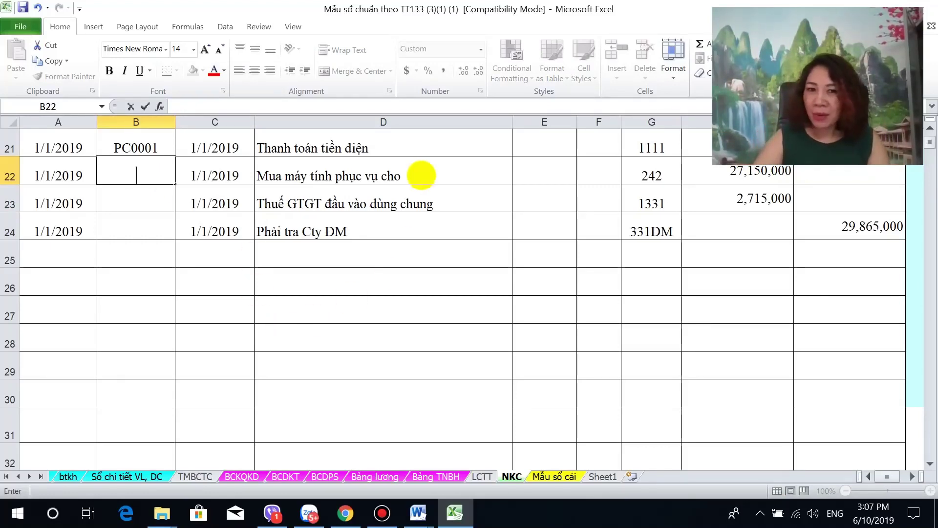
Review the input VAT line in row 23 against the 242 purchase description and debit amount in row 22
left_click(420, 175)
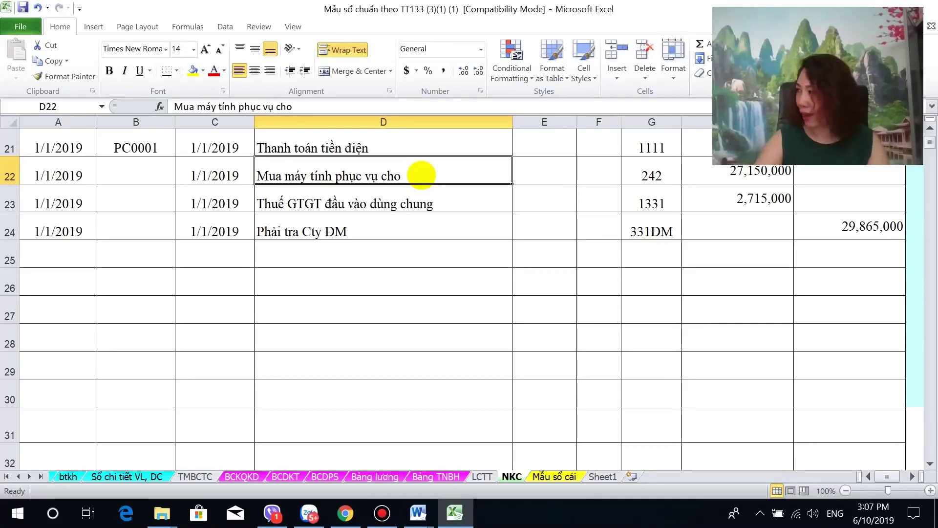
left_click(644, 207)
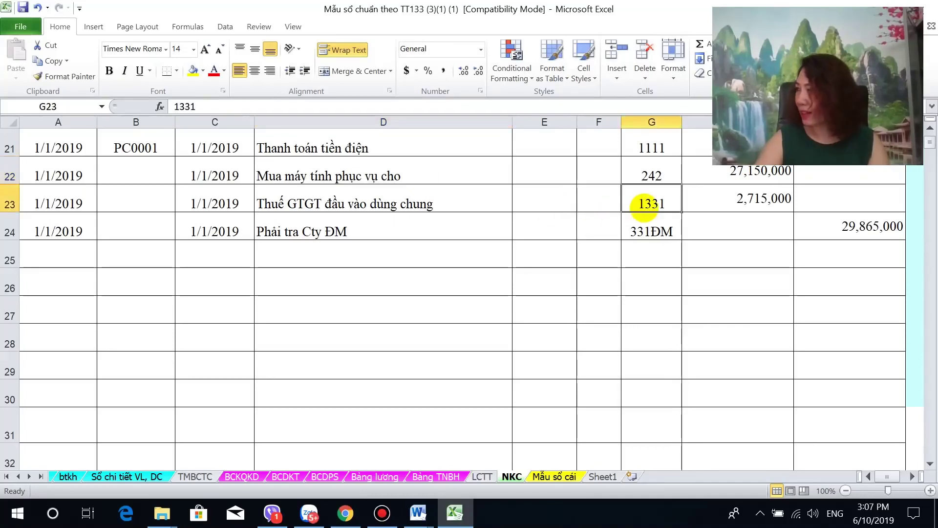
left_click(455, 199)
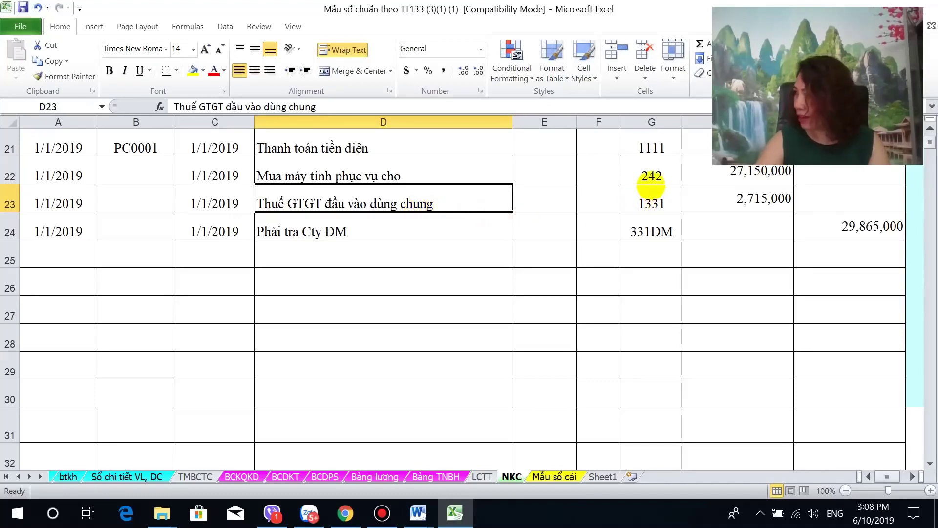
left_click_drag(650, 206, 771, 205)
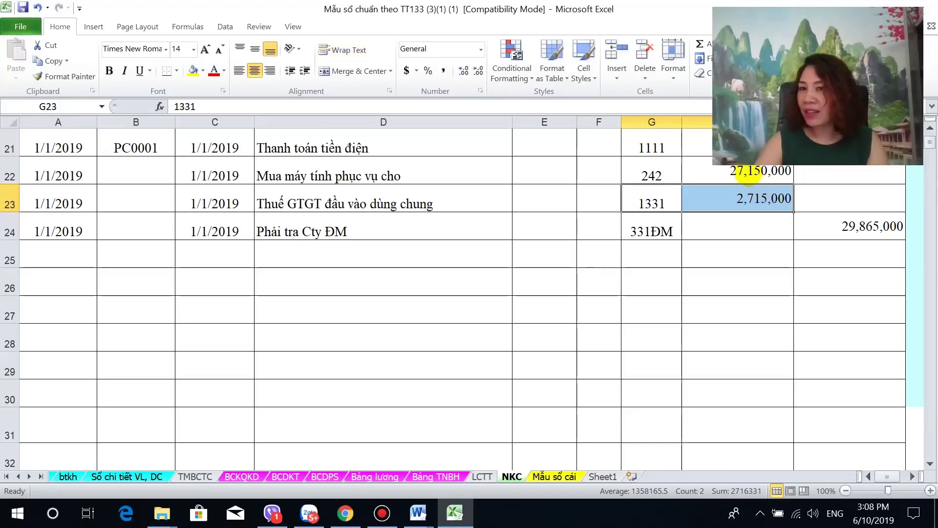
left_click(748, 174)
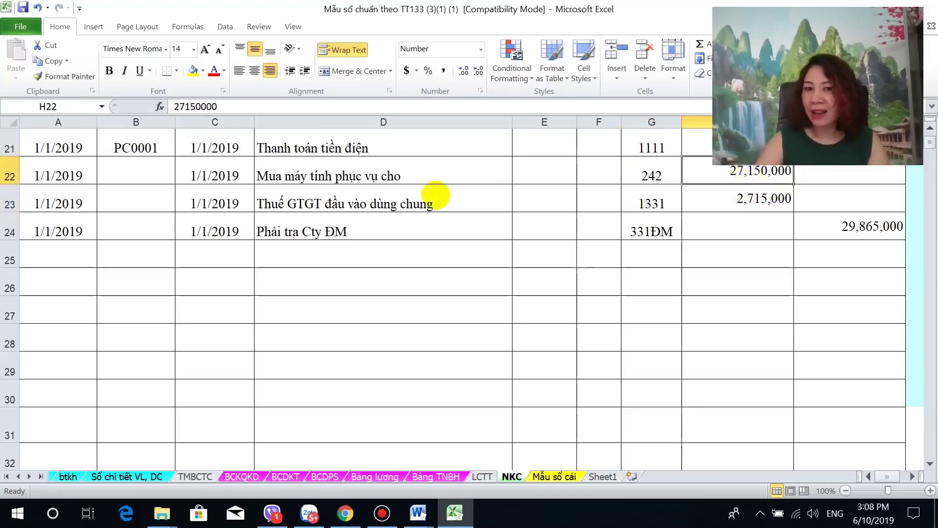
left_click_drag(464, 196, 760, 208)
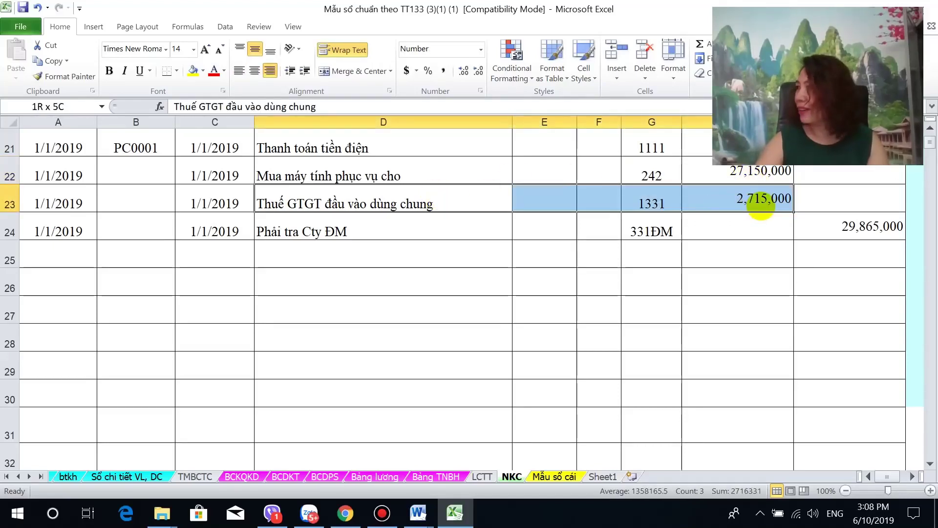
left_click_drag(761, 205, 761, 206)
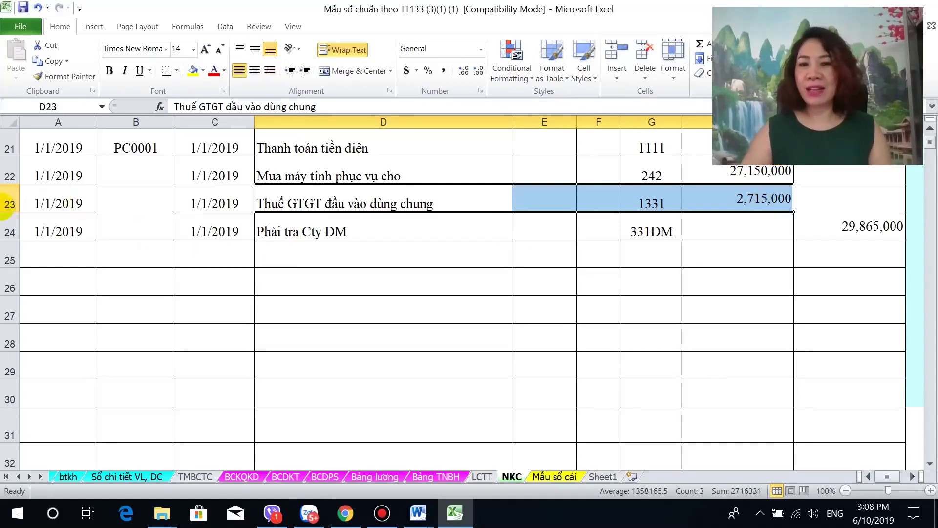
Clear the contents of row 23 with the VAT line and row 24 with the 331ĐM line
left_click(10, 206)
key("Delete")
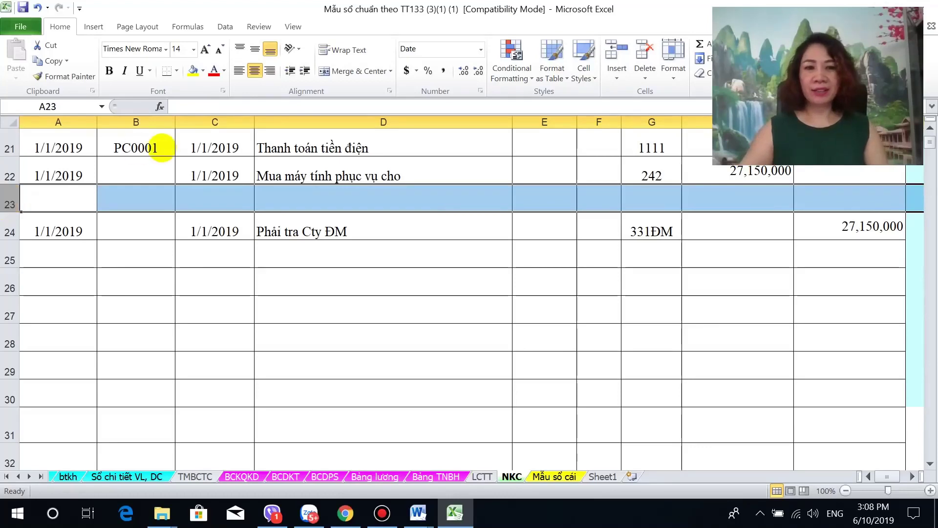
left_click(10, 234)
key("Delete")
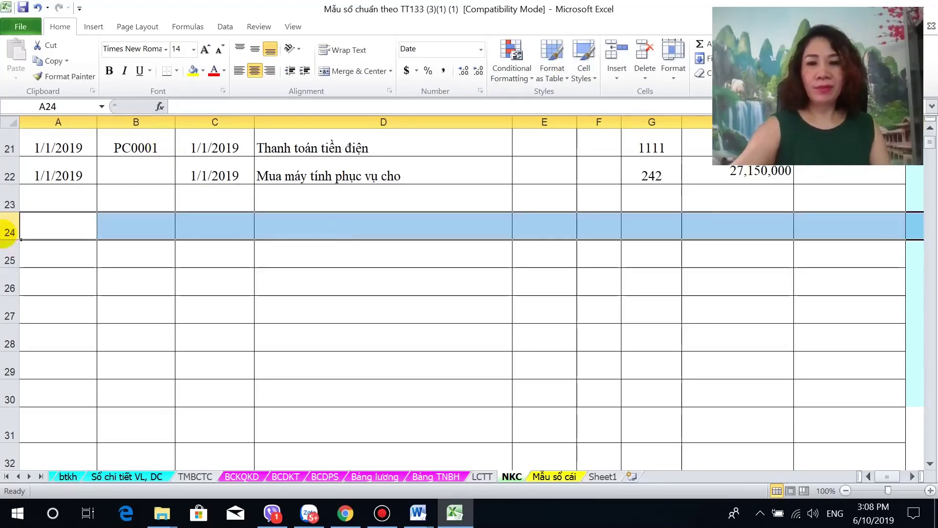
Enter the account code 331 in G23 as the counterpart of the 242 line
left_click(641, 203)
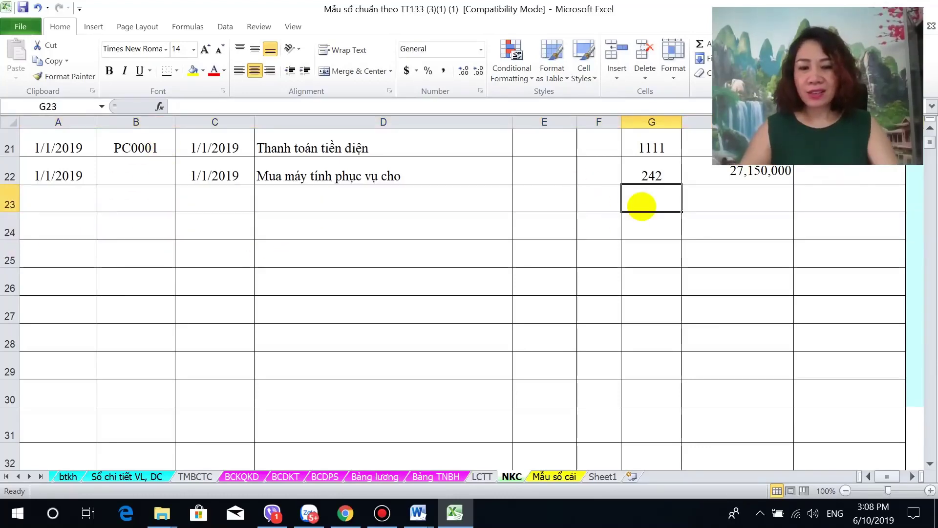
type("1")
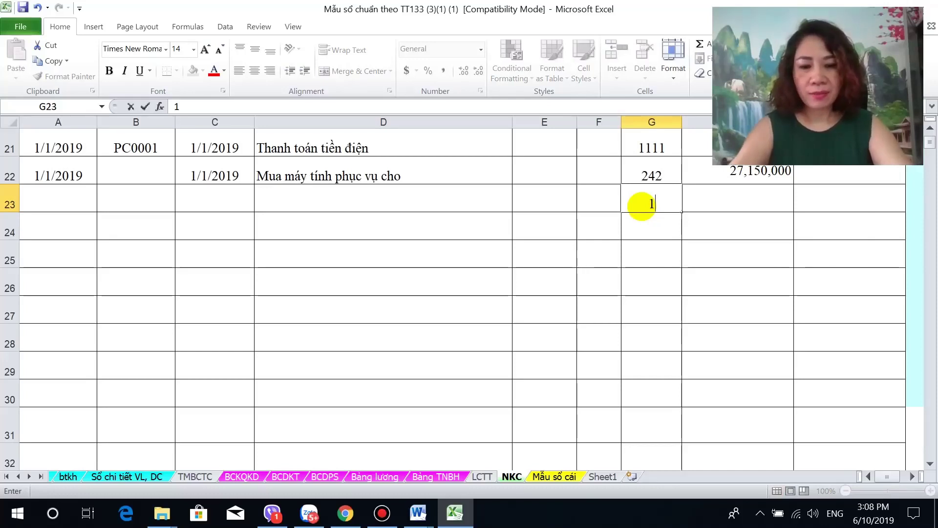
type("331")
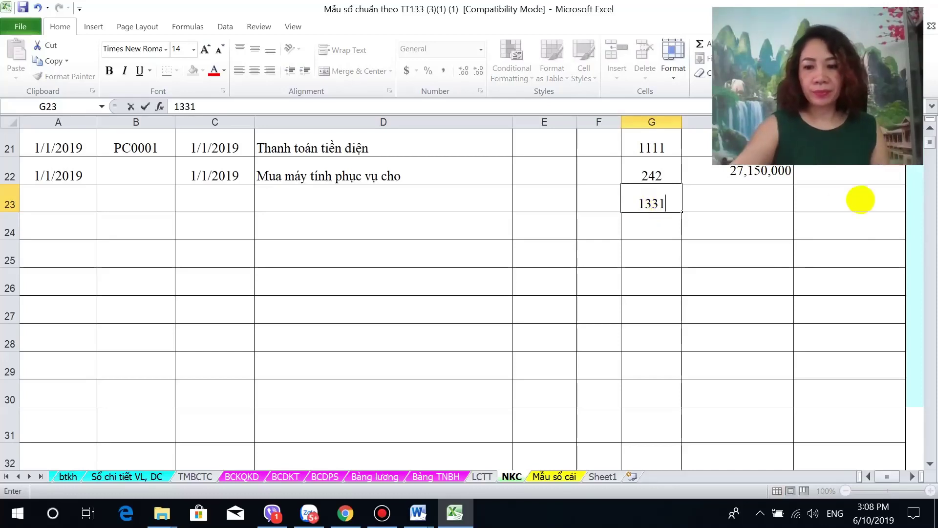
key("BackSpace")
key("BackSpace")
key("BackSpace")
key("BackSpace")
type("331")
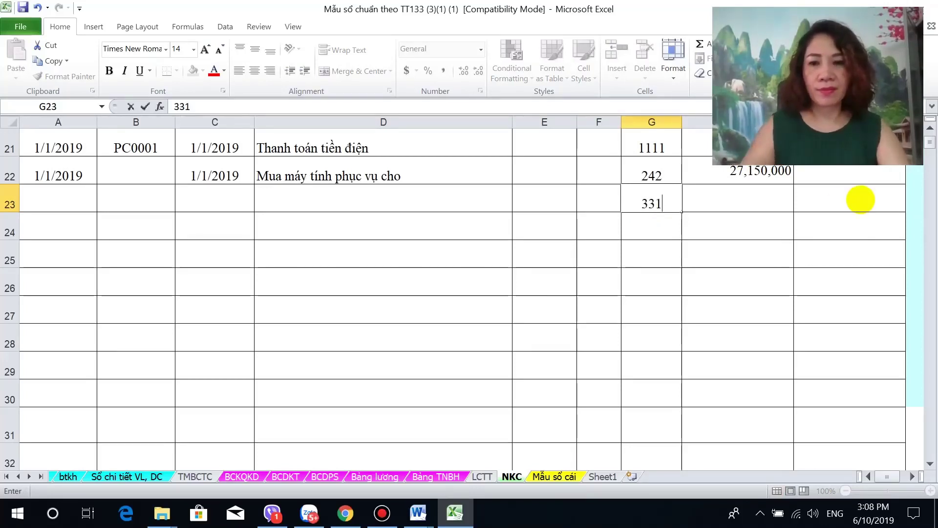
Set the debit amount of the 242 line in H22 to 29,865,000
left_click(738, 173)
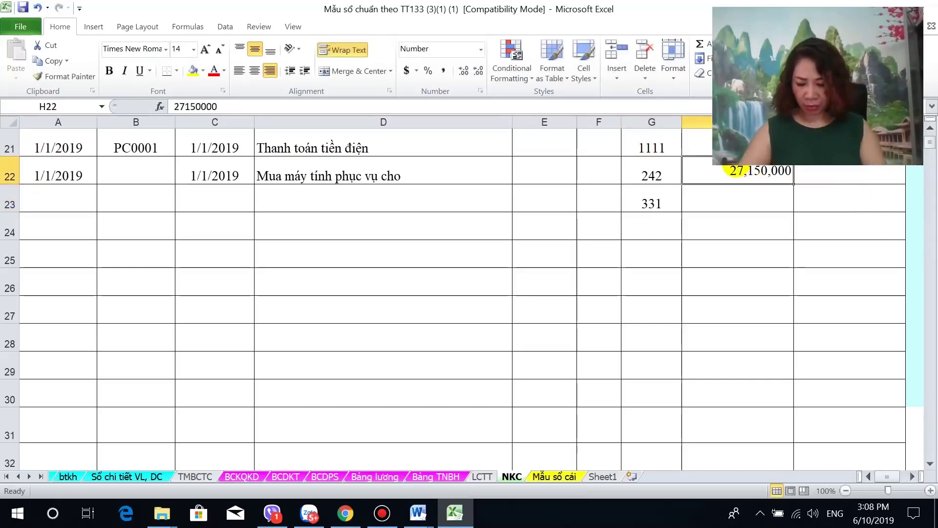
type("29")
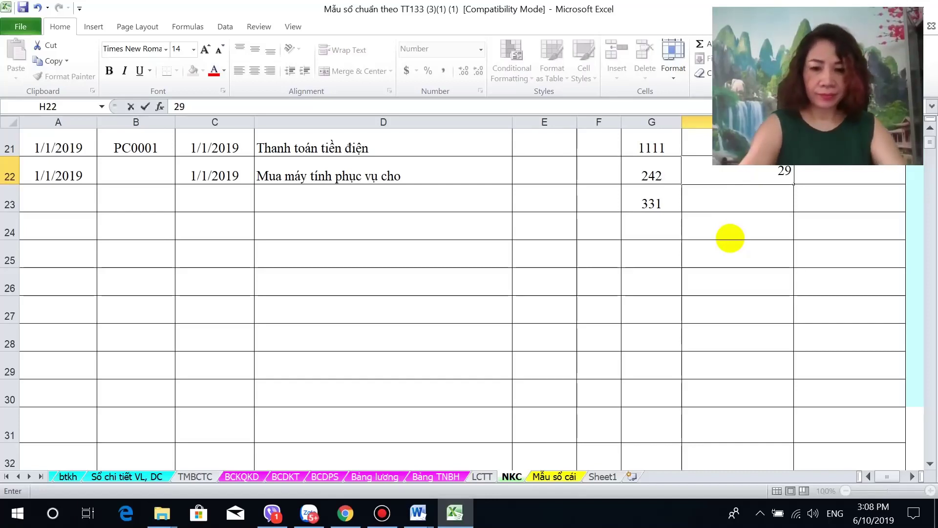
type(",865,0")
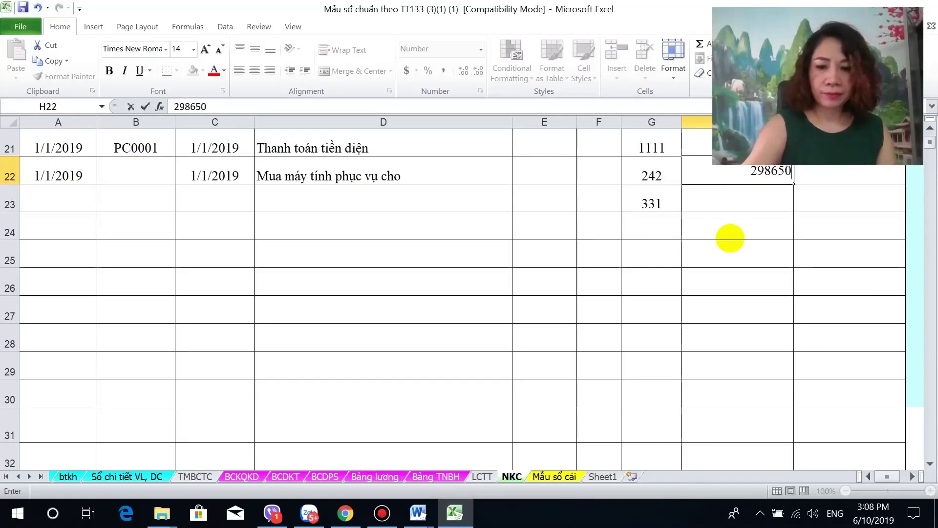
type("00")
key("Return")
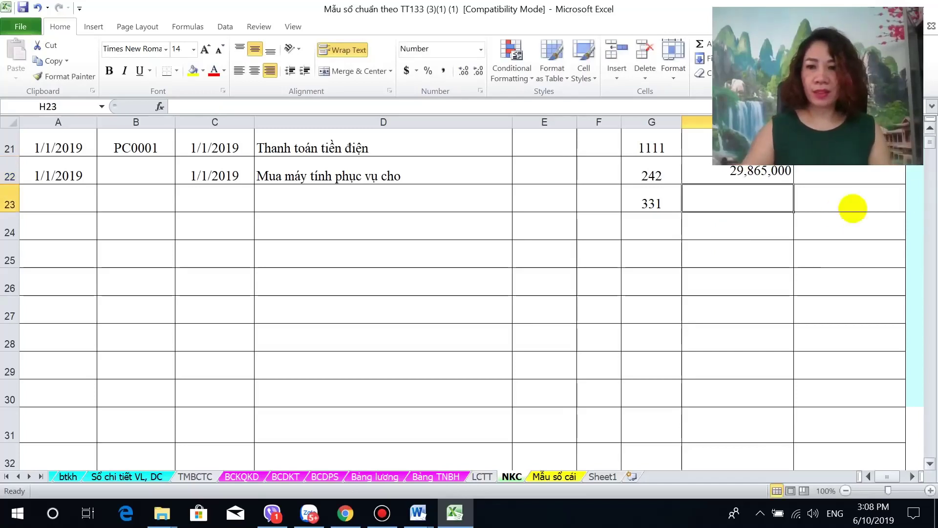
Enter a formula in I23 that takes the 331 credit amount from the debit amount in H22
left_click(826, 208)
type("=")
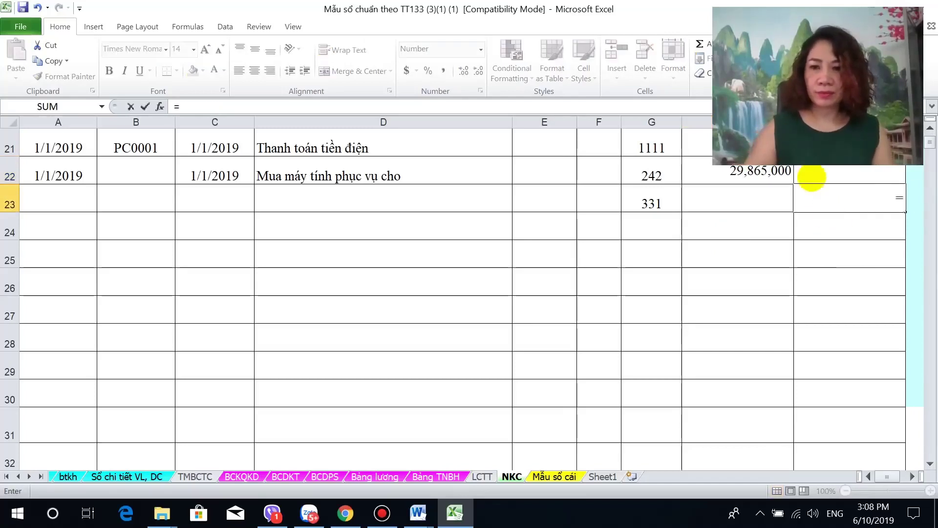
left_click(755, 171)
key("Return")
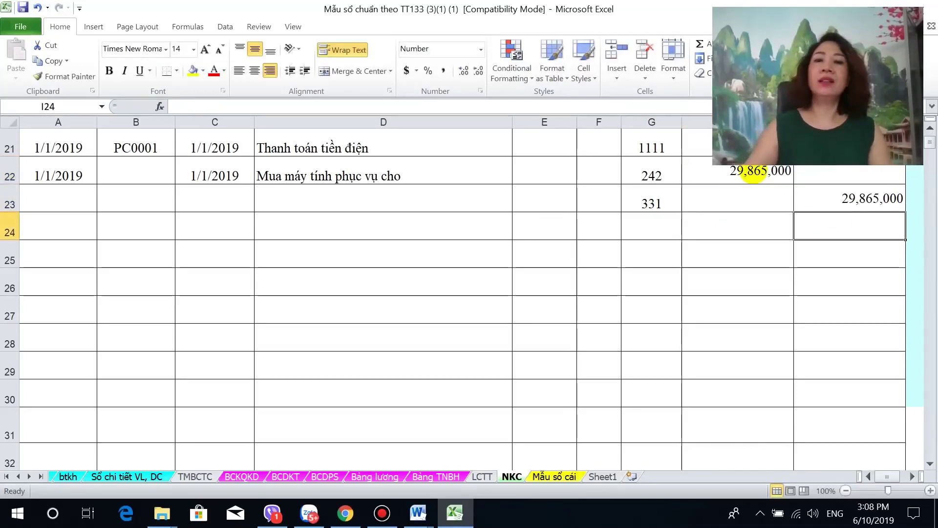
left_click_drag(366, 173, 359, 191)
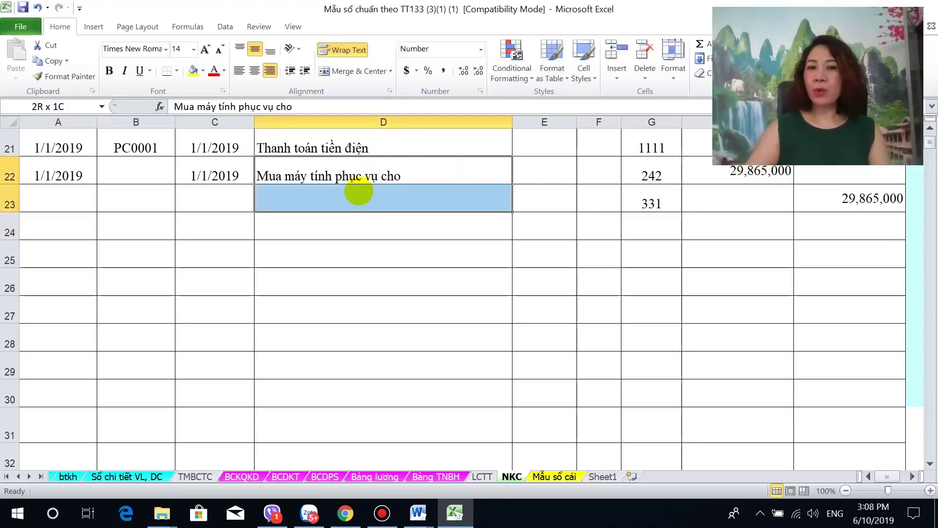
Enter the document number 58489 in B22 and copy the date, number and description cells A22:D22 down to row 23
left_click(146, 177)
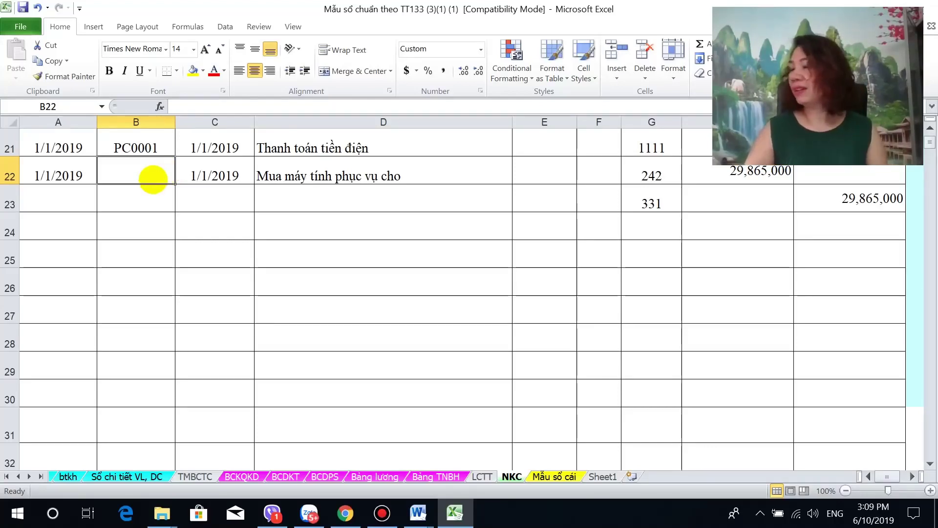
type("58489")
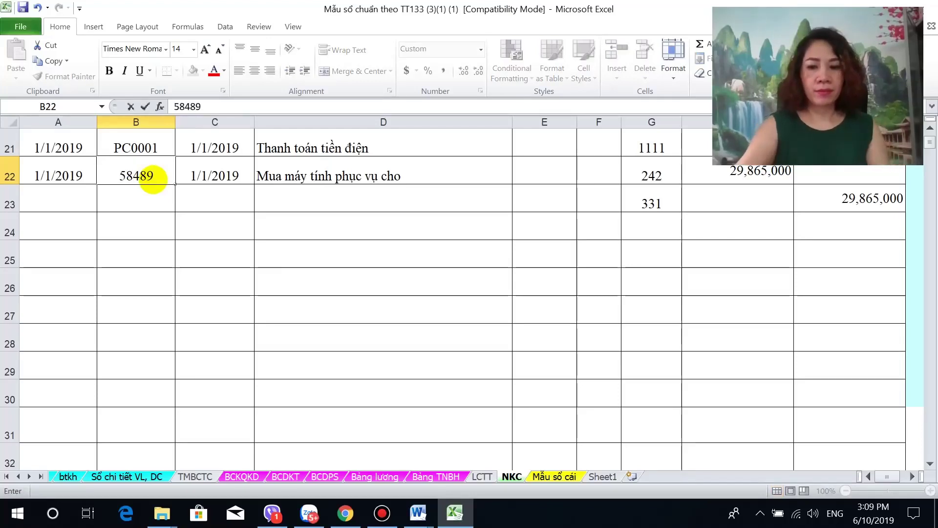
key("Return")
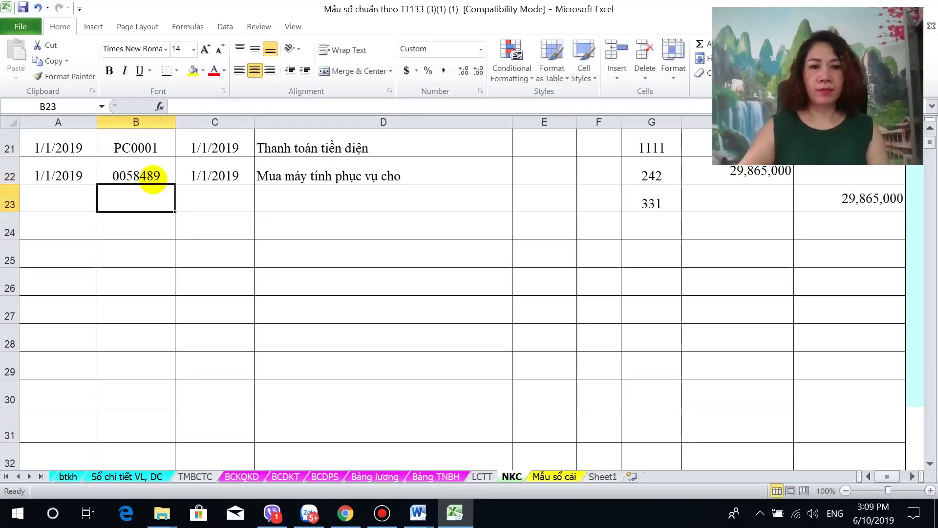
left_click_drag(78, 175, 280, 201)
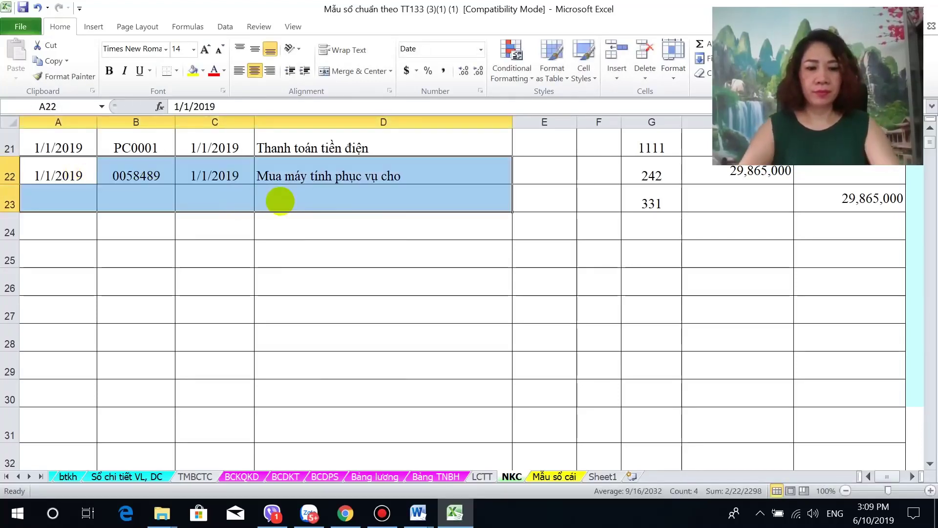
key("ctrl+d")
Replace the description in D23 with "Phải tra cty B"
left_click(280, 201)
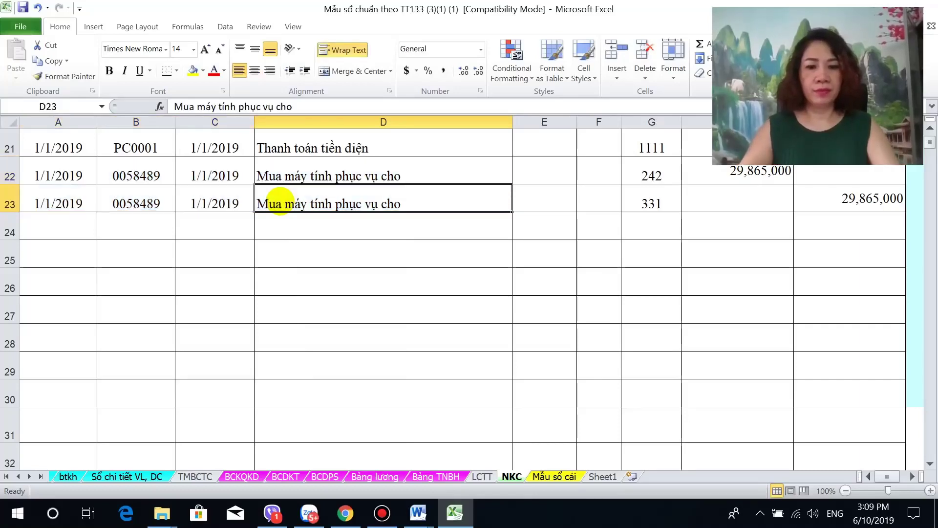
type("PhAI")
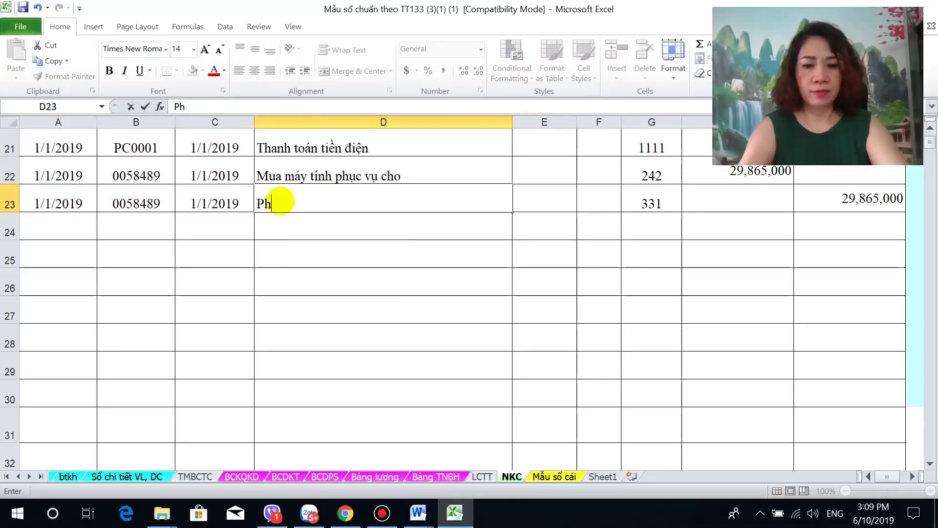
key("BackSpace")
key("BackSpace")
type("ải")
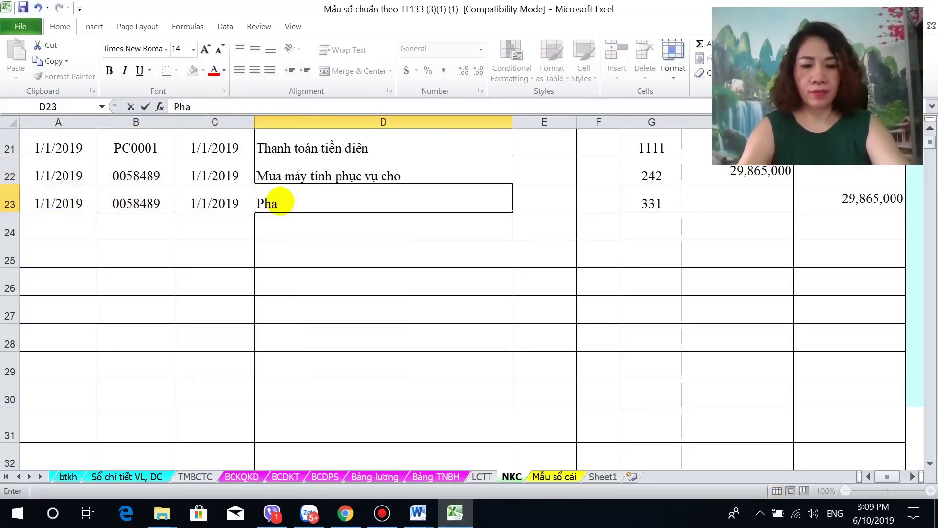
type(" tra cty")
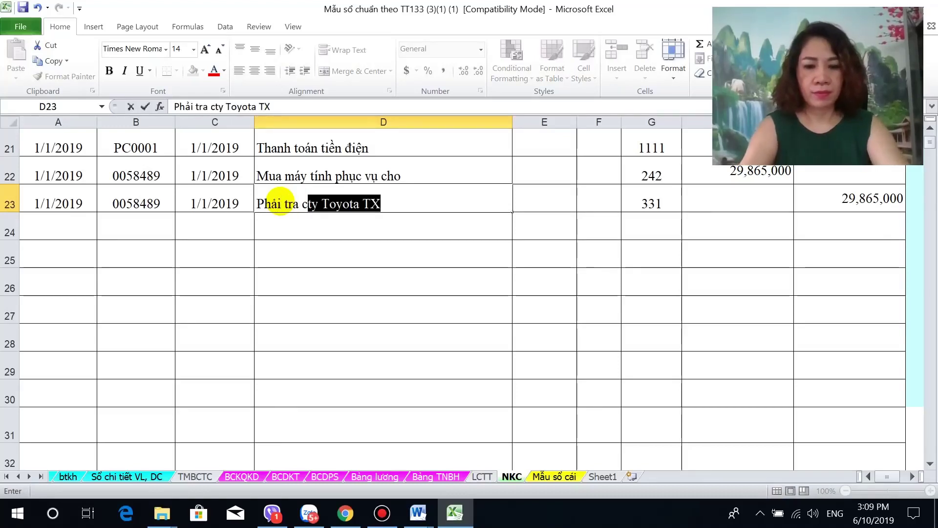
type(" B")
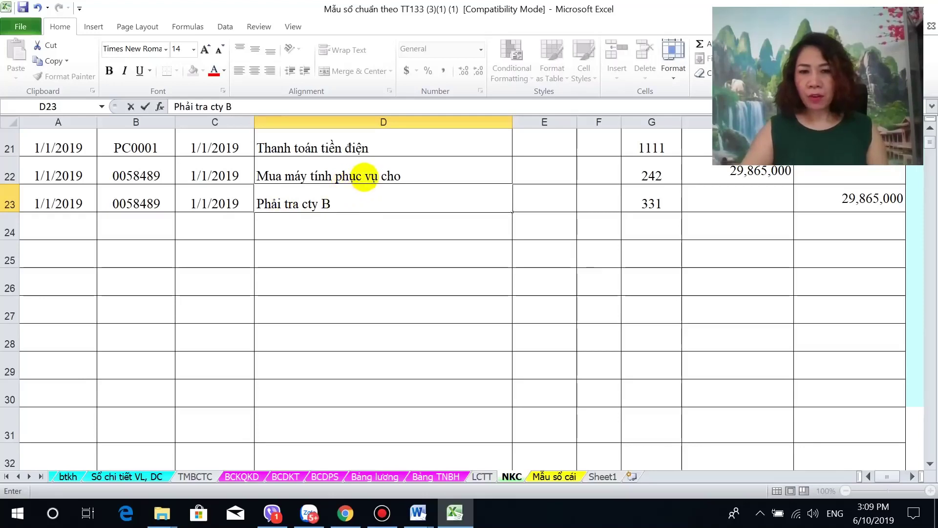
Complete the D22 description as "Mua máy tính phục vụ cho đào tạo" and change the account code in G23 to 331ĐM
left_click(419, 179)
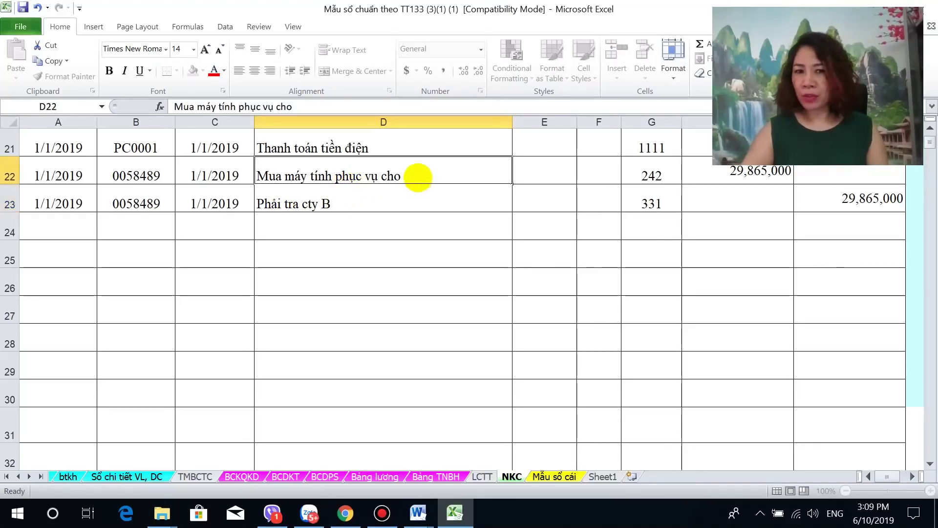
double_click(418, 177)
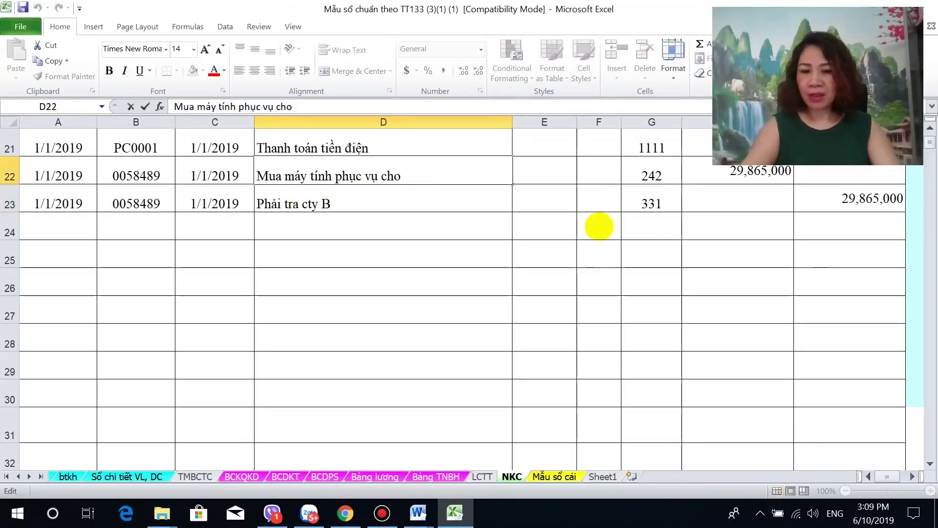
type("đào t")
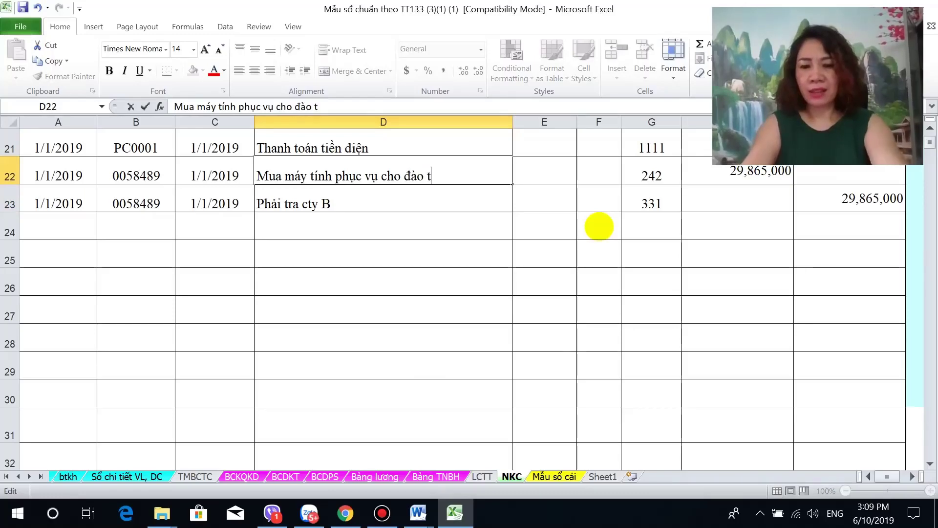
type("aoj")
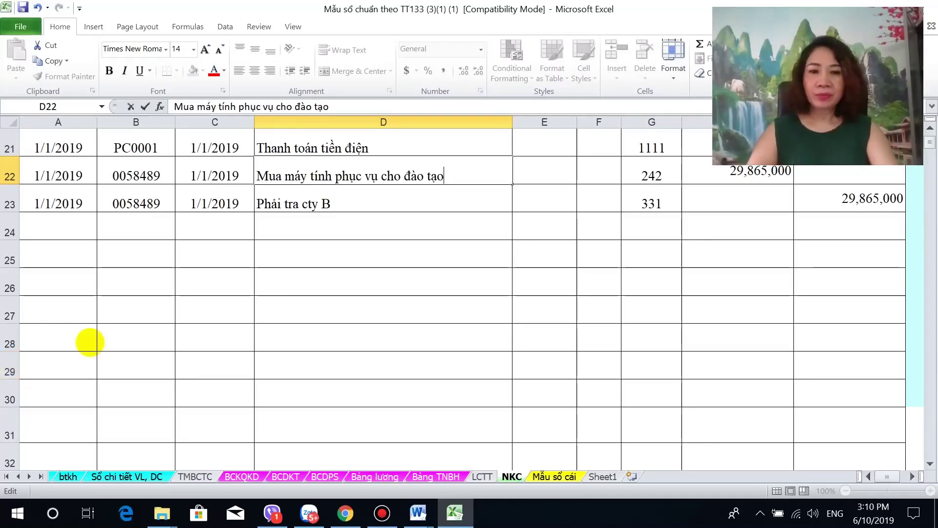
left_click(667, 204)
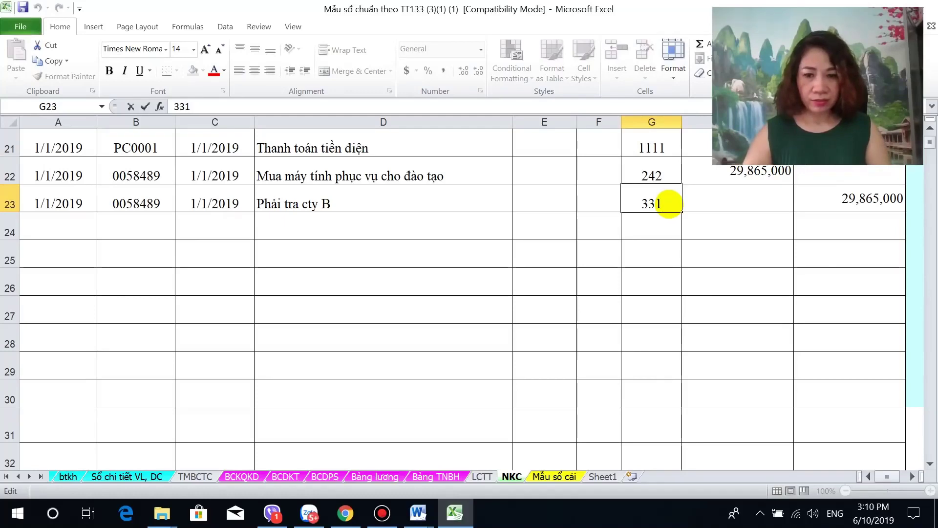
type("DDM")
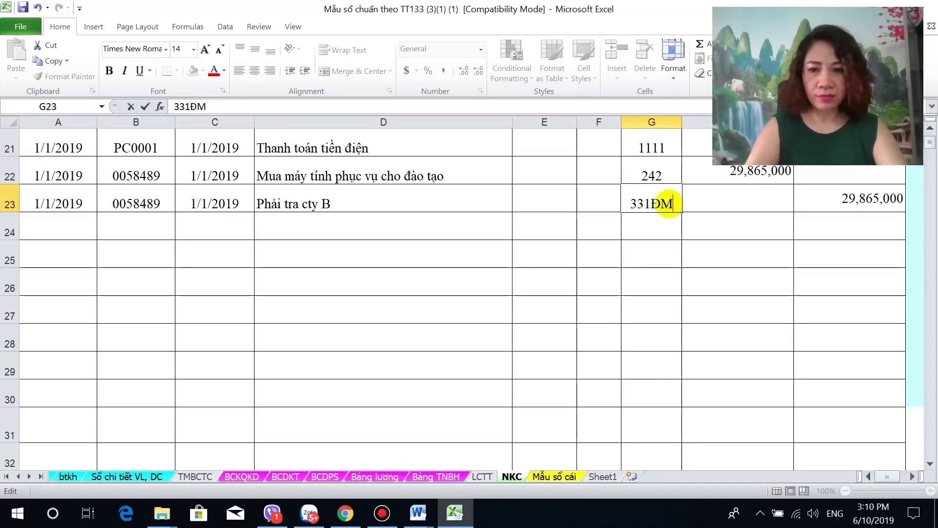
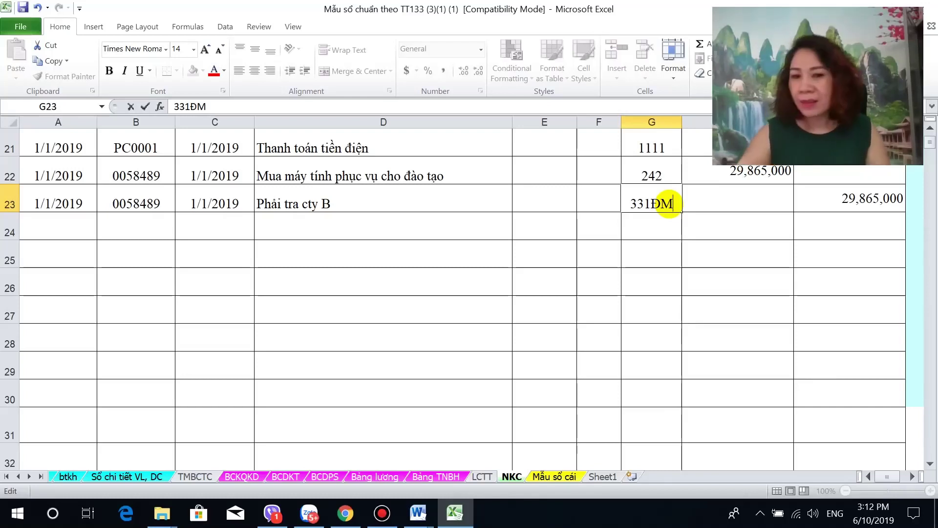
Enter the account codes 6422, 1331 and 331PM in G24, G25 and G26 for the following transaction
left_click(640, 235)
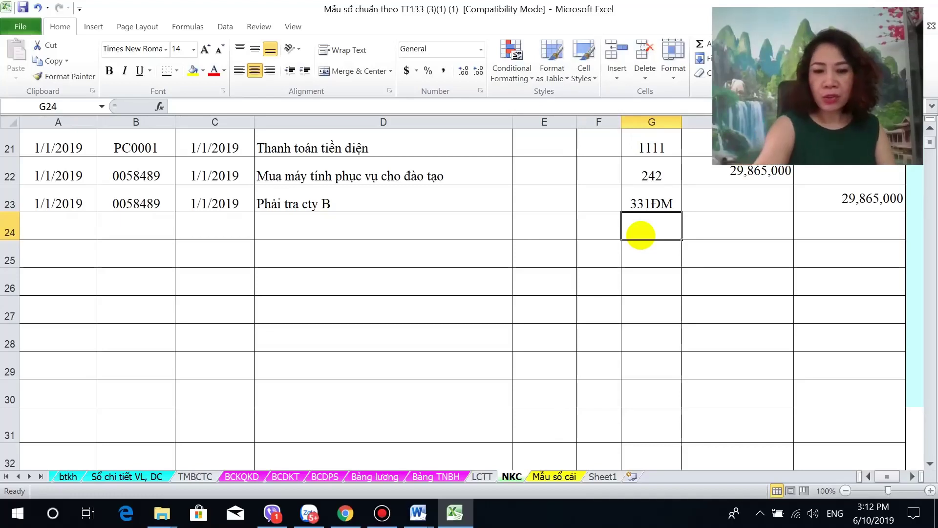
type("6422")
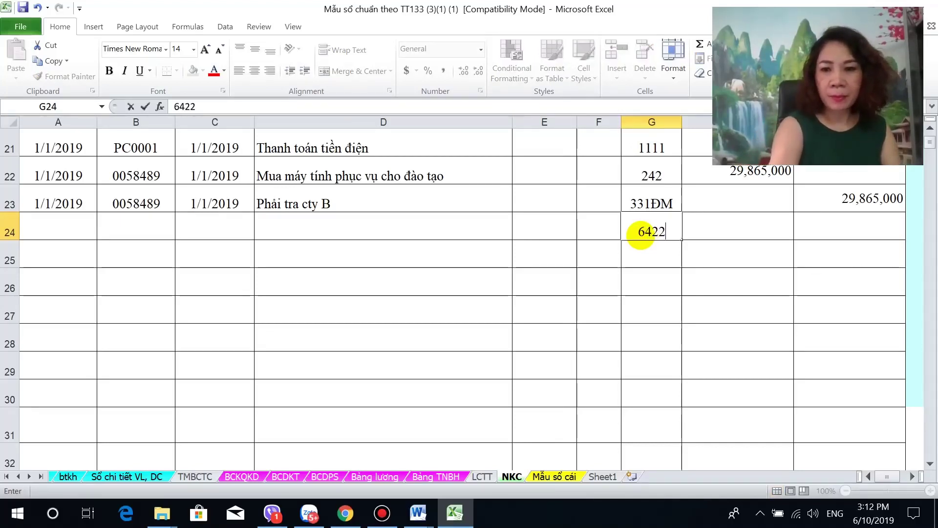
left_click(640, 247)
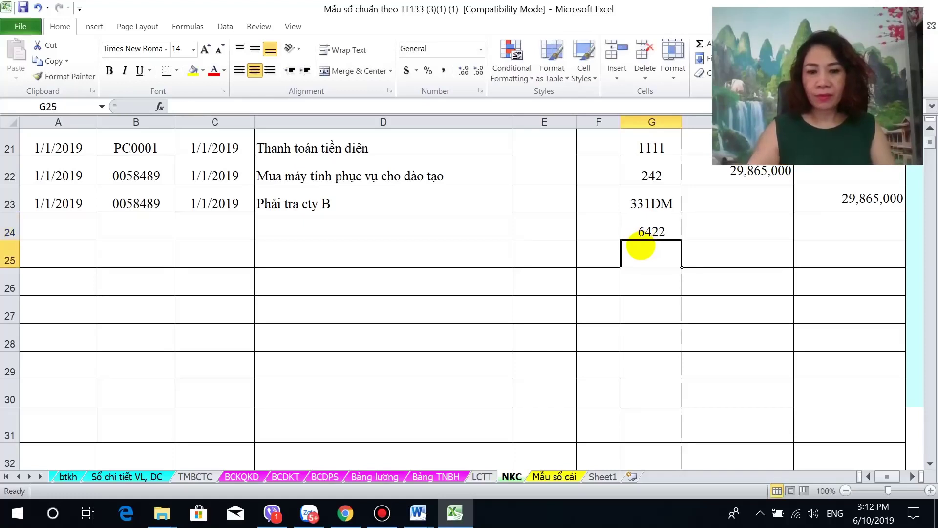
type("1331")
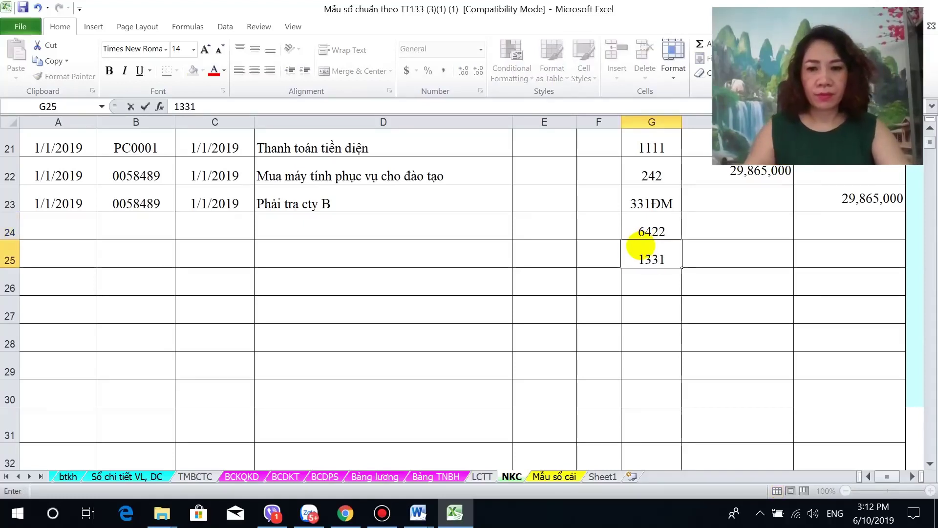
left_click(660, 283)
type("331")
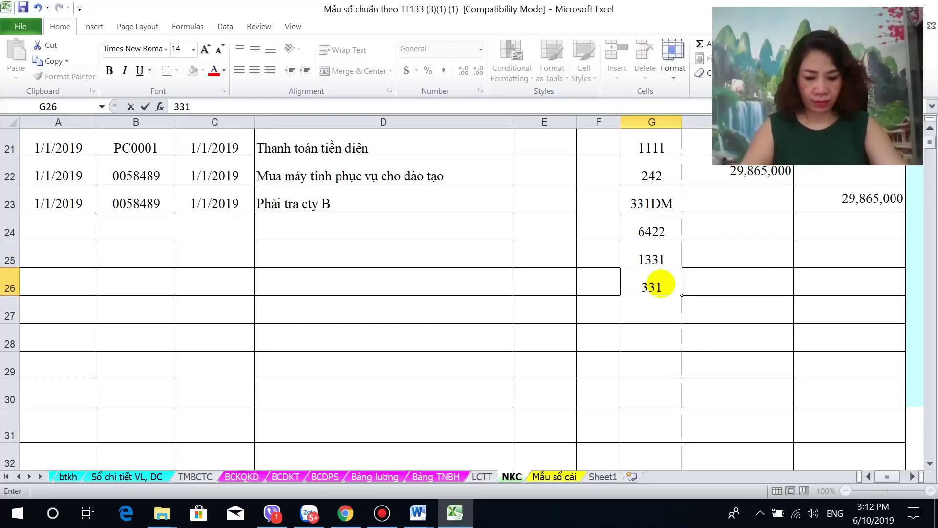
type("P")
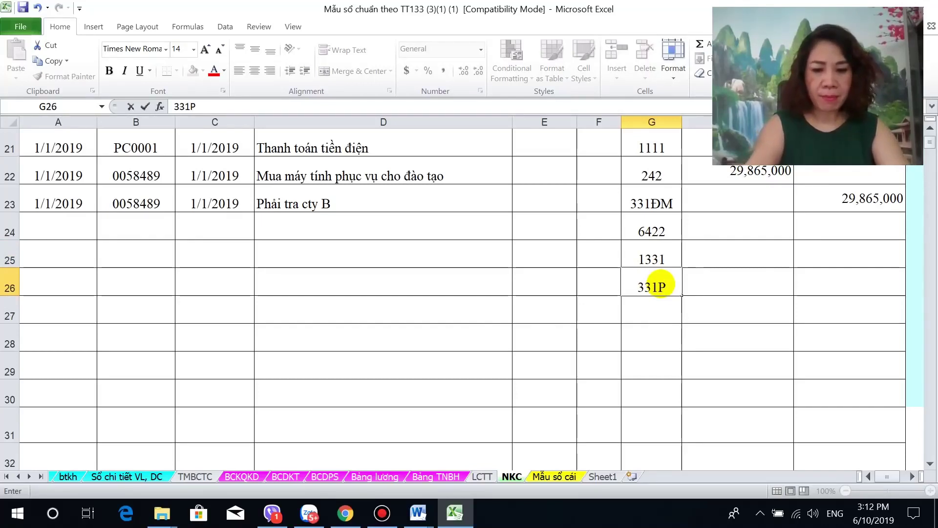
type("M")
Enter the debit amounts 45,000,000 in H24 for account 6422 and 4,500,000 in H25 for account 1331
left_click(732, 228)
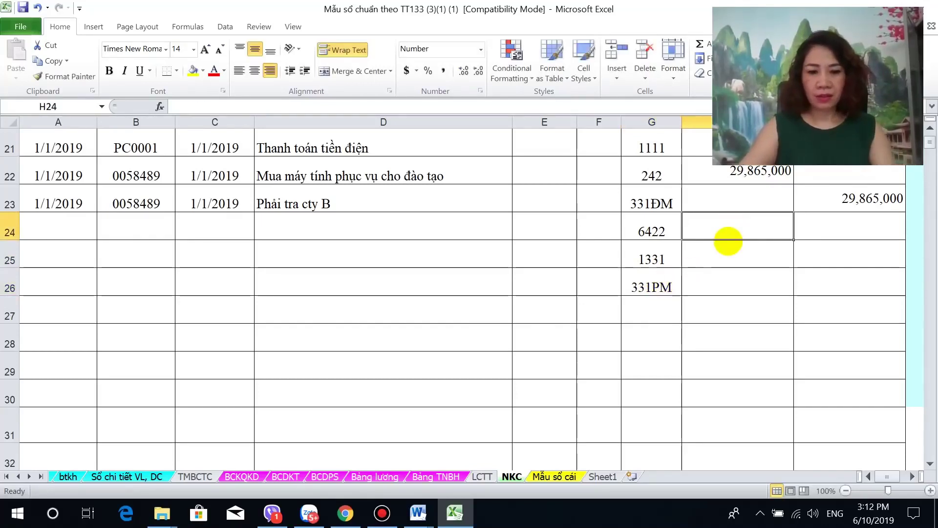
type("45,000,000")
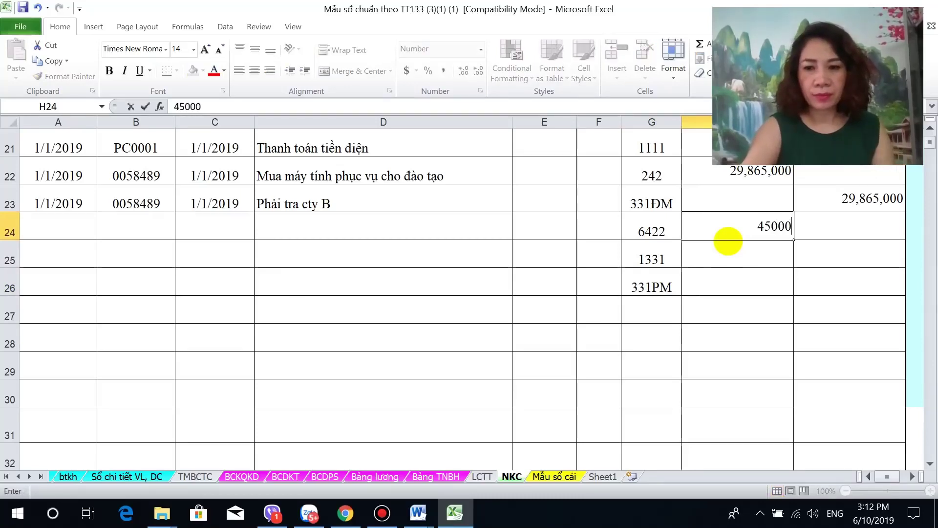
key("Return")
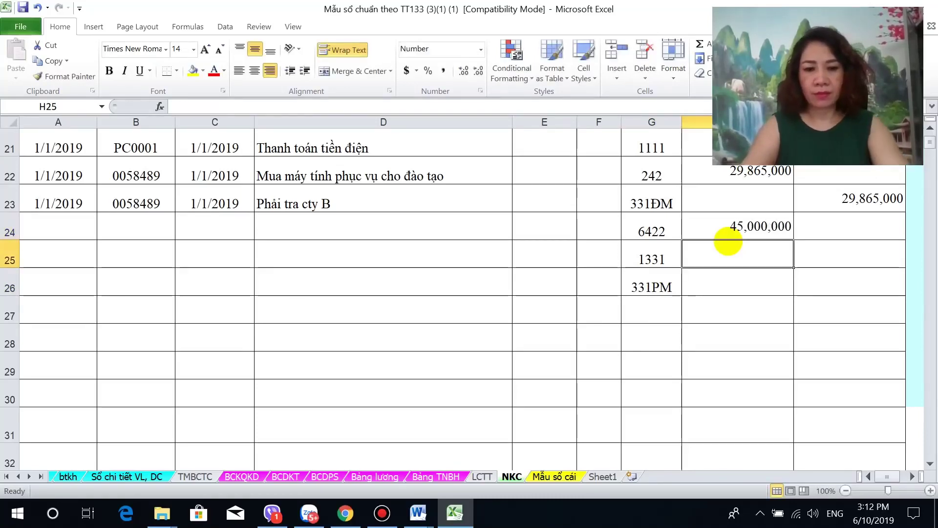
type("4,500,00")
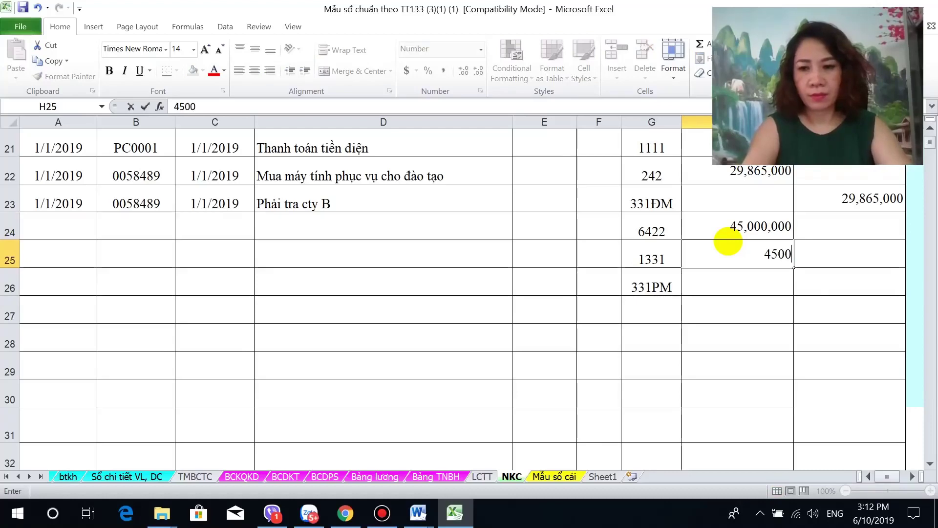
type("000")
key("Return")
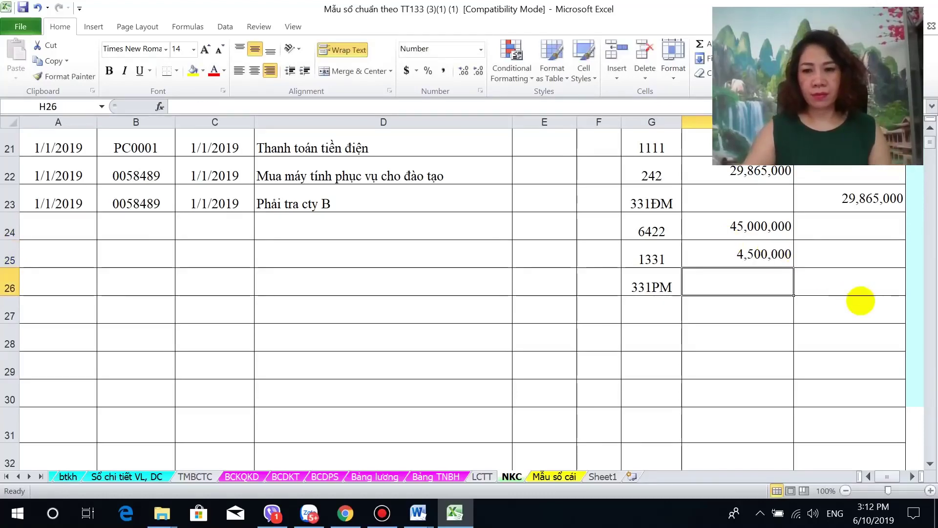
Enter a formula in I26 that adds the debit amounts H24 and H25 as the credit for 331PM
left_click(858, 285)
type("=")
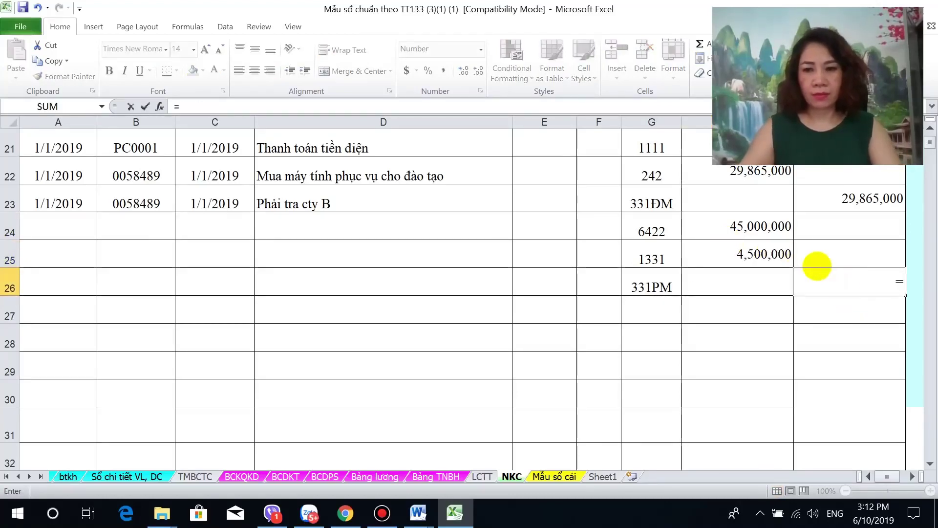
left_click(761, 232)
type("+")
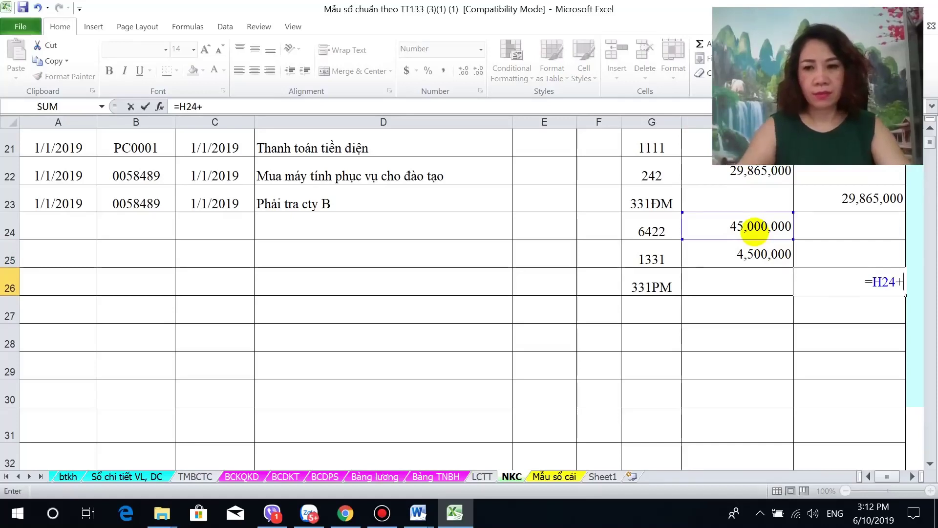
left_click(748, 251)
key("Return")
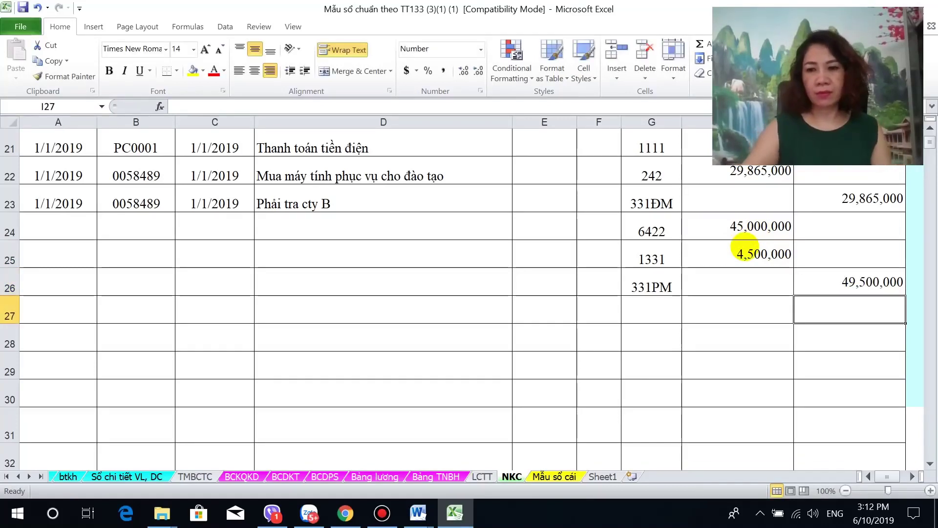
Enter the descriptions "Chi phí thuê VP" in D24, "Thuế GTGT đầu vào dùng chung" in D25 and "Phải trả cty Điện máy" in D26
left_click(388, 224)
type("C")
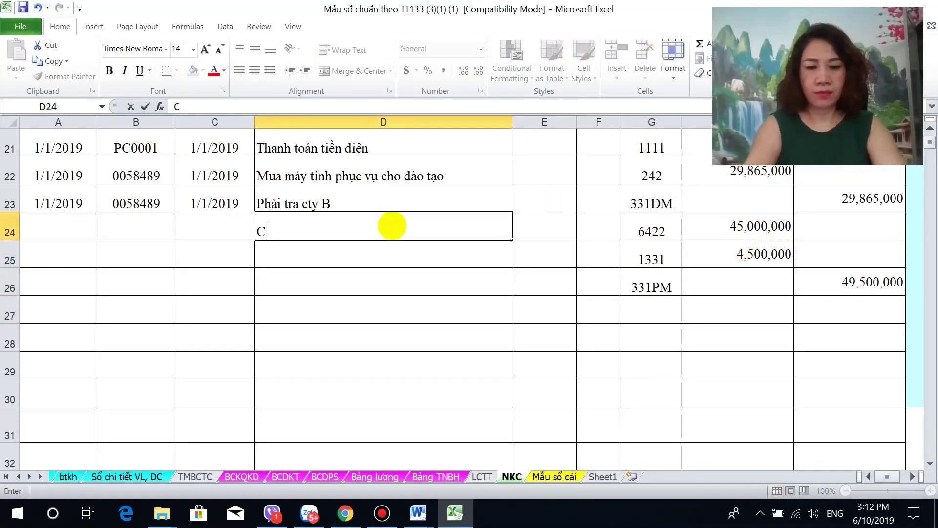
type("hi phí thuê")
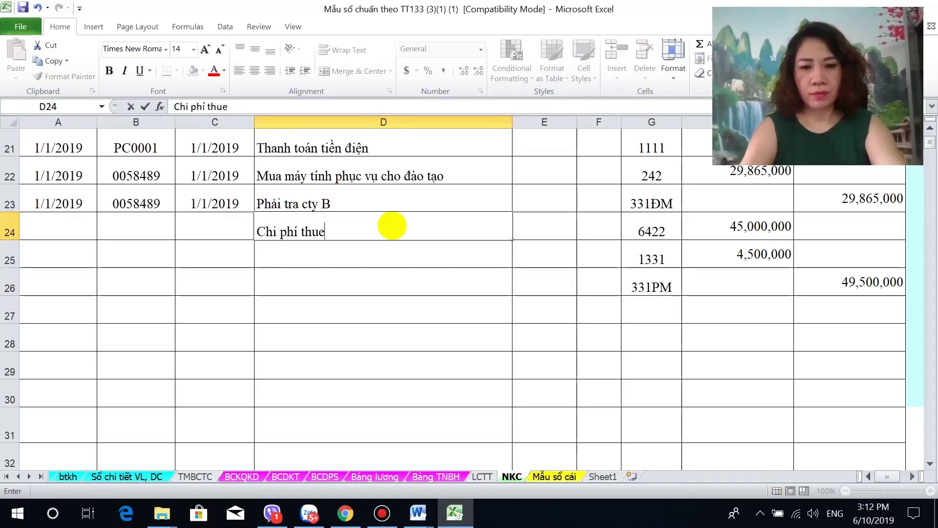
key("Return")
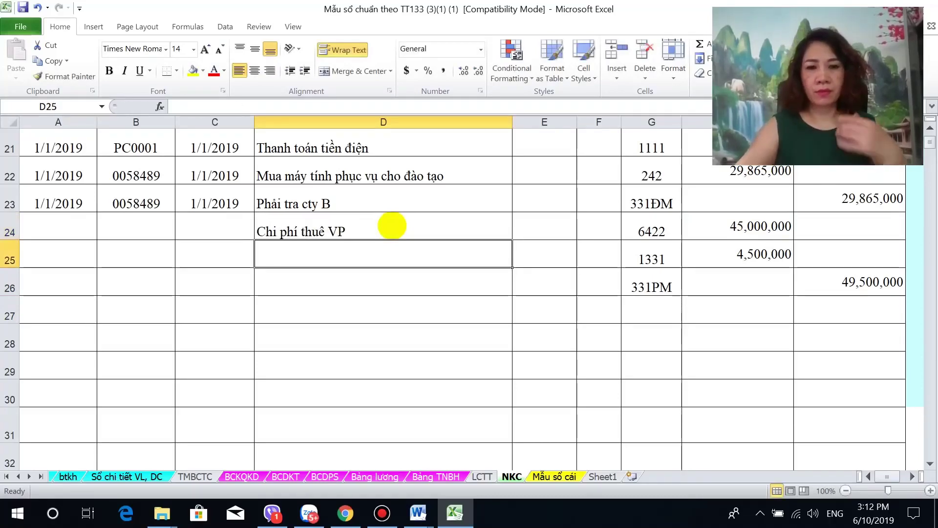
type("ế GTGT đầu vào dùng chung")
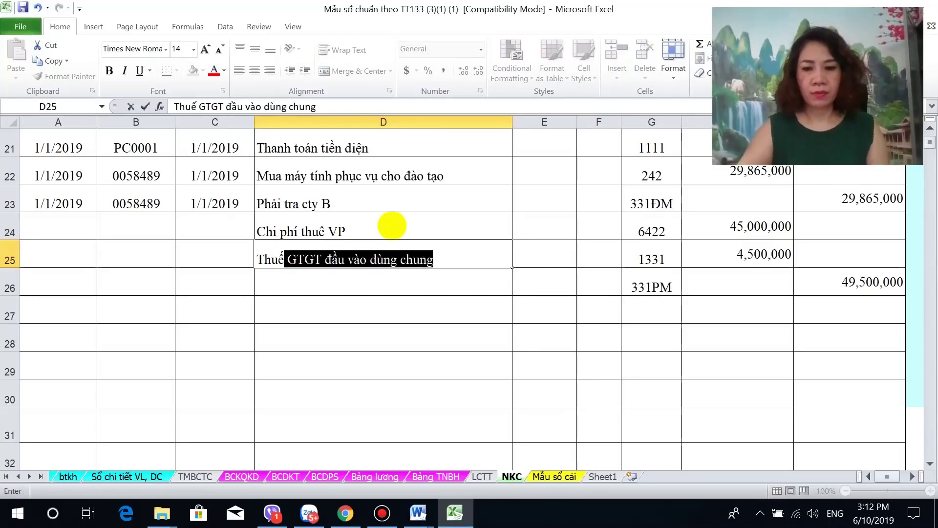
key("Return")
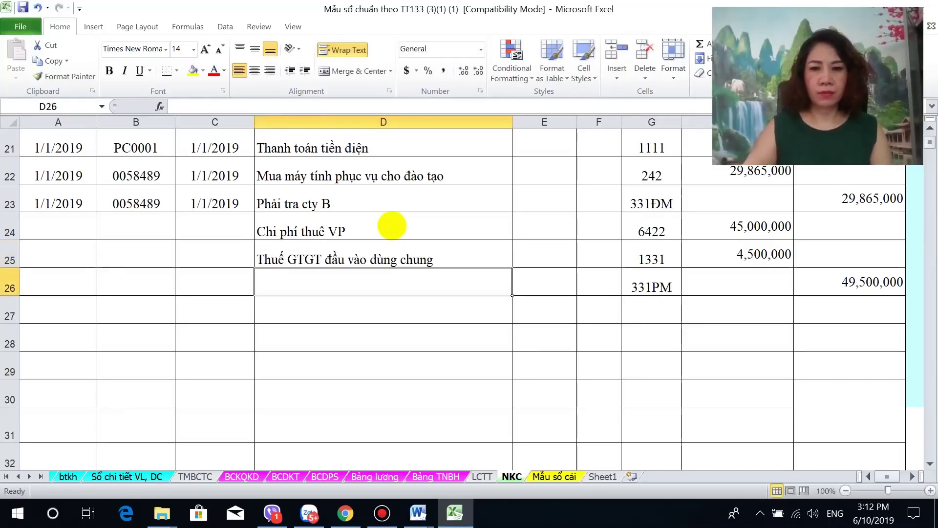
type("Phai")
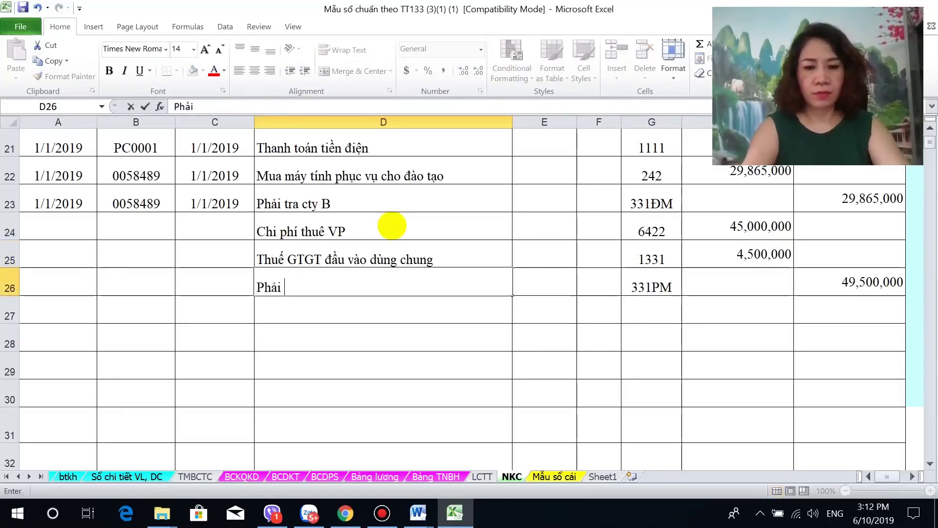
type(" trả")
key("Return")
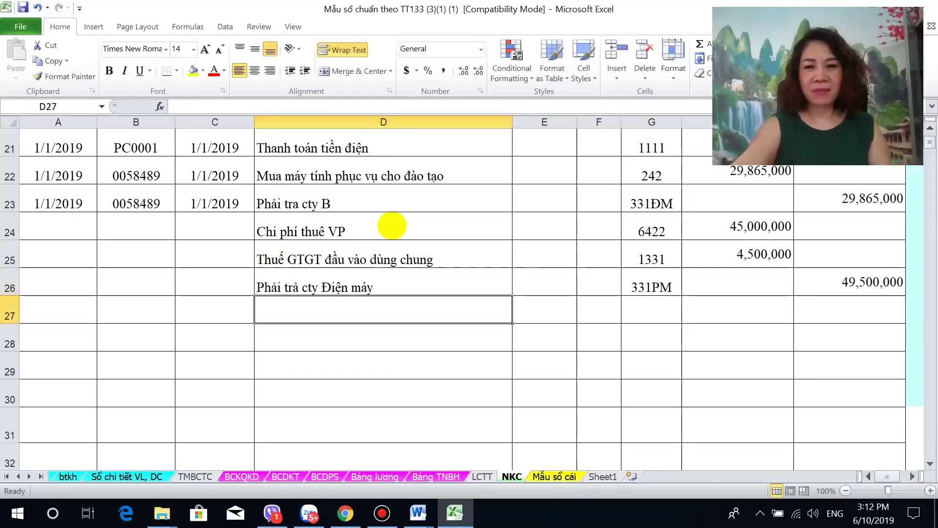
Enter the date 10/01/2019 in A24 for the office rent entry
left_click(63, 215)
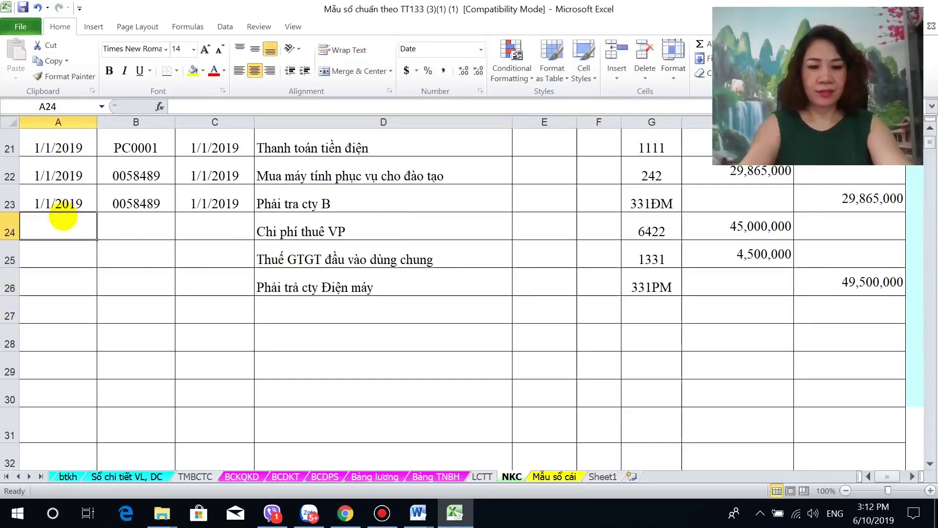
type("0")
key("BackSpace")
type("10")
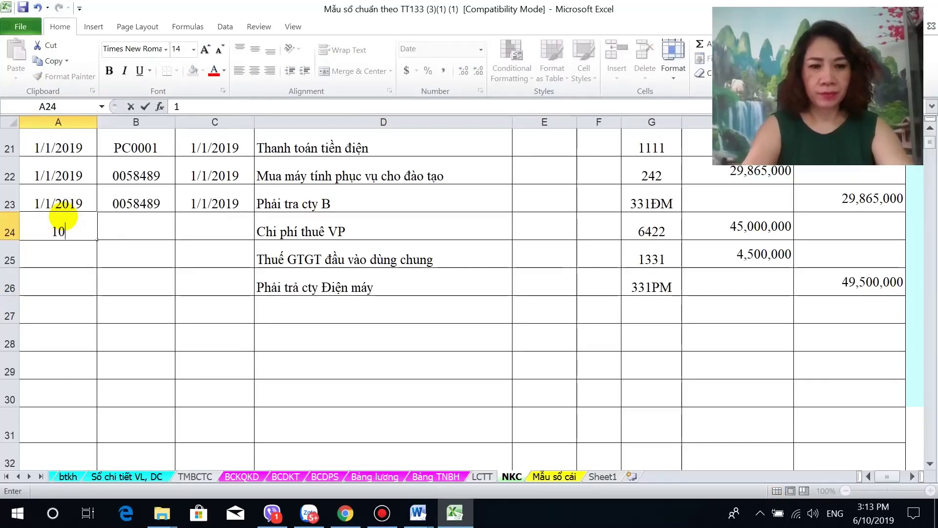
type("/01")
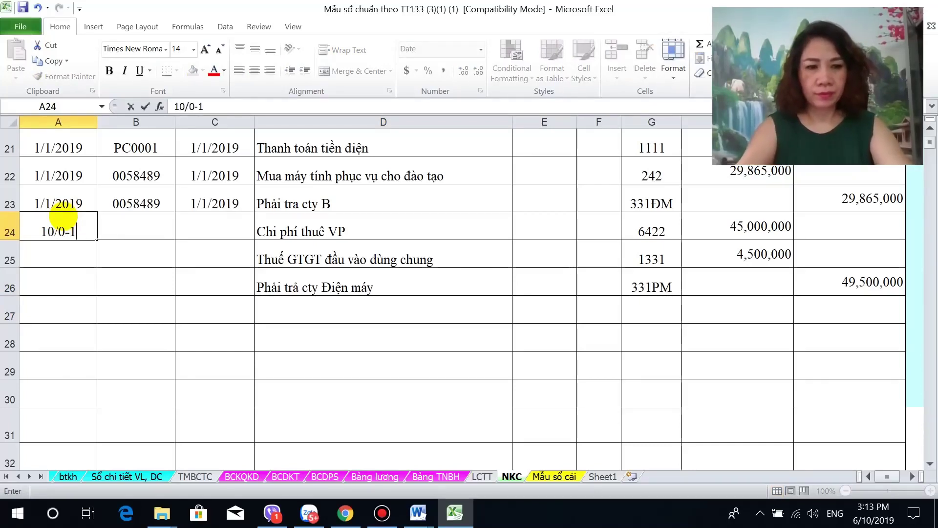
key("BackSpace")
type("1/201")
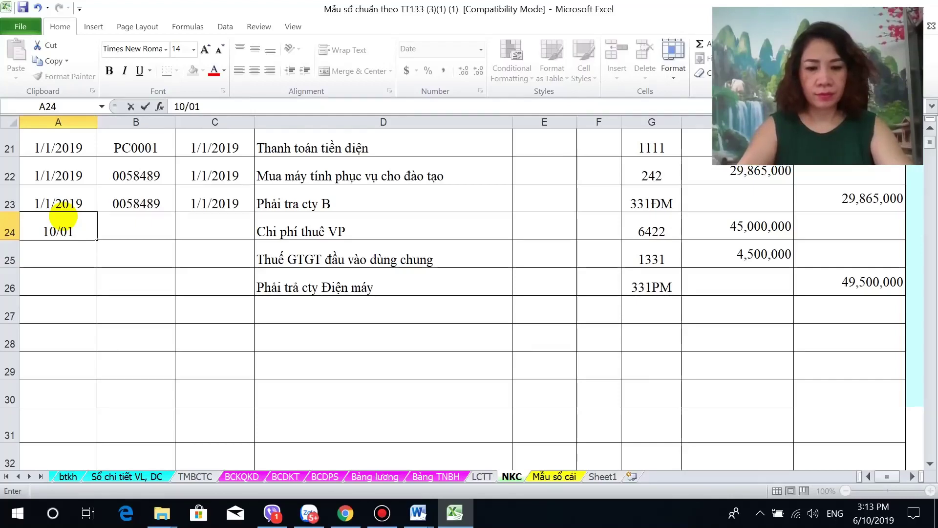
type("9")
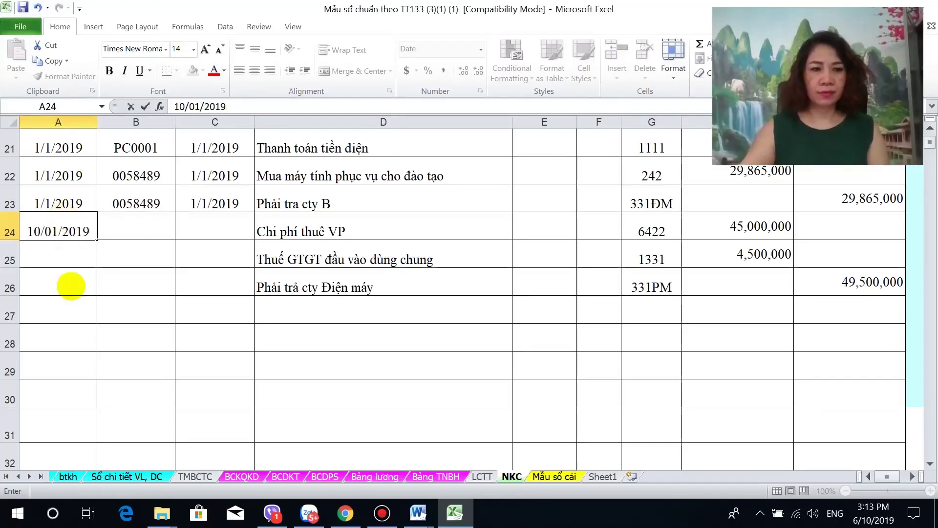
left_click(66, 287)
key("Up")
key("Up")
Fill the A24 date down through A27 and copy these dates into C24:C27
left_click_drag(59, 230, 68, 303)
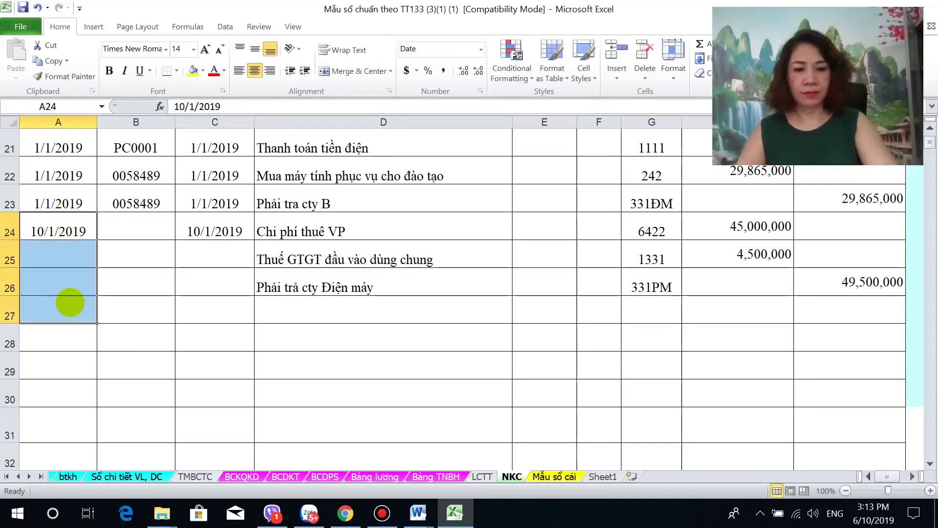
key("ctrl+d")
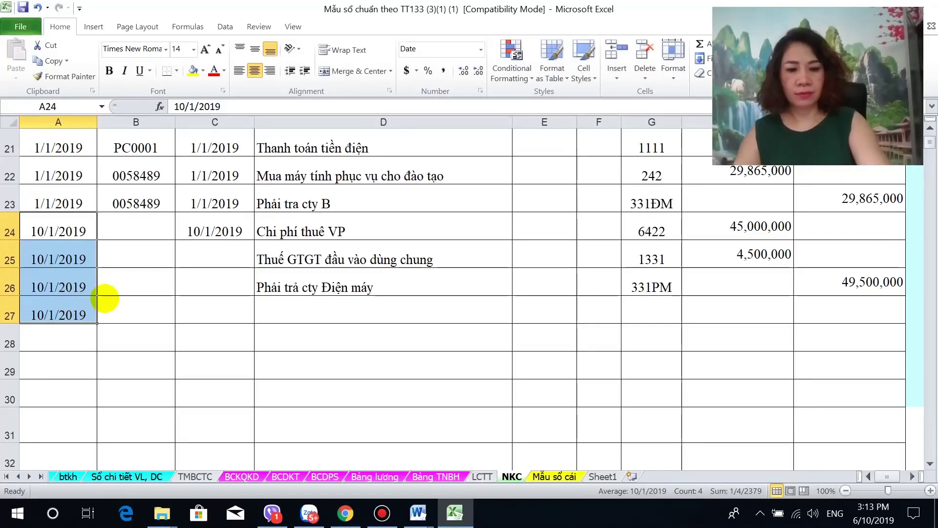
key("ctrl+c")
left_click_drag(199, 233, 201, 301)
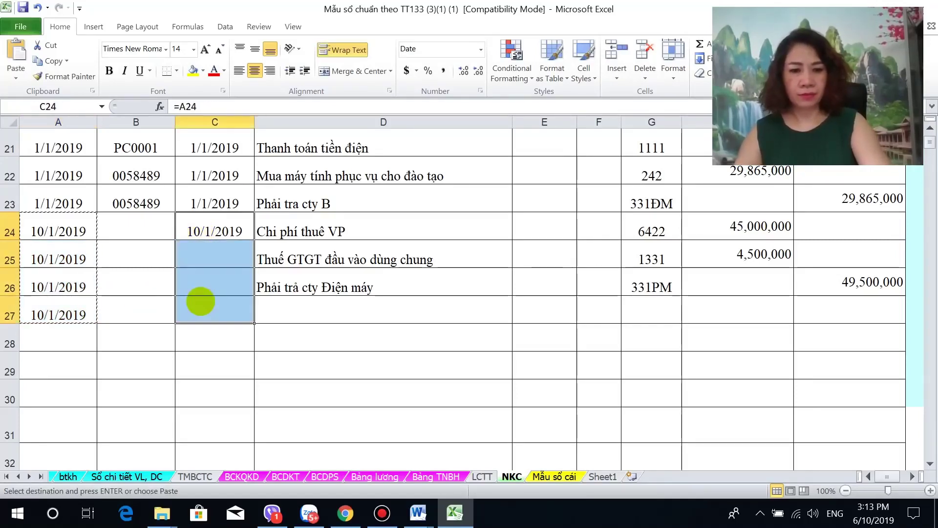
key("Return")
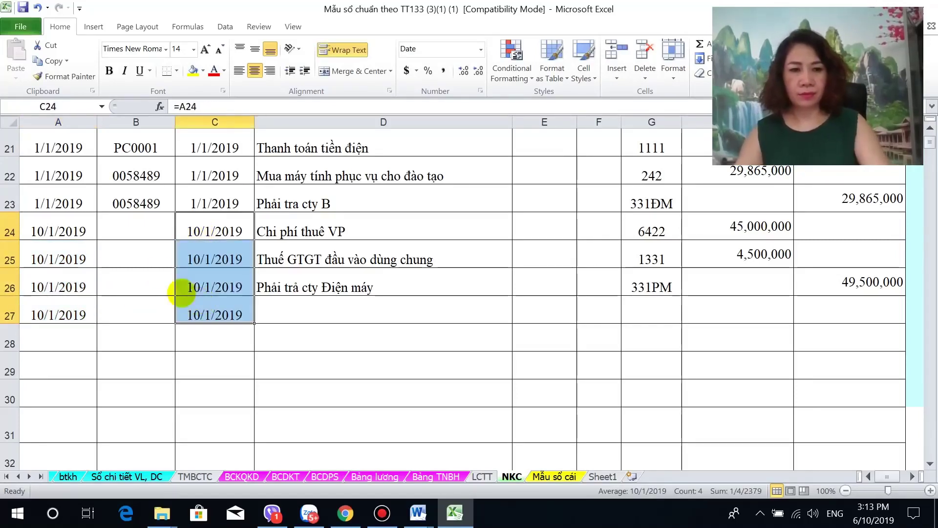
Enter the voucher number 466855 in B24 and fill it down through B26
left_click(131, 228)
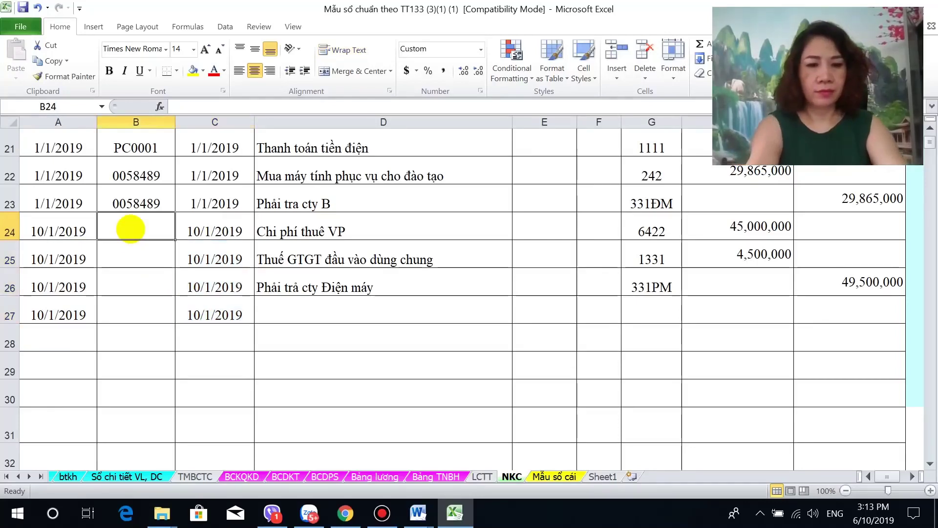
type("466855")
key("Return")
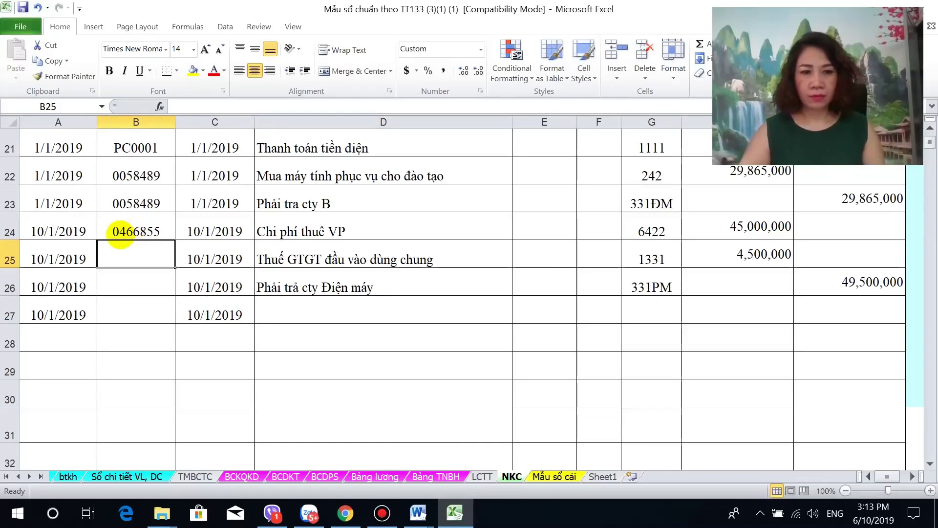
left_click_drag(128, 229, 127, 279)
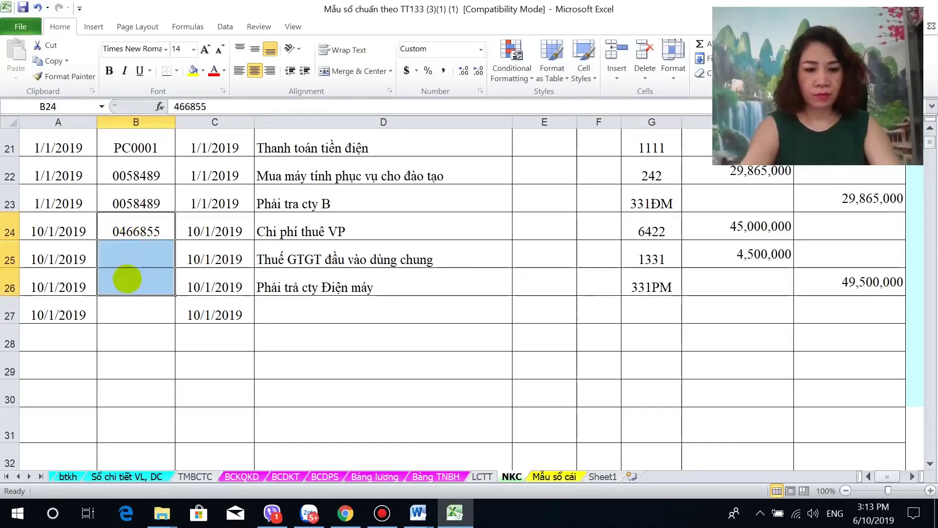
key("ctrl+d")
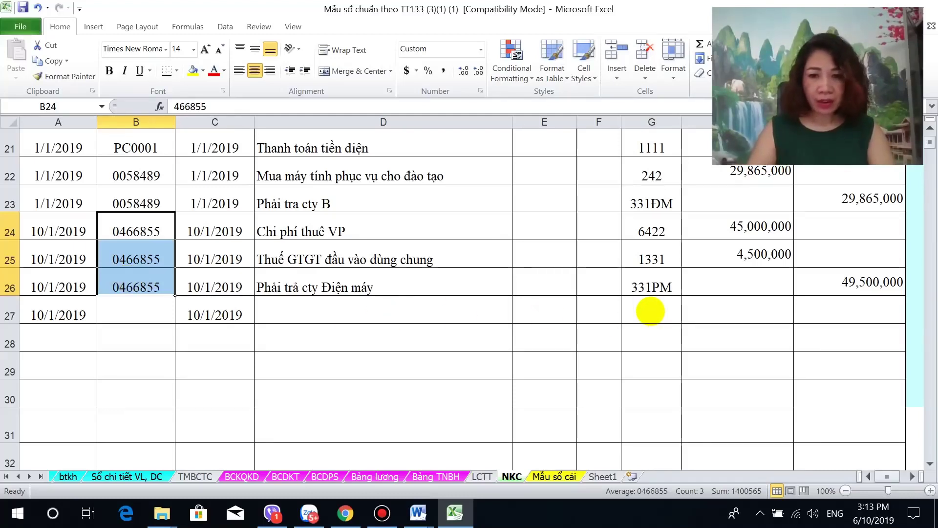
Enter the account codes 6422, 1331` and 1111 in G27, G28 and G29 for the following transaction
left_click(646, 311)
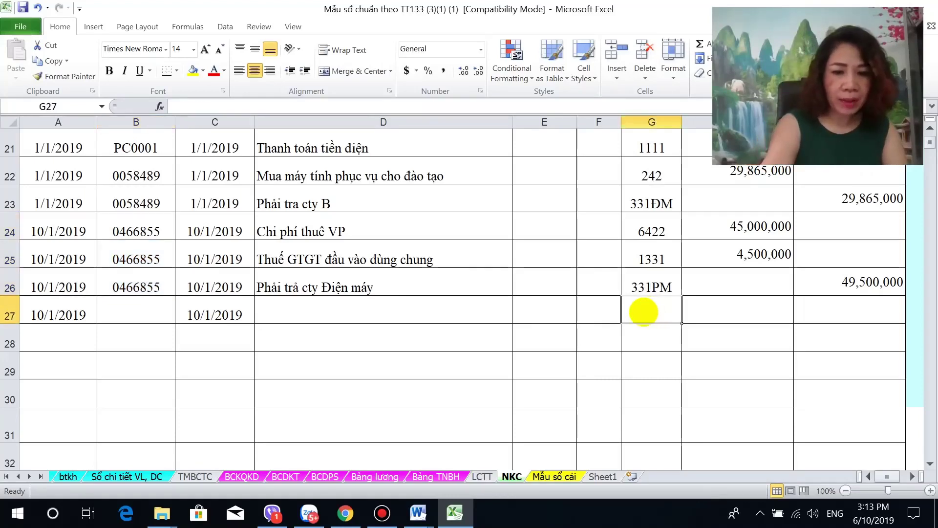
type("6422")
key("Return")
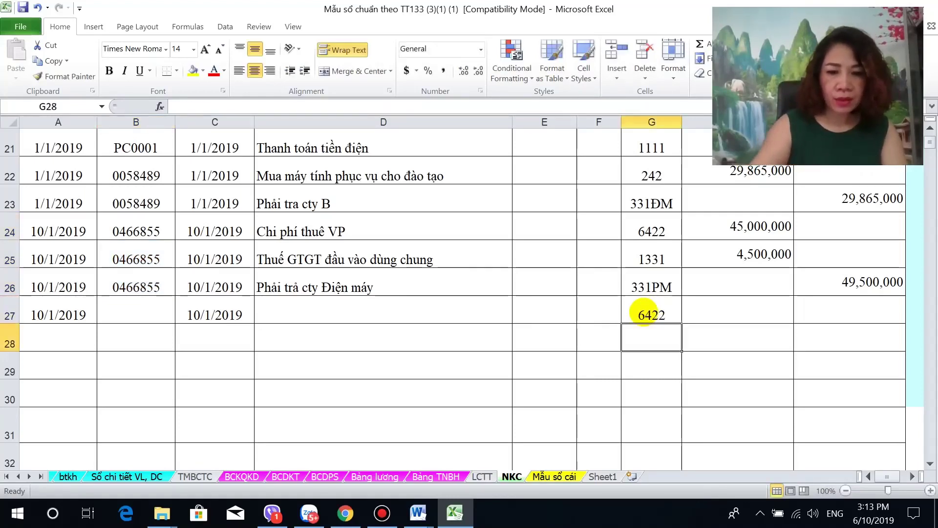
type("1331`")
key("Return")
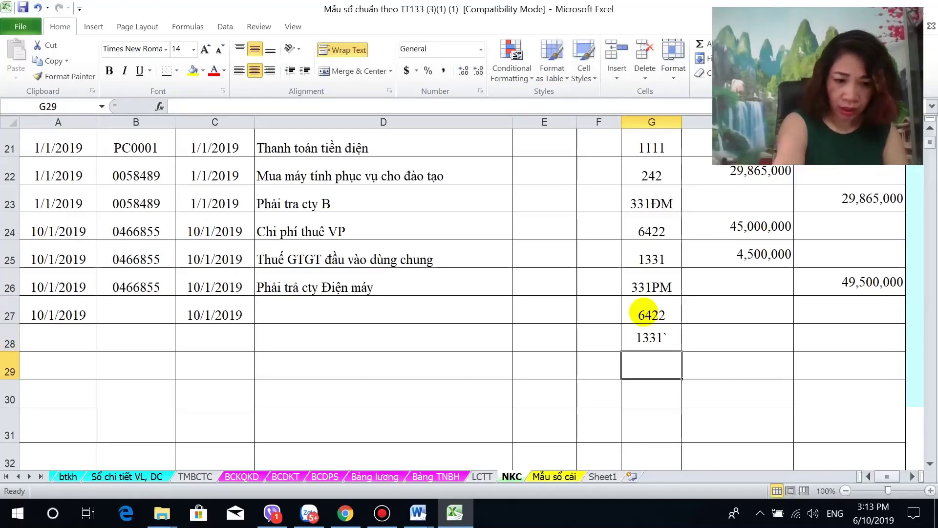
type("1111")
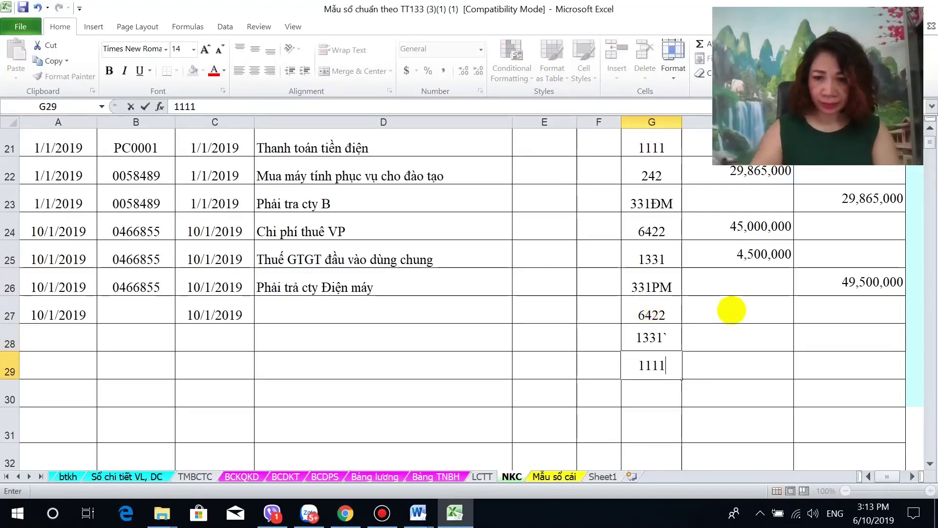
Enter the debit amounts 2,500,000 in H27 and 250,000 in H28
left_click(729, 310)
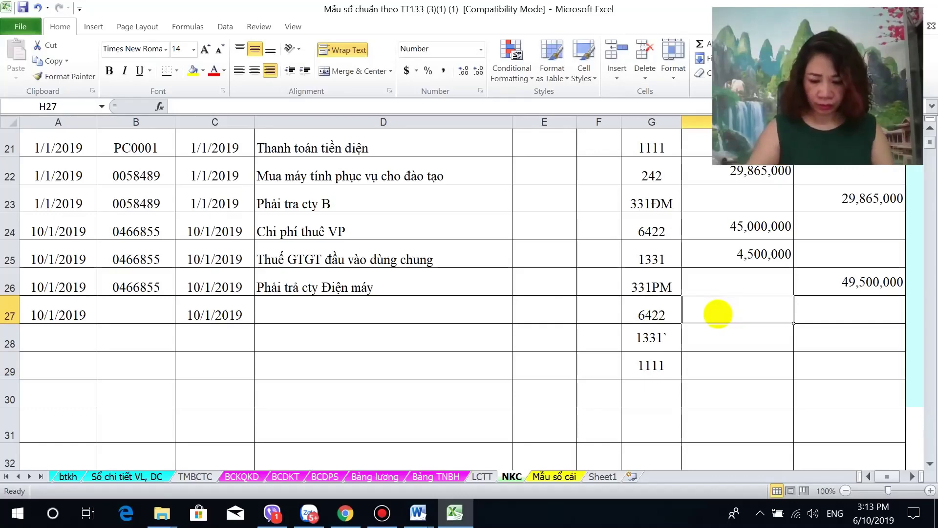
type("2500000")
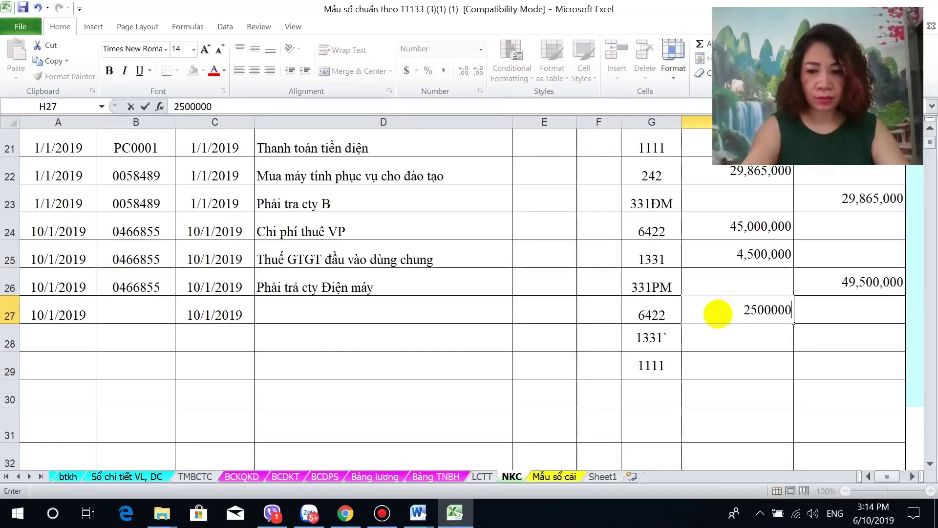
key("Return")
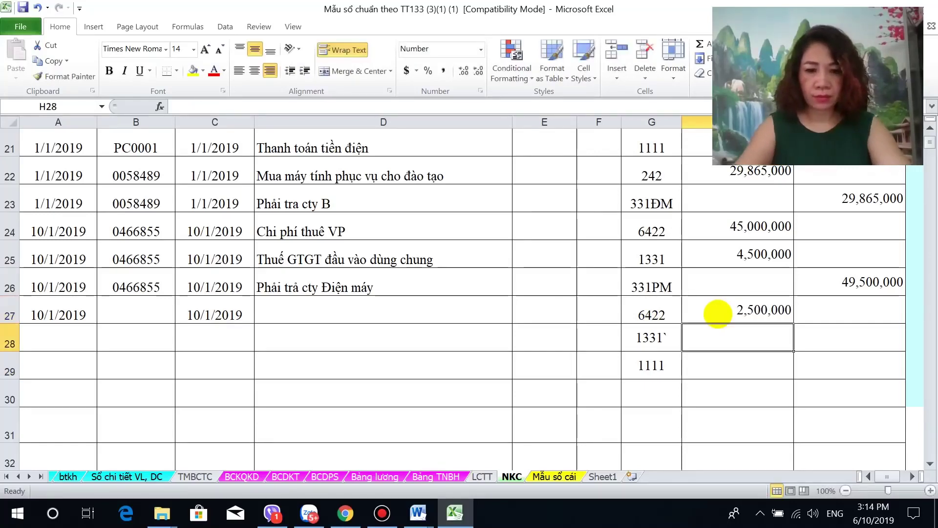
type("250000")
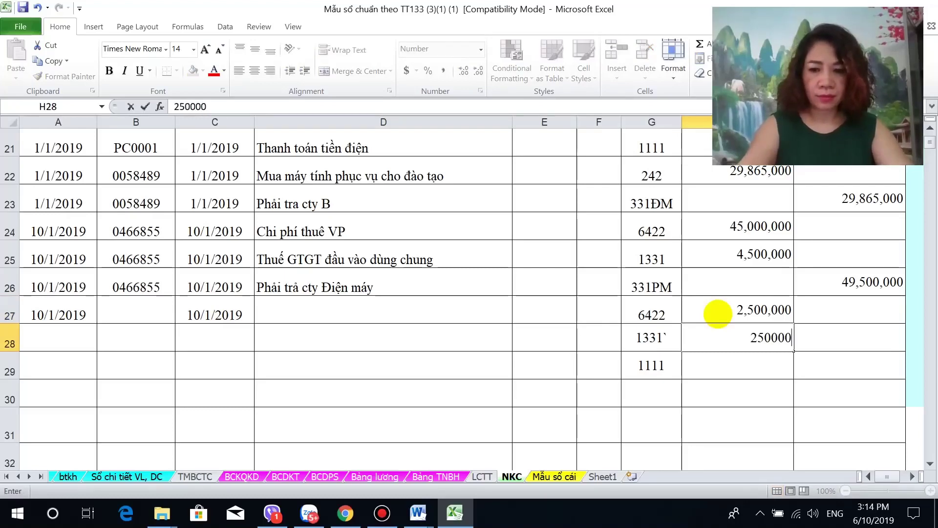
key("Return")
Enter the formula =H28+H27 in I29 as the credit for account 1111, and select D27
left_click(826, 369)
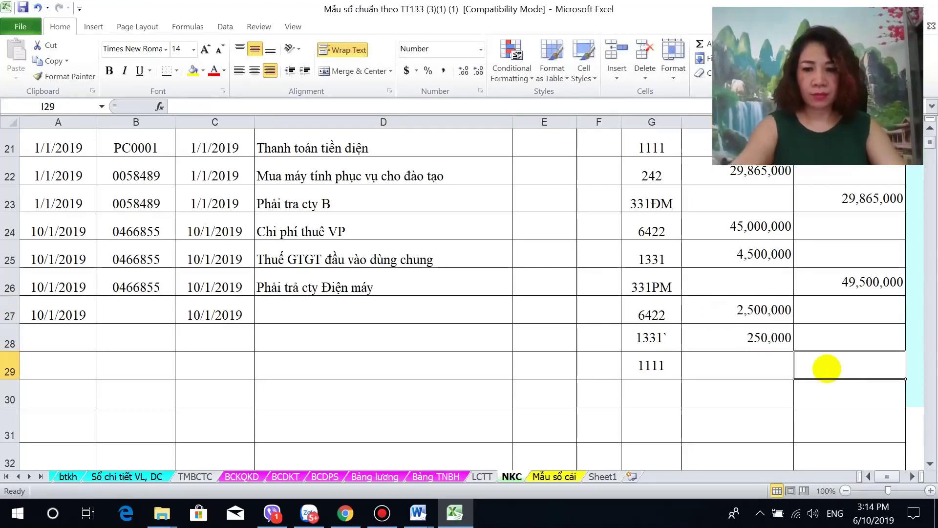
type("=")
left_click(728, 332)
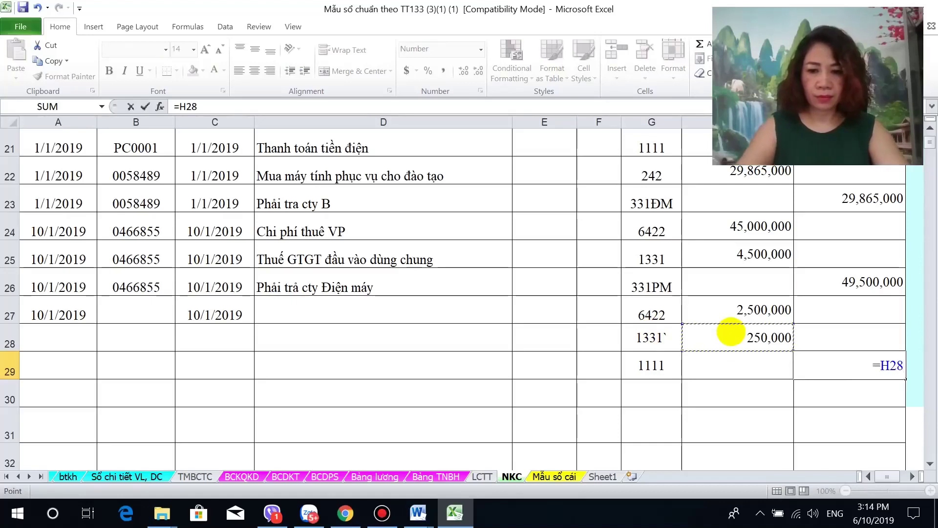
type("+")
left_click(736, 310)
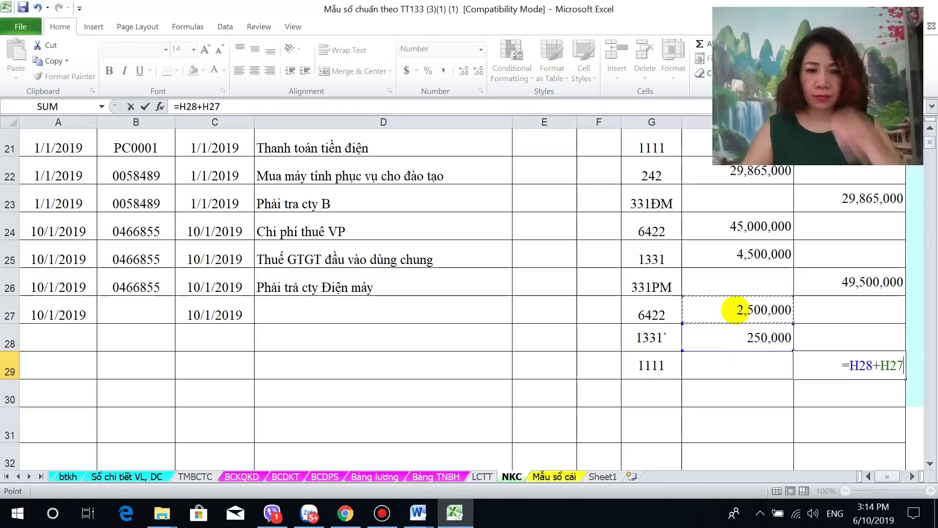
key("Return")
left_click(401, 323)
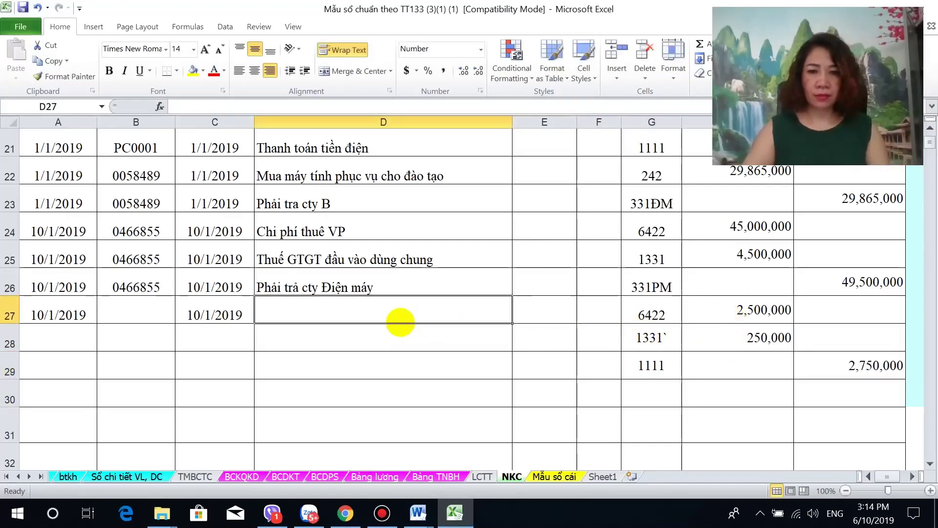
Enter the description "Chi phí tiếp khách" in D27
type("Chi phí")
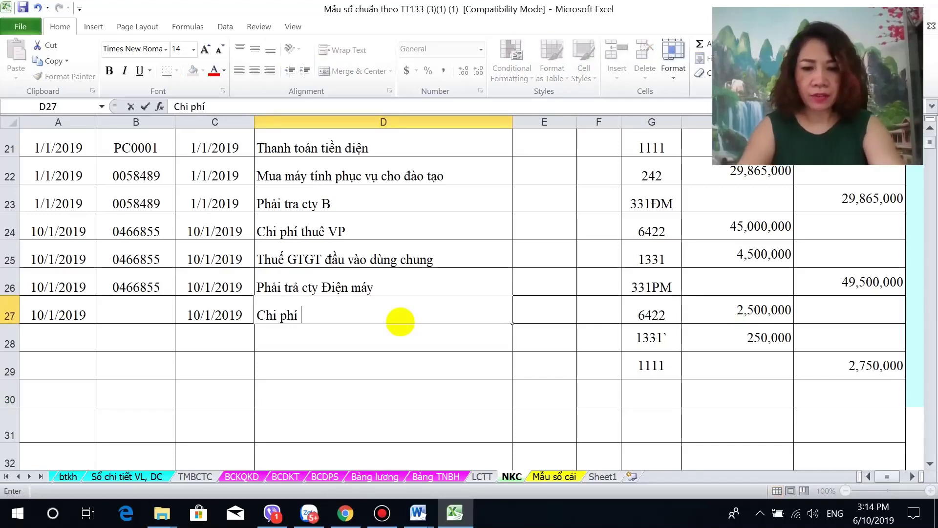
type(" tiêp kha ho")
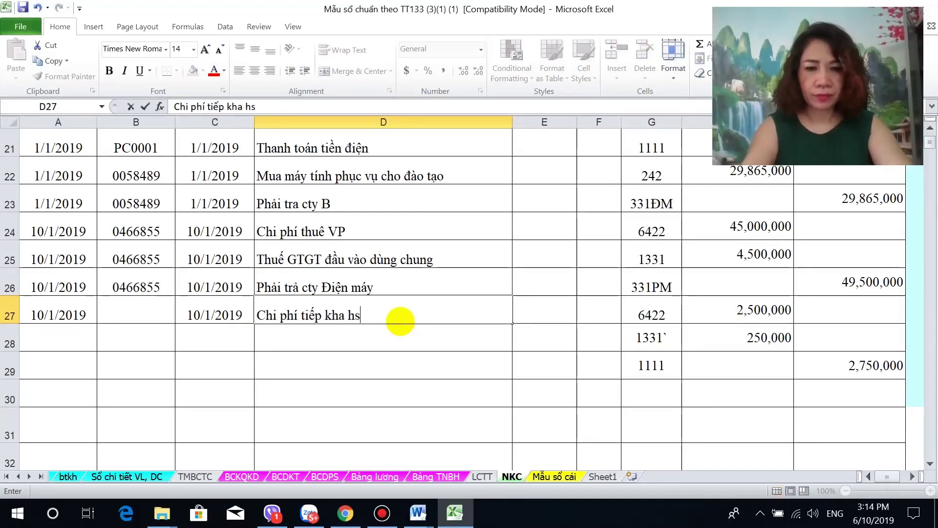
key("BackSpace")
key("BackSpace")
key("BackSpace")
type("chs")
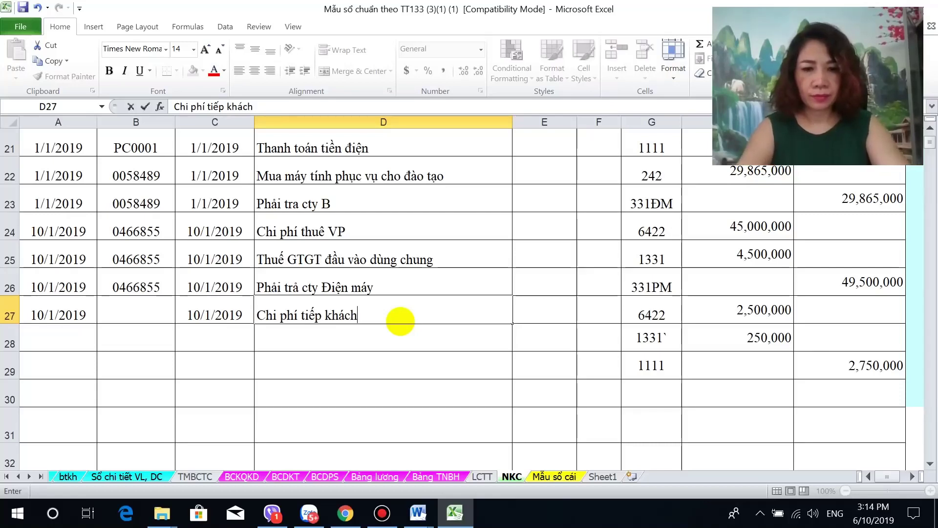
key("Return")
Enter the descriptions "Thuế GTGT đầu vào dùng chung" in D28 and "Thanh toán tiền tiếp khách" in D29
type("Thuế")
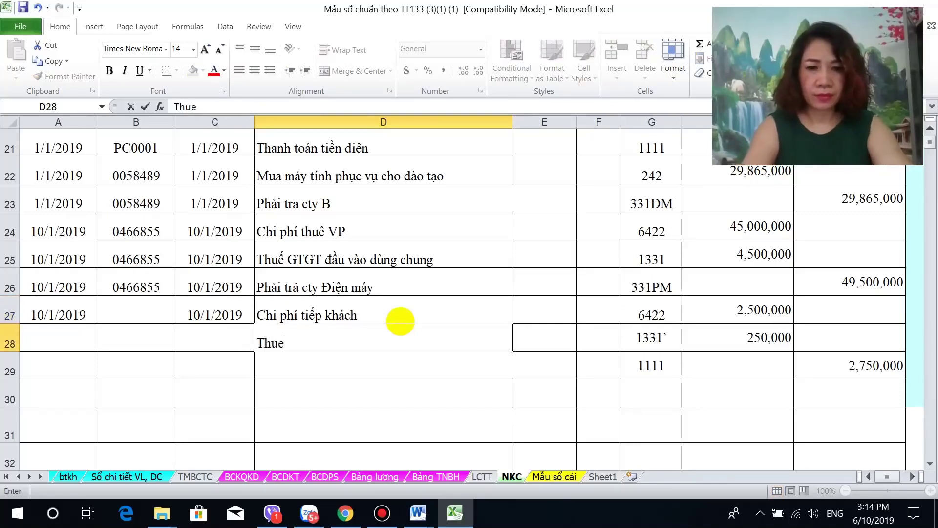
key("Return")
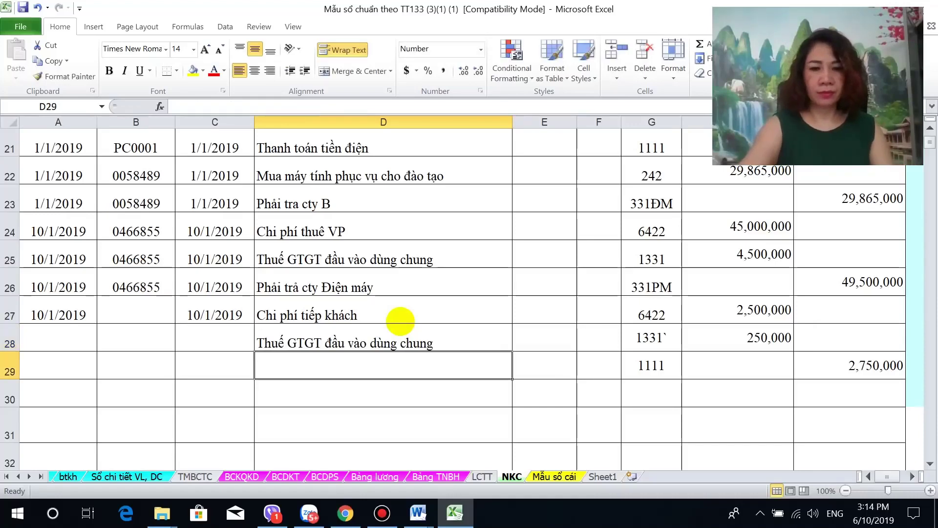
type("Thanh toán t")
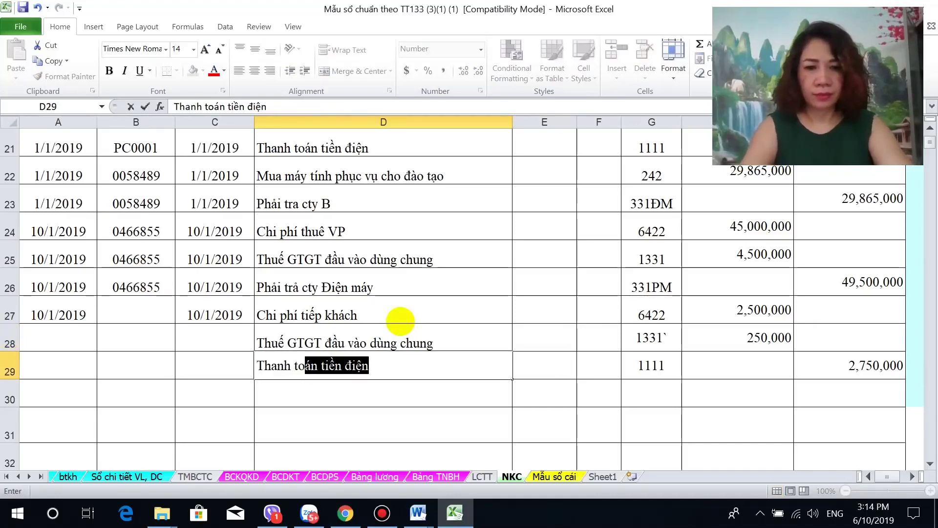
type("iền")
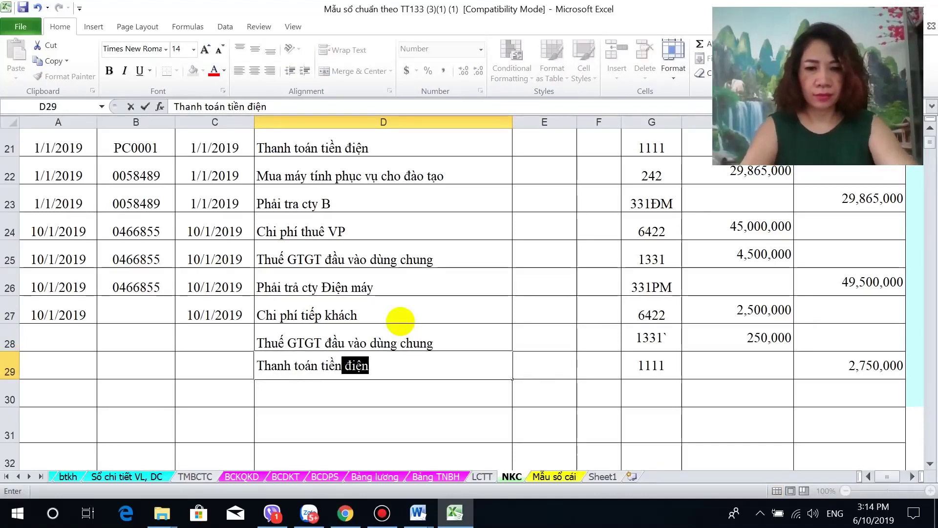
type(" tiếp")
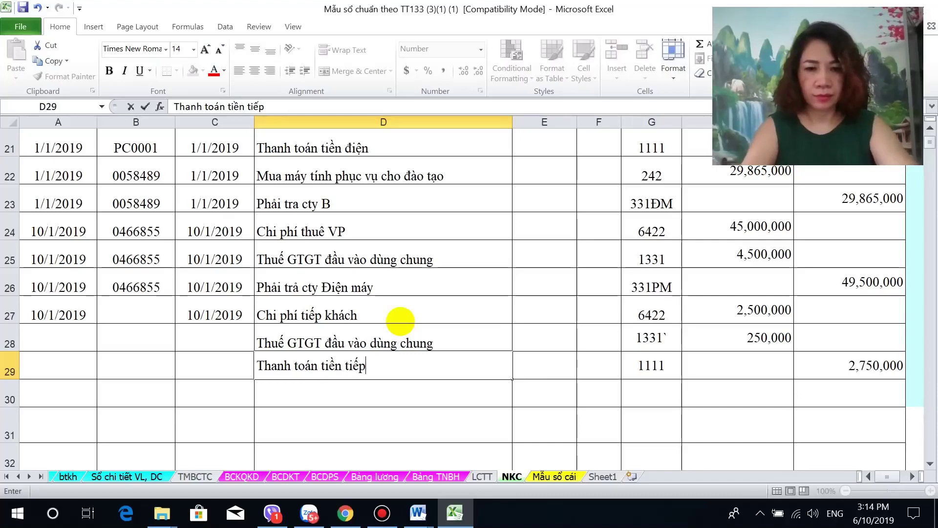
type(" khách")
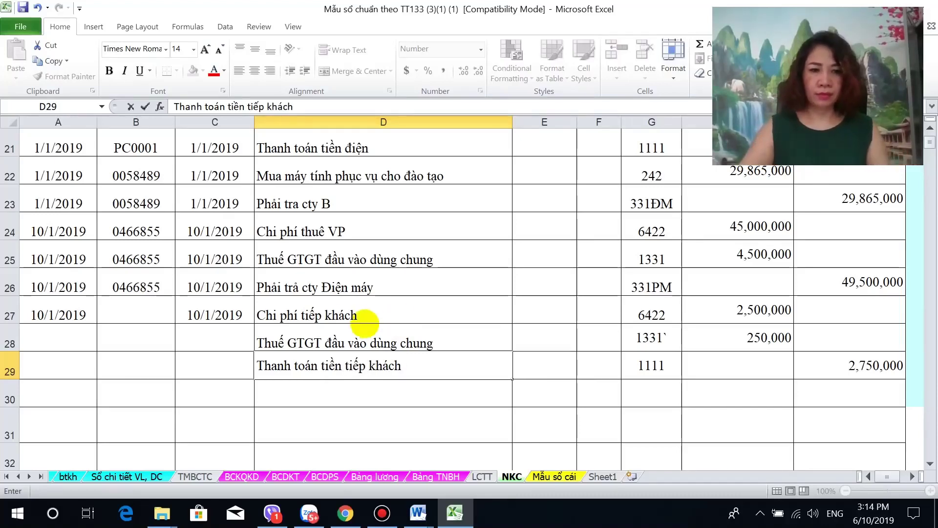
left_click(107, 334)
Fill the date 10/1/2019 down from row 27 through row 29 in columns A and C
left_click_drag(73, 314, 67, 366)
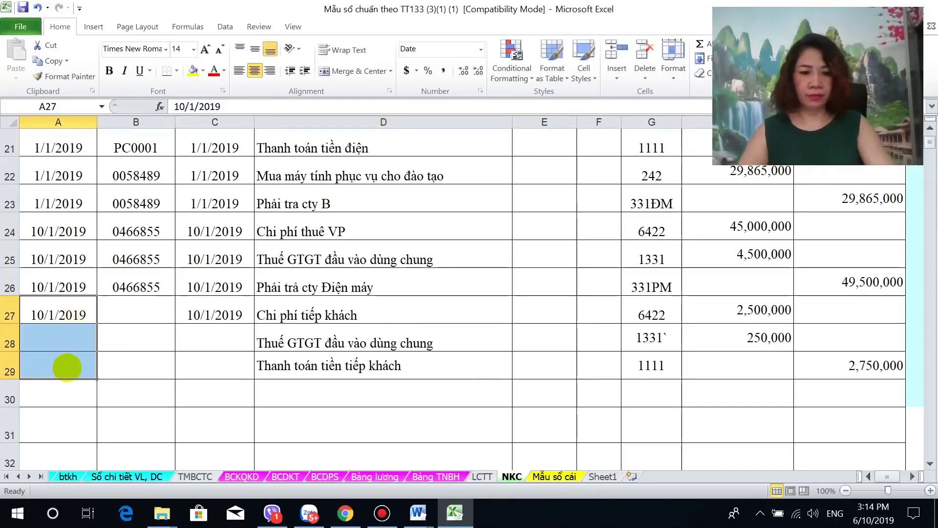
key("ctrl+d")
left_click_drag(195, 315, 203, 360)
key("ctrl+d")
Enter the voucher number 5754423 in B27 and copy it down to B28
left_click(139, 326)
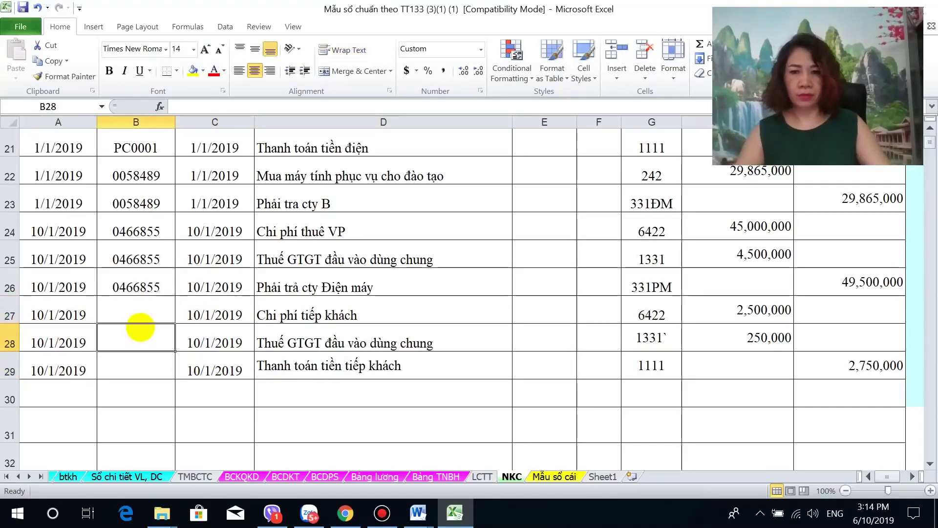
left_click(138, 316)
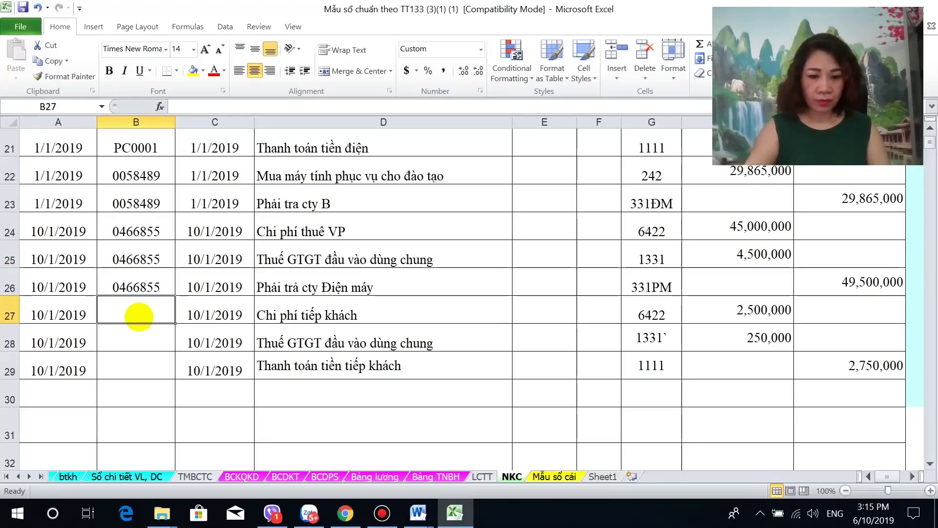
type("5754423")
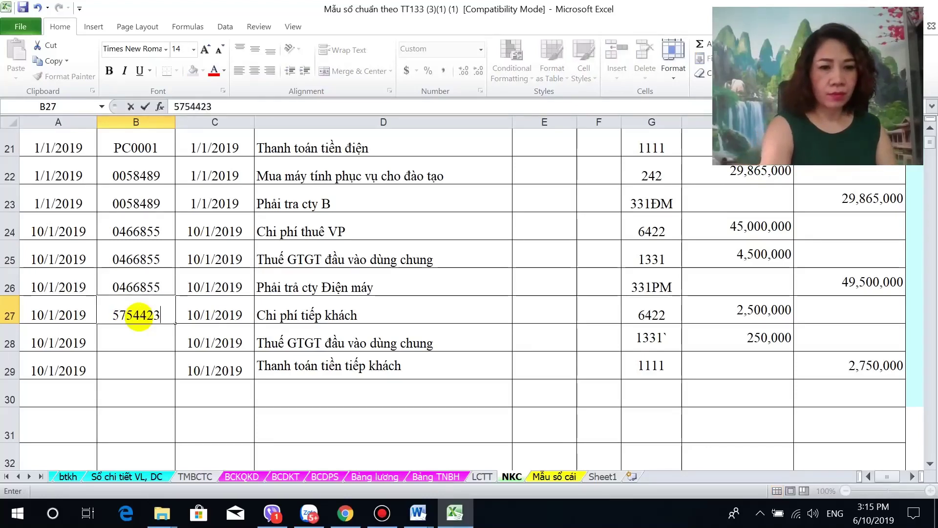
left_click(143, 327)
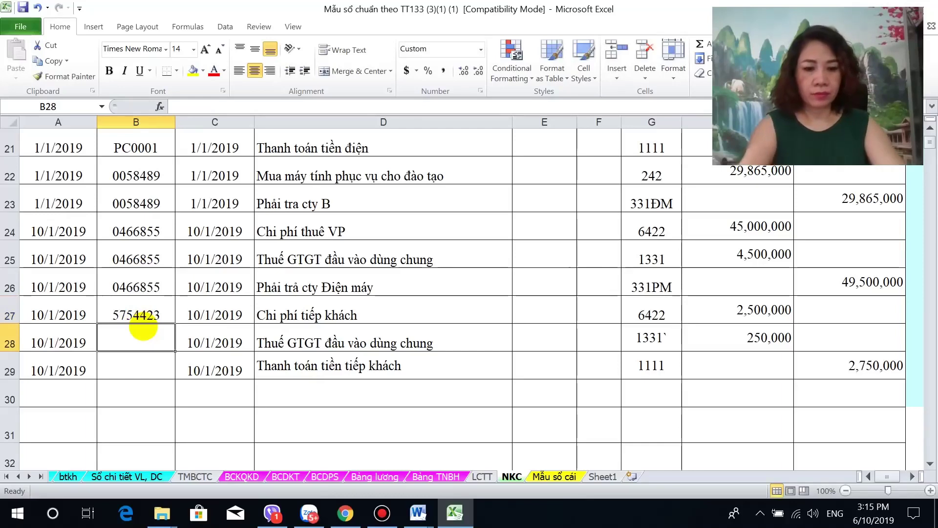
key("ctrl+d")
Enter the payment voucher number PC0002 in B29 for the cash payment line
left_click(121, 373)
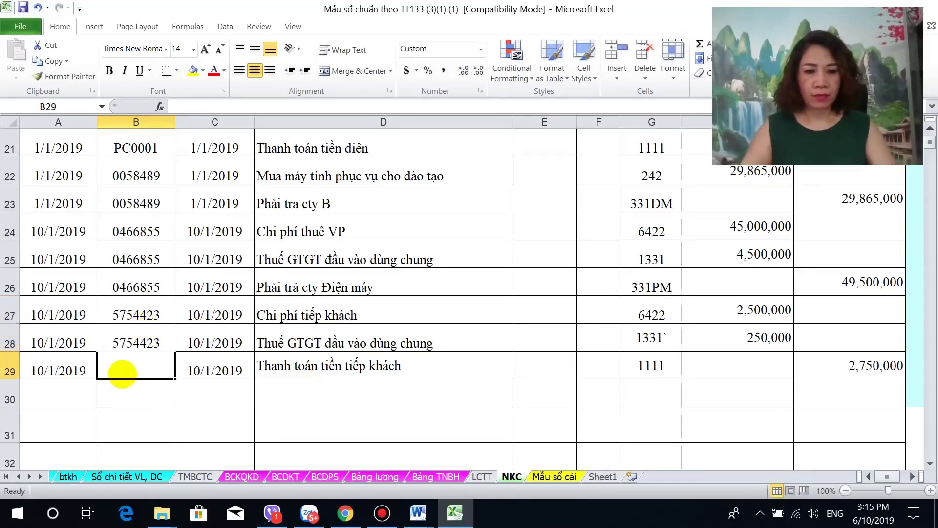
type("PC")
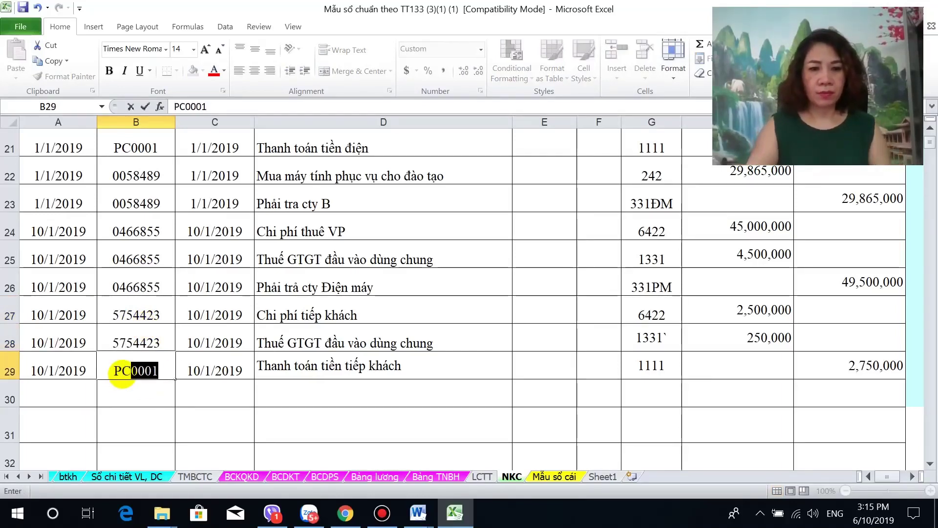
type("00")
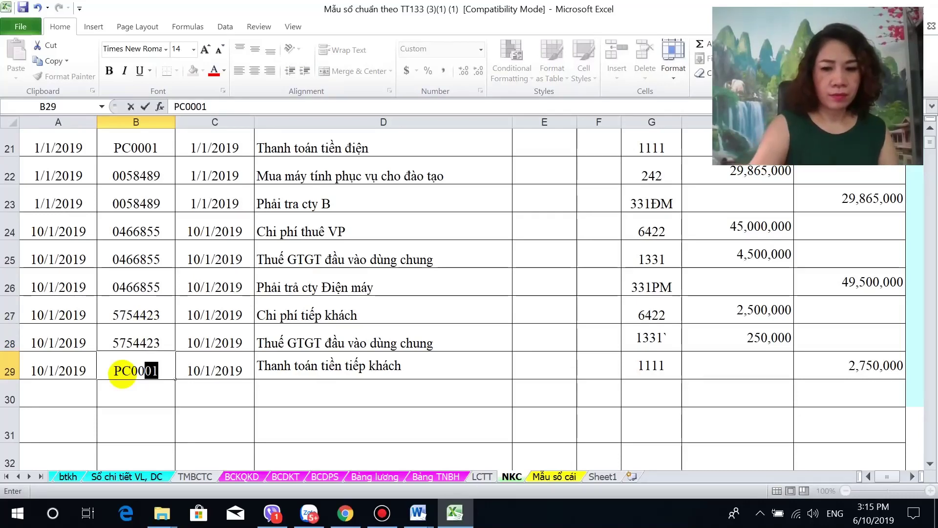
type("02")
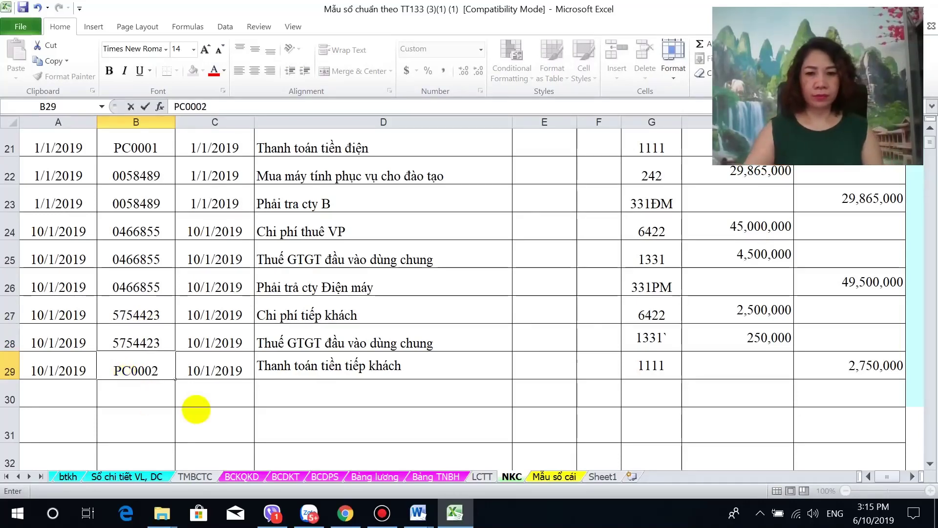
left_click(197, 410)
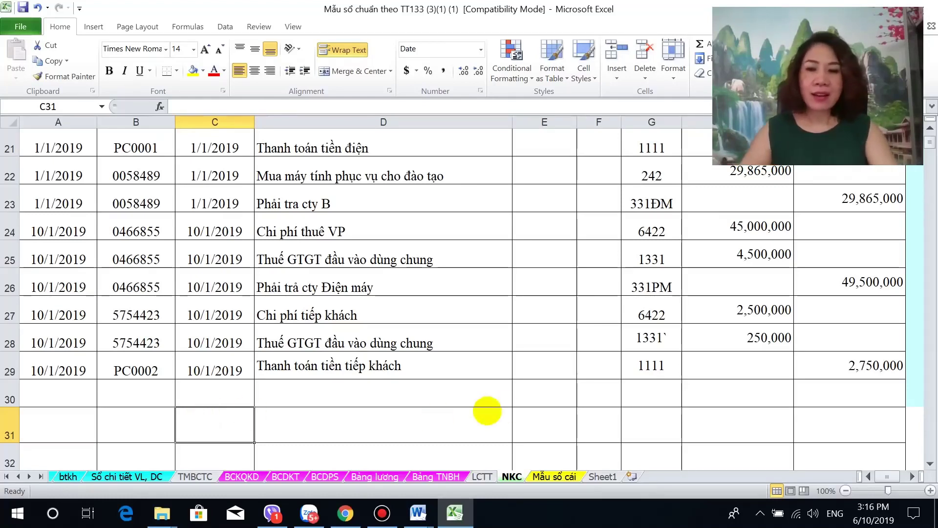
Enter the account codes 131CA, 5113DV and 3331 in G30, G31 and G32 for the next transaction
left_click(666, 393)
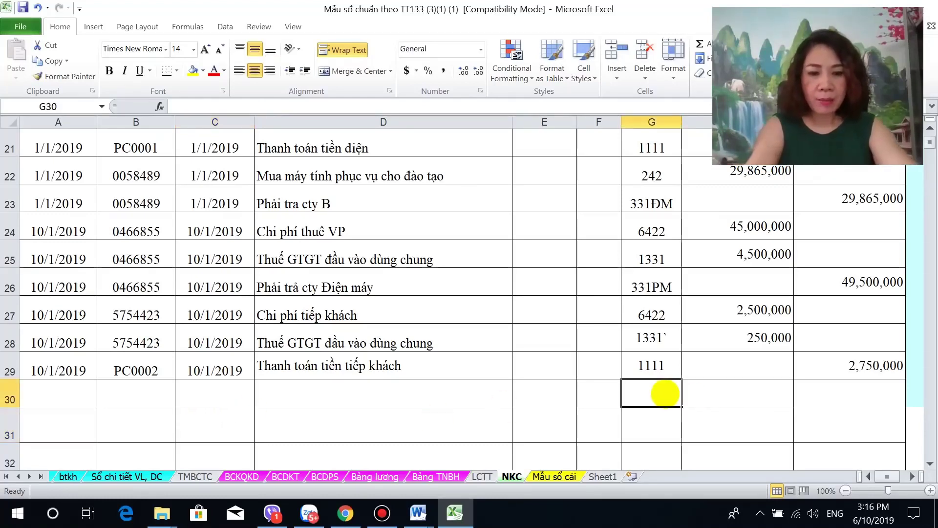
type("131")
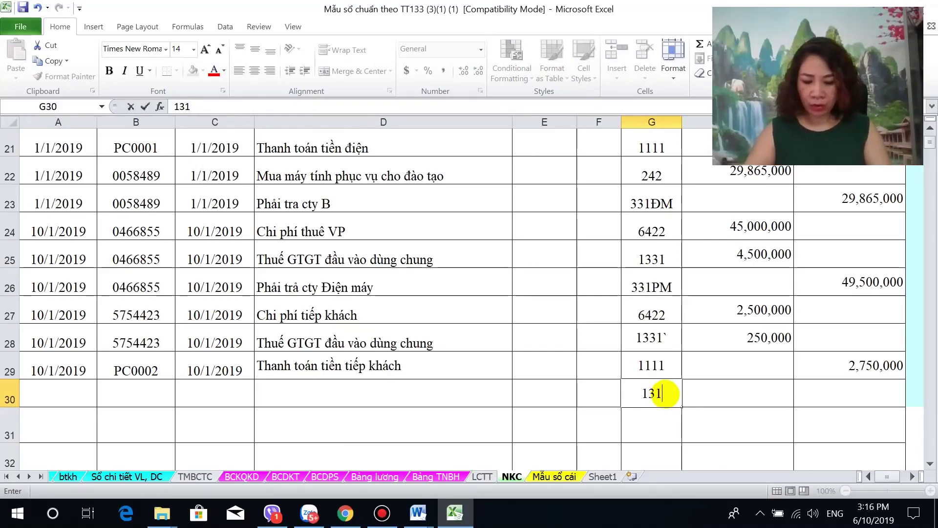
type("C")
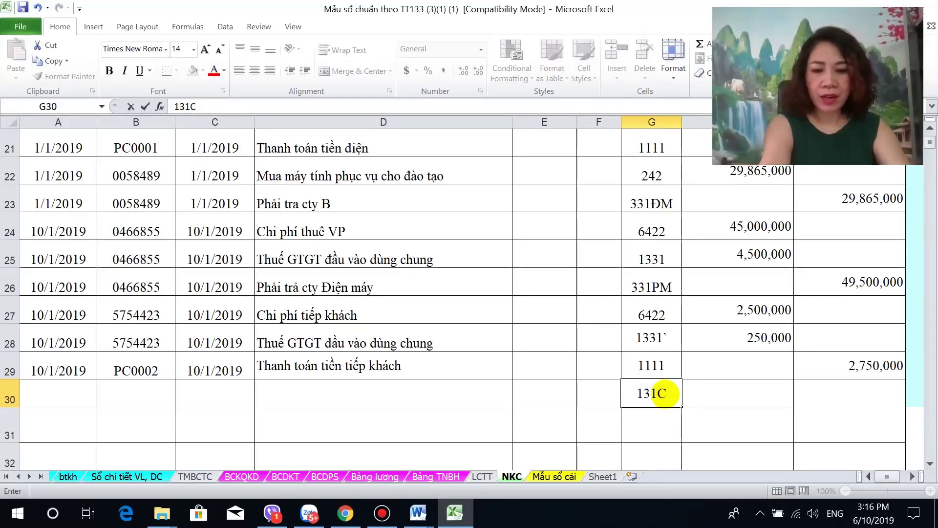
type("A")
left_click(636, 421)
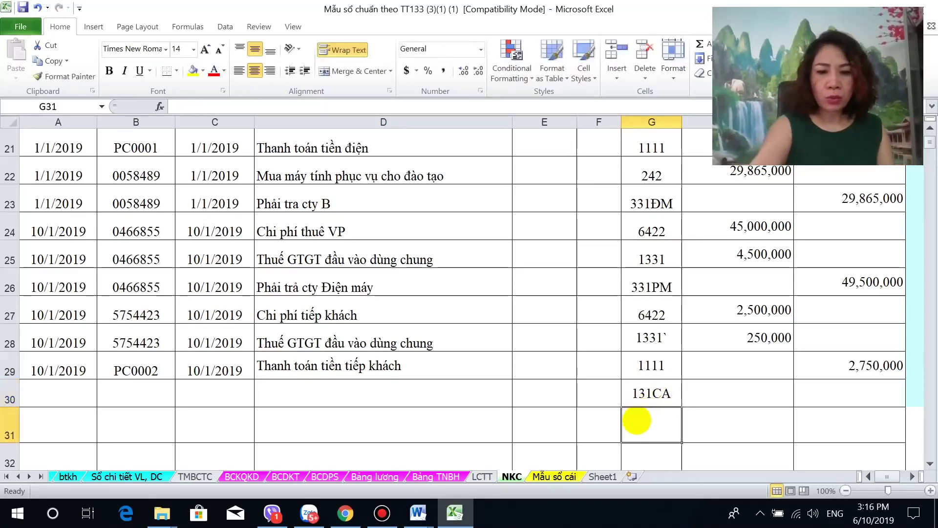
type("511")
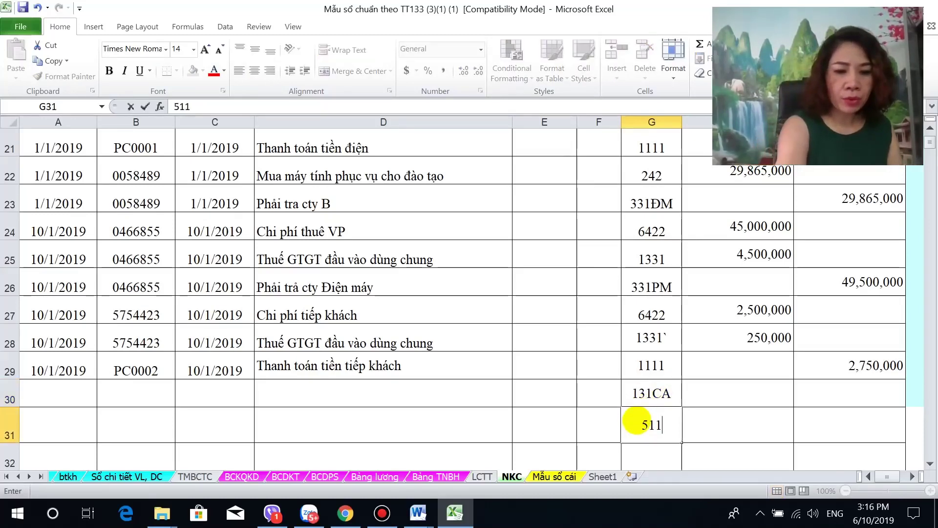
type("5")
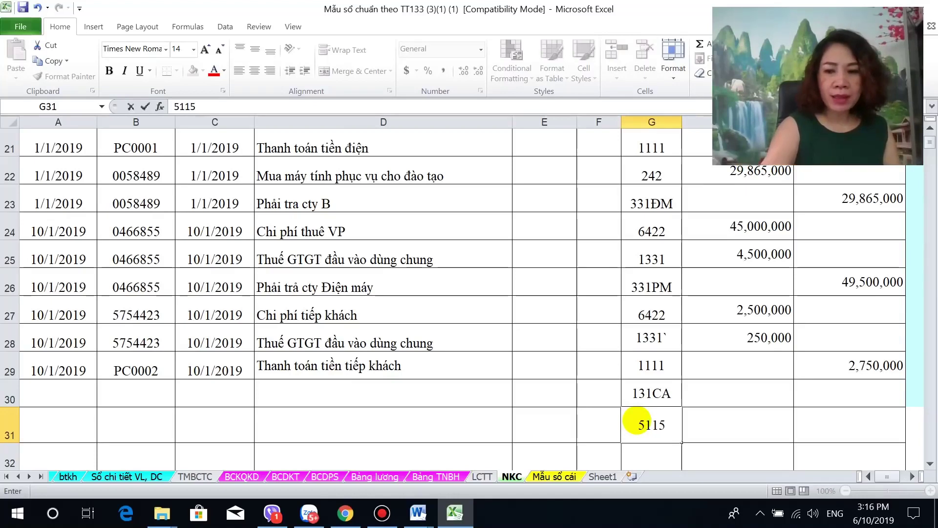
key("BackSpace")
type("3")
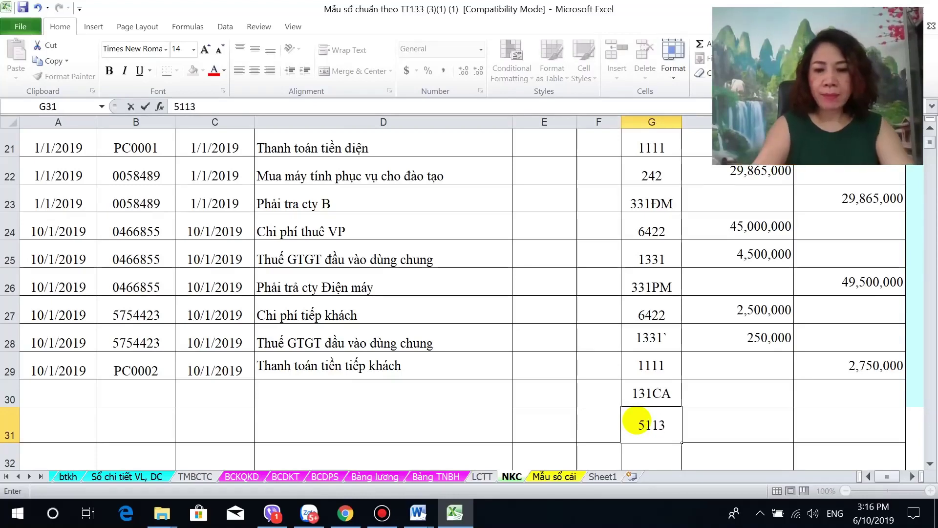
type("DV")
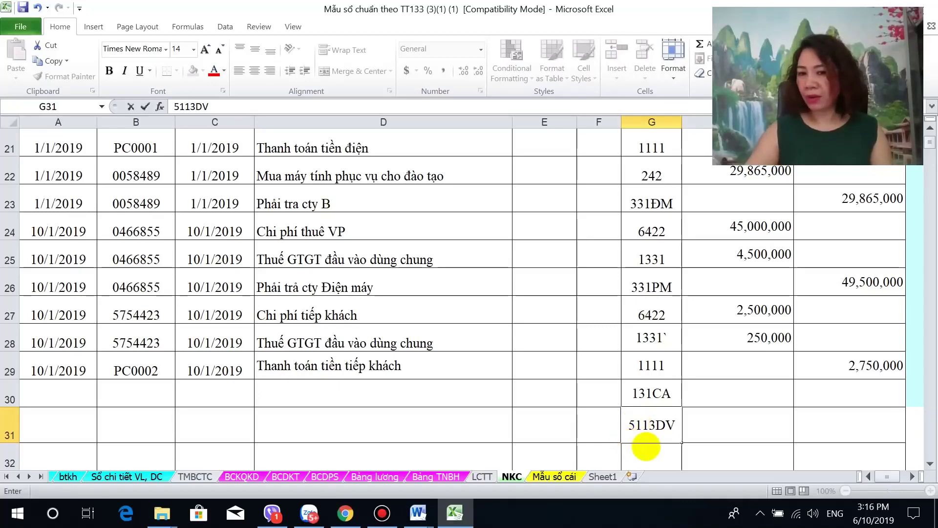
scroll(645, 430, "down", 1)
left_click(651, 373)
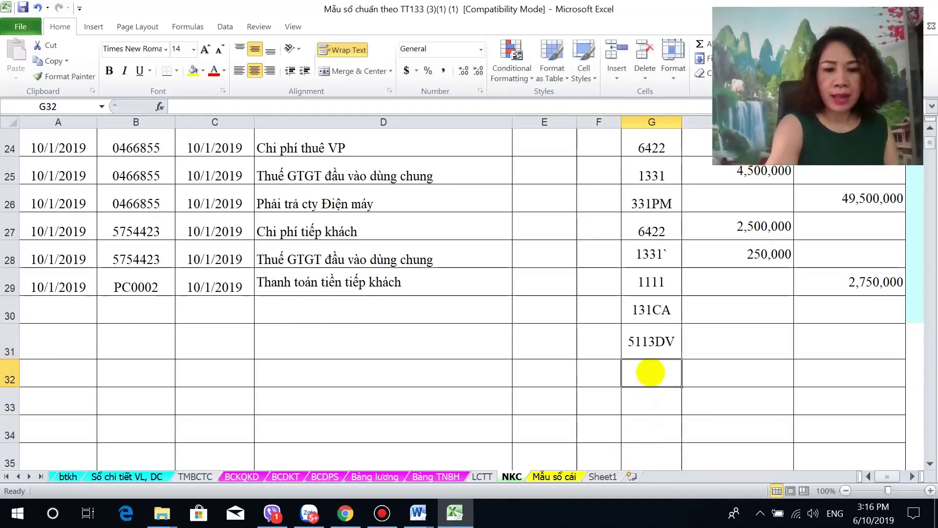
type("3331")
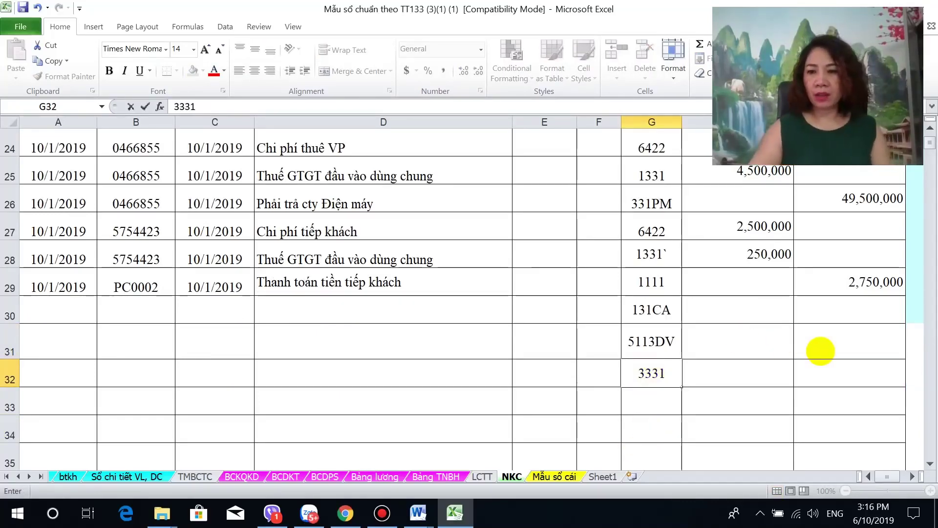
Enter the credit amounts 120,000,000 in I31 and 12,000,000 in I32
left_click(821, 350)
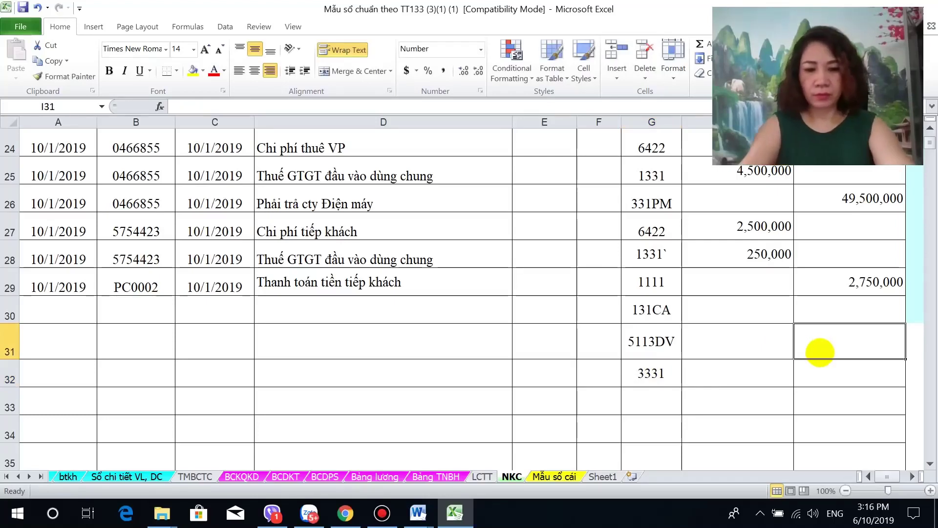
type("120,000,000")
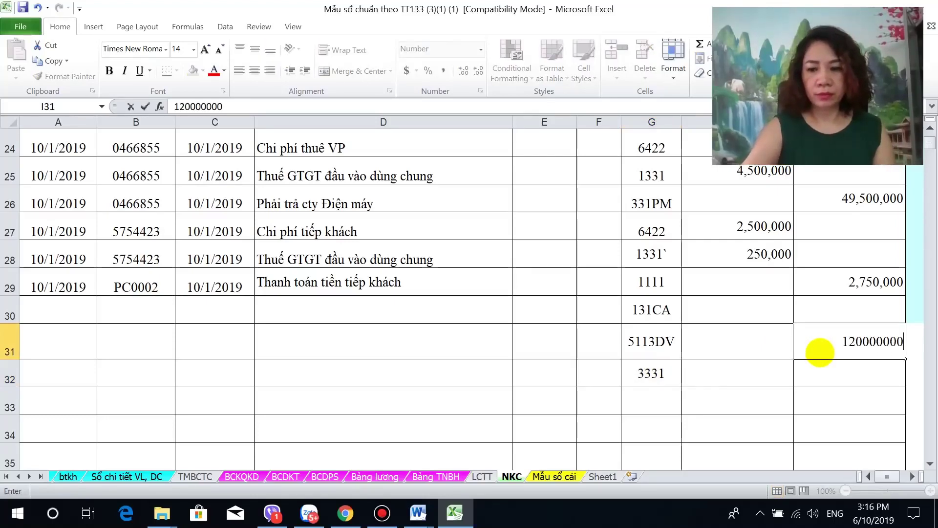
key("Return")
type("1")
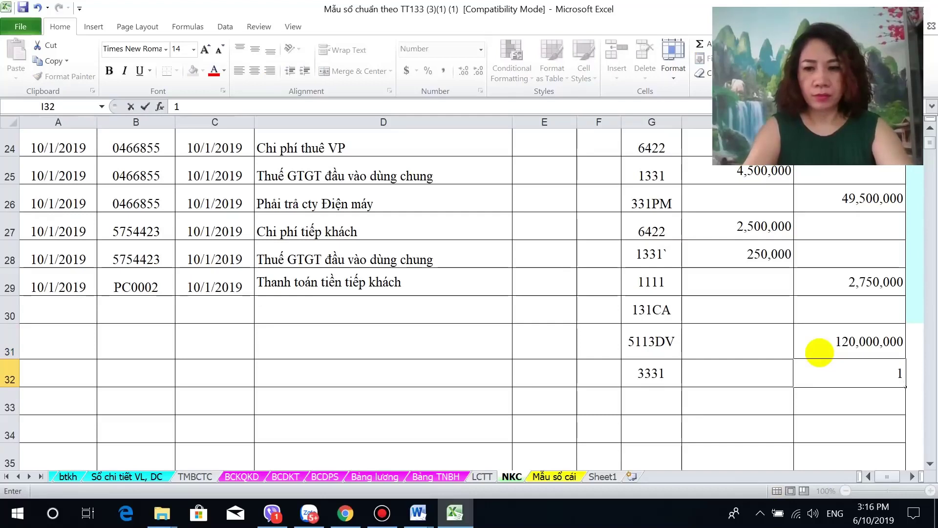
type("2000000")
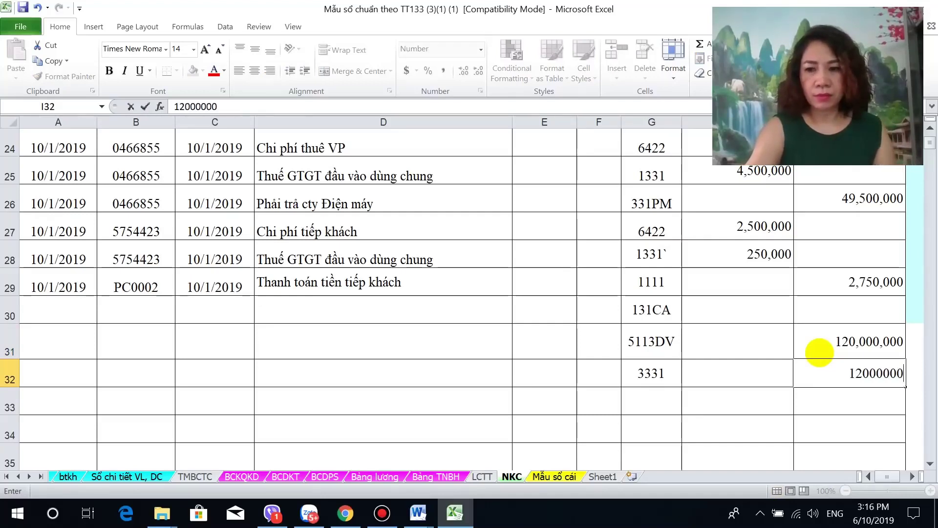
key("Return")
Enter the formula =I31+I32 in H30 as the debit amount for account 131CA
left_click(766, 316)
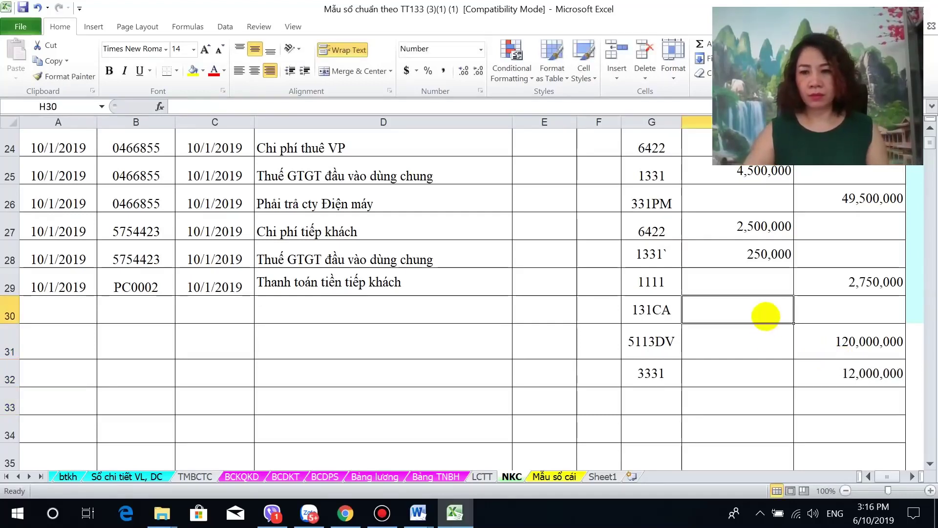
type("=")
left_click(824, 340)
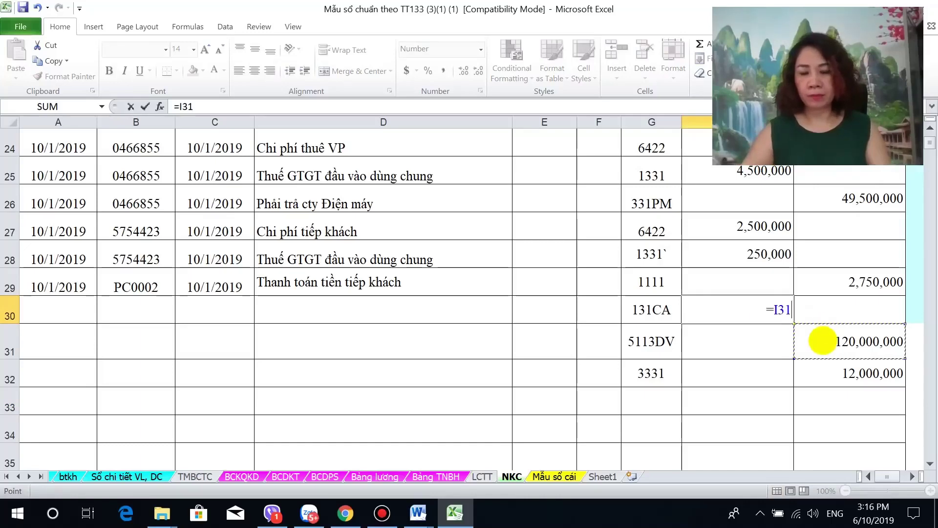
type("+")
left_click(814, 383)
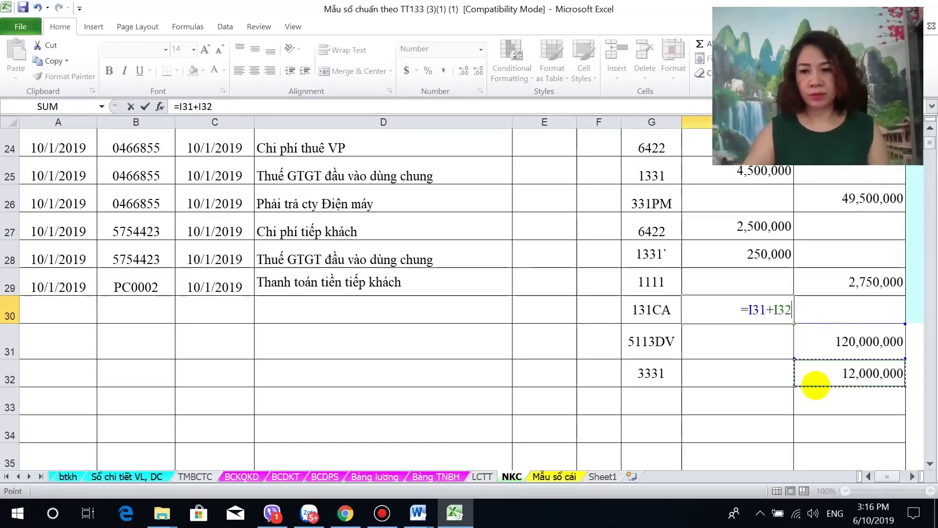
key("Return")
Enter the descriptions "Phải thu của khách" in D30 and "Doanh thu cung cấp dịch vụ kế toán" in D31
left_click(462, 310)
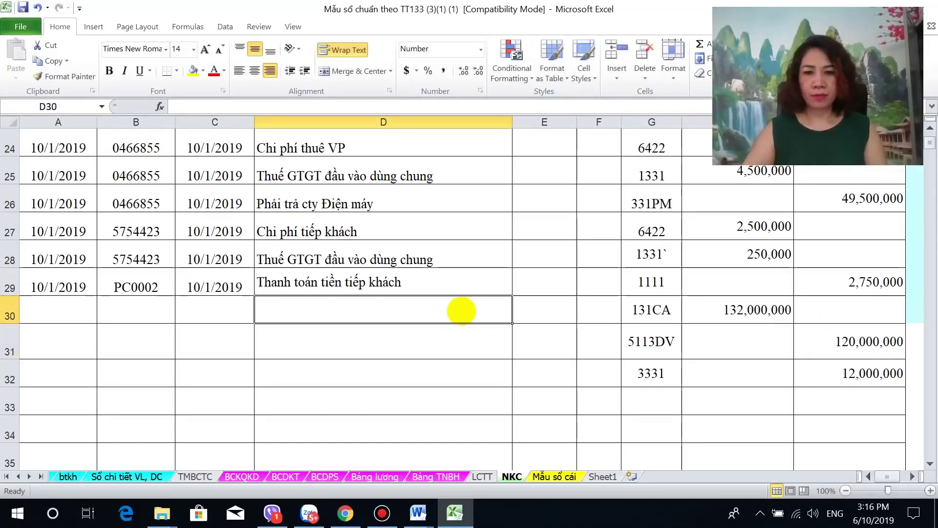
type("Phải th")
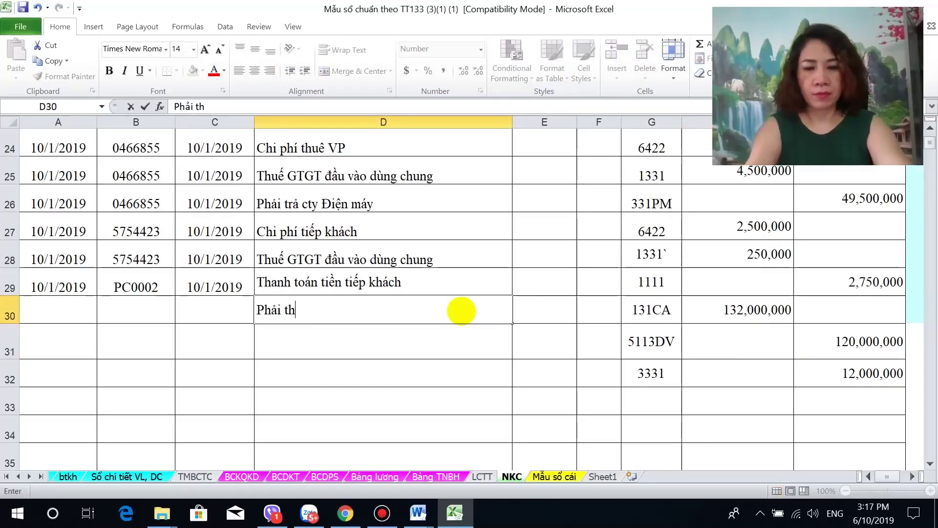
type("u của khách")
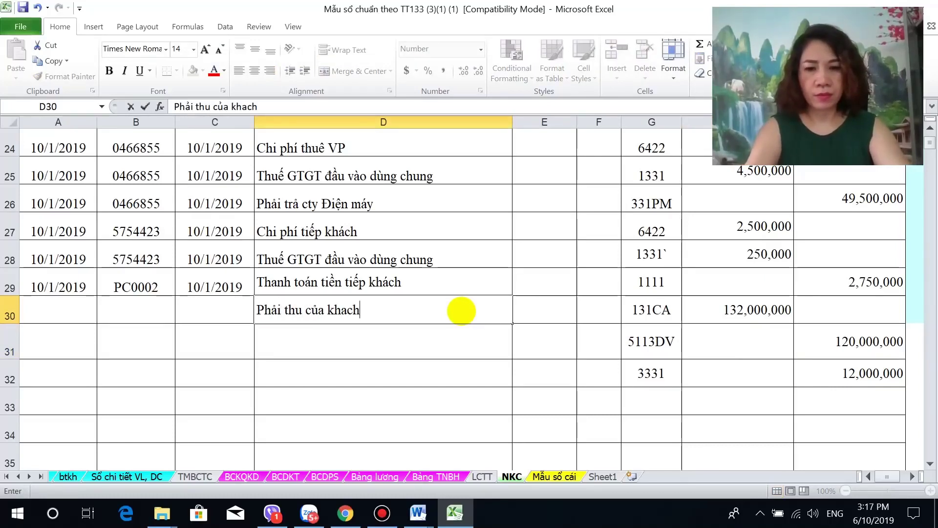
left_click(443, 354)
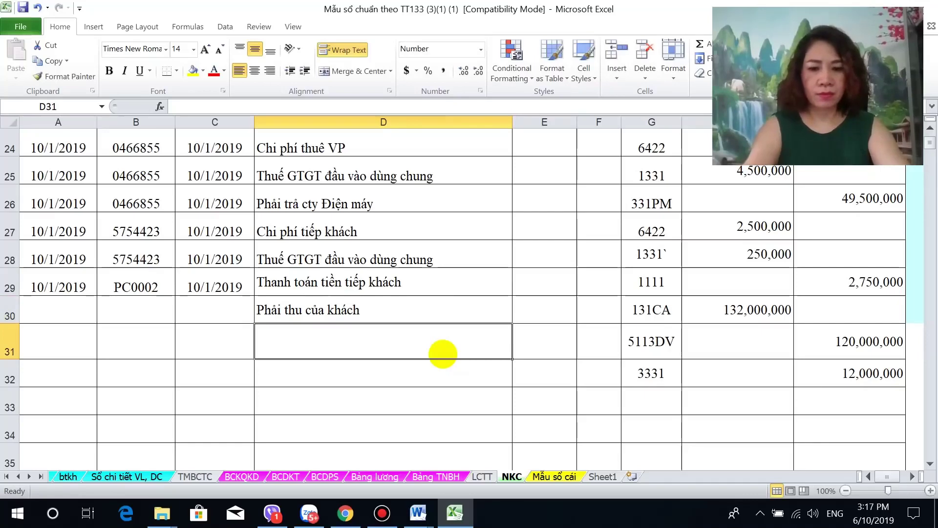
type("Doanh thu c")
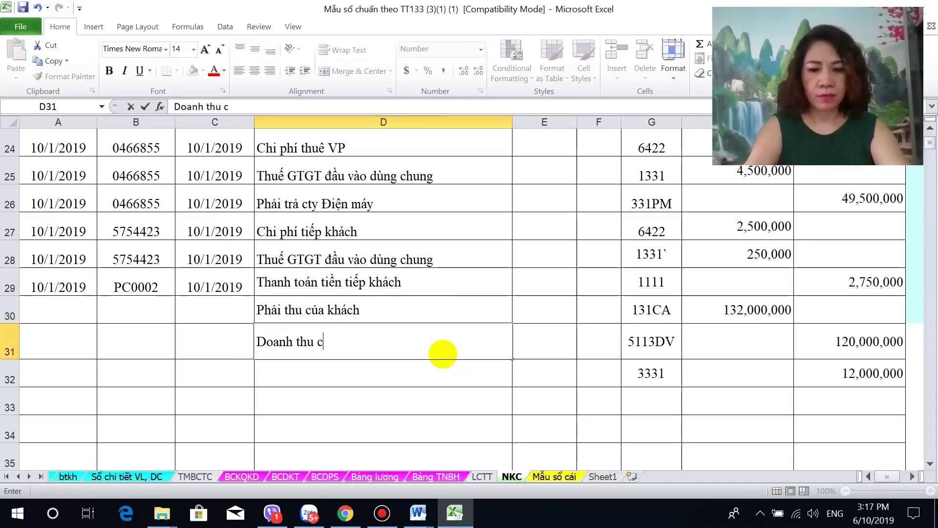
type("ung cấp di")
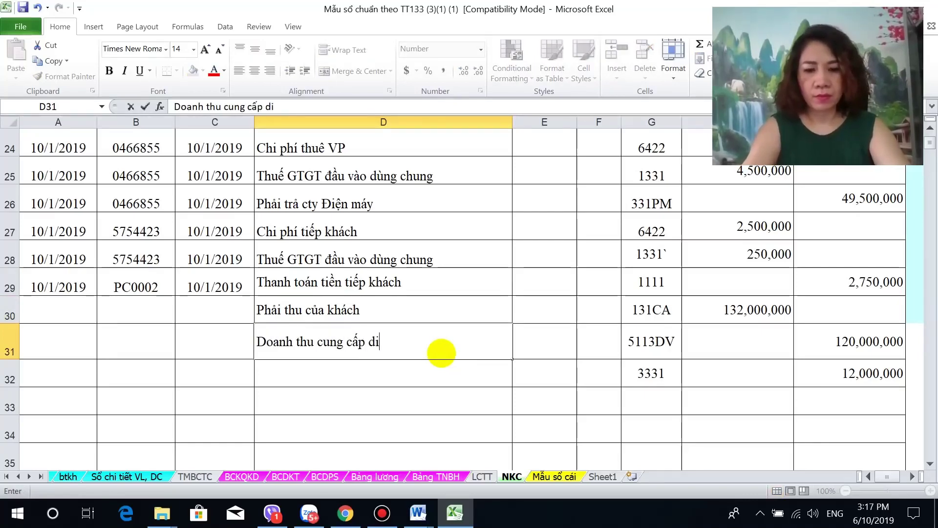
key("BackSpace")
type("ịch vụ ke")
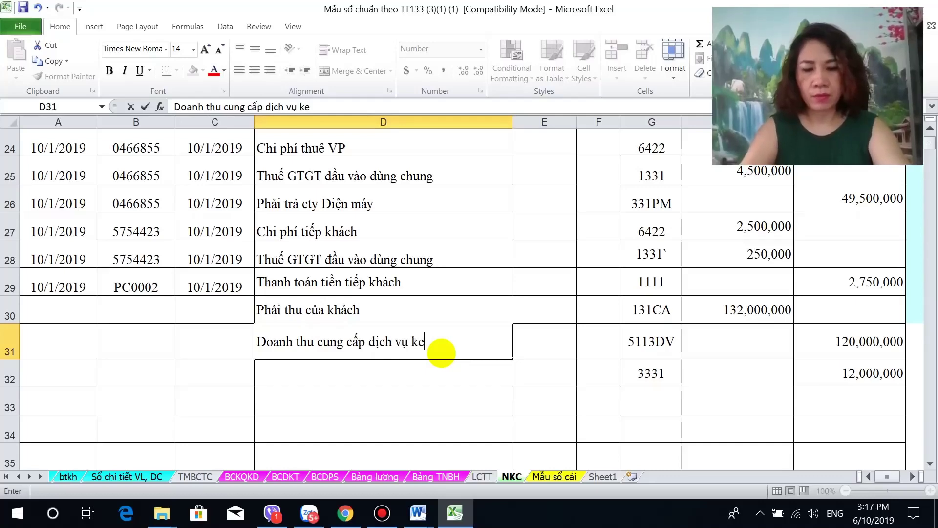
key("BackSpace")
type("ế toán")
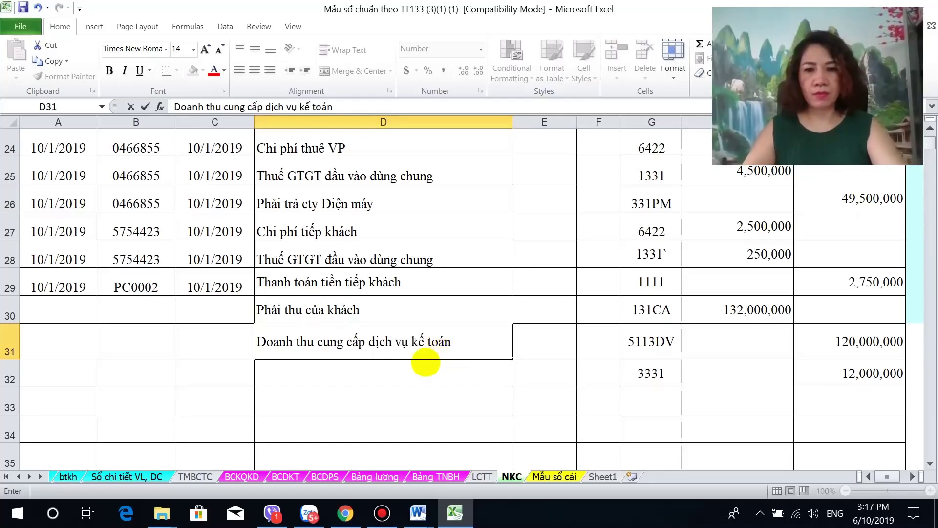
Enter the description "Thuế GTGT đầu ra phải nộp" in D32 for the account 3331 line
left_click(425, 373)
type("Thuế ")
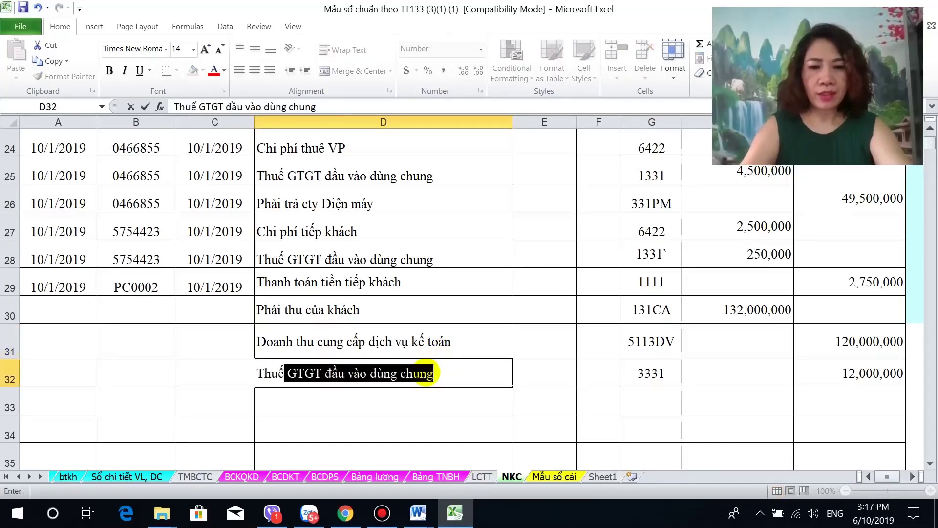
type(" GTGT")
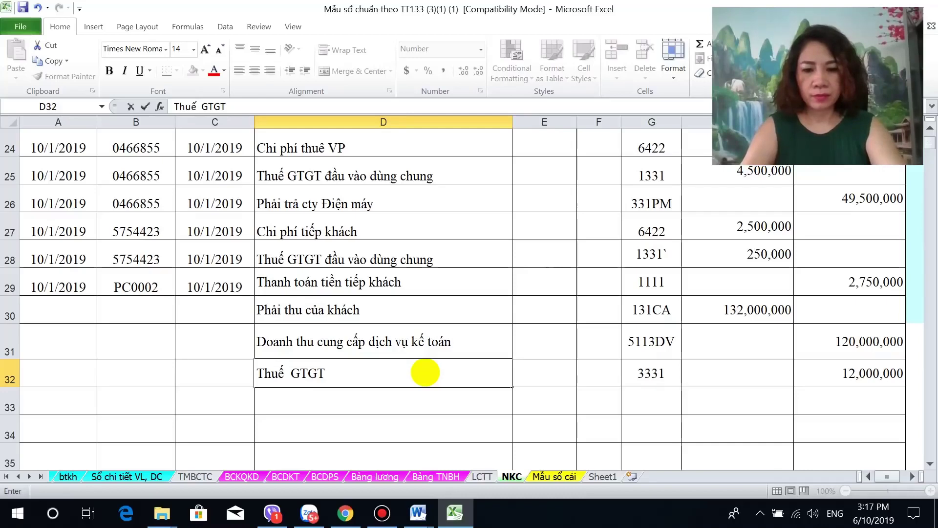
type(" đâu")
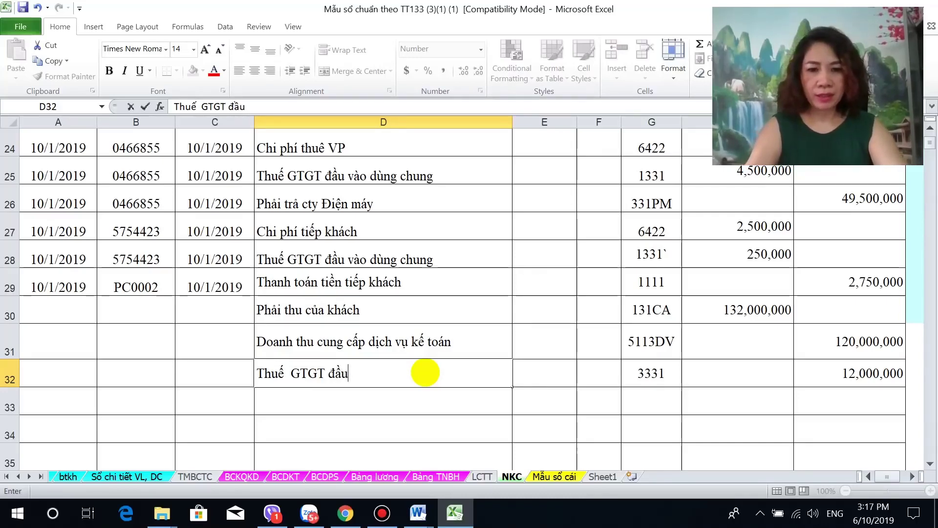
type("r")
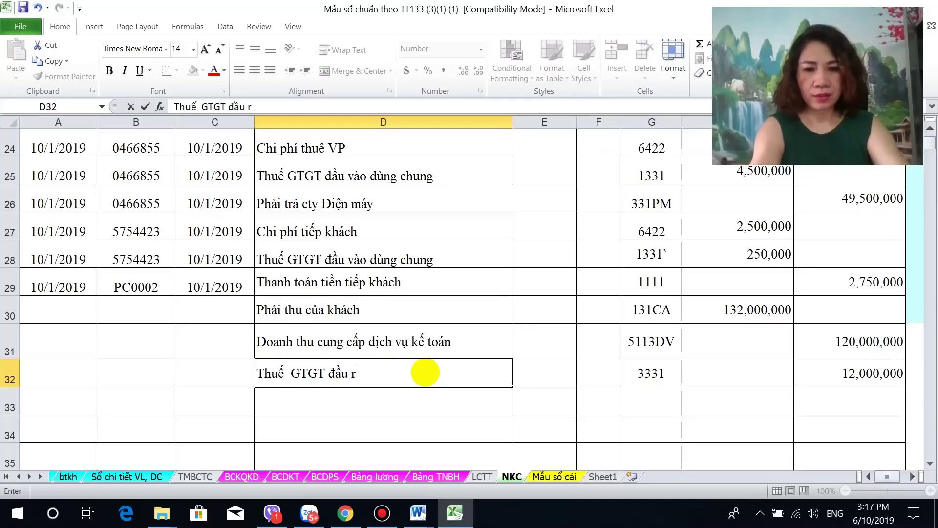
type("a phải n")
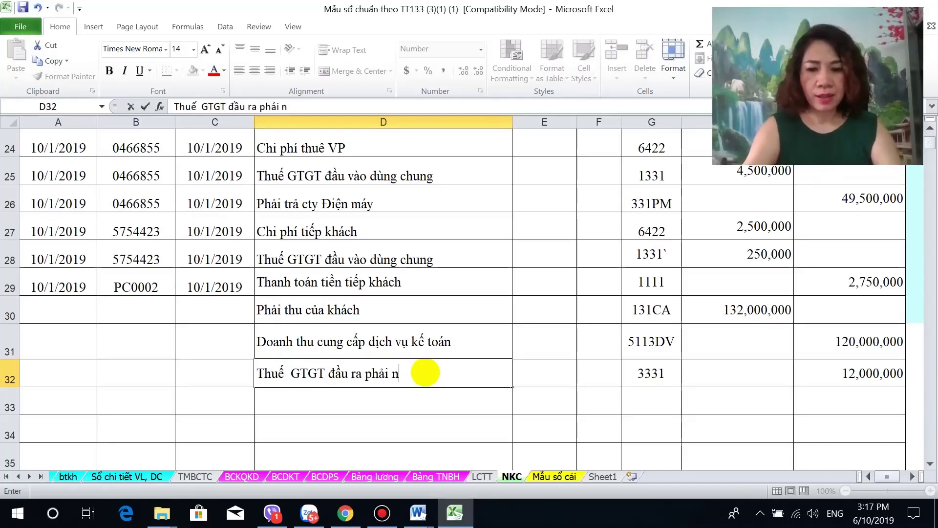
type("ộp")
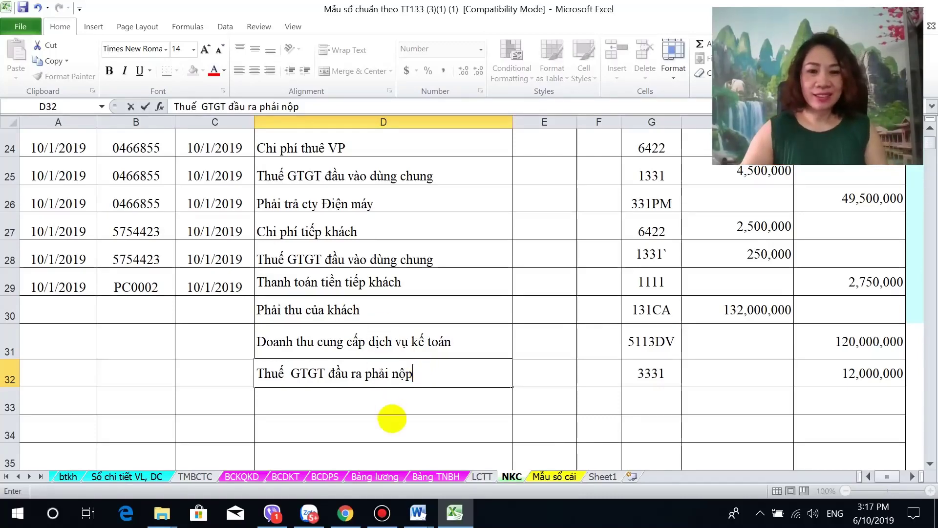
left_click(390, 405)
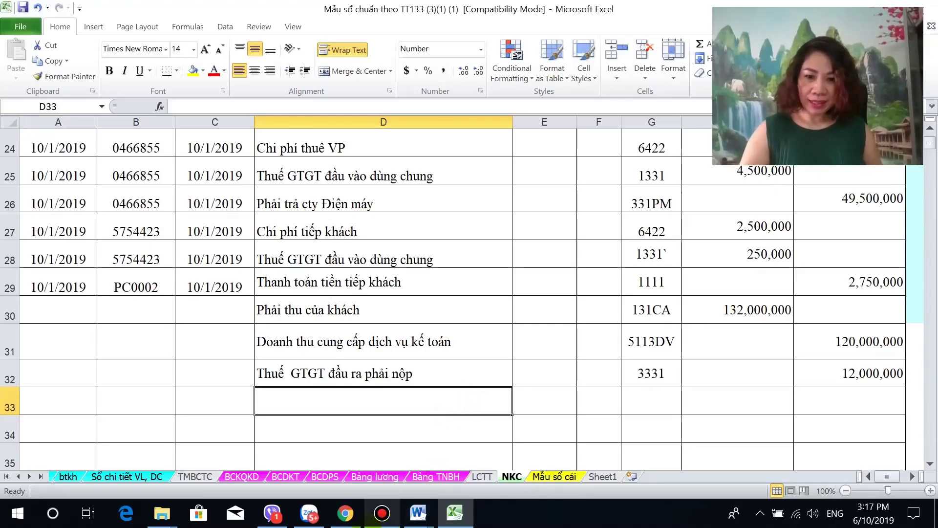
mouse_move(345, 513)
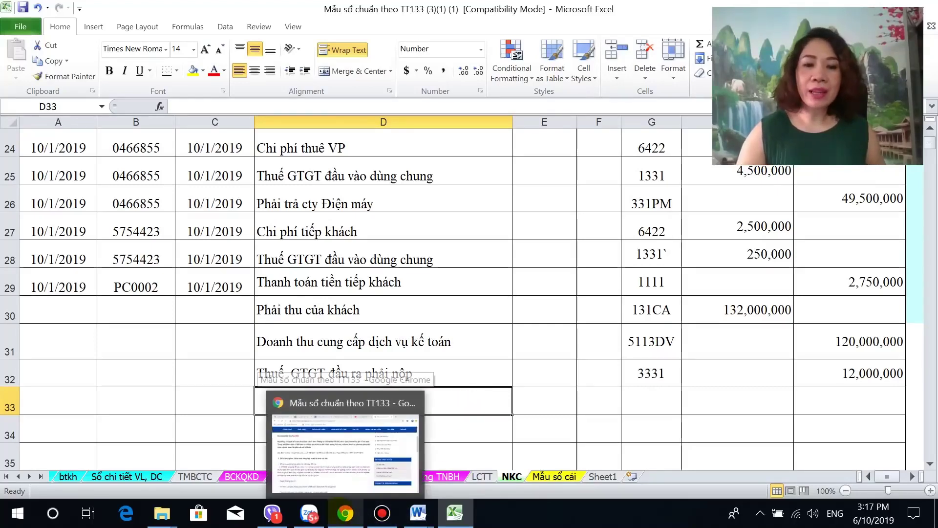
left_click(382, 514)
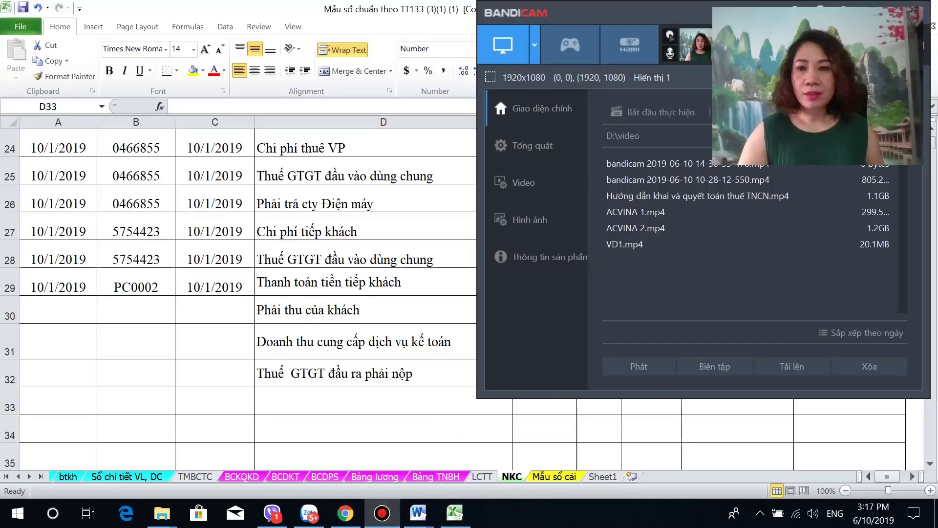